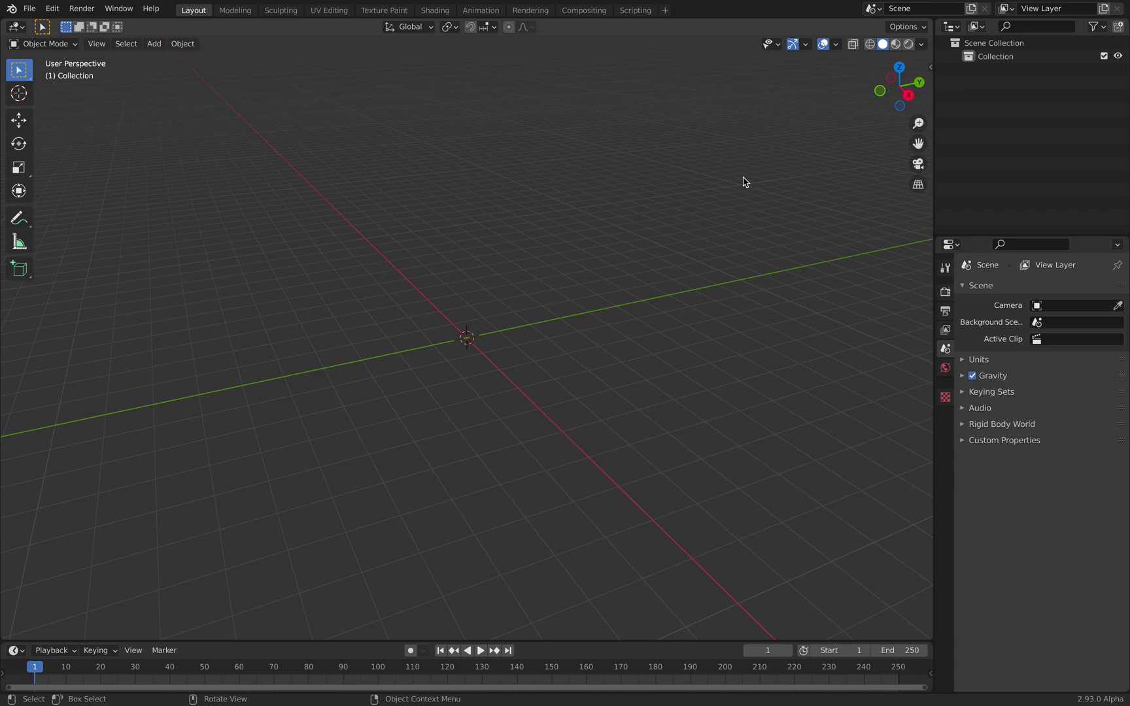
Find the Sverchok add-on in the preferences by searching the add-ons for "sver"
{"action": "middle_click_drag", "start_coordinate": [636, 143], "coordinate": [628, 155]}
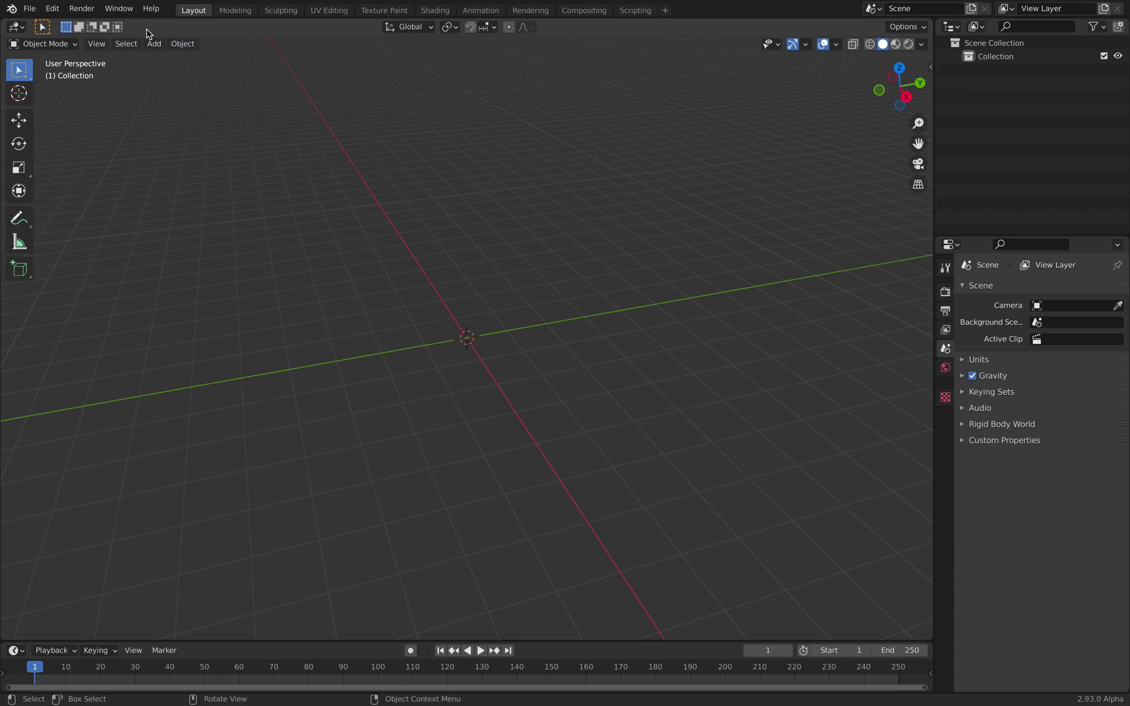
{"action": "left_click", "coordinate": [92, 12]}
{"action": "mouse_move", "coordinate": [58, 12]}
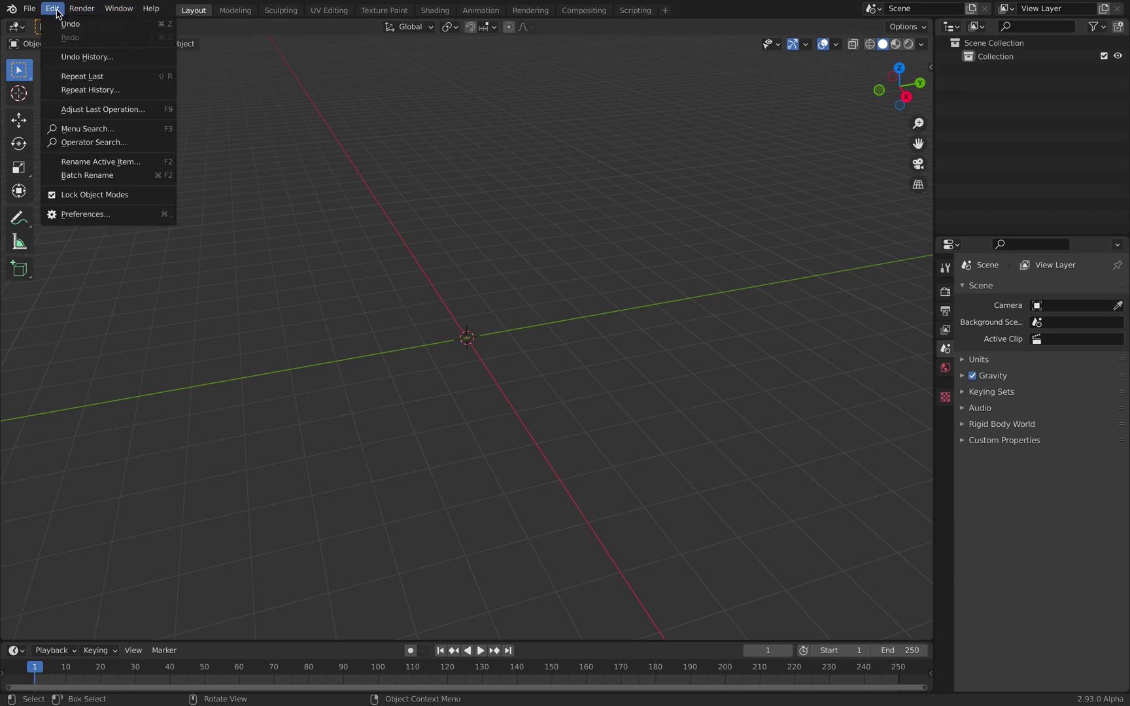
{"action": "left_click", "coordinate": [123, 219]}
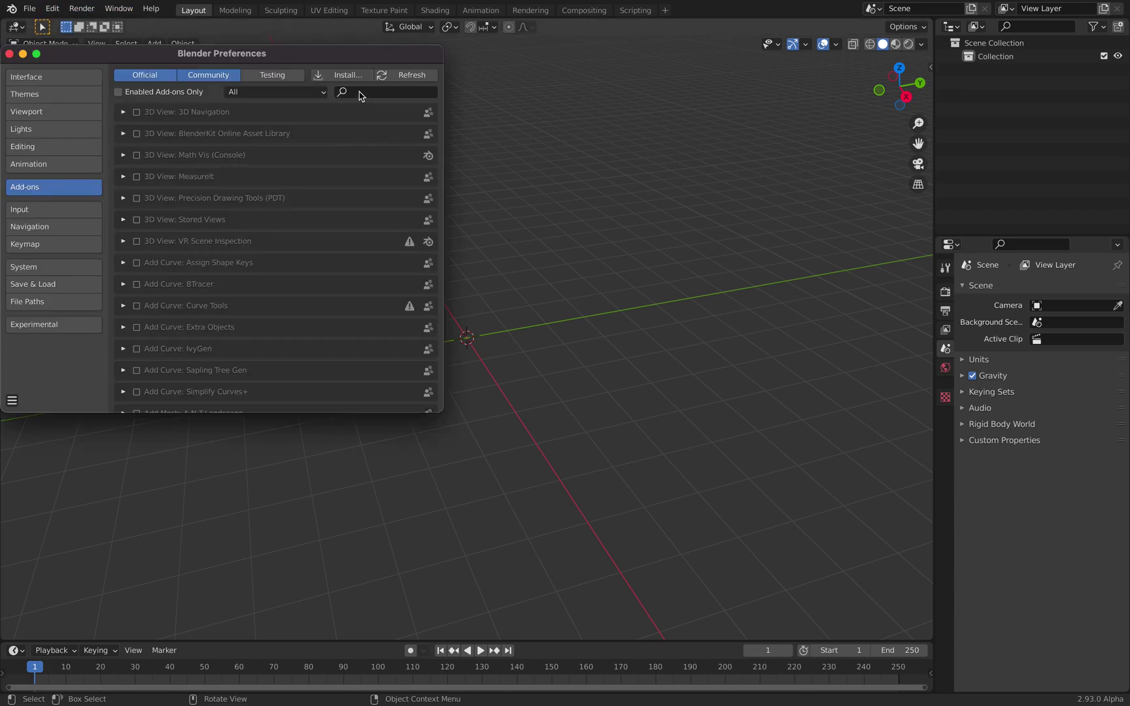
{"action": "left_click", "coordinate": [361, 93]}
{"action": "type", "text": "sver"}
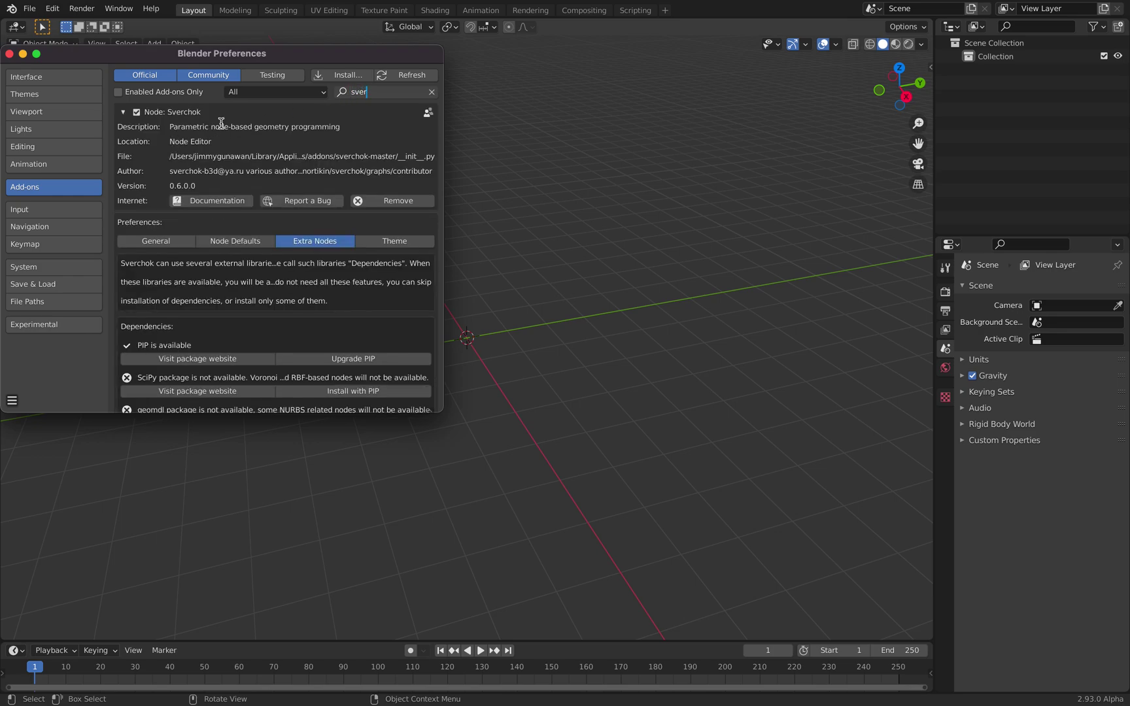
Enlarge the preferences window to reveal all Sverchok dependencies and install the Circlify package with PIP
{"action": "left_click_drag", "start_coordinate": [275, 60], "coordinate": [361, 58]}
{"action": "left_click_drag", "start_coordinate": [527, 402], "coordinate": [586, 520]}
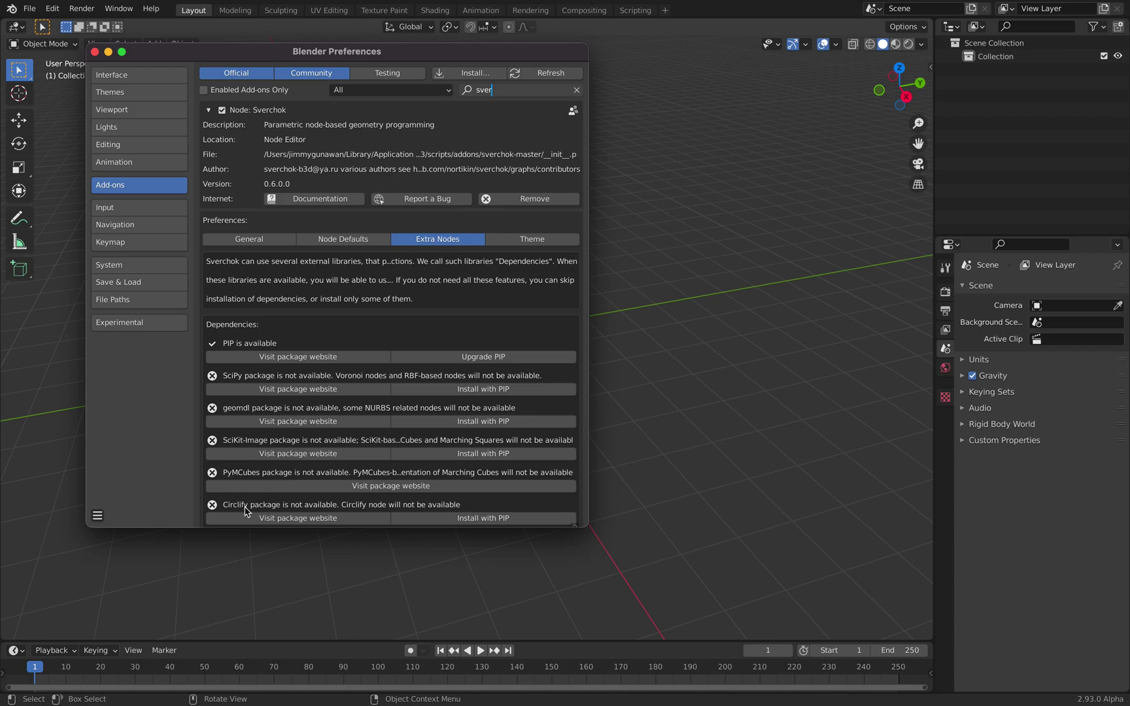
{"action": "left_click_drag", "start_coordinate": [579, 527], "coordinate": [565, 606]}
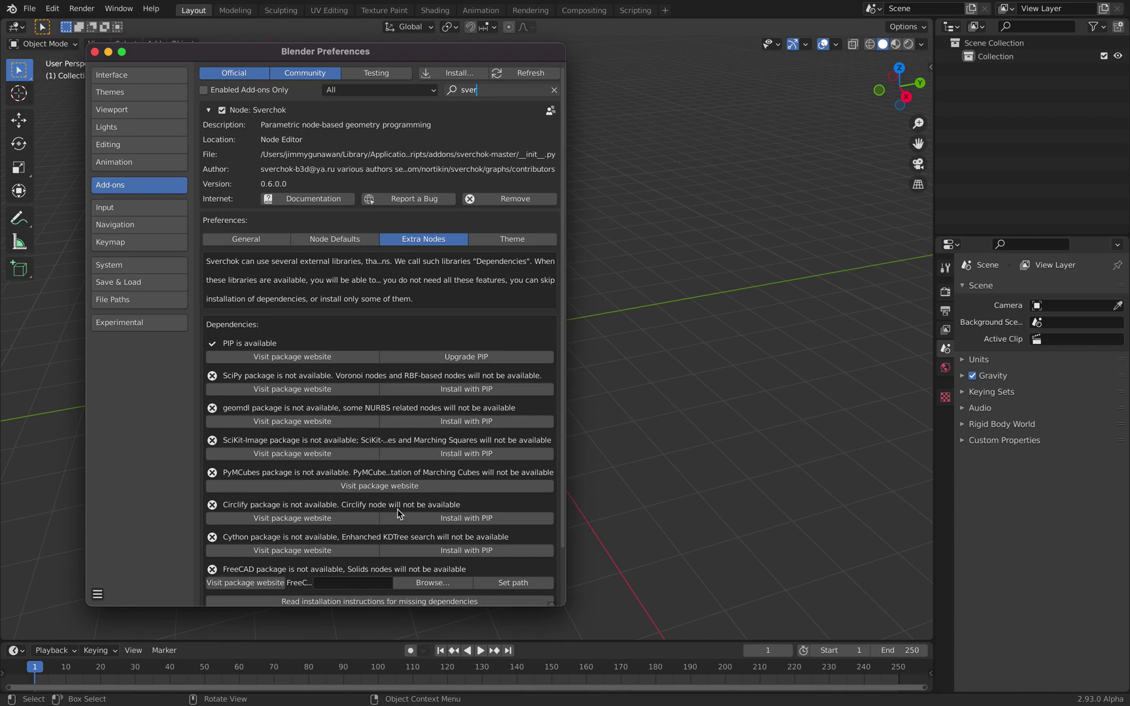
{"action": "left_click", "coordinate": [463, 521]}
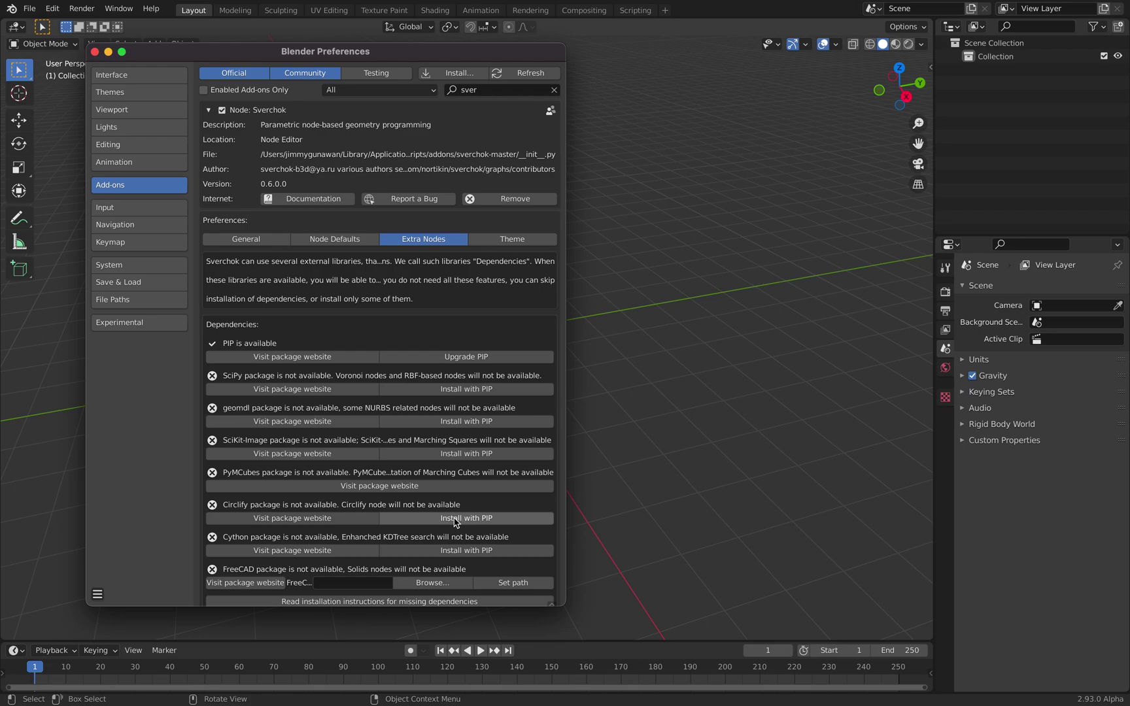
{"action": "left_click", "coordinate": [445, 520]}
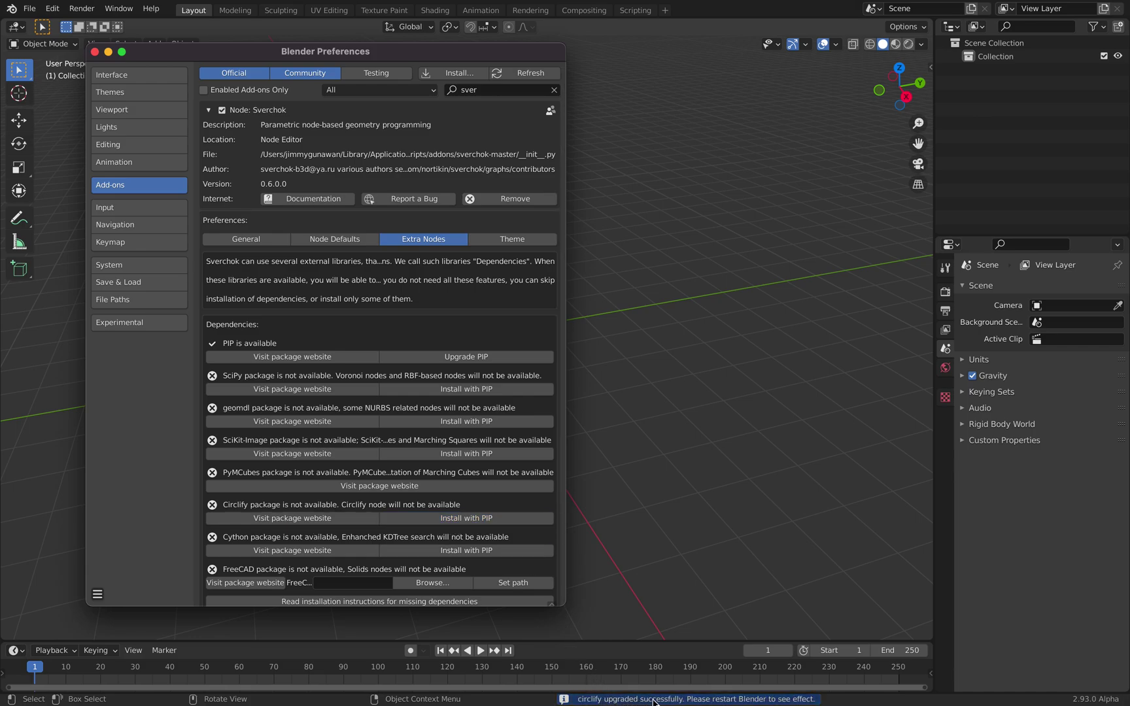
Close the preferences window and quit Blender
{"action": "left_click", "coordinate": [94, 52]}
{"action": "key", "text": "super+q"}
{"action": "left_click", "coordinate": [514, 382]}
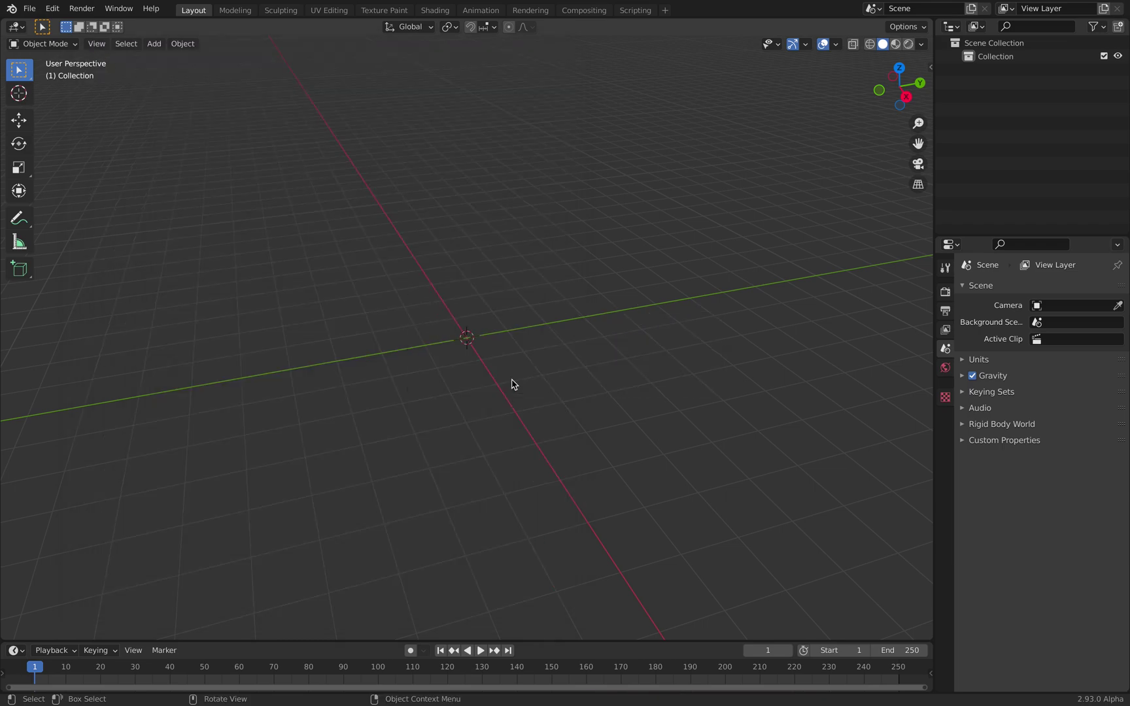
Open the TRNIO_Hitchcock folder in Finder, relaunch Blender from there and make its window full screen
{"action": "left_click", "coordinate": [849, 110]}
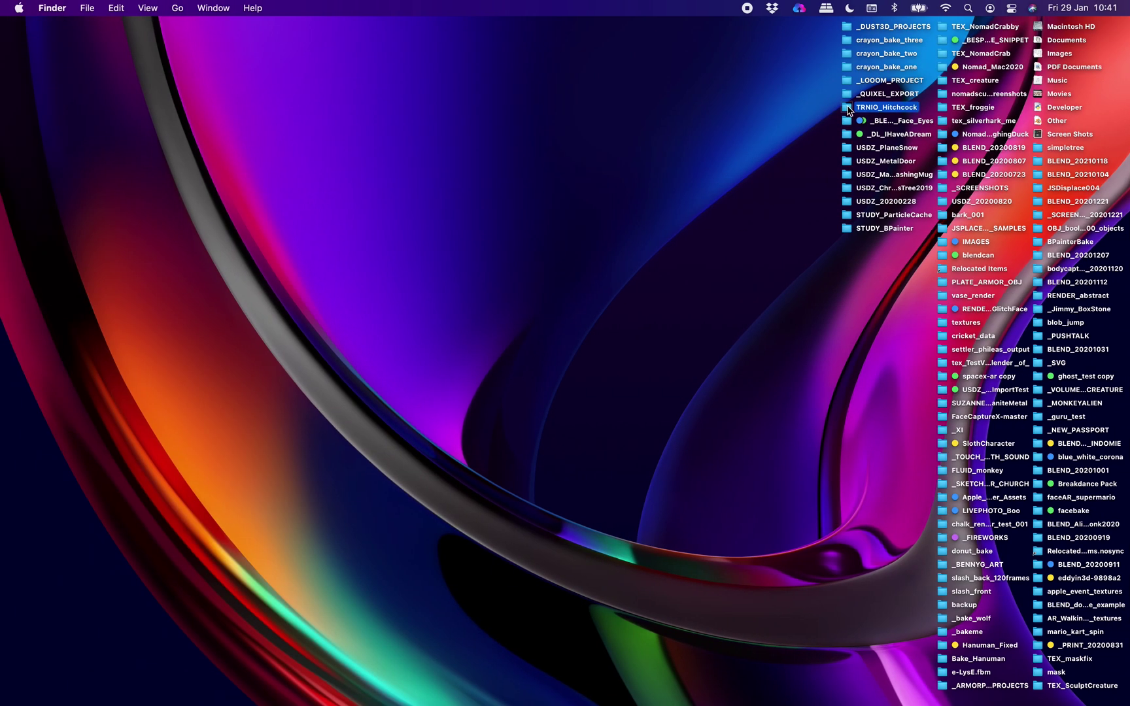
{"action": "double_click", "coordinate": [849, 110]}
{"action": "left_click", "coordinate": [975, 111]}
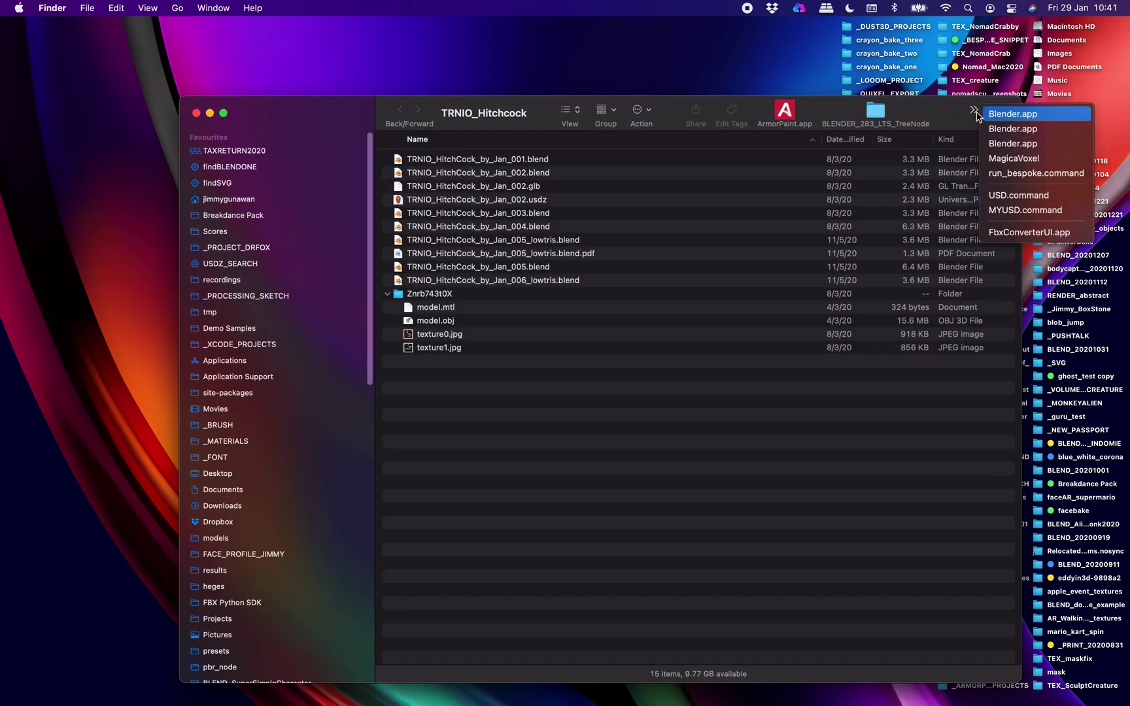
{"action": "left_click", "coordinate": [994, 129]}
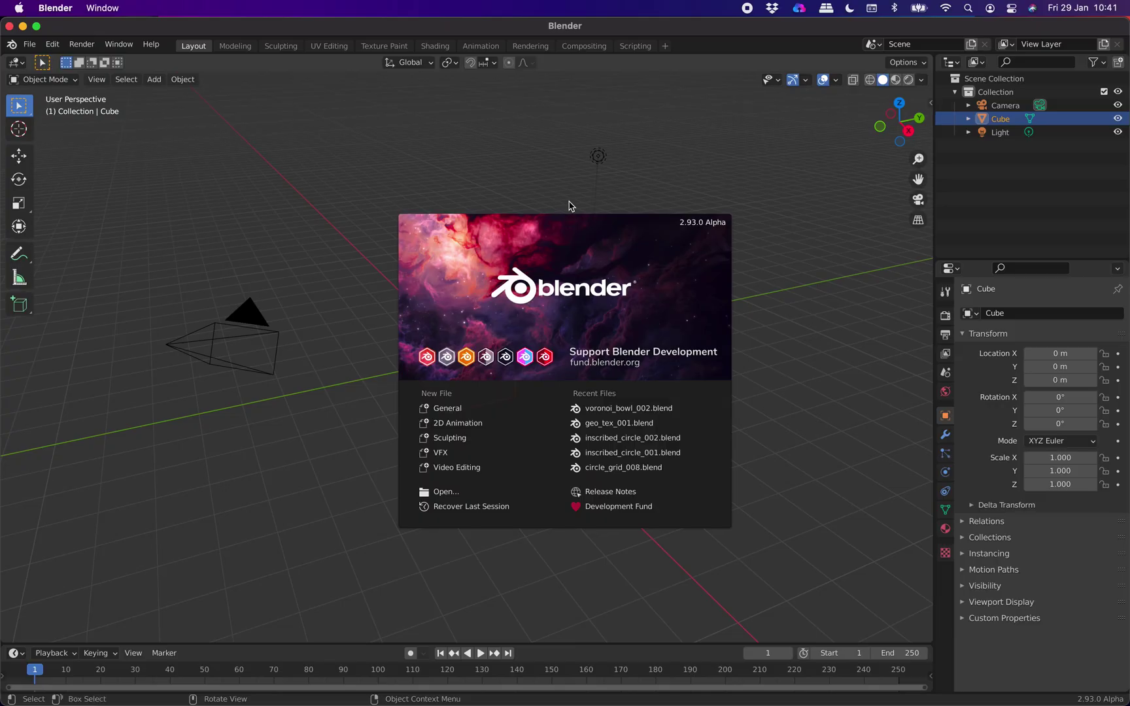
{"action": "left_click", "coordinate": [37, 26]}
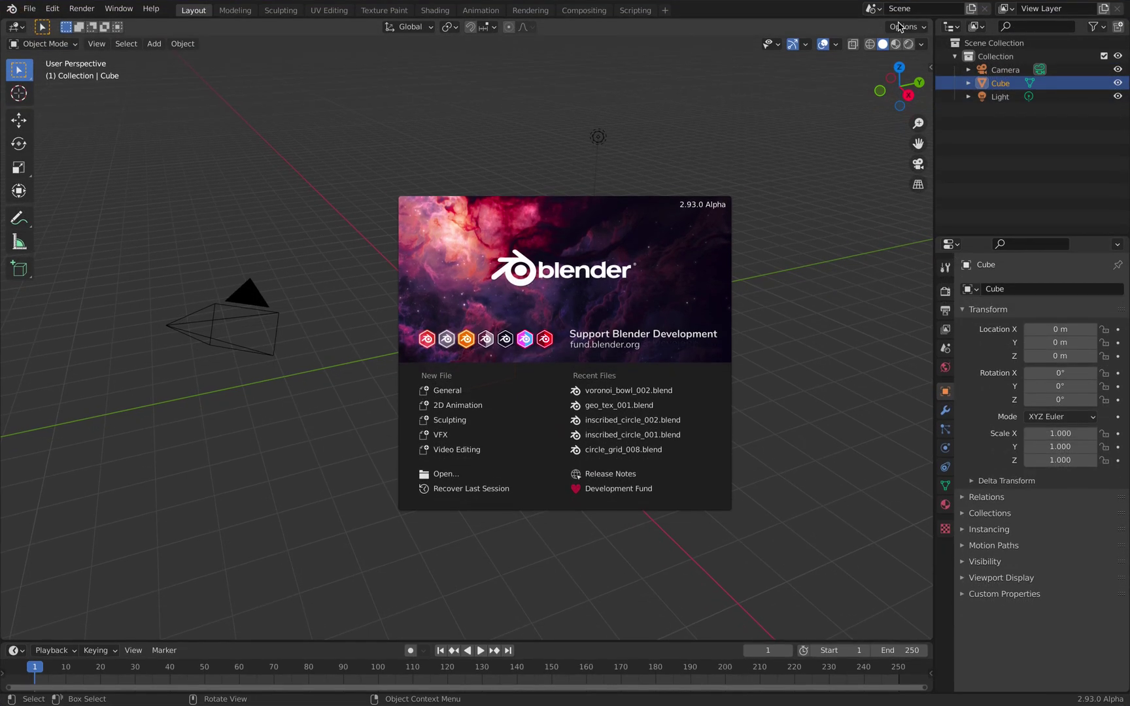
Create a new Sverchok node tree in an editor area split off above the 3D viewport
{"action": "left_click", "coordinate": [932, 25]}
{"action": "left_click_drag", "start_coordinate": [931, 21], "coordinate": [946, 291]}
{"action": "left_click", "coordinate": [16, 26]}
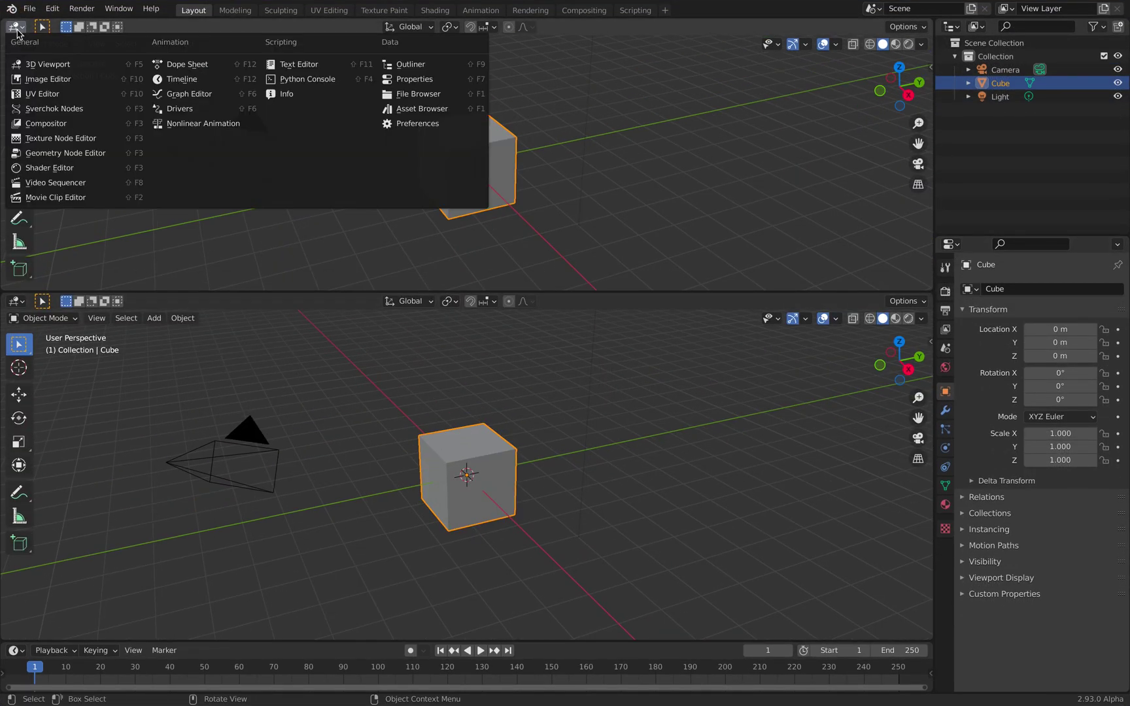
{"action": "left_click", "coordinate": [59, 110]}
{"action": "left_click", "coordinate": [441, 29]}
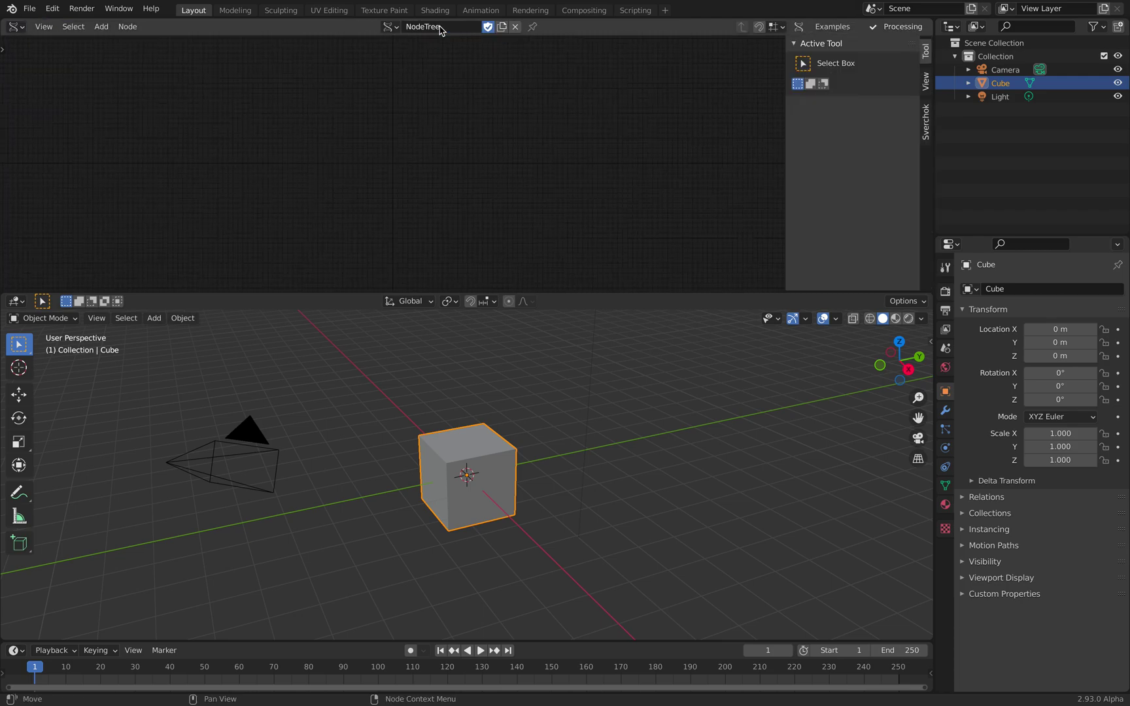
Search for "circ" among the Sverchok nodes and add the Circlify node to the tree
{"action": "key", "text": "shift+a"}
{"action": "left_click", "coordinate": [187, 51]}
{"action": "type", "text": "cir"}
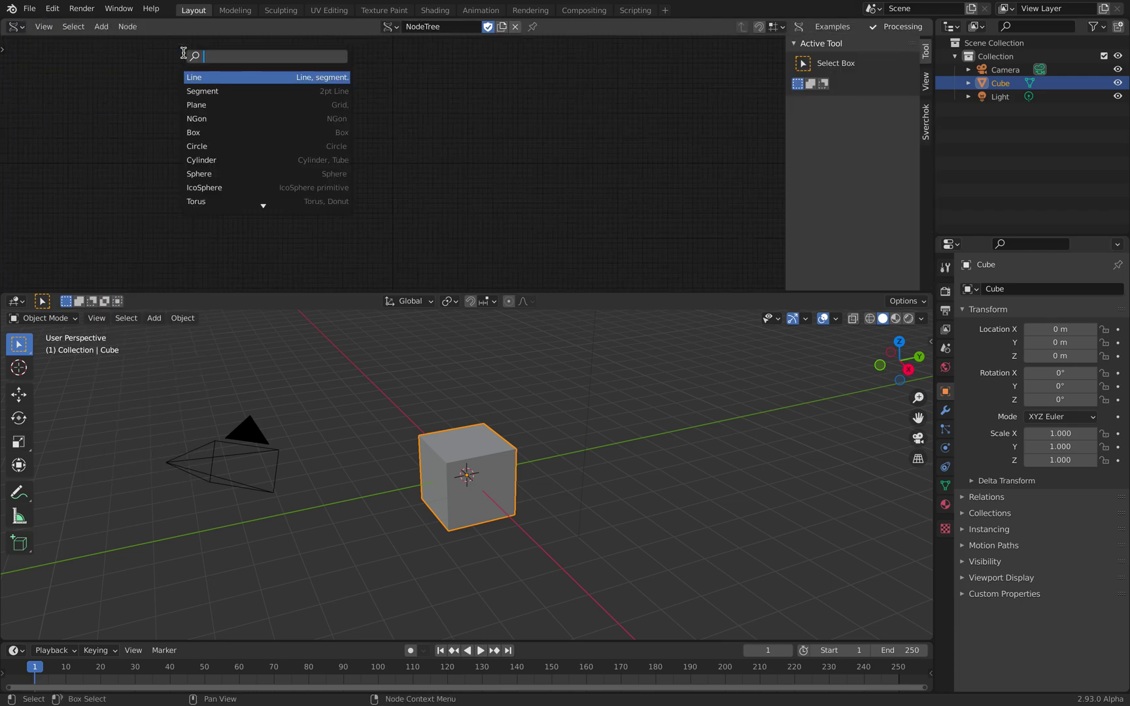
{"action": "type", "text": "c"}
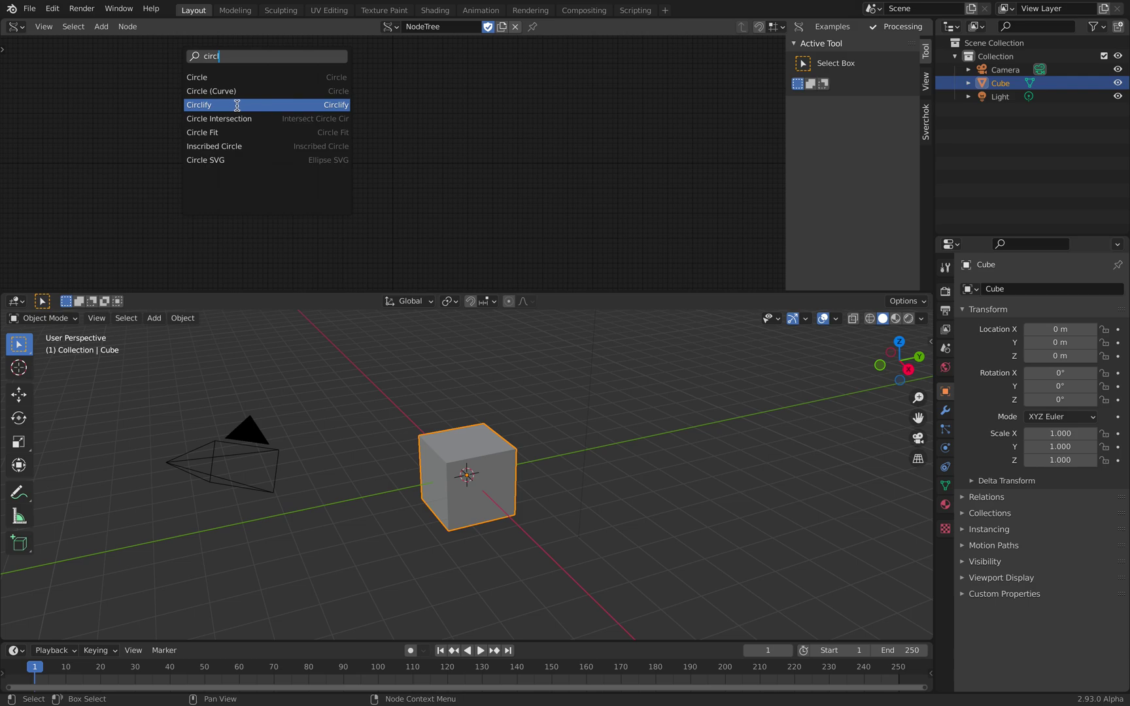
{"action": "left_click", "coordinate": [266, 110]}
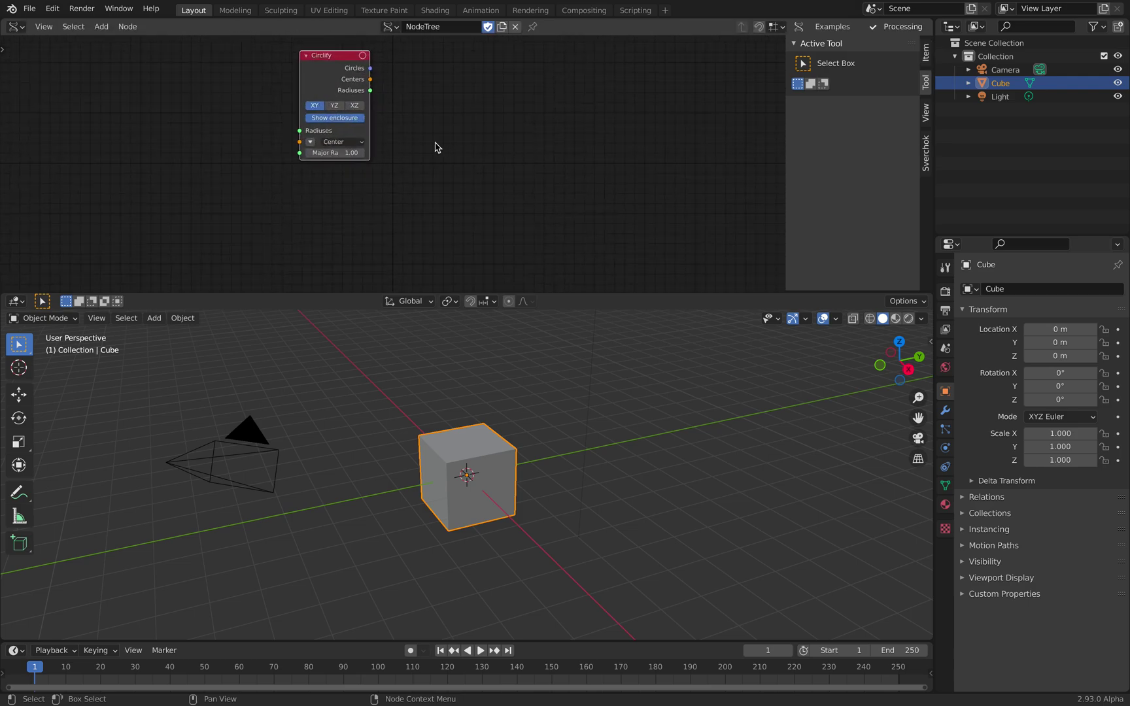
Delete all default objects from the scene and give the node editor more room, with its sidebar hidden
{"action": "key", "text": "a"}
{"action": "key", "text": "Delete"}
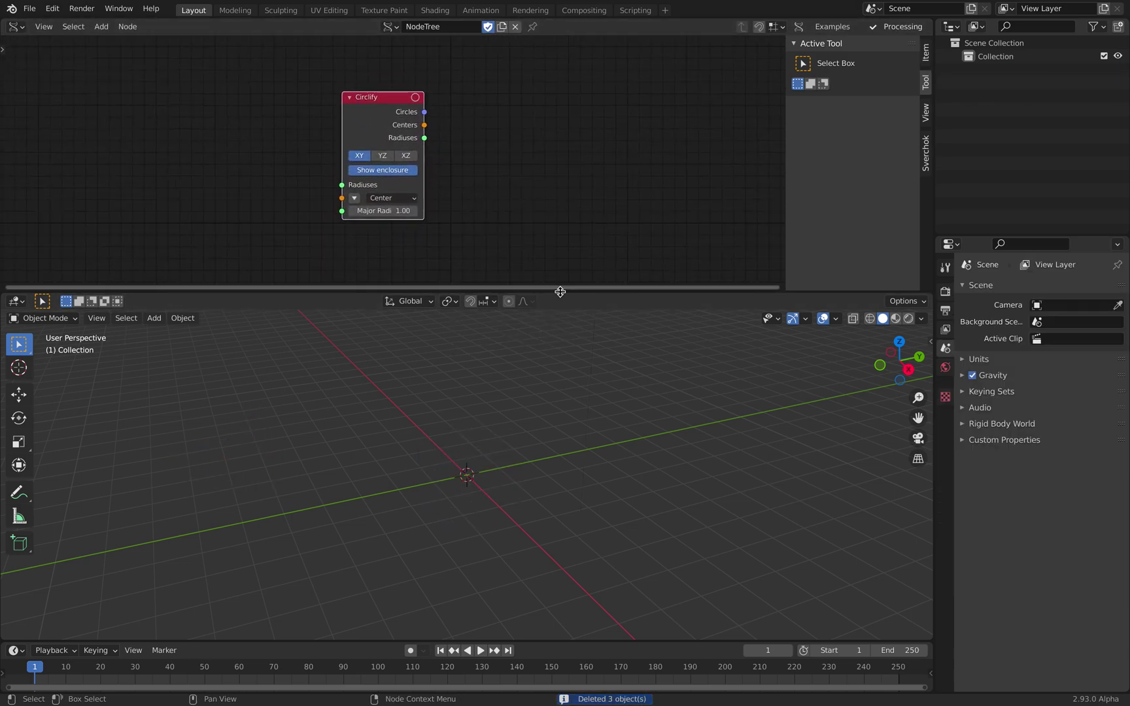
{"action": "left_click_drag", "start_coordinate": [562, 292], "coordinate": [561, 348]}
{"action": "mouse_move", "coordinate": [479, 230]}
{"action": "middle_mouse_down"}
{"action": "mouse_move", "coordinate": [473, 191]}
{"action": "mouse_move", "coordinate": [484, 217]}
{"action": "middle_mouse_up"}
{"action": "scroll", "coordinate": [485, 213], "scroll_direction": "up", "scroll_amount": 2}
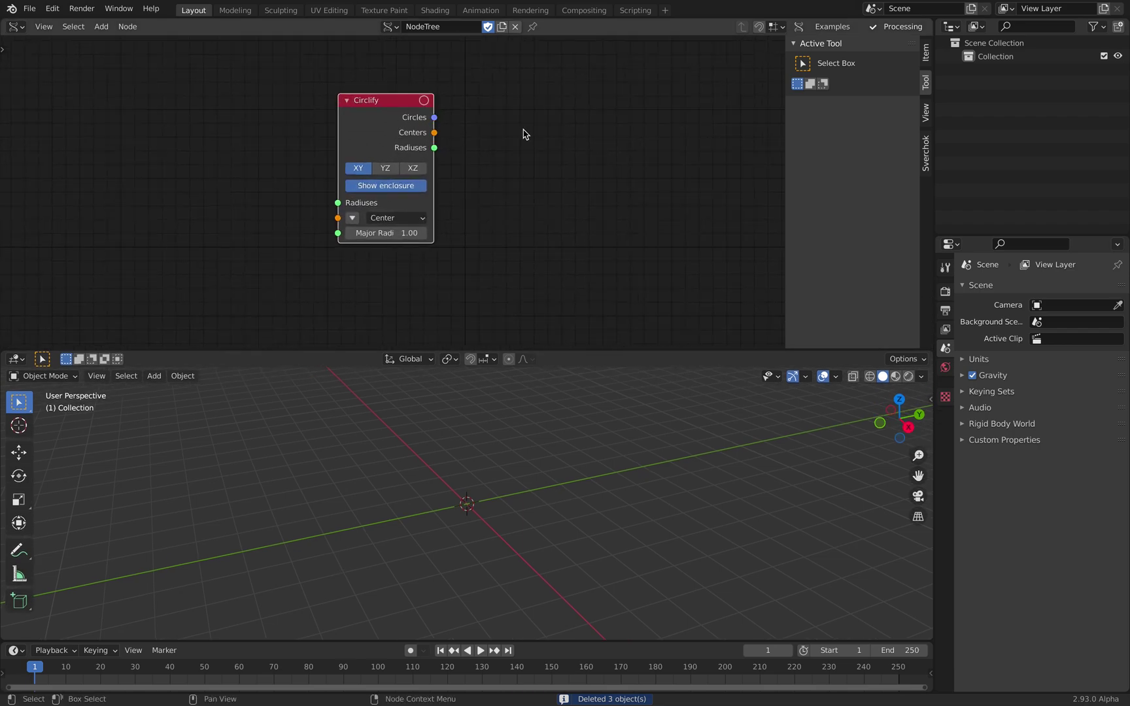
{"action": "key", "text": "n"}
{"action": "scroll", "coordinate": [569, 118], "scroll_direction": "up", "scroll_amount": 2}
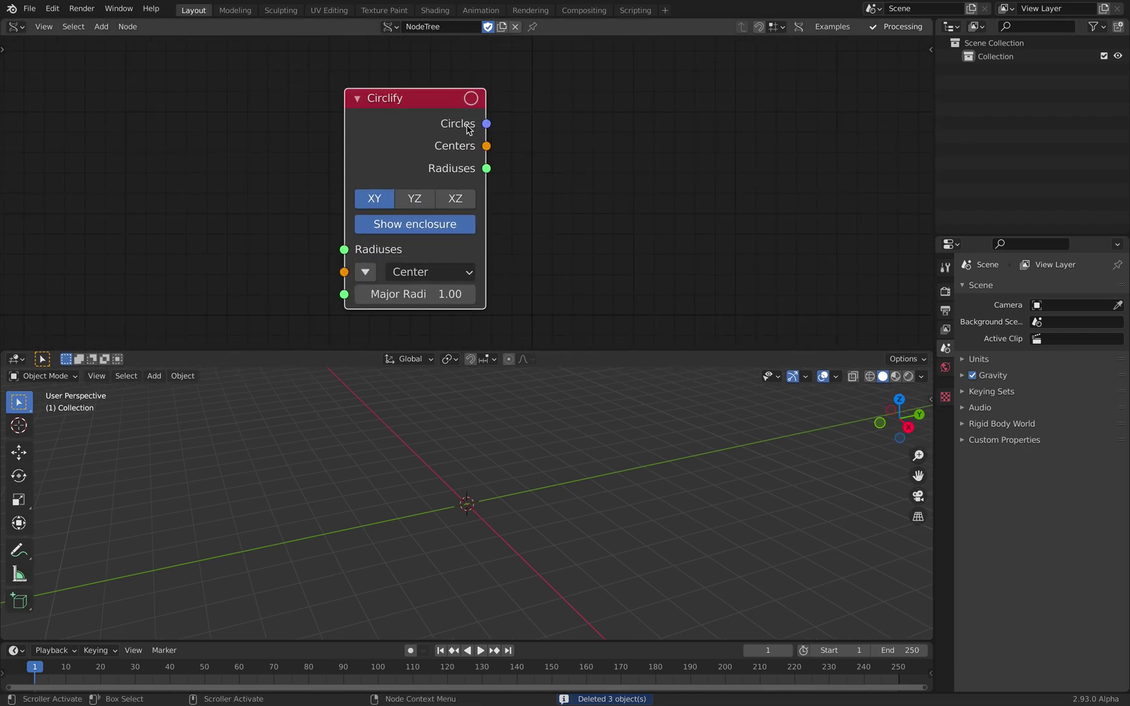
Add a Random Num Gen node in front of the Circlify node
{"action": "left_click_drag", "start_coordinate": [486, 124], "coordinate": [628, 100]}
{"action": "scroll", "coordinate": [613, 156], "scroll_direction": "down", "scroll_amount": 3}
{"action": "key", "text": "shift+a"}
{"action": "left_click", "coordinate": [242, 153]}
{"action": "type", "text": "random"}
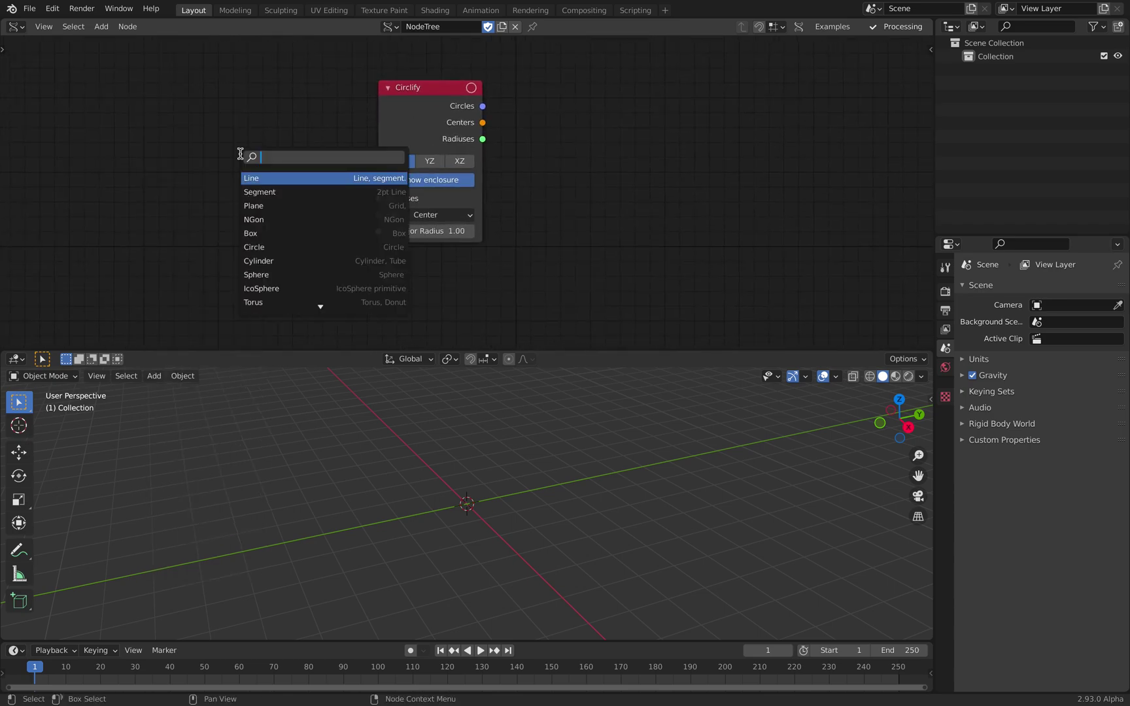
{"action": "type", "text": " nu"}
{"action": "key", "text": "Return"}
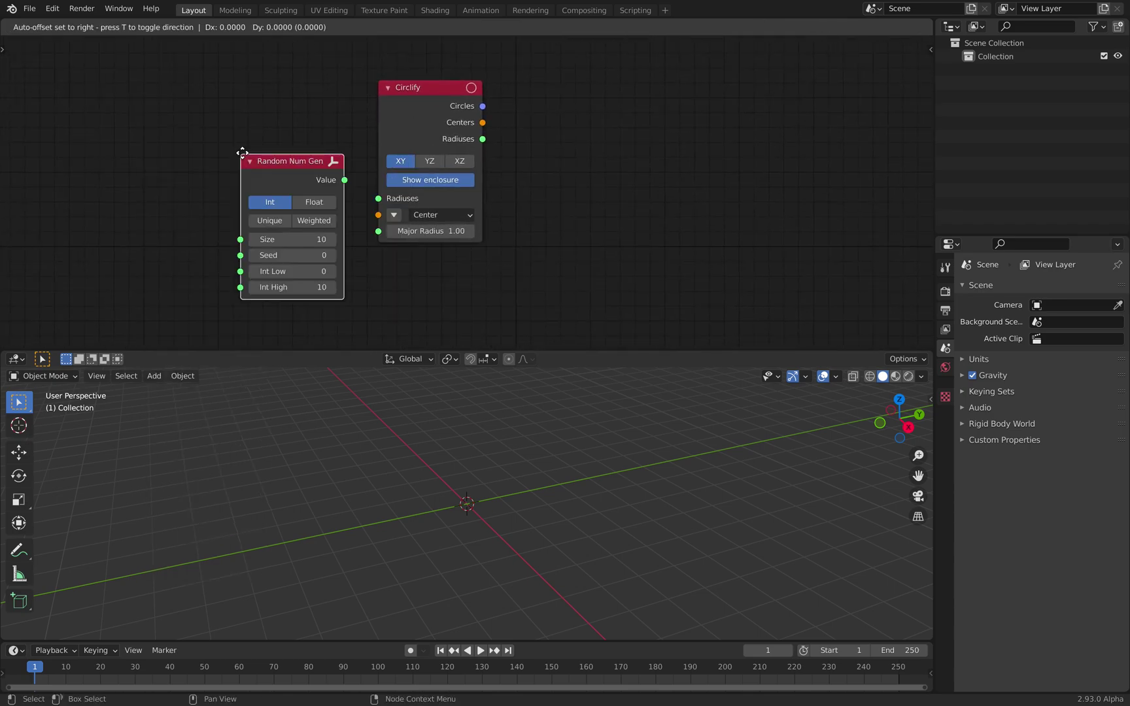
{"action": "left_click", "coordinate": [194, 138]}
Link the random Value output to Circlify's Radiuses input and switch the generator to Float with Float Low 0.05
{"action": "left_click_drag", "start_coordinate": [294, 161], "coordinate": [305, 120]}
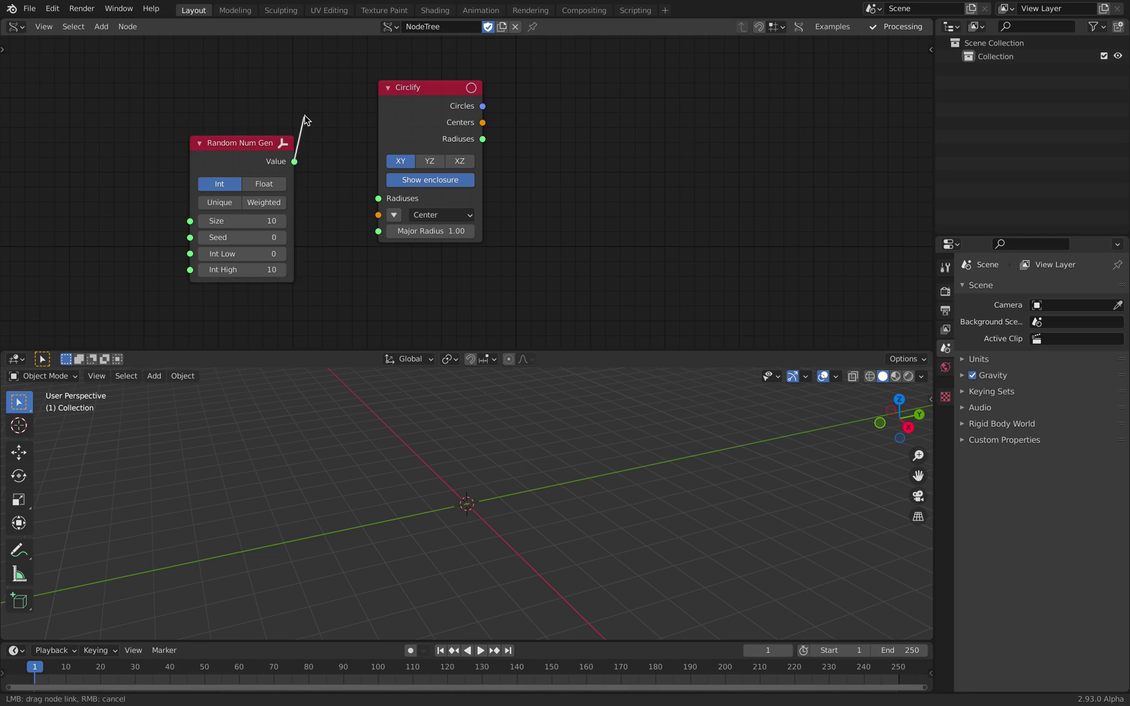
{"action": "left_click_drag", "start_coordinate": [377, 204], "coordinate": [378, 199]}
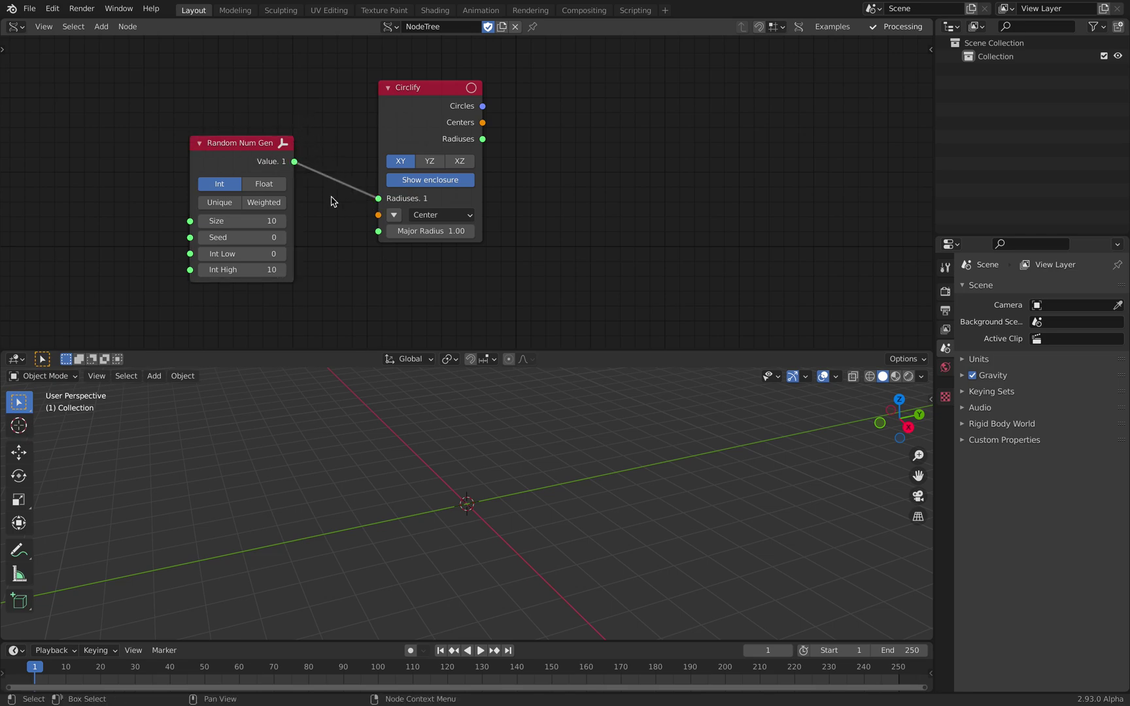
{"action": "left_click", "coordinate": [281, 185]}
{"action": "left_click_drag", "start_coordinate": [242, 253], "coordinate": [268, 253], "text": "shift"}
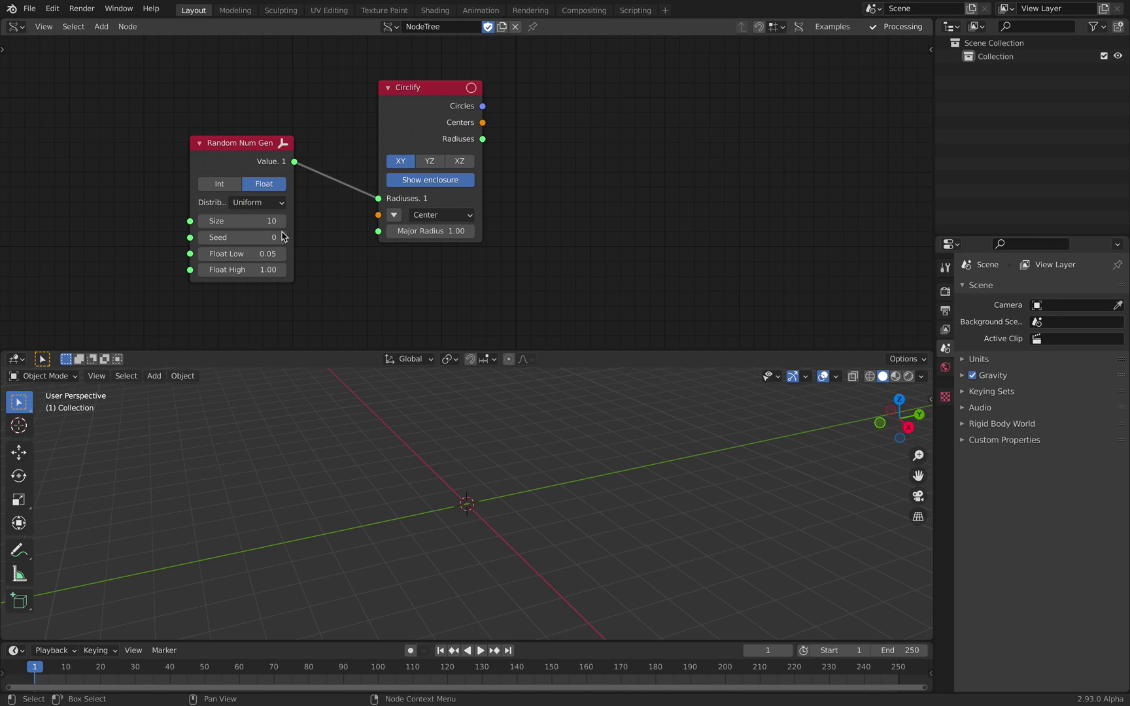
{"action": "scroll", "coordinate": [365, 247], "scroll_direction": "down", "scroll_amount": 1}
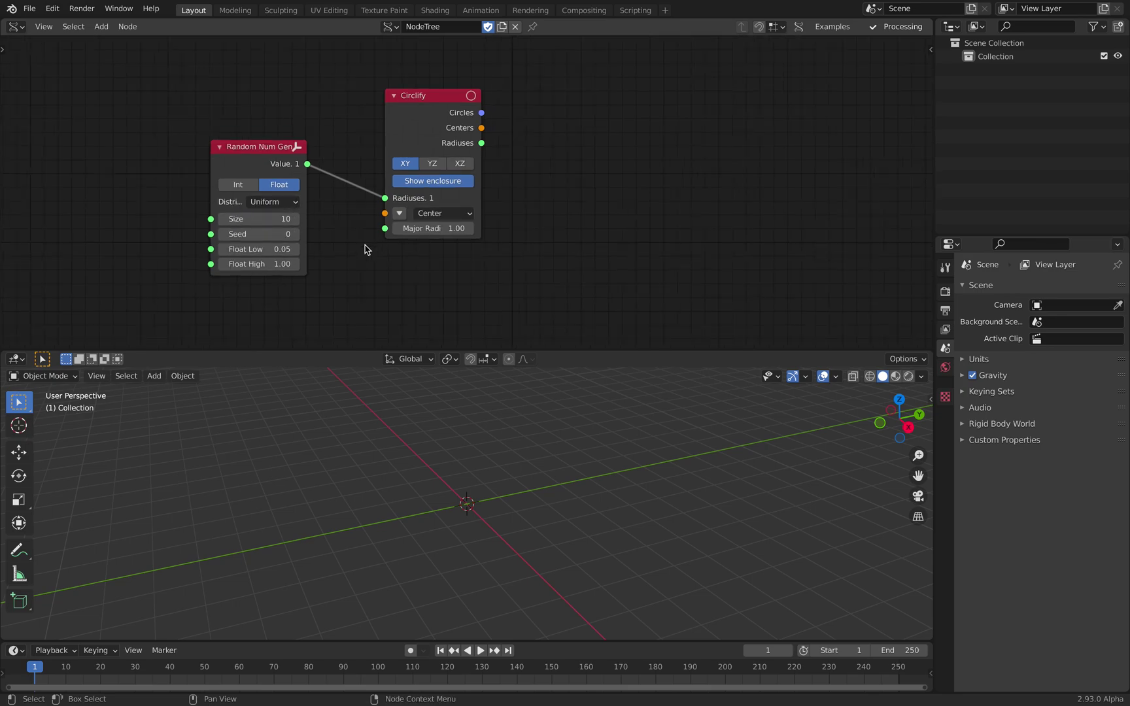
Add a Circle generator node after the Circlify node
{"action": "middle_click_drag", "start_coordinate": [365, 248], "coordinate": [325, 235]}
{"action": "key", "text": "alt+space"}
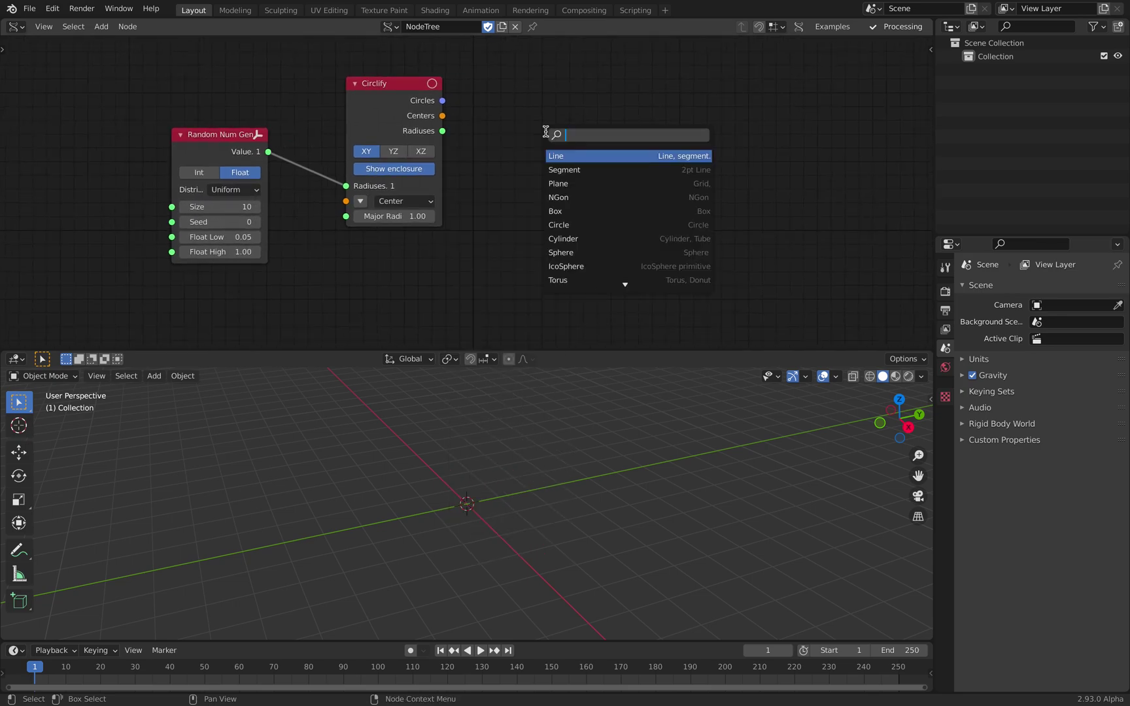
{"action": "type", "text": "circle"}
{"action": "key", "text": "Return"}
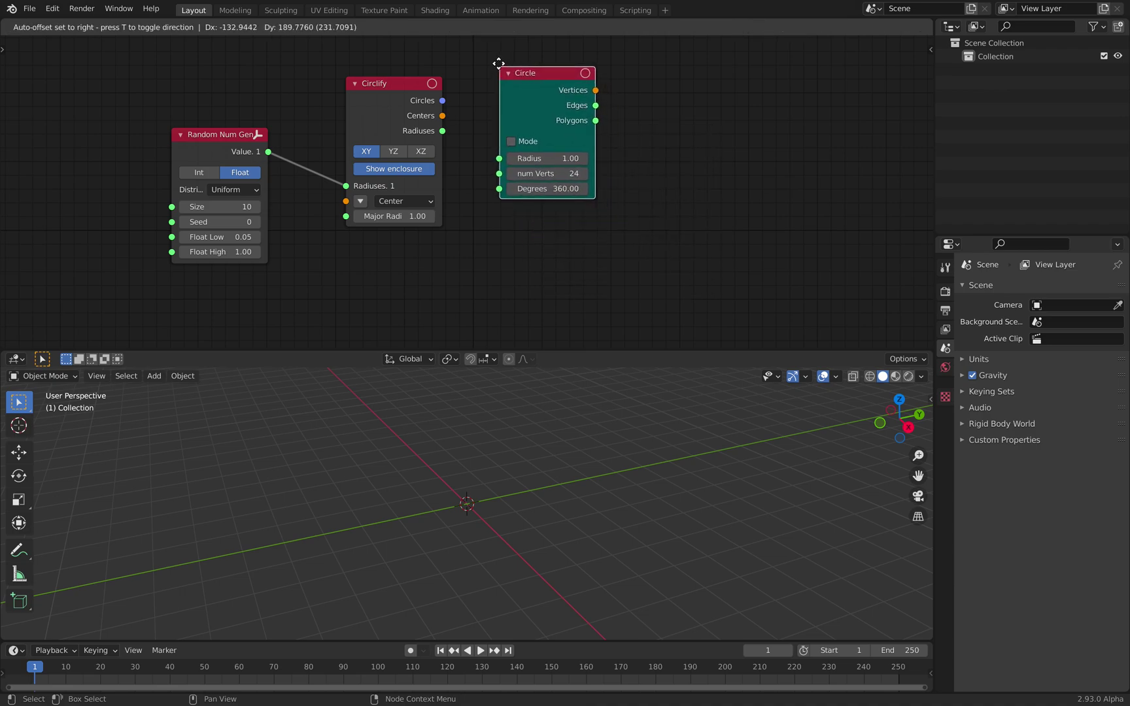
{"action": "left_click", "coordinate": [499, 68]}
Add a Mesh viewer node after the Circle node and expand it to show its settings
{"action": "key", "text": "shift+a"}
{"action": "left_click", "coordinate": [698, 120]}
{"action": "type", "text": "mesh viewer"}
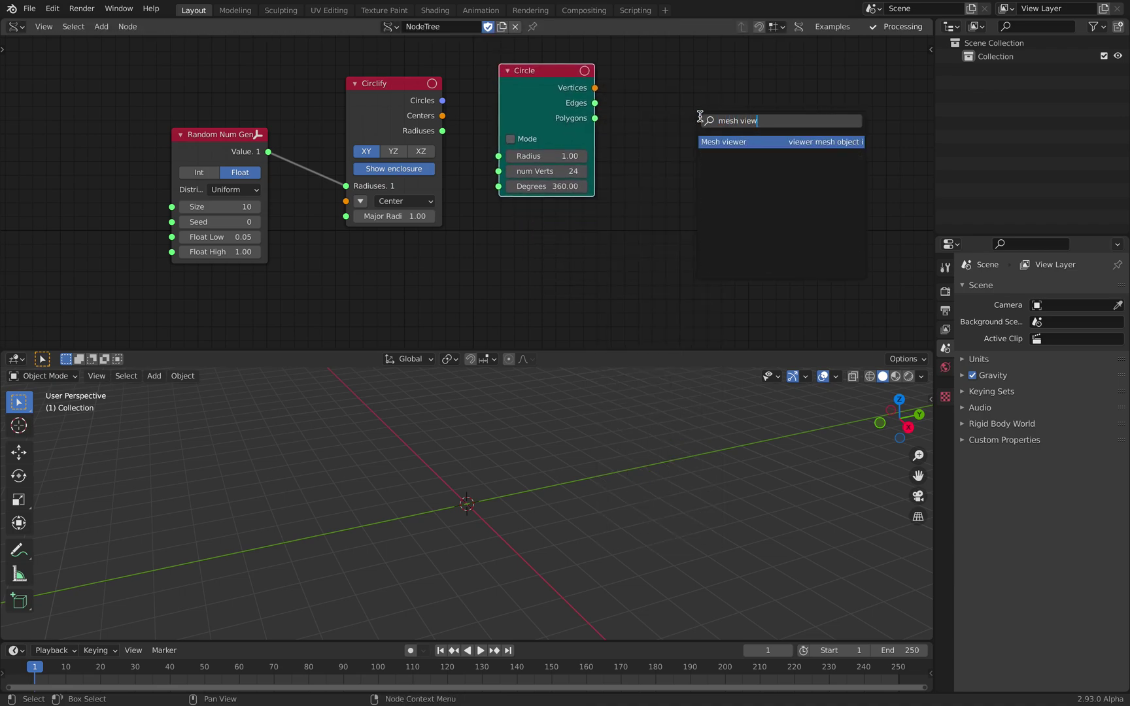
{"action": "key", "text": "Return"}
{"action": "left_click", "coordinate": [651, 97]}
{"action": "left_click", "coordinate": [659, 103]}
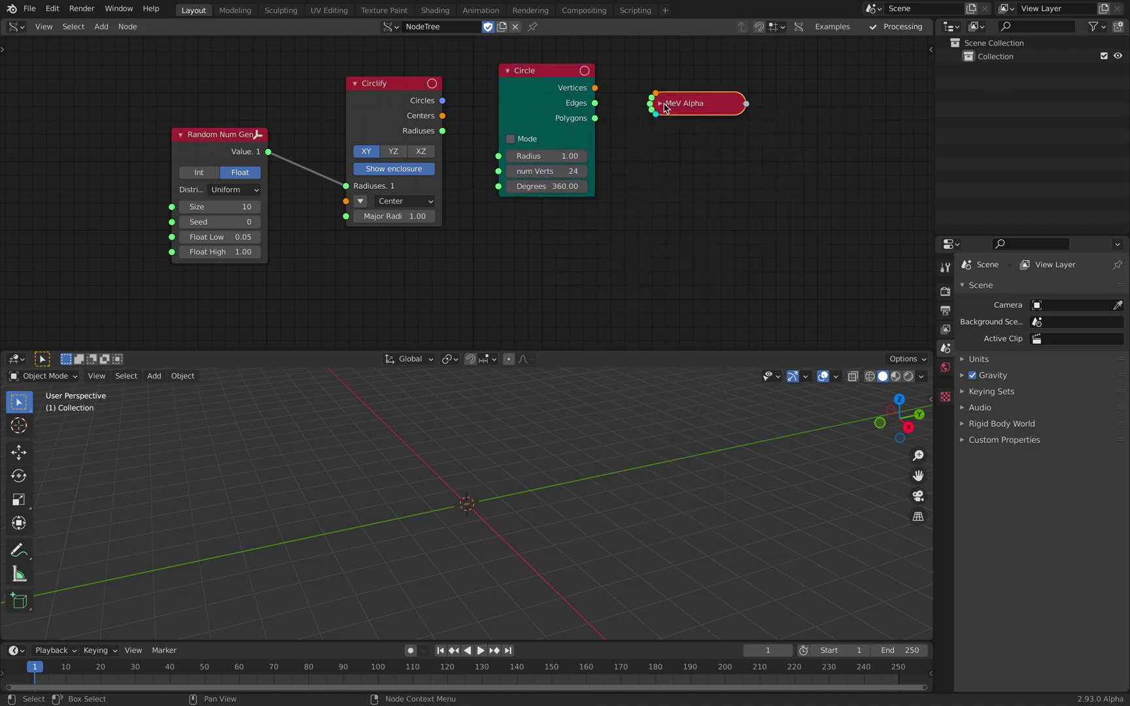
{"action": "left_click", "coordinate": [661, 105]}
Link the Circle node's vertices, edges and polygons to the Mesh viewer node
{"action": "left_click", "coordinate": [546, 74]}
{"action": "left_click", "coordinate": [668, 107], "text": "shift"}
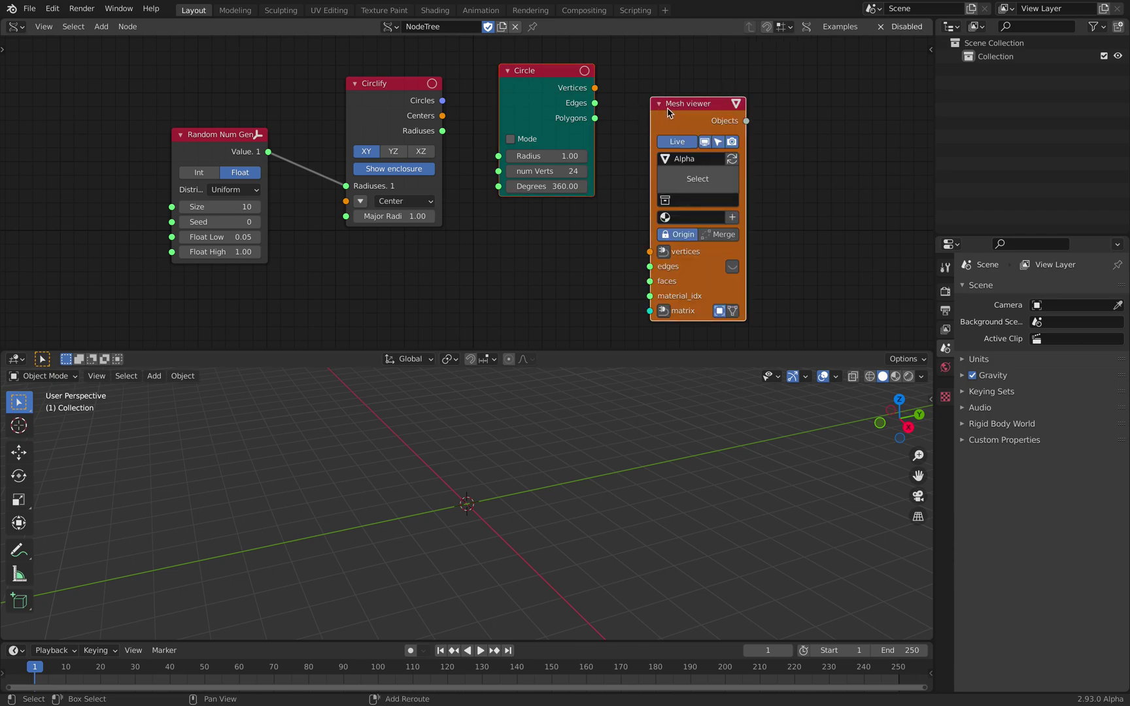
{"action": "key", "text": "f"}
{"action": "middle_click_drag", "start_coordinate": [673, 462], "coordinate": [613, 454]}
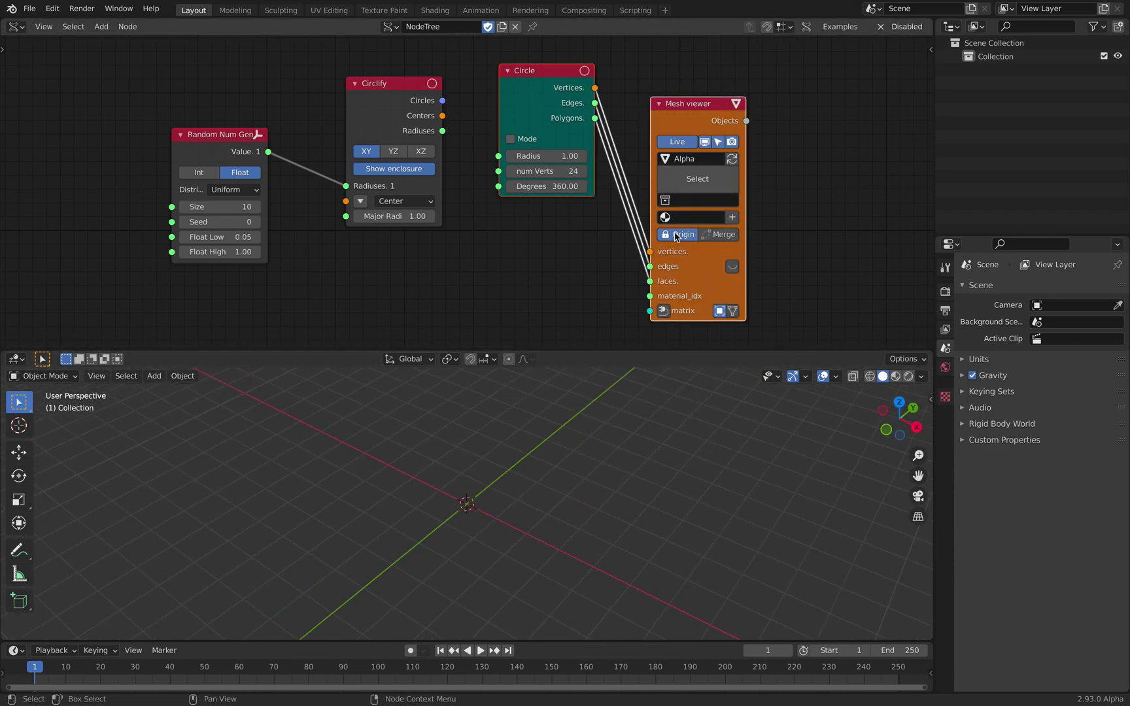
Rearrange the Mesh viewer and Circle nodes and set the circle's radius to 0.94
{"action": "left_click_drag", "start_coordinate": [694, 103], "coordinate": [706, 51]}
{"action": "left_click_drag", "start_coordinate": [563, 94], "coordinate": [542, 119]}
{"action": "left_click", "coordinate": [532, 55]}
{"action": "middle_click_drag", "start_coordinate": [648, 122], "coordinate": [566, 143]}
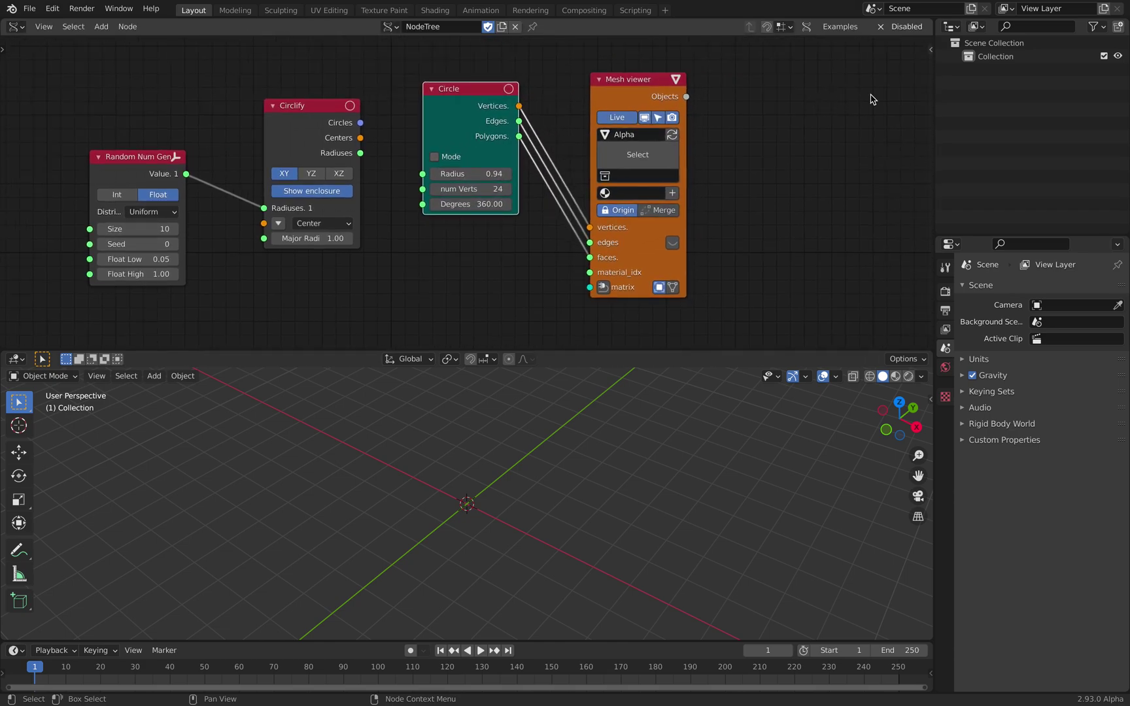
Enable processing for the node tree in its tree properties and set the Circle node's radius to 1.90
{"action": "left_click", "coordinate": [673, 243]}
{"action": "left_click", "coordinate": [931, 49]}
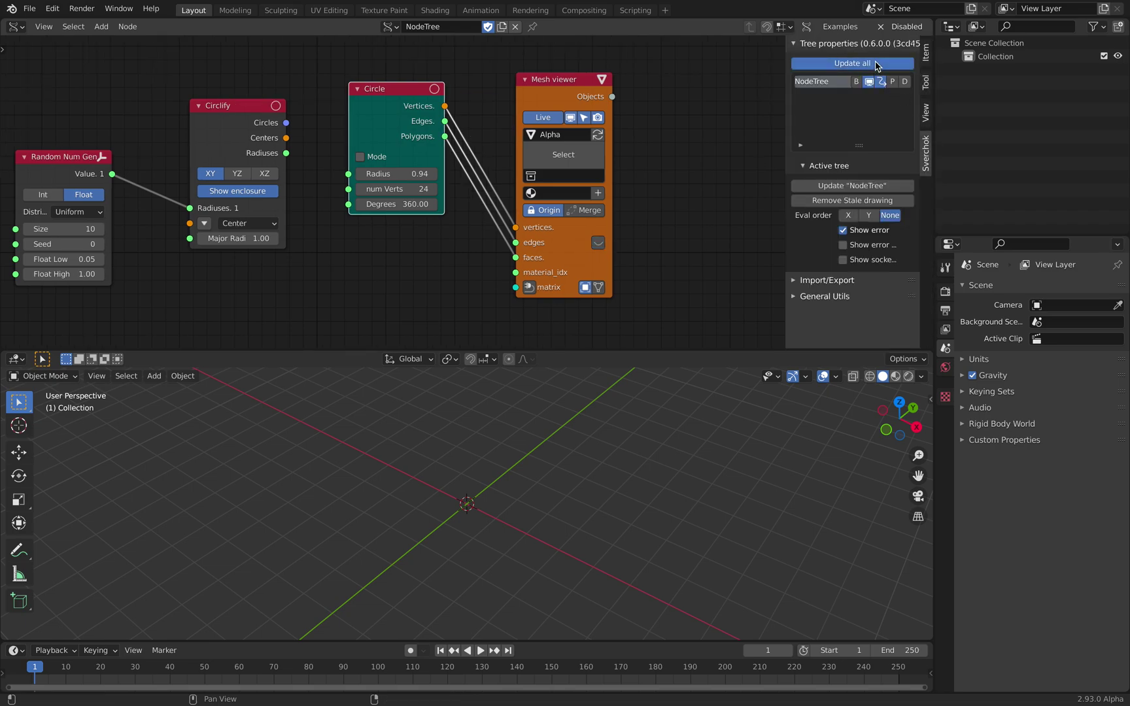
{"action": "left_click", "coordinate": [894, 82]}
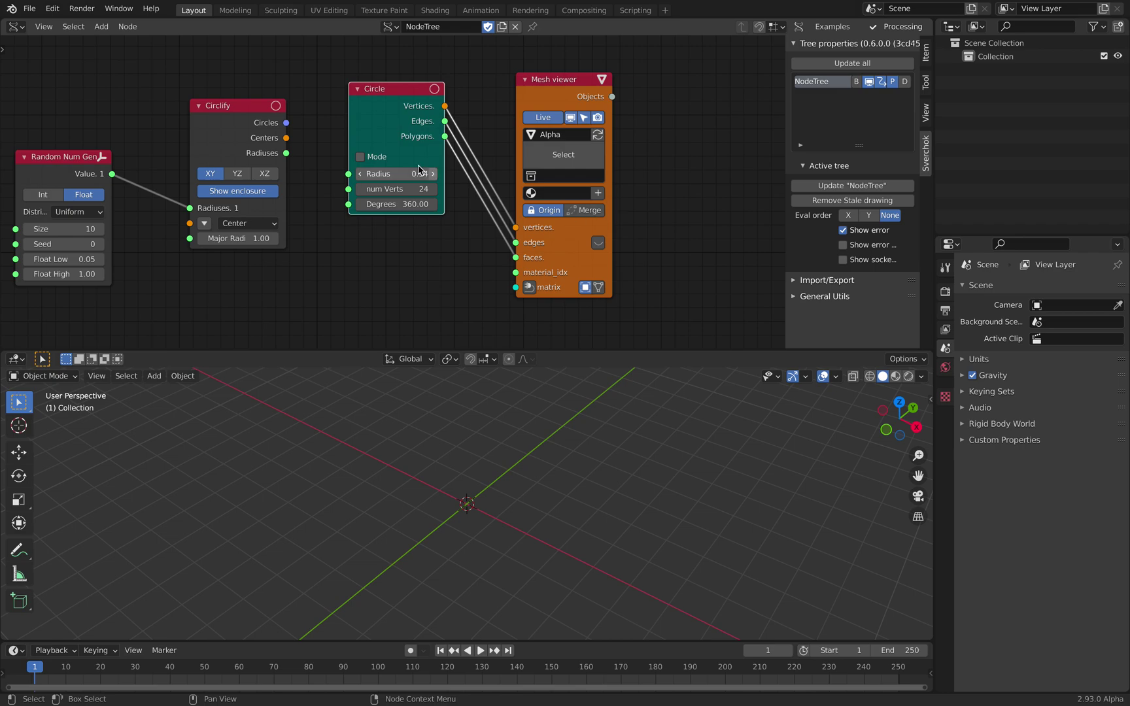
{"action": "left_click_drag", "start_coordinate": [397, 174], "coordinate": [428, 174]}
{"action": "middle_click_drag", "start_coordinate": [457, 267], "coordinate": [480, 239]}
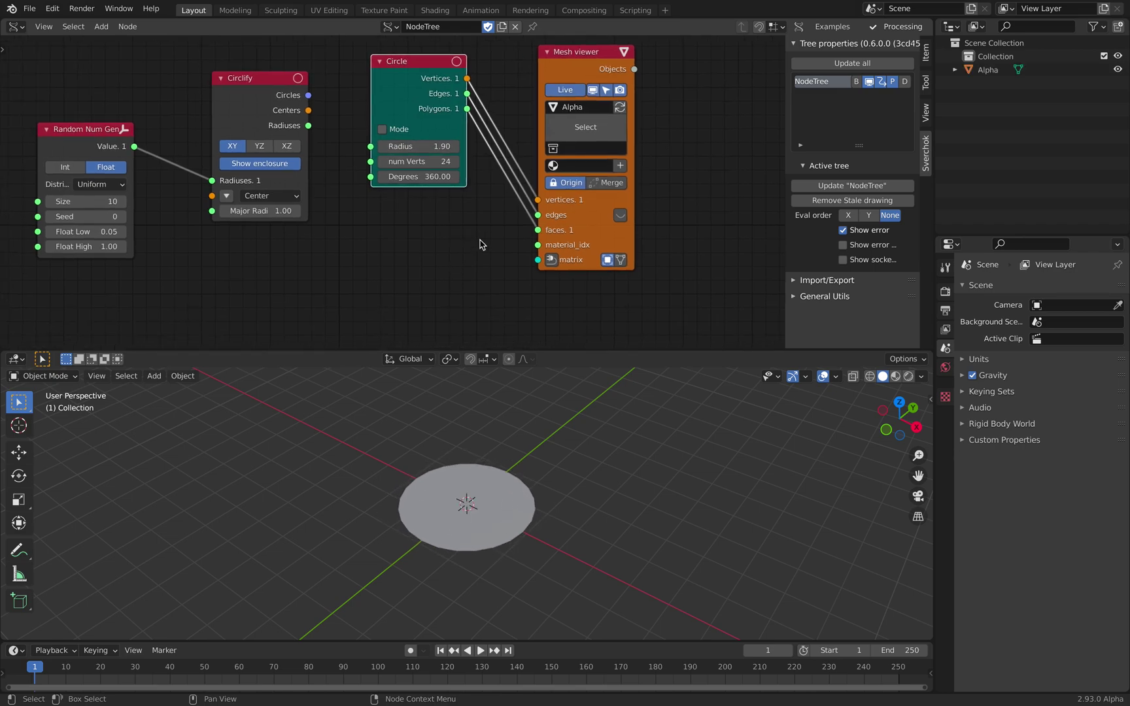
Link Circlify's Radiuses to the Circle's radius and its Centers to the Mesh viewer's matrix, rearranging the nodes around the links
{"action": "scroll", "coordinate": [675, 128], "scroll_direction": "down", "scroll_amount": 1}
{"action": "left_click_drag", "start_coordinate": [575, 79], "coordinate": [589, 74]}
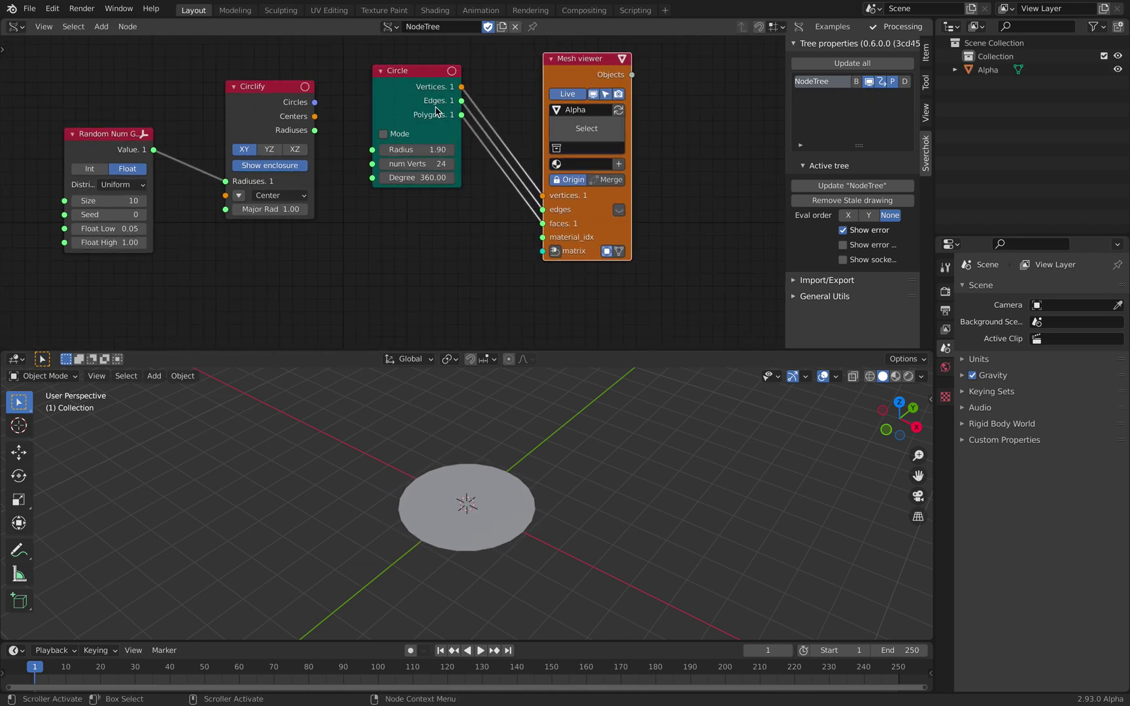
{"action": "left_click_drag", "start_coordinate": [435, 106], "coordinate": [448, 106]}
{"action": "middle_click_drag", "start_coordinate": [413, 107], "coordinate": [444, 101]}
{"action": "left_click_drag", "start_coordinate": [344, 109], "coordinate": [572, 244]}
{"action": "left_click_drag", "start_coordinate": [301, 85], "coordinate": [414, 144]}
{"action": "left_click_drag", "start_coordinate": [441, 91], "coordinate": [407, 89]}
{"action": "left_click_drag", "start_coordinate": [612, 67], "coordinate": [614, 71]}
{"action": "scroll", "coordinate": [545, 477], "scroll_direction": "up", "scroll_amount": 7}
{"action": "middle_click_drag", "start_coordinate": [519, 454], "coordinate": [371, 501]}
{"action": "middle_click_drag", "start_coordinate": [370, 555], "coordinate": [510, 446]}
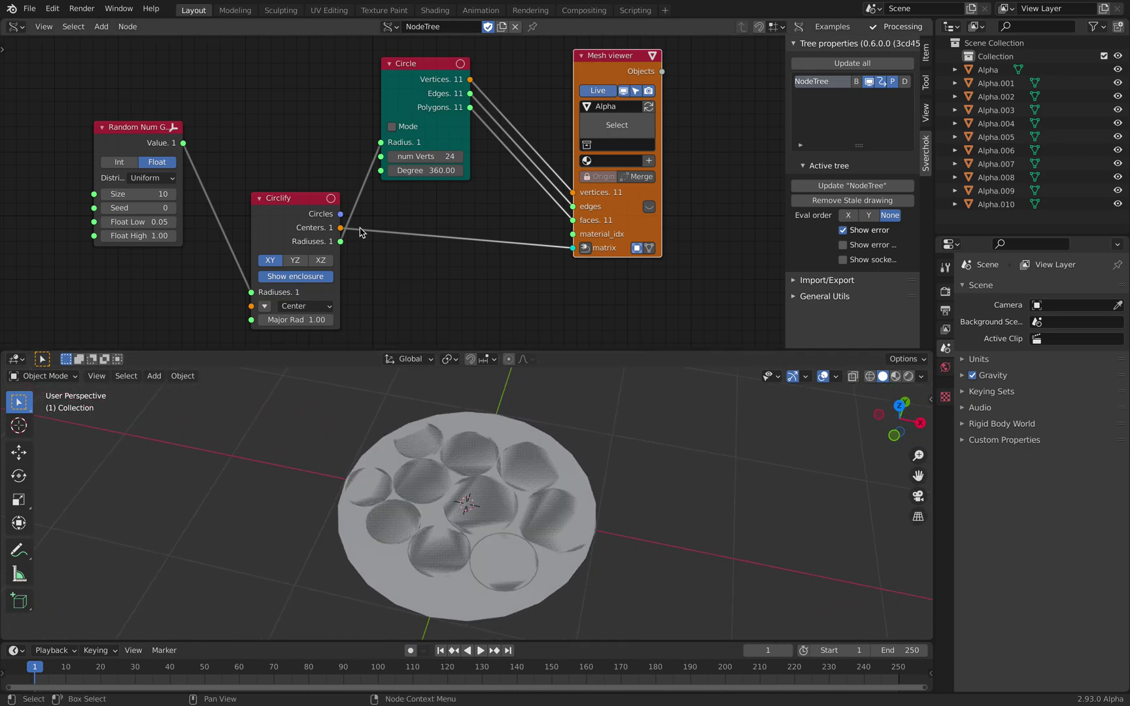
Set the Random Num Gen node's seed to 254 and reposition the Mesh viewer and Circlify nodes to free space between them
{"action": "middle_click_drag", "start_coordinate": [373, 231], "coordinate": [389, 229]}
{"action": "left_click_drag", "start_coordinate": [153, 206], "coordinate": [210, 205]}
{"action": "middle_click_drag", "start_coordinate": [485, 485], "coordinate": [490, 481]}
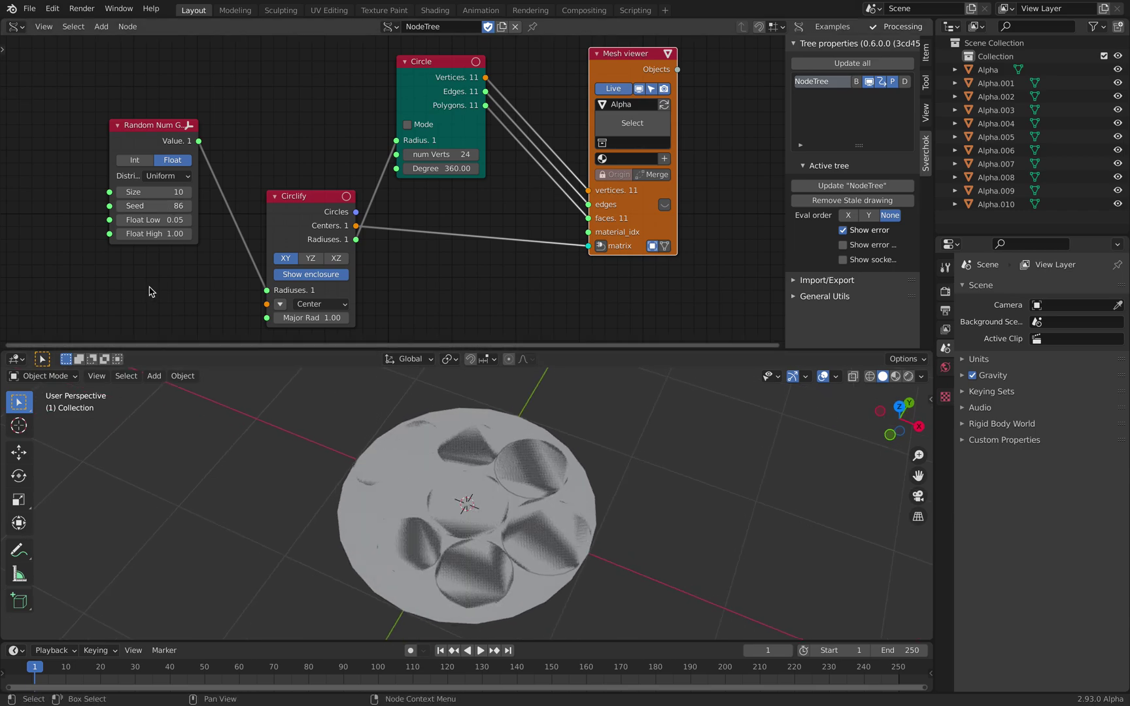
{"action": "left_click_drag", "start_coordinate": [154, 205], "coordinate": [196, 206]}
{"action": "left_click_drag", "start_coordinate": [641, 227], "coordinate": [678, 217]}
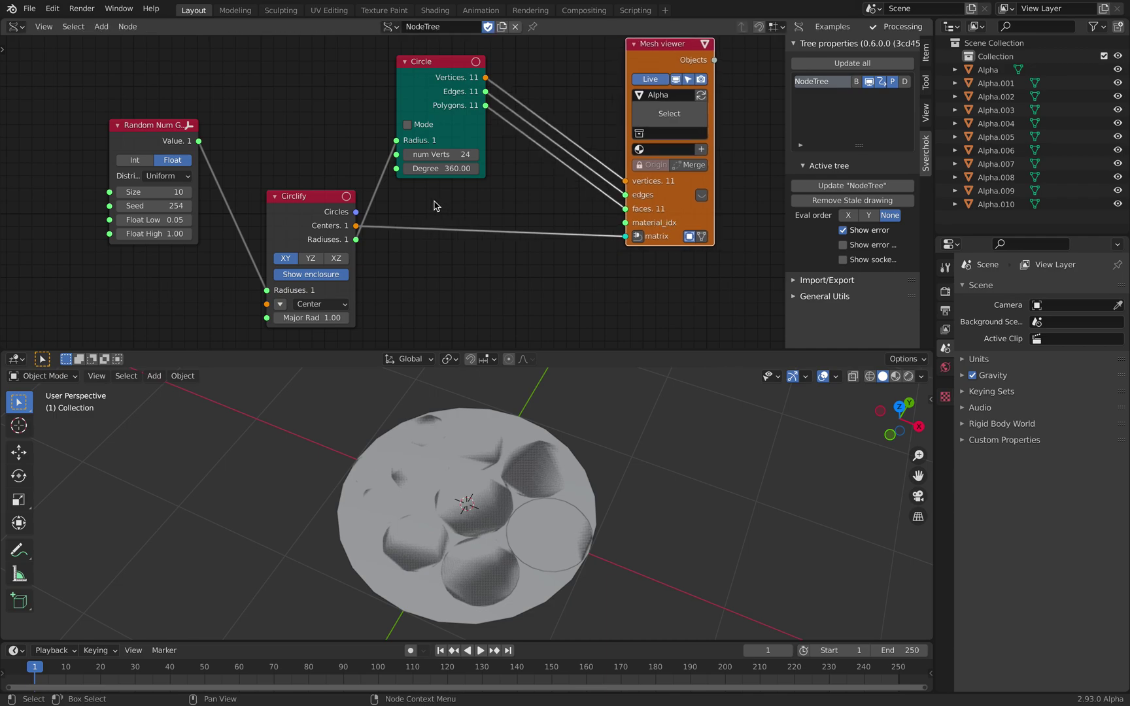
{"action": "left_click_drag", "start_coordinate": [350, 211], "coordinate": [353, 220]}
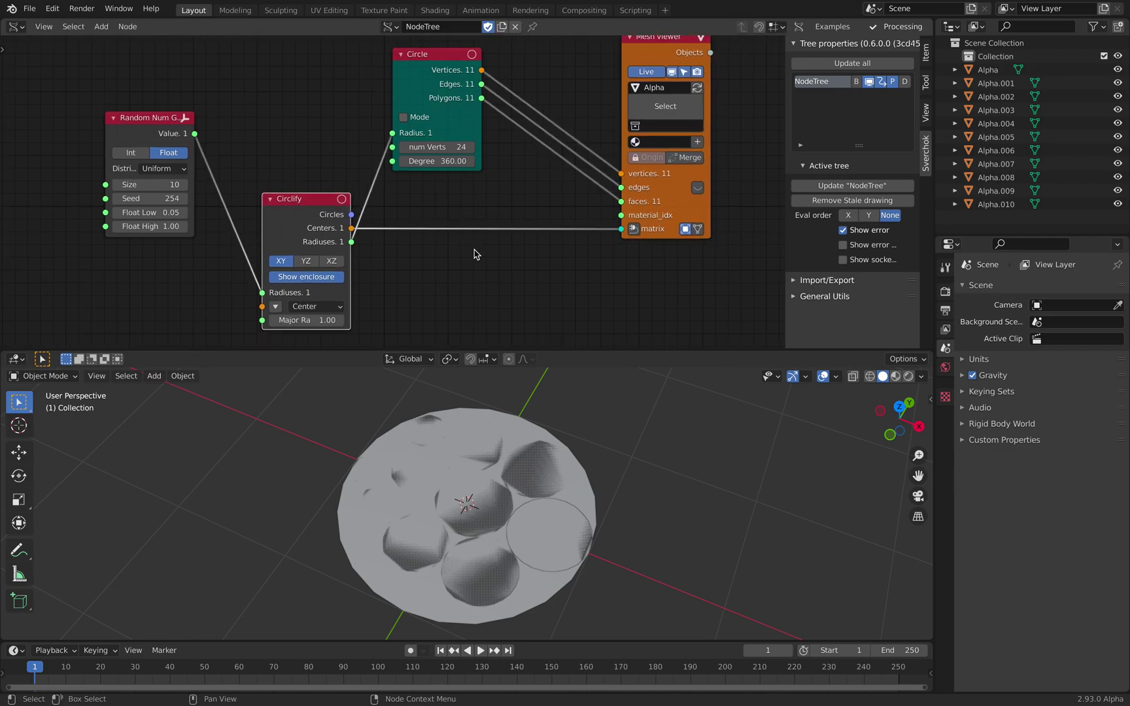
Insert a Vector Rewire node into the link between Circlify's Centers and the Mesh viewer's matrix
{"action": "key", "text": "alt+space"}
{"action": "type", "text": "rewi"}
{"action": "key", "text": "Return"}
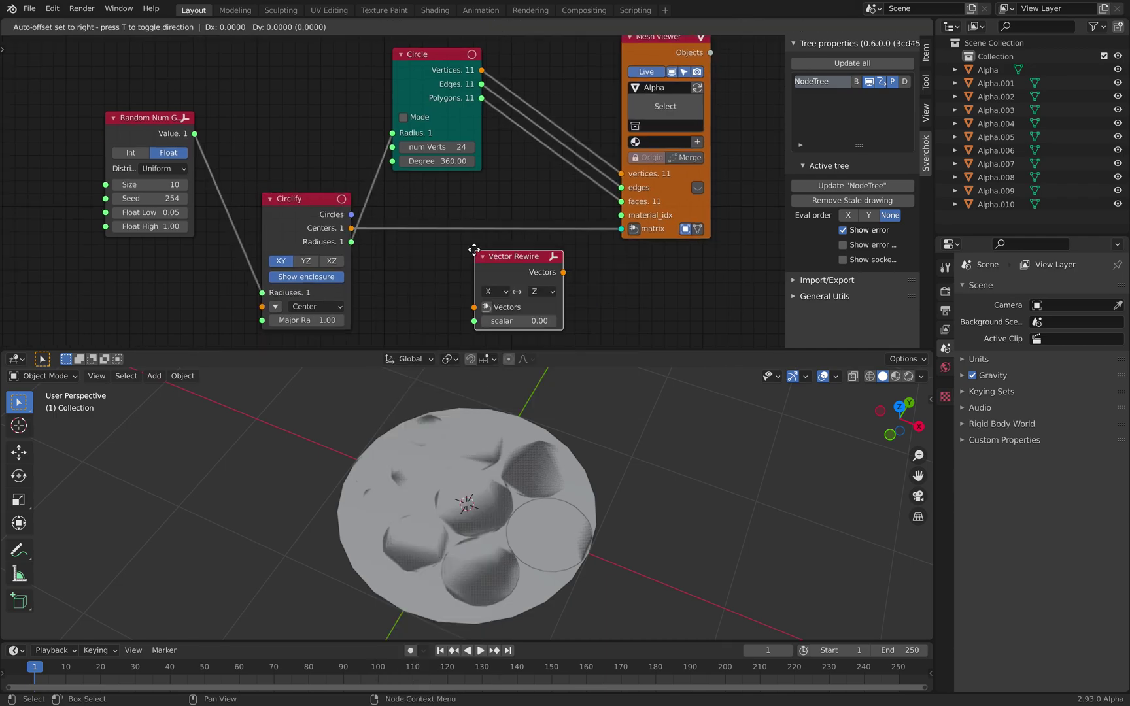
{"action": "left_click", "coordinate": [457, 202]}
Make the Vector Rewire node map Scalar to Z and set its scalar to 0.11
{"action": "left_click", "coordinate": [478, 244]}
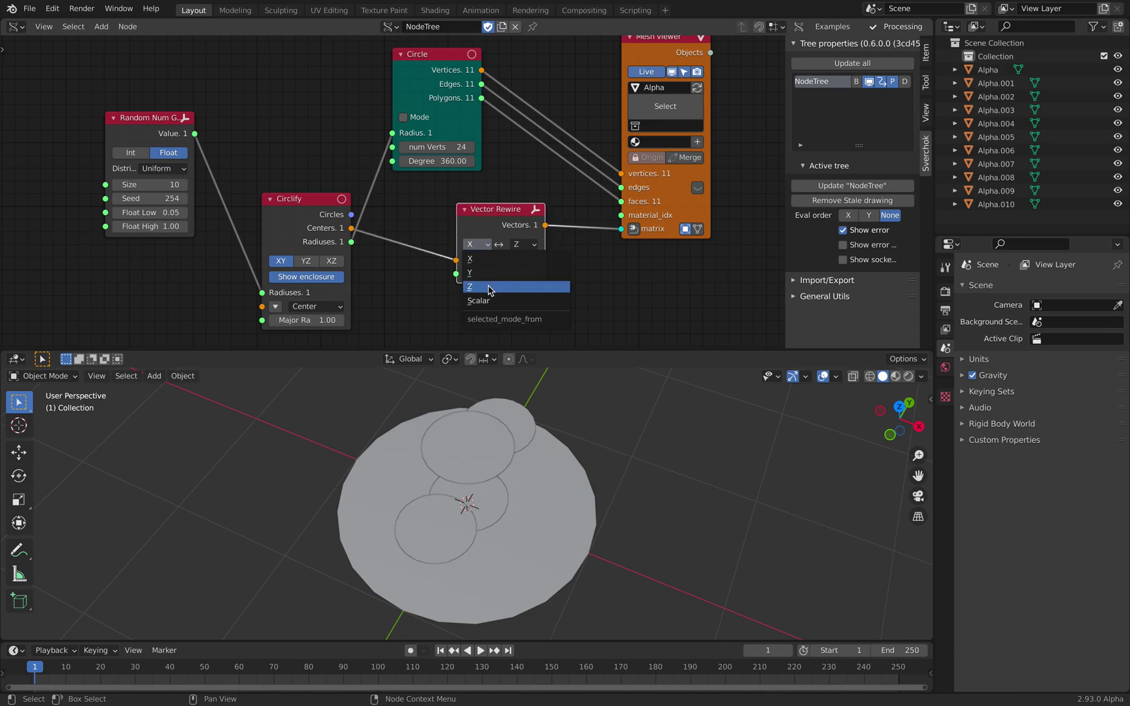
{"action": "left_click", "coordinate": [504, 286]}
{"action": "left_click_drag", "start_coordinate": [510, 214], "coordinate": [520, 212]}
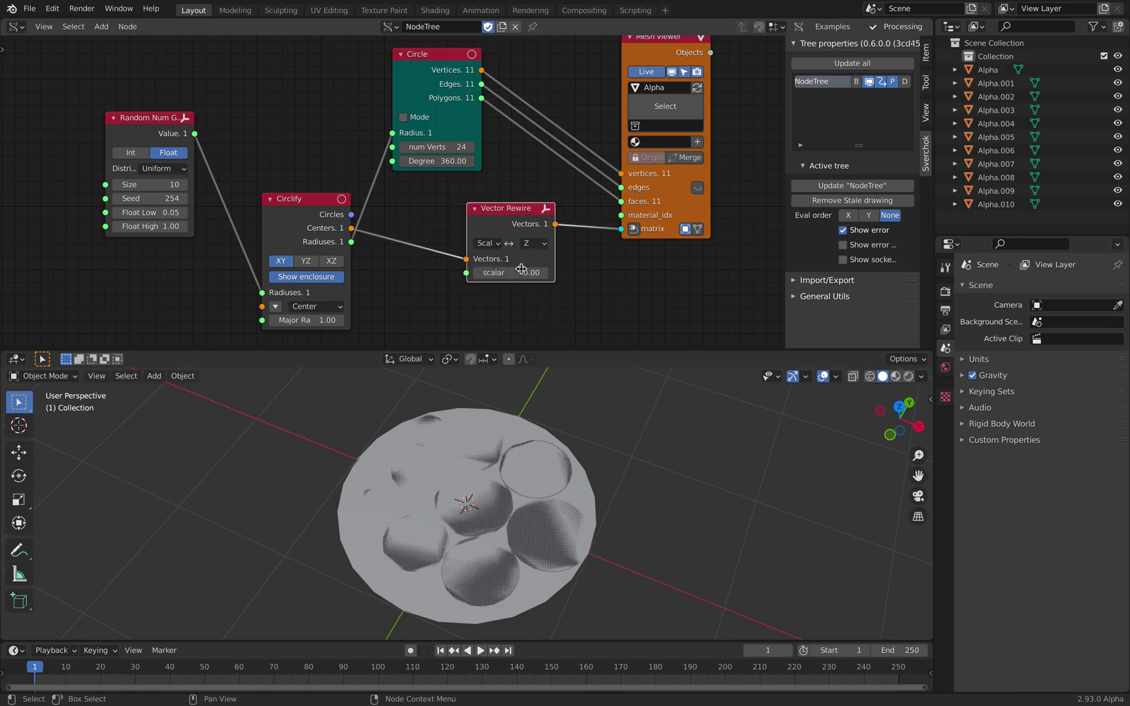
{"action": "mouse_move", "coordinate": [517, 271]}
{"action": "left_mouse_down"}
{"action": "mouse_move", "coordinate": [531, 270]}
{"action": "mouse_move", "coordinate": [522, 270]}
{"action": "left_mouse_up"}
{"action": "left_click_drag", "start_coordinate": [498, 209], "coordinate": [504, 201]}
{"action": "middle_click_drag", "start_coordinate": [481, 186], "coordinate": [506, 127]}
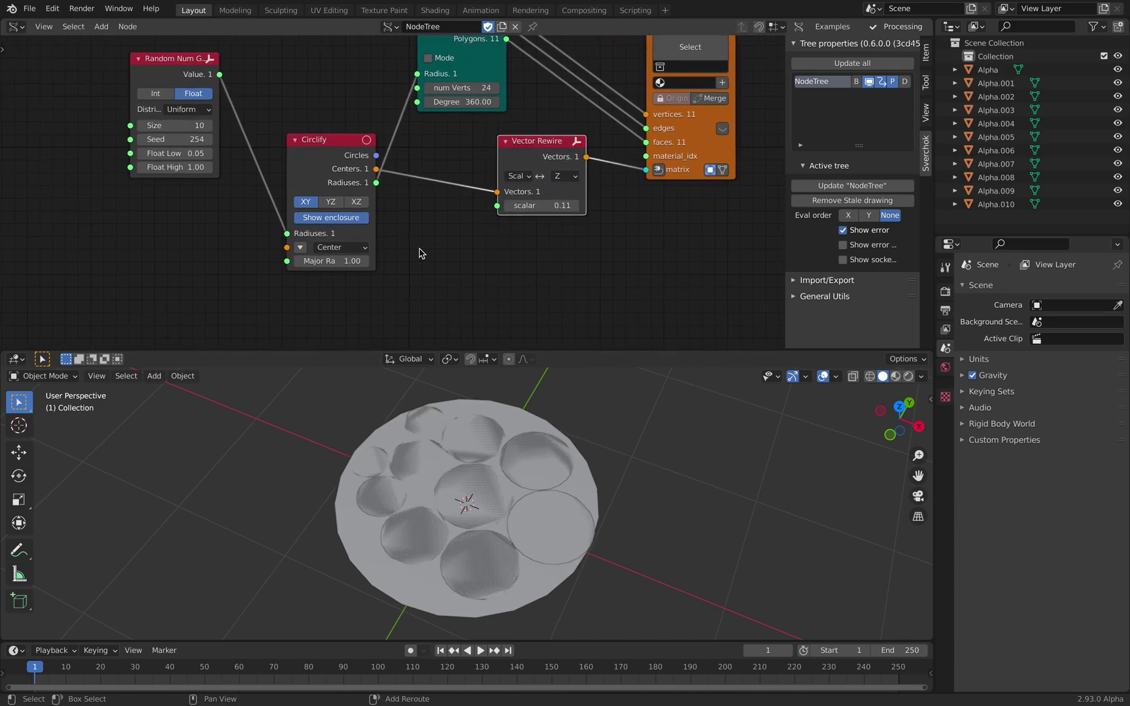
Add a Number Range node below the Vector Rewire node
{"action": "key", "text": "shift+a"}
{"action": "left_click", "coordinate": [420, 249]}
{"action": "type", "text": "range n"}
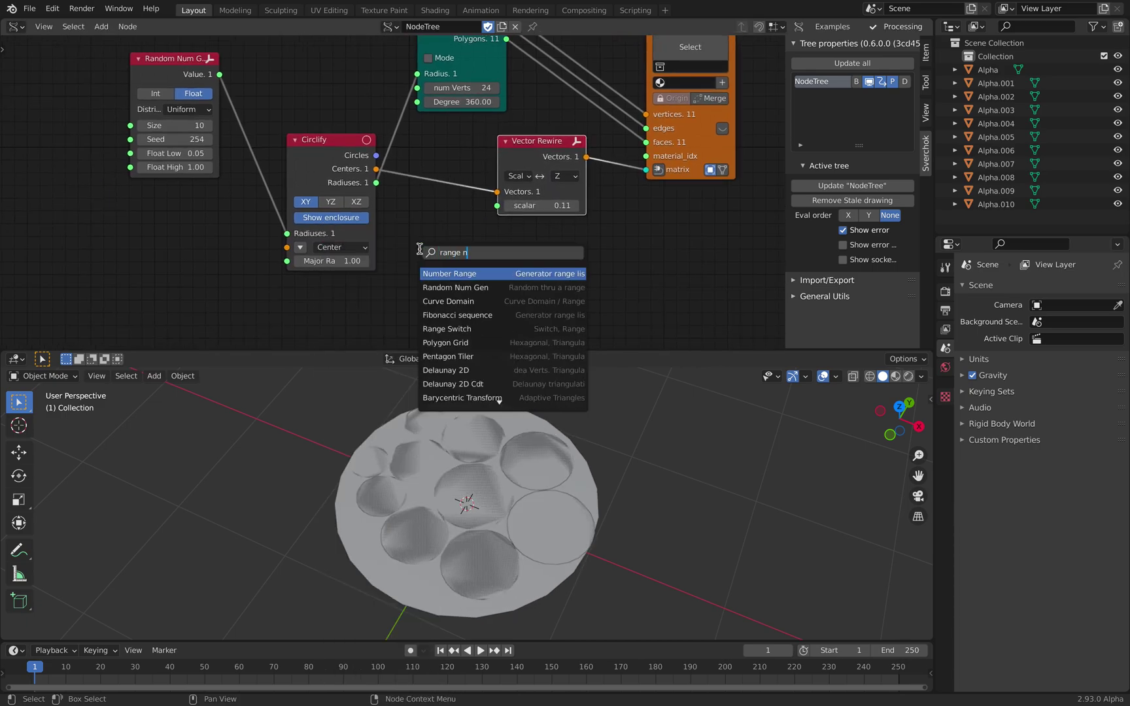
{"action": "key", "text": "Return"}
{"action": "left_click", "coordinate": [416, 226]}
{"action": "middle_click_drag", "start_coordinate": [363, 195], "coordinate": [407, 170]}
{"action": "scroll", "coordinate": [254, 228], "scroll_direction": "down", "scroll_amount": 1}
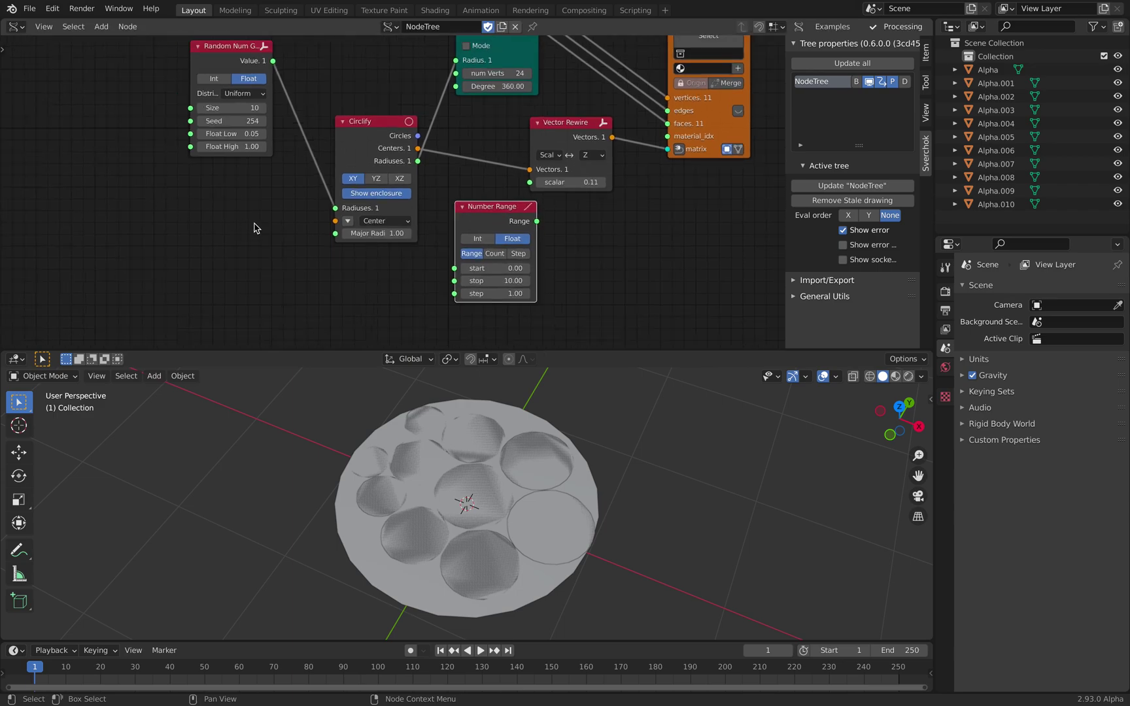
Link the Number Range output to the Vector Rewire's scalar and set the range's stop to 10.12
{"action": "left_click_drag", "start_coordinate": [501, 253], "coordinate": [533, 184]}
{"action": "left_click_drag", "start_coordinate": [480, 286], "coordinate": [489, 286]}
{"action": "left_click_drag", "start_coordinate": [248, 67], "coordinate": [223, 89]}
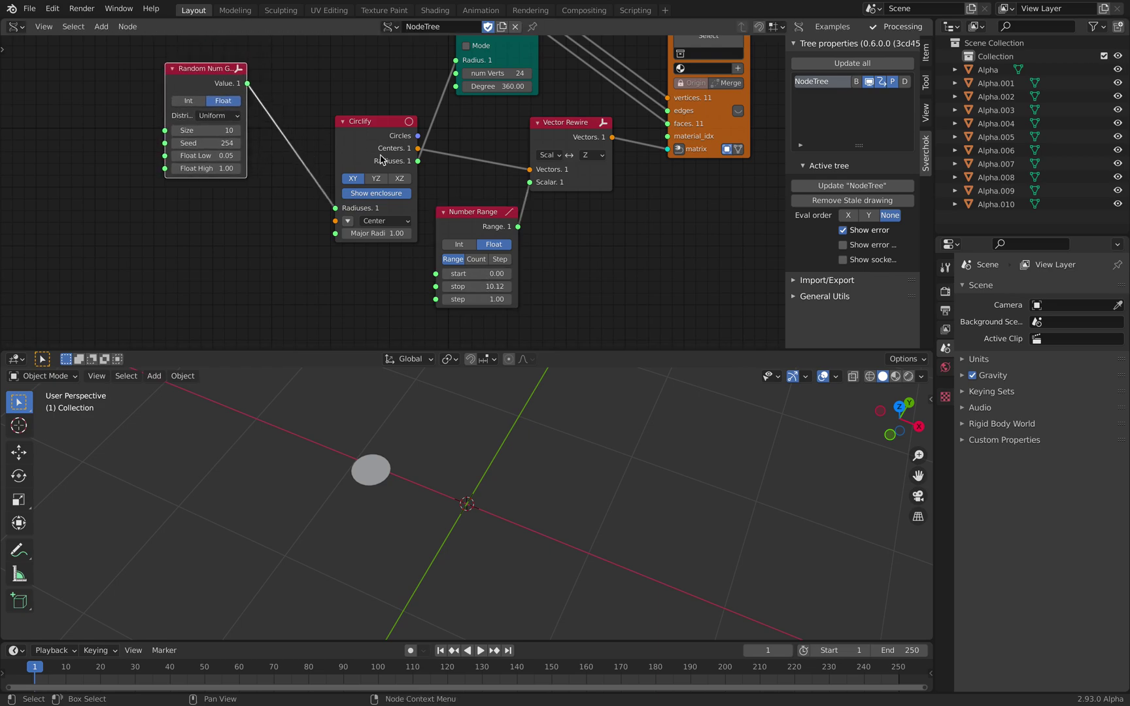
Delete the Number Range and Vector Rewire nodes
{"action": "left_click", "coordinate": [460, 219]}
{"action": "key", "text": "x"}
{"action": "left_click", "coordinate": [534, 162]}
{"action": "key", "text": "x"}
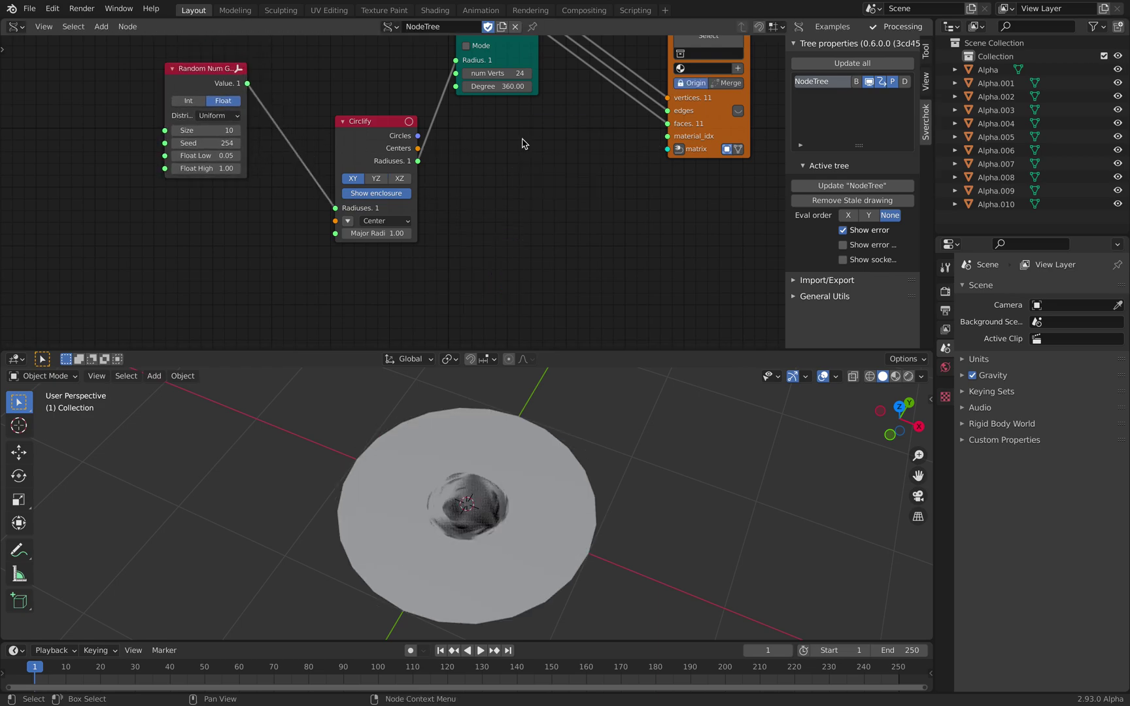
Add a Move node between the Circlify and Mesh viewer nodes
{"action": "key", "text": "shift+a"}
{"action": "type", "text": "move"}
{"action": "key", "text": "Return"}
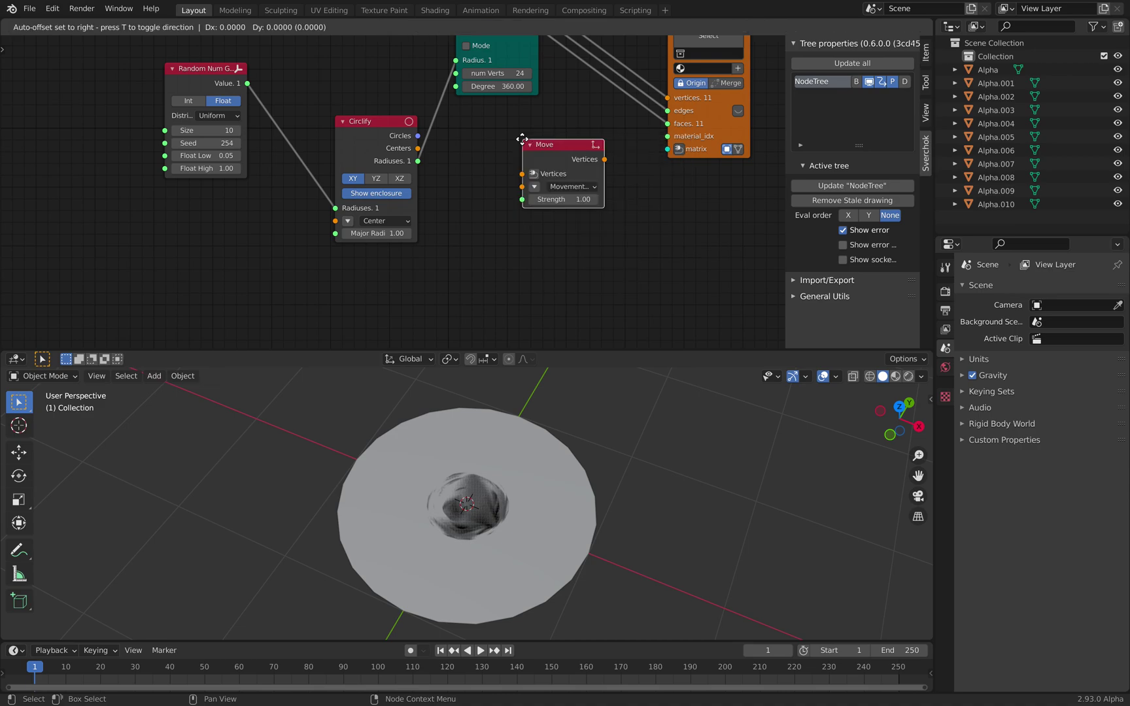
{"action": "left_click", "coordinate": [522, 139]}
Link Circlify's Centers through the Move node to the Mesh viewer's matrix and set a Z movement vector of 1.00 with strength 0.64
{"action": "left_click_drag", "start_coordinate": [418, 148], "coordinate": [429, 155]}
{"action": "left_click_drag", "start_coordinate": [517, 180], "coordinate": [522, 174]}
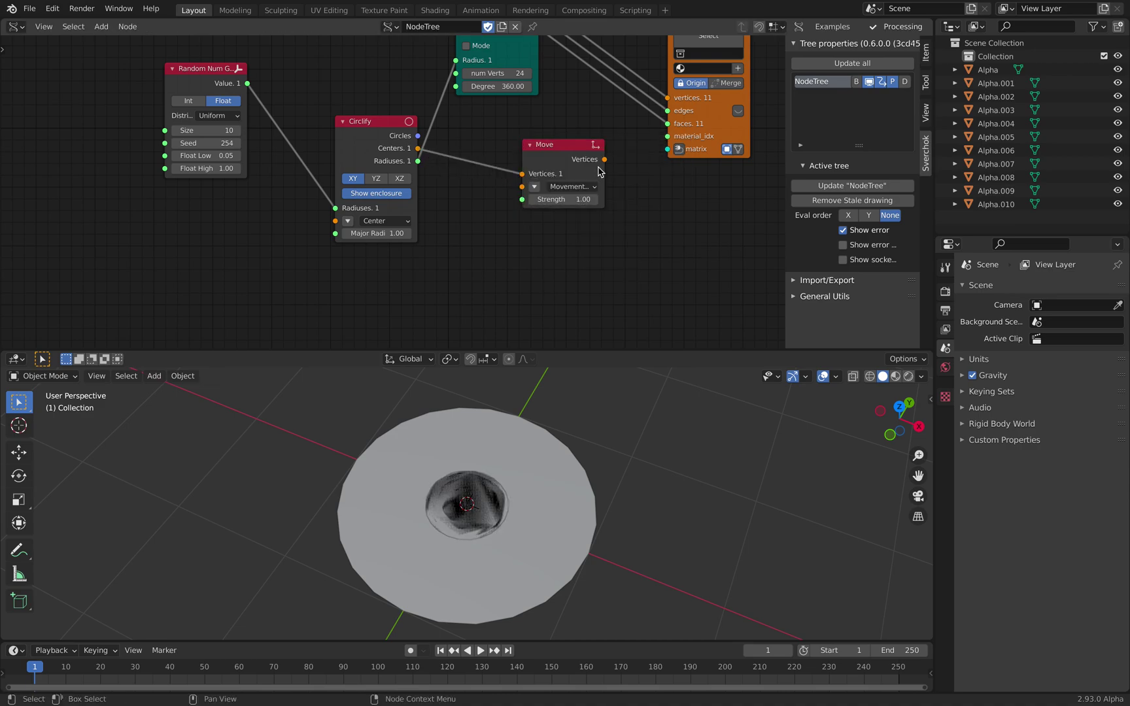
{"action": "left_click_drag", "start_coordinate": [605, 159], "coordinate": [668, 149]}
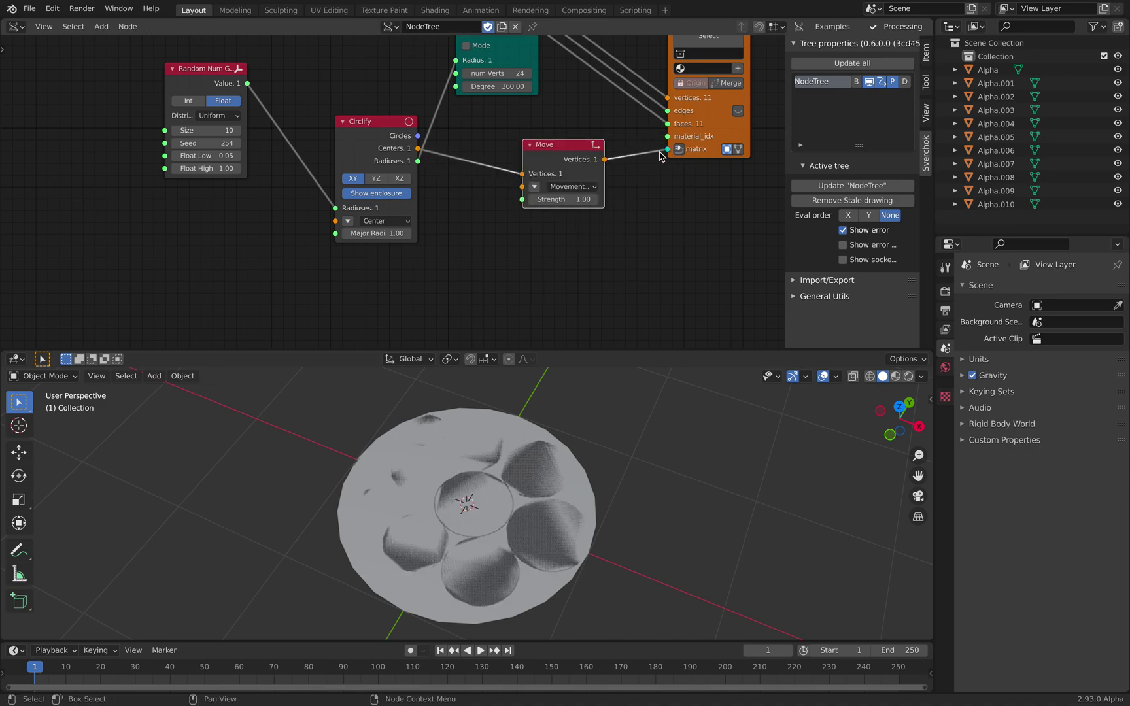
{"action": "left_click", "coordinate": [534, 187]}
{"action": "left_click_drag", "start_coordinate": [570, 209], "coordinate": [547, 223]}
Add a Number Range node in Step mode below Circlify and link its range to the Move node's Strength
{"action": "middle_click_drag", "start_coordinate": [431, 250], "coordinate": [447, 240]}
{"action": "key", "text": "alt+space"}
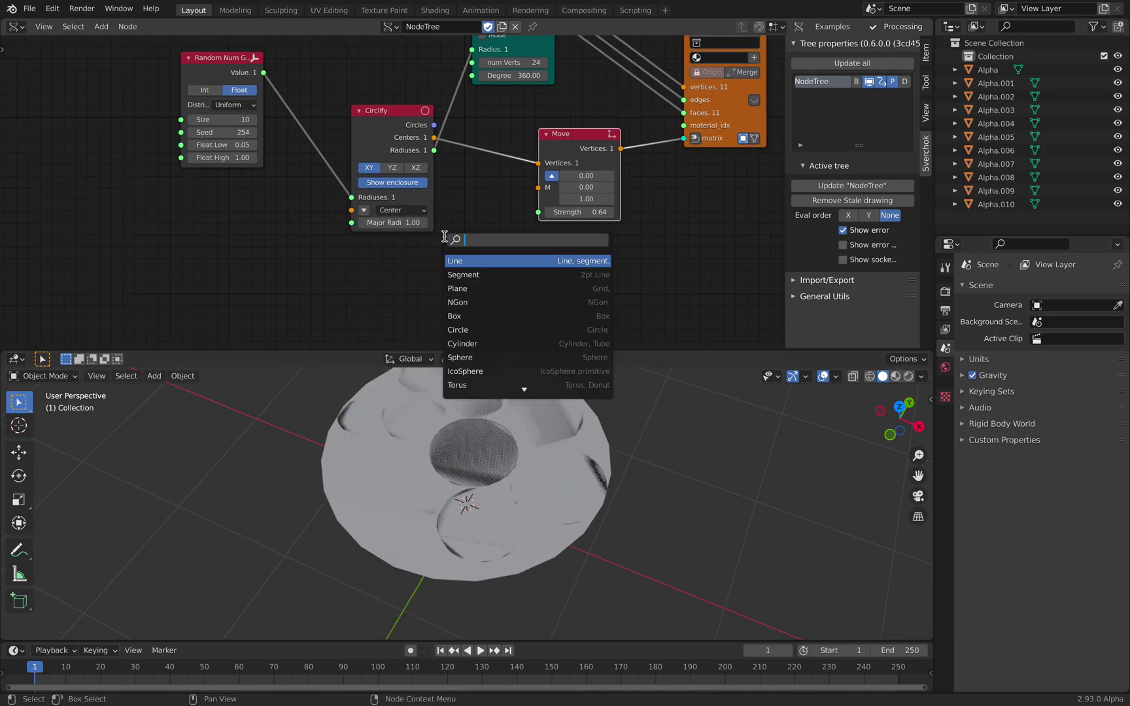
{"action": "type", "text": "range n"}
{"action": "key", "text": "Return"}
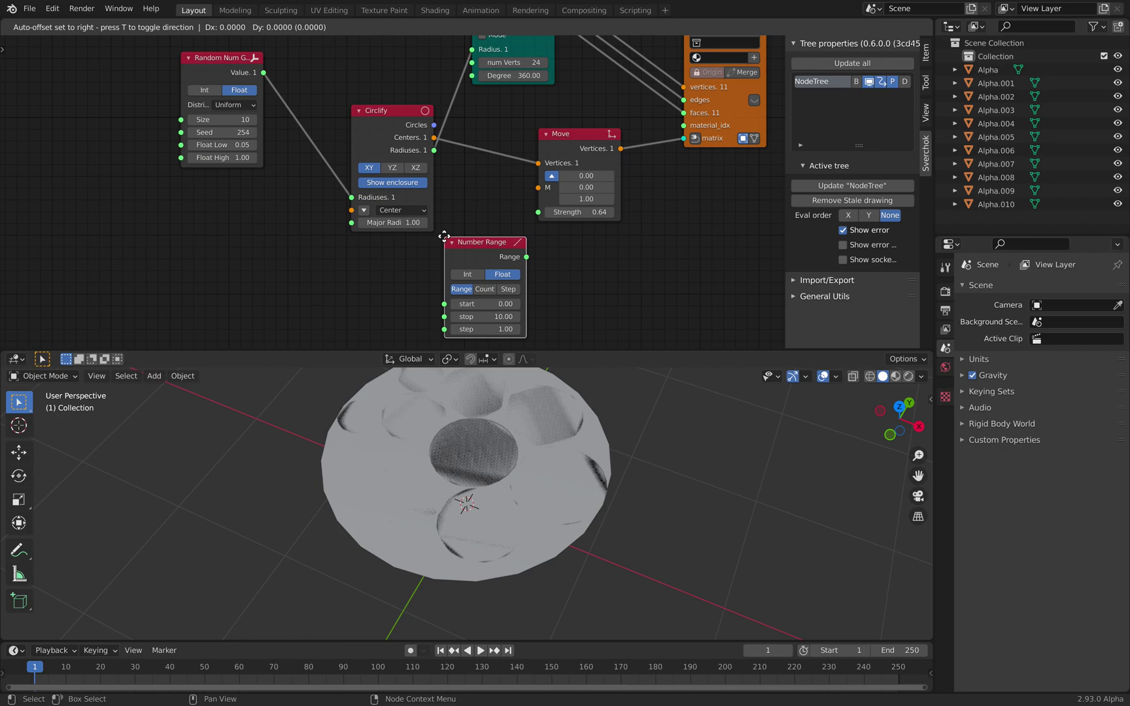
{"action": "left_click", "coordinate": [445, 237]}
{"action": "left_click", "coordinate": [486, 289]}
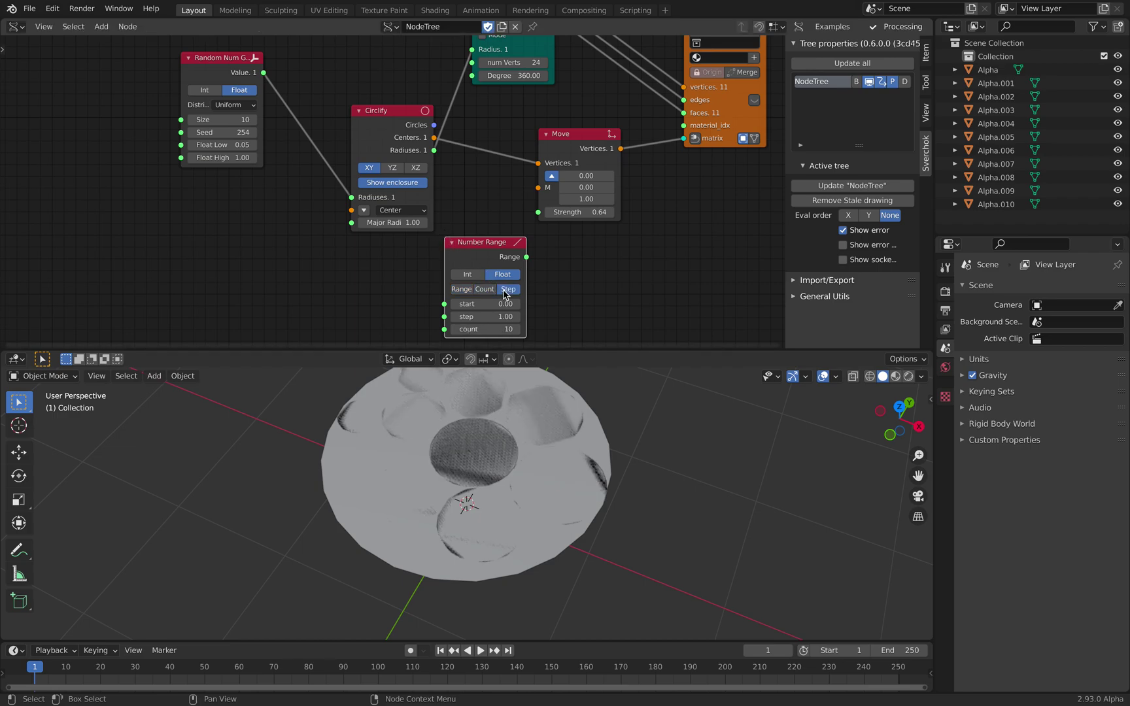
{"action": "left_click_drag", "start_coordinate": [497, 260], "coordinate": [538, 212]}
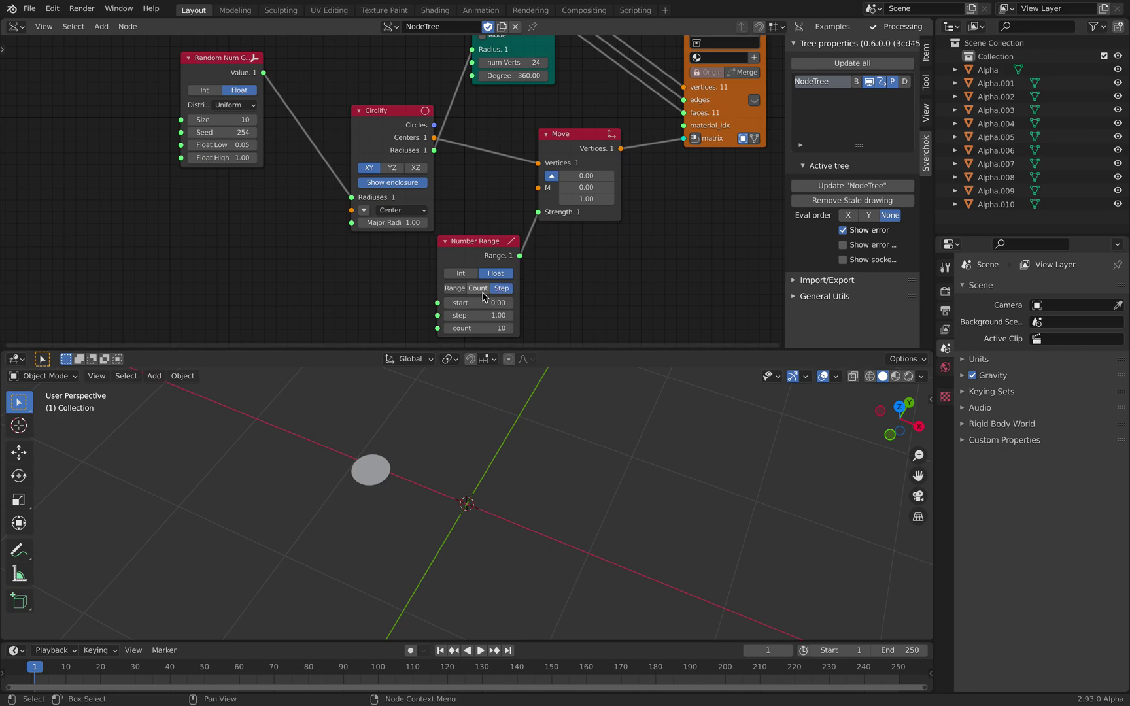
Switch the Number Range node to Count mode and set its count to 10
{"action": "mouse_move", "coordinate": [479, 327]}
{"action": "left_mouse_down", "text": "shift"}
{"action": "mouse_move", "coordinate": [531, 328]}
{"action": "mouse_move", "coordinate": [490, 315]}
{"action": "left_mouse_up", "text": "shift"}
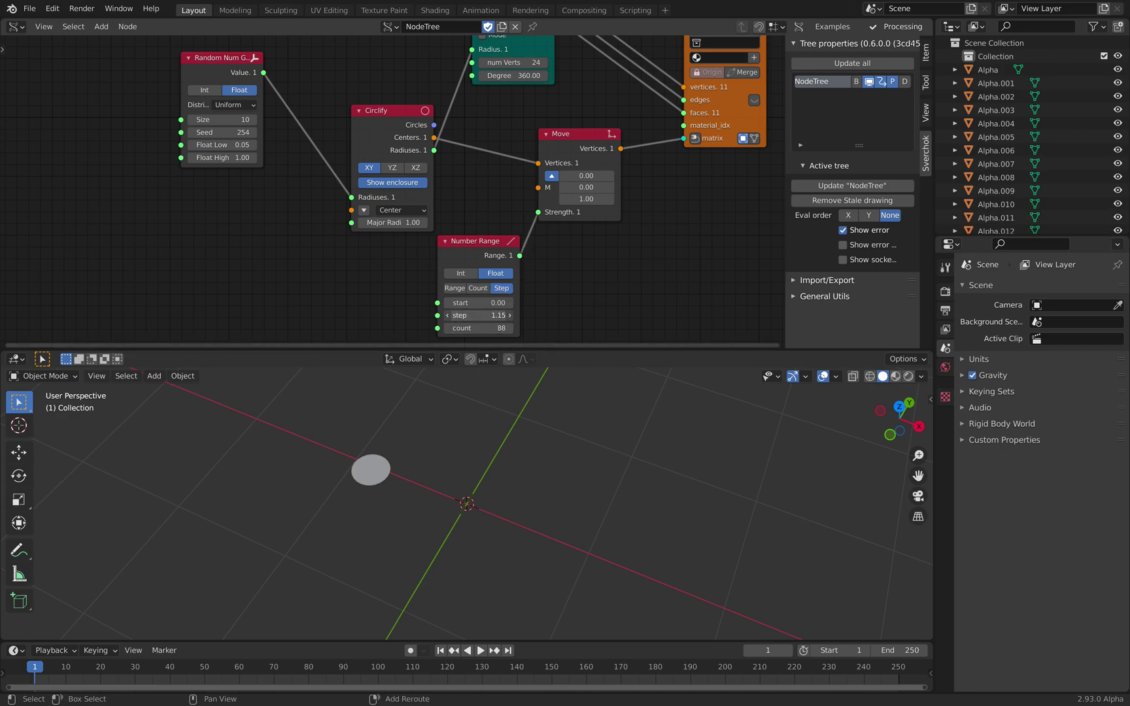
{"action": "left_click", "coordinate": [485, 291]}
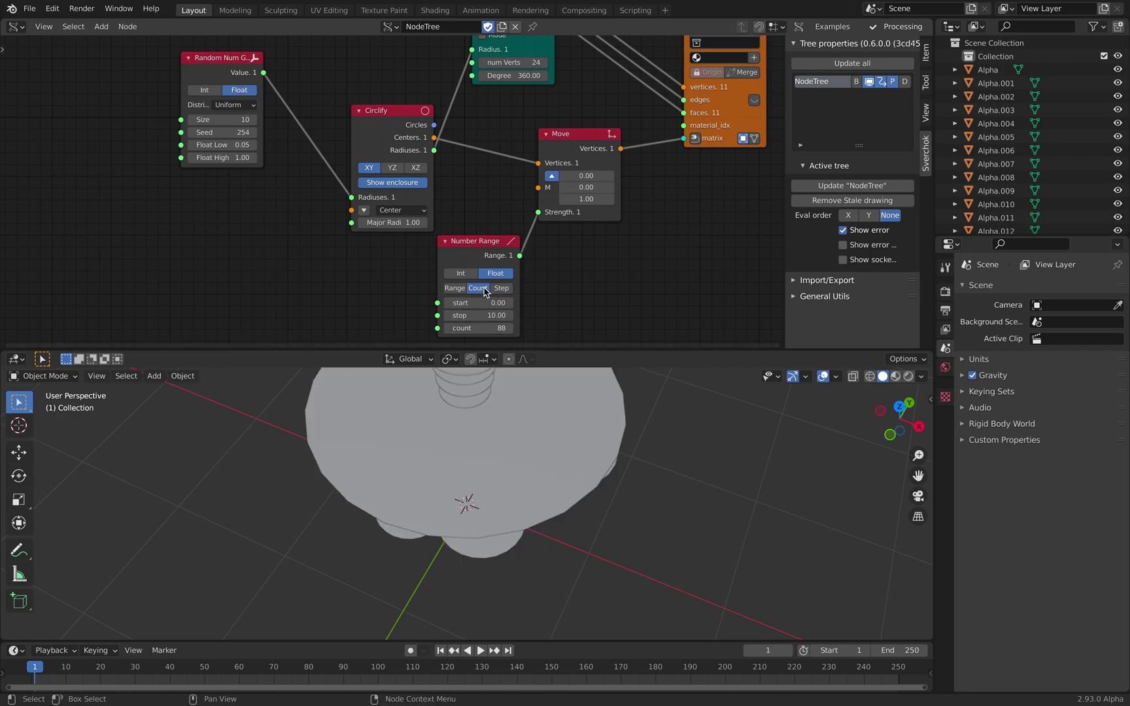
{"action": "middle_click_drag", "start_coordinate": [533, 418], "coordinate": [485, 511]}
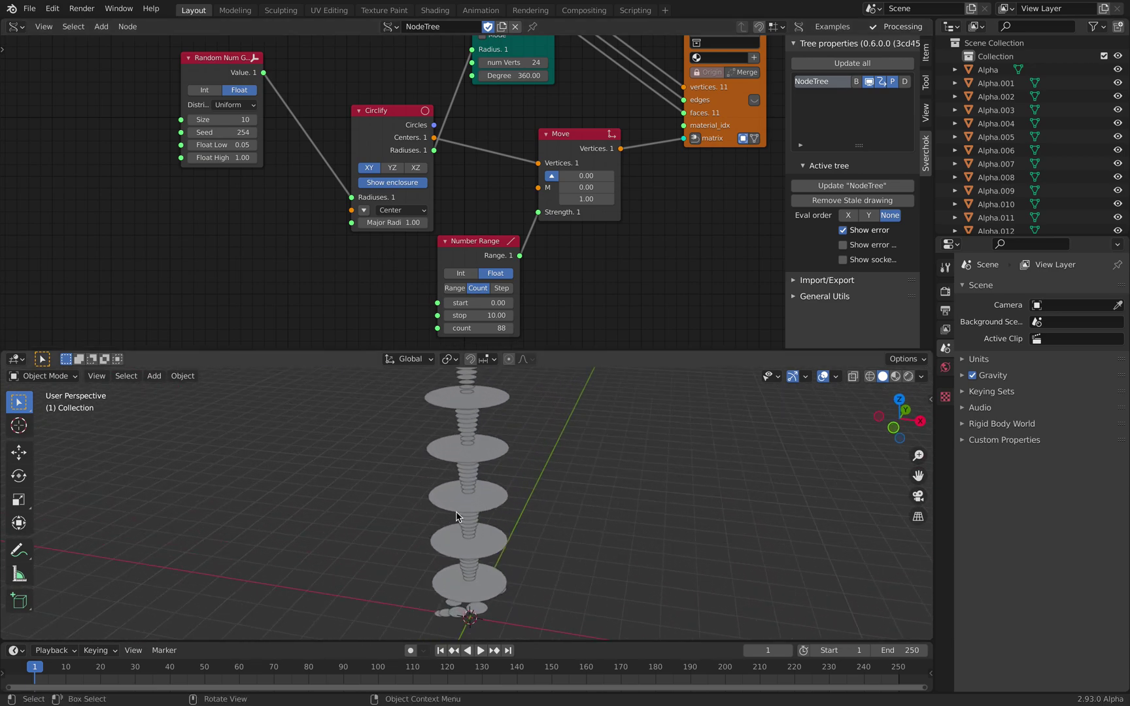
{"action": "left_click", "coordinate": [488, 330]}
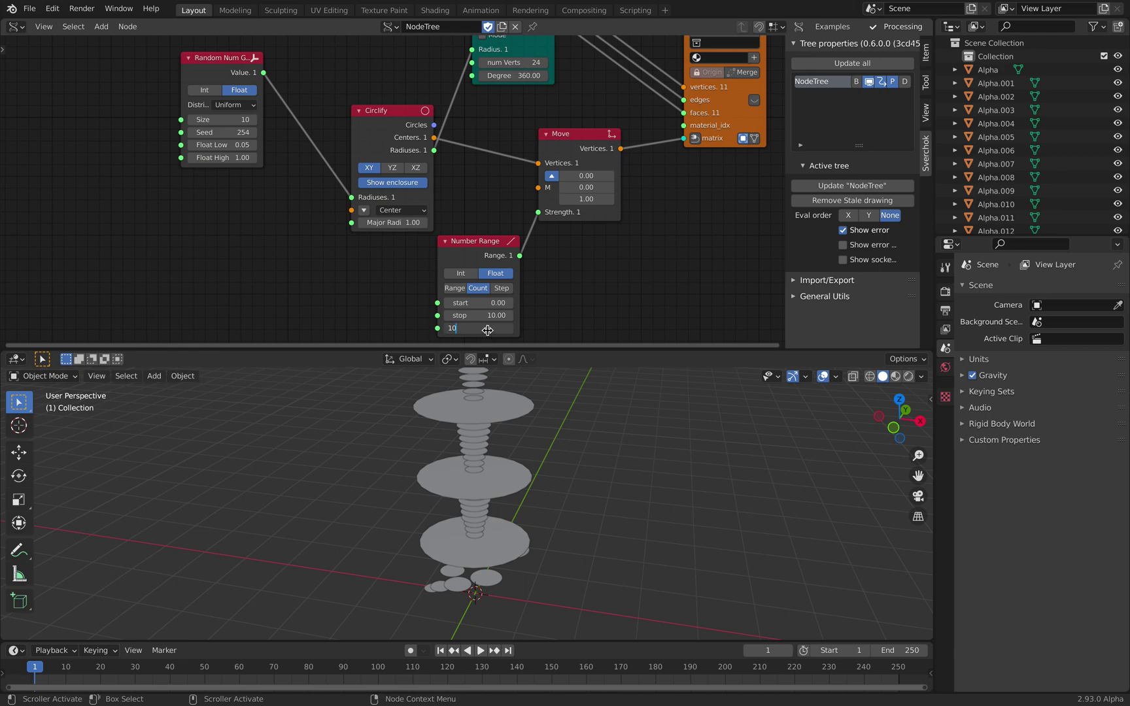
{"action": "key", "text": "Return"}
Set the Number Range node's stop value to -0.46 to compress the vertical offsets between the circles
{"action": "left_click_drag", "start_coordinate": [500, 315], "coordinate": [1, 326]}
{"action": "middle_click_drag", "start_coordinate": [659, 549], "coordinate": [510, 406]}
{"action": "left_click_drag", "start_coordinate": [481, 315], "coordinate": [316, 315]}
{"action": "middle_click_drag", "start_coordinate": [545, 560], "coordinate": [490, 557]}
{"action": "scroll", "coordinate": [489, 558], "scroll_direction": "up", "scroll_amount": 4}
{"action": "middle_click_drag", "start_coordinate": [543, 588], "coordinate": [534, 461], "text": "shift"}
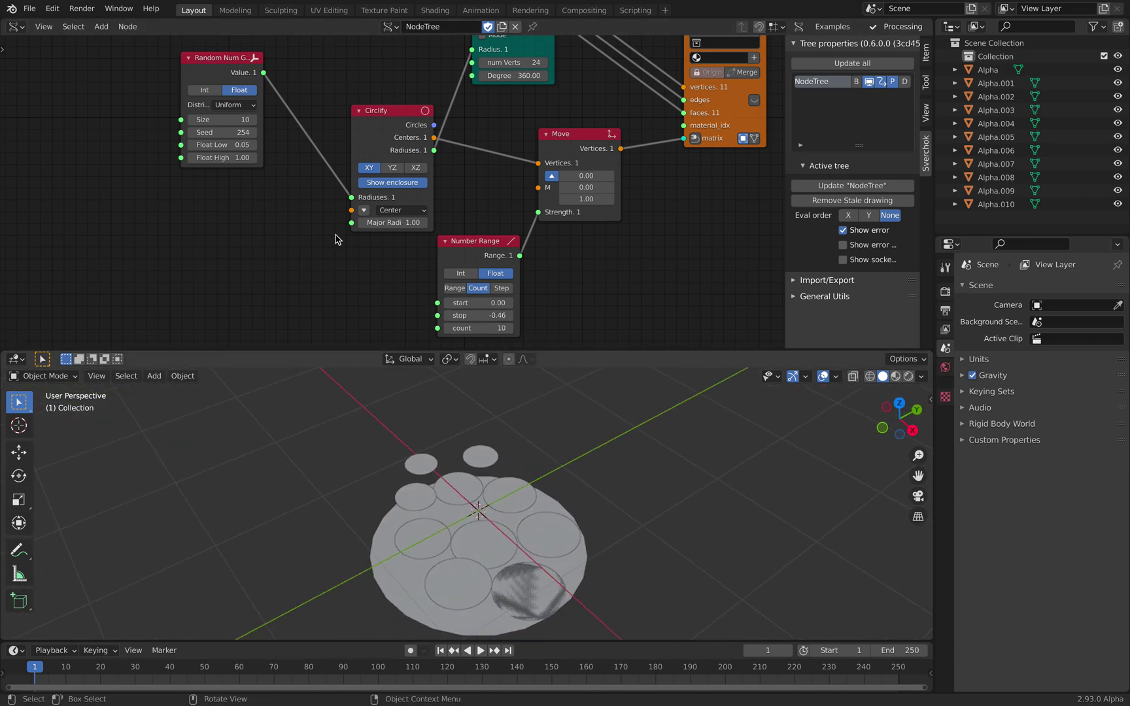
Lower the Random Num Gen node and add an A Number node before it, set to int with a value of 10
{"action": "left_click_drag", "start_coordinate": [223, 61], "coordinate": [198, 142]}
{"action": "middle_click_drag", "start_coordinate": [112, 179], "coordinate": [216, 184]}
{"action": "key", "text": "alt+space"}
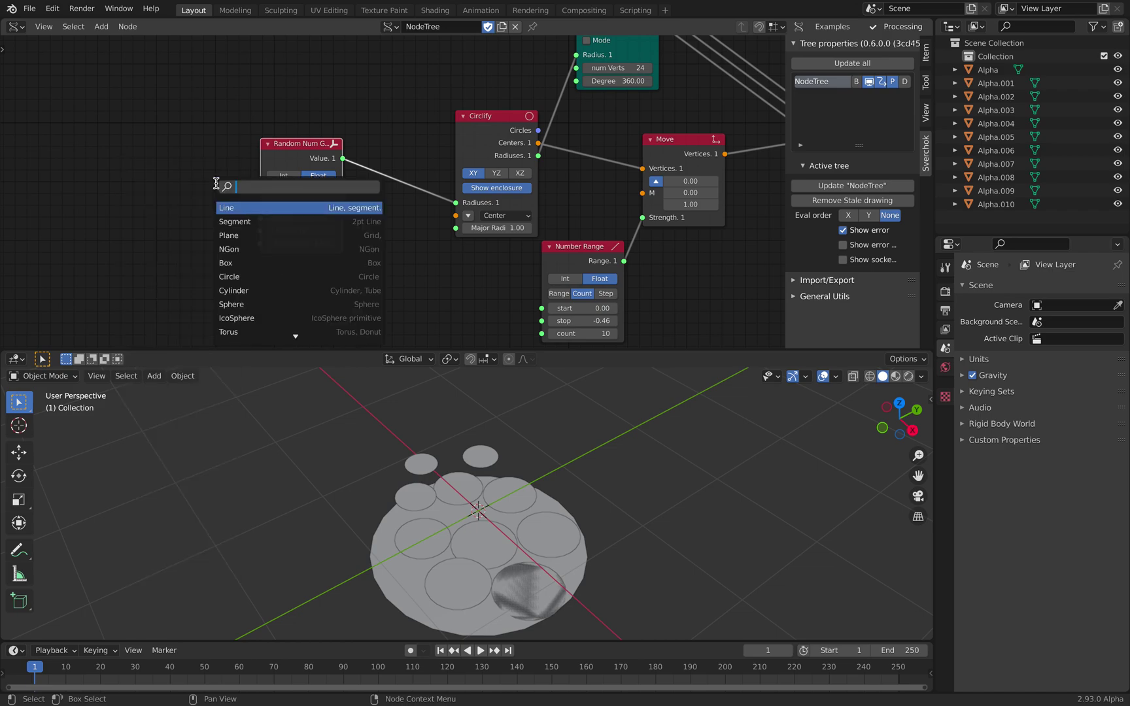
{"action": "type", "text": "number"}
{"action": "key", "text": "Return"}
{"action": "left_click", "coordinate": [120, 190]}
{"action": "scroll", "coordinate": [119, 192], "scroll_direction": "up", "scroll_amount": 1}
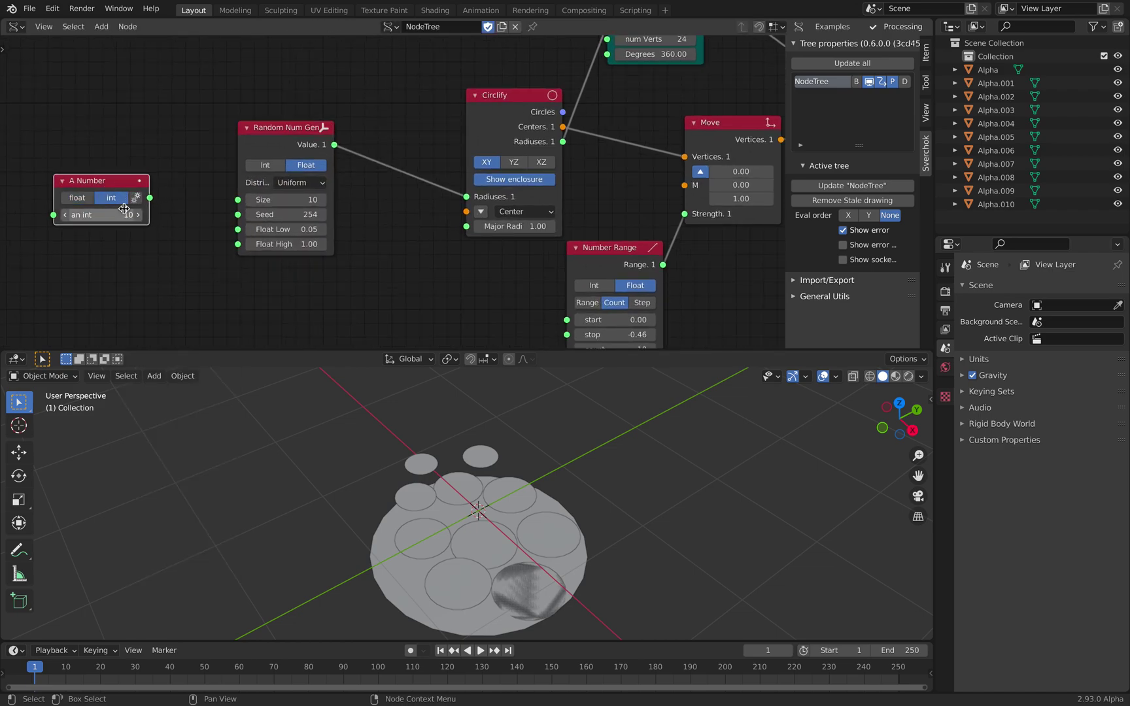
Link the A Number node to both the Random Num Gen's Size and the Number Range's count
{"action": "left_click_drag", "start_coordinate": [147, 199], "coordinate": [237, 201]}
{"action": "middle_click_drag", "start_coordinate": [160, 208], "coordinate": [137, 154]}
{"action": "left_click_drag", "start_coordinate": [98, 129], "coordinate": [119, 219]}
{"action": "middle_click_drag", "start_coordinate": [145, 225], "coordinate": [133, 218]}
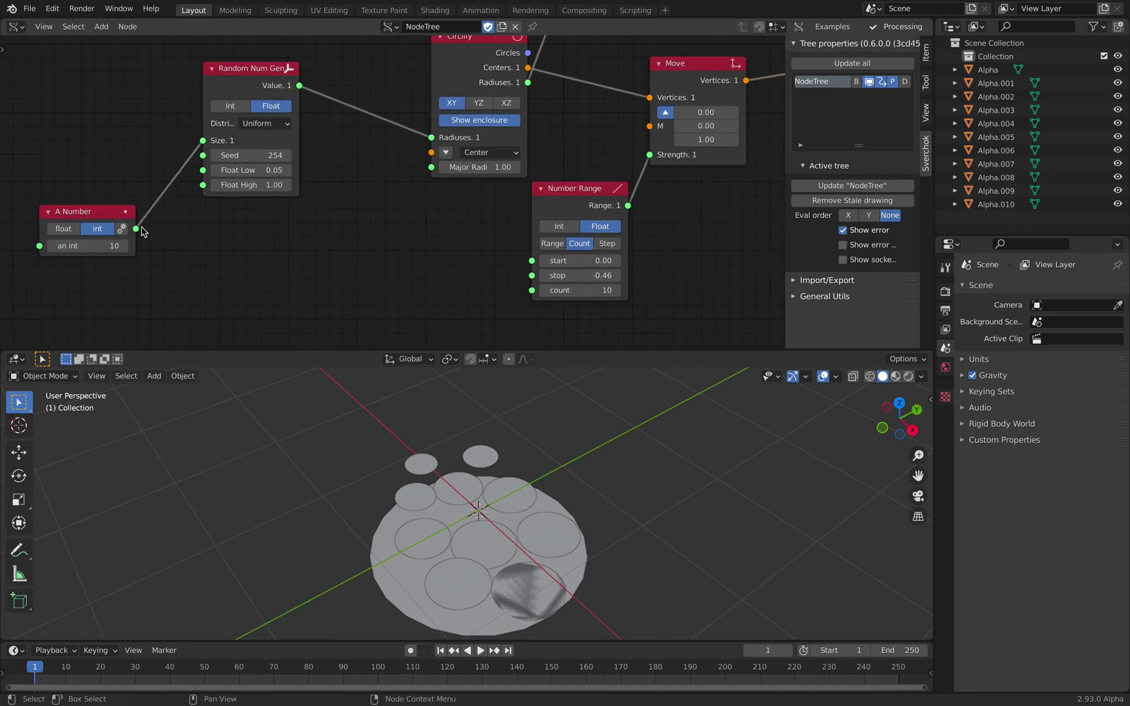
{"action": "left_click_drag", "start_coordinate": [136, 229], "coordinate": [532, 290]}
{"action": "scroll", "coordinate": [181, 244], "scroll_direction": "down", "scroll_amount": 1}
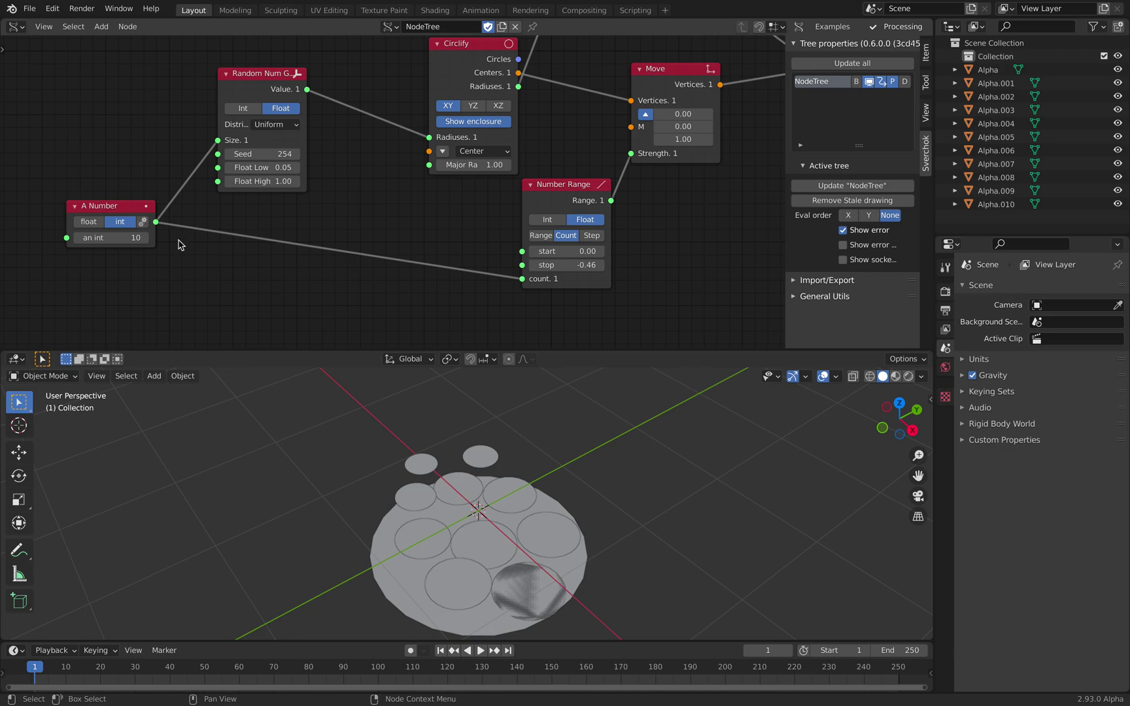
Set the shared A Number to 65 and the Random Num Gen to seed 336, Float Low 0.20 and Float High 0.70
{"action": "left_click_drag", "start_coordinate": [111, 237], "coordinate": [222, 238]}
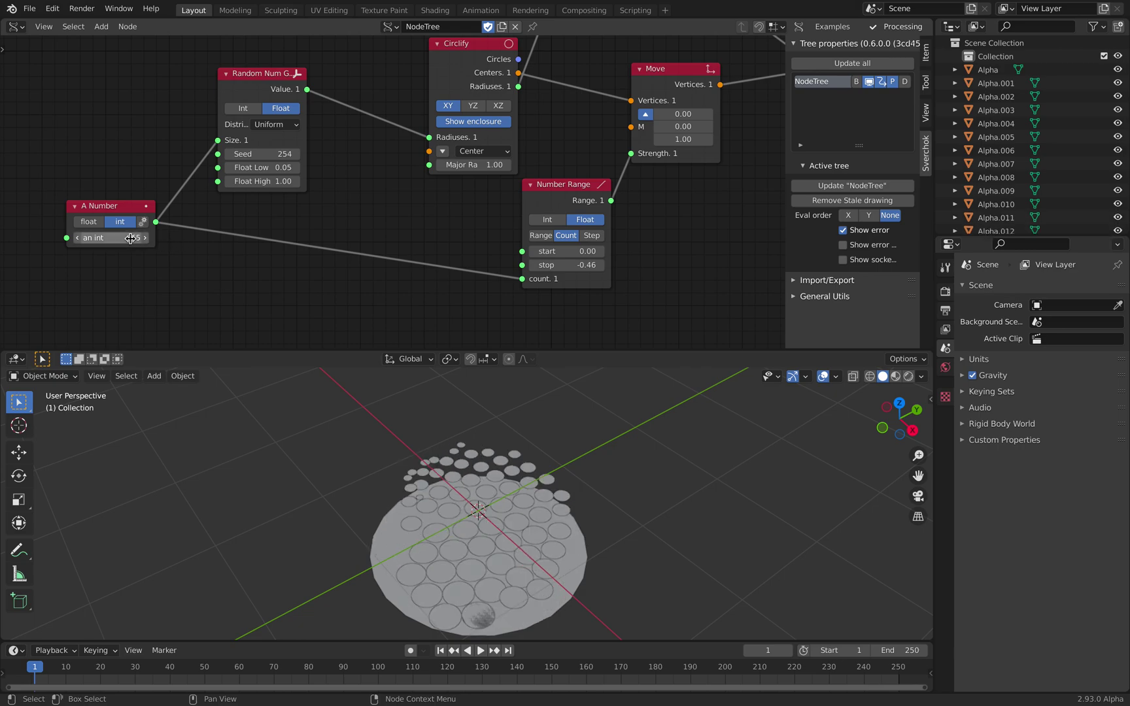
{"action": "middle_click_drag", "start_coordinate": [492, 482], "coordinate": [563, 575]}
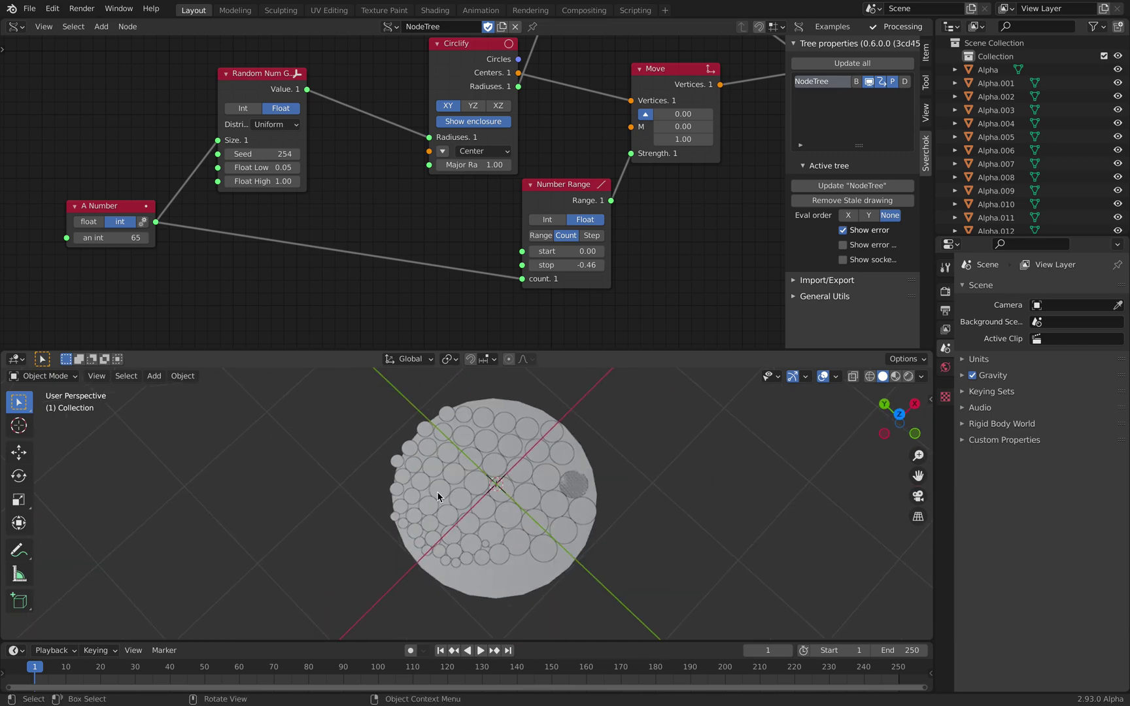
{"action": "mouse_move", "coordinate": [261, 154]}
{"action": "left_mouse_down"}
{"action": "mouse_move", "coordinate": [275, 154]}
{"action": "mouse_move", "coordinate": [253, 166]}
{"action": "mouse_move", "coordinate": [268, 168]}
{"action": "left_mouse_up"}
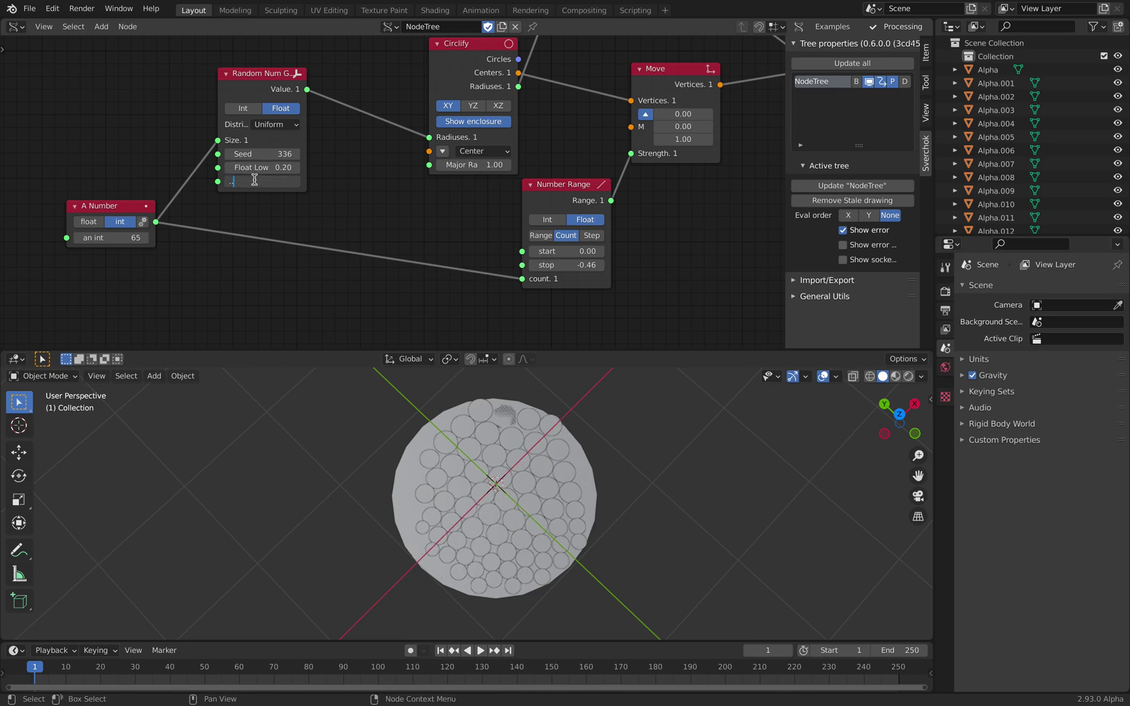
{"action": "key", "text": "Return"}
{"action": "middle_click_drag", "start_coordinate": [472, 444], "coordinate": [442, 444]}
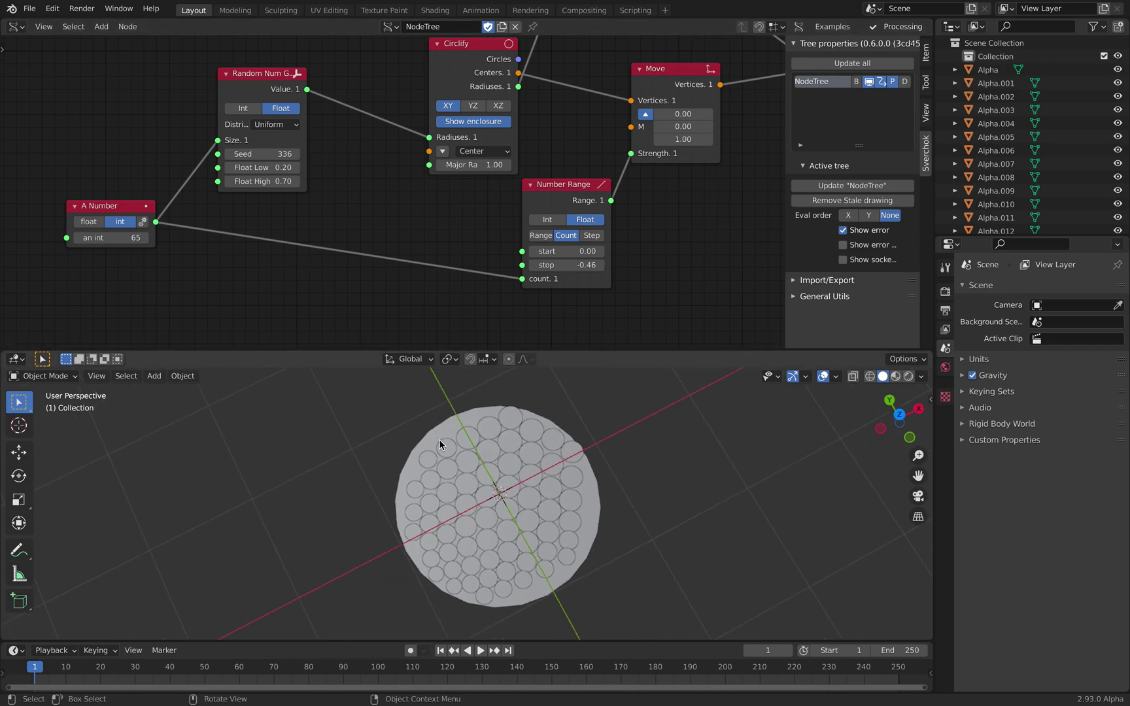
Try to feed Circlify's Circles output into a new Evaluate Curve node
{"action": "middle_click_drag", "start_coordinate": [476, 110], "coordinate": [431, 158]}
{"action": "scroll", "coordinate": [423, 140], "scroll_direction": "up", "scroll_amount": 1}
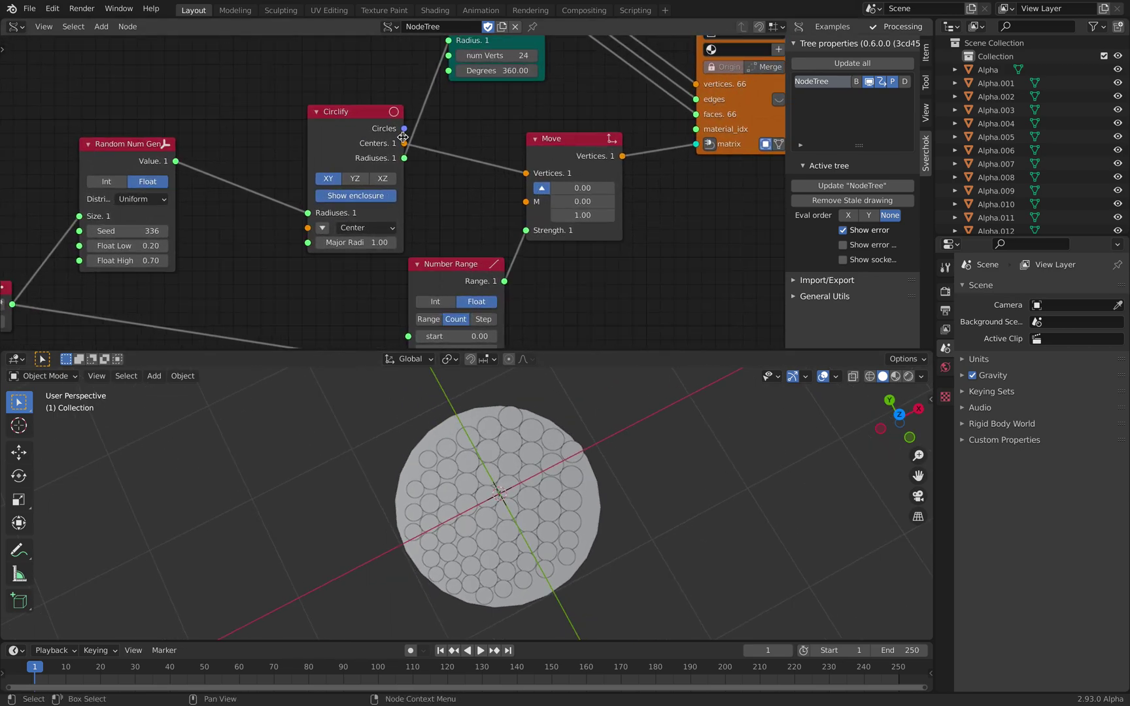
{"action": "left_click_drag", "start_coordinate": [412, 123], "coordinate": [484, 124]}
{"action": "middle_click_drag", "start_coordinate": [733, 250], "coordinate": [615, 214]}
{"action": "key", "text": "alt+space"}
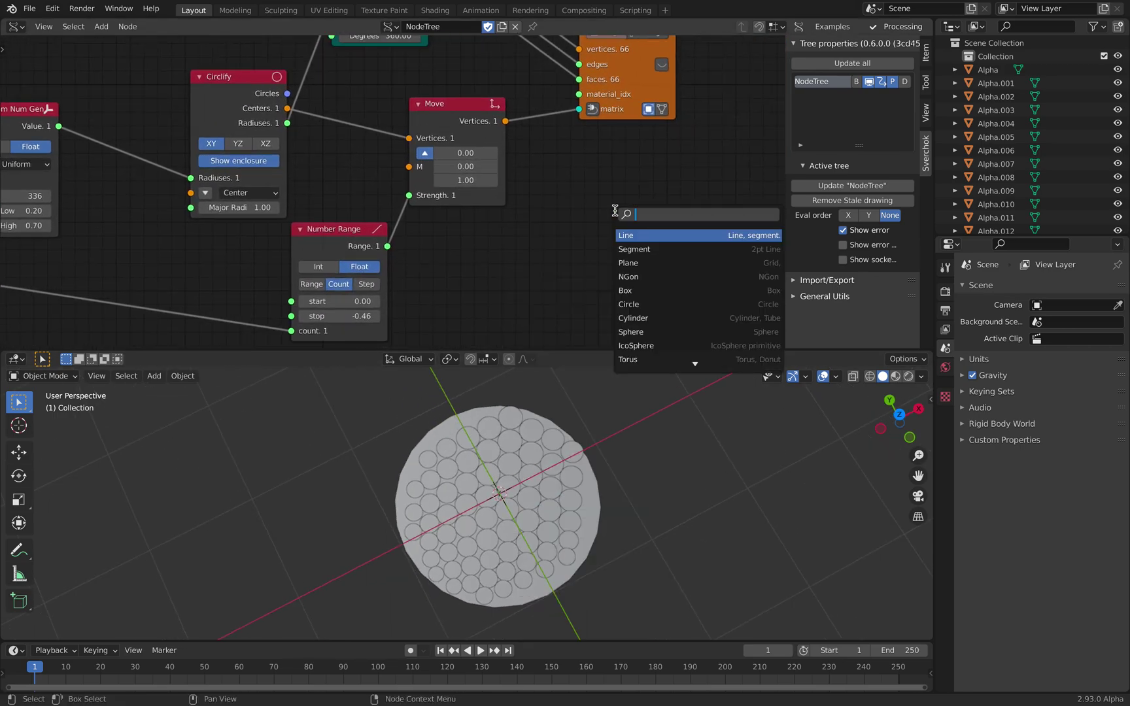
{"action": "type", "text": "evalu"}
{"action": "key", "text": "Return"}
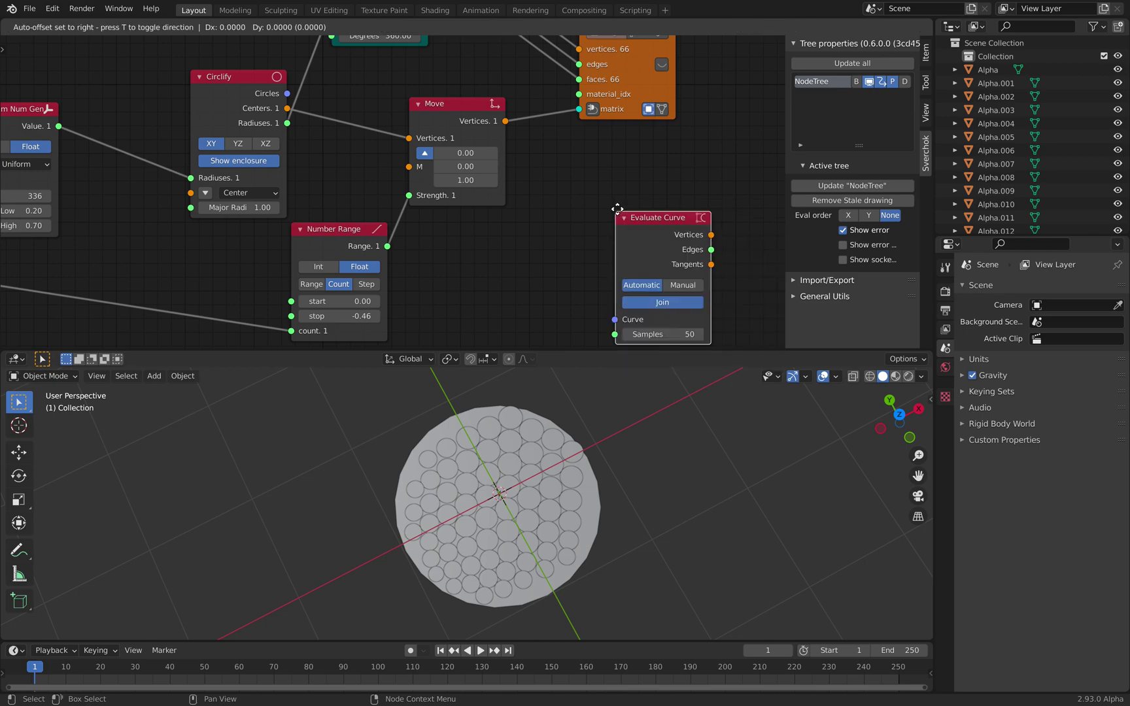
{"action": "left_click", "coordinate": [599, 183]}
{"action": "left_click_drag", "start_coordinate": [287, 93], "coordinate": [560, 254]}
{"action": "key", "text": "x"}
{"action": "middle_click_drag", "start_coordinate": [447, 227], "coordinate": [538, 223]}
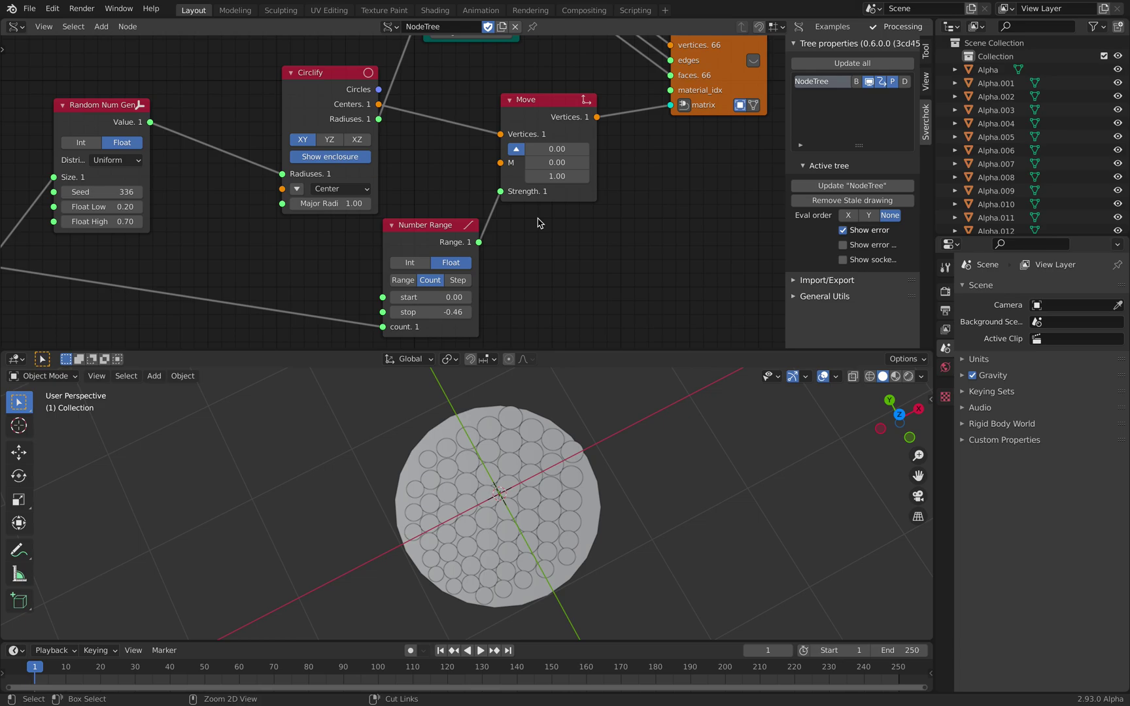
Save the project as circle_thing1.blend on the Desktop and start a new file
{"action": "key", "text": "super+s"}
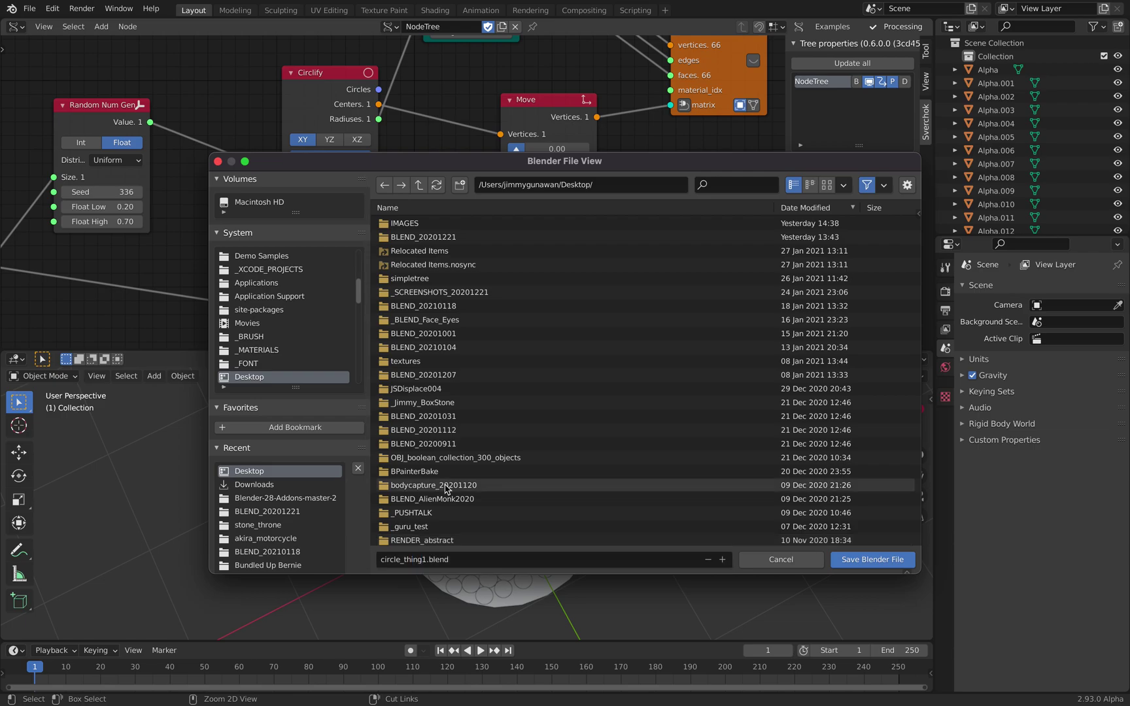
{"action": "left_click", "coordinate": [870, 559]}
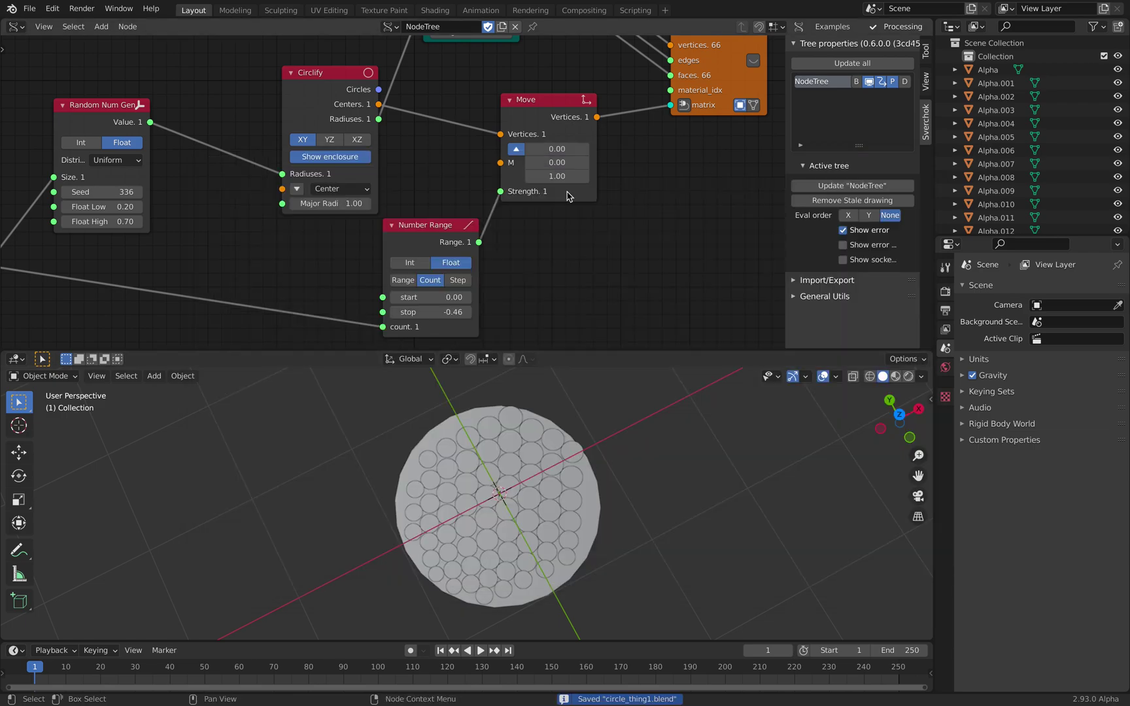
{"action": "left_click", "coordinate": [29, 8]}
{"action": "mouse_move", "coordinate": [39, 14]}
{"action": "left_click", "coordinate": [163, 22]}
Delete all default objects from the new scene
{"action": "key", "text": "a"}
{"action": "key", "text": "x"}
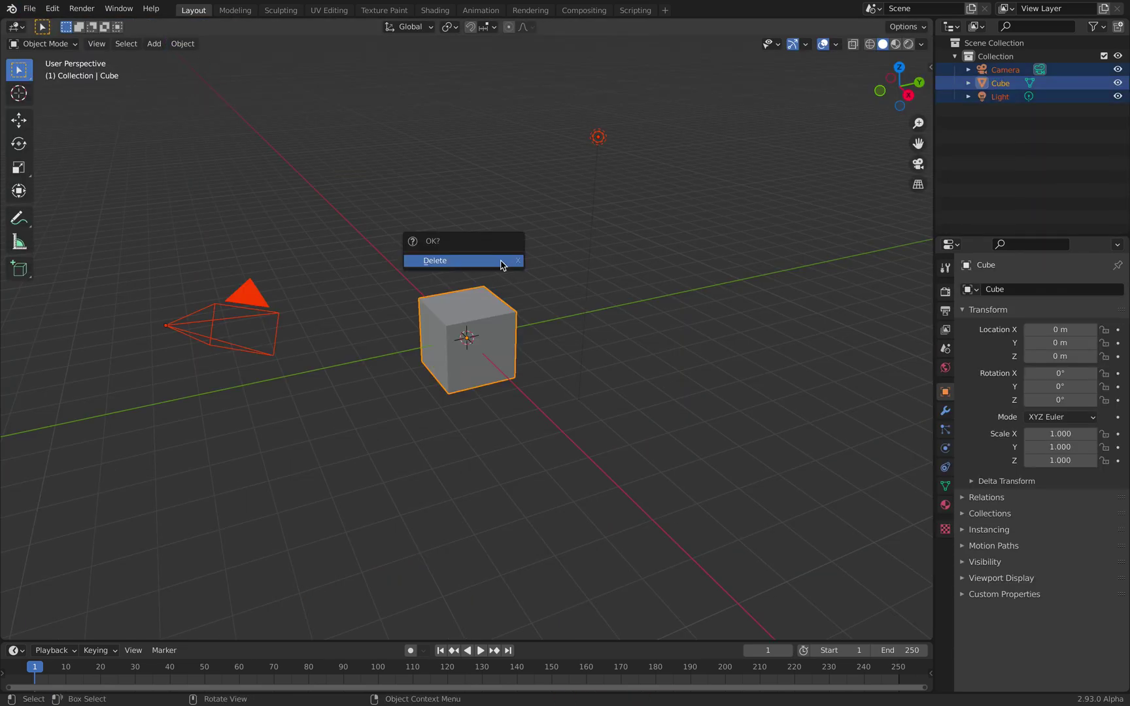
{"action": "left_click", "coordinate": [502, 260]}
Split the 3D viewport horizontally and turn the upper area into a Sverchok Nodes editor with a new node tree
{"action": "left_click_drag", "start_coordinate": [932, 22], "coordinate": [392, 361]}
{"action": "left_click", "coordinate": [17, 27]}
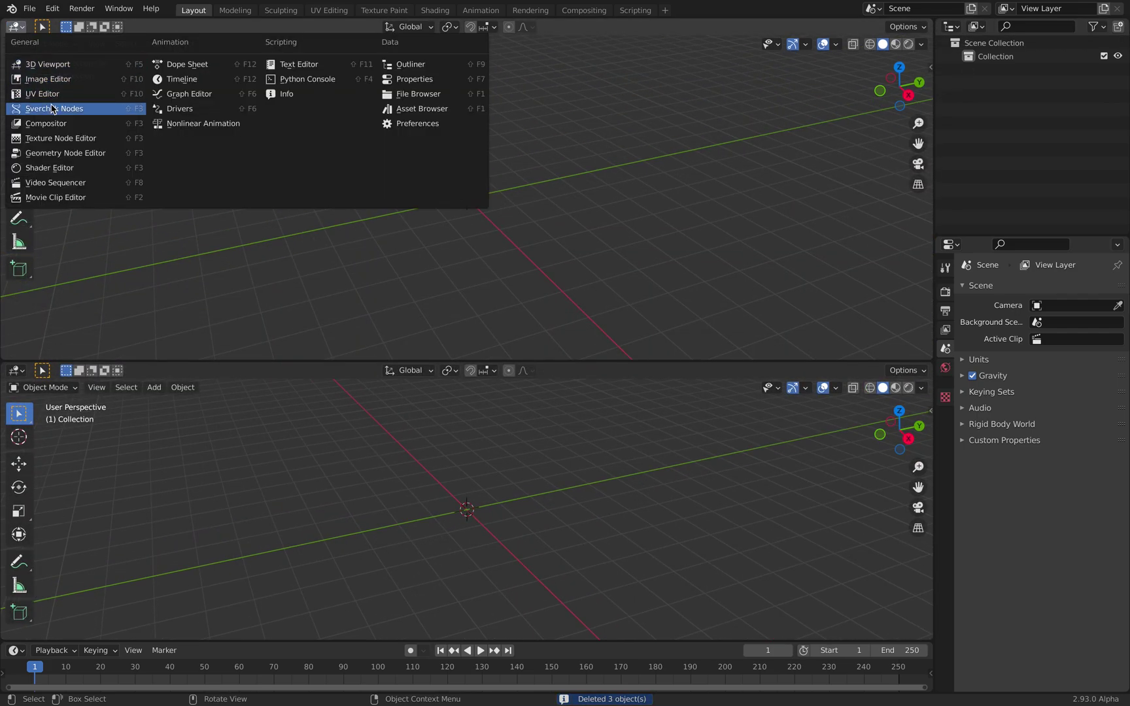
{"action": "left_click", "coordinate": [72, 109]}
Add an Inscribed Circle node to the empty node tree
{"action": "key", "text": "alt+space"}
{"action": "type", "text": "circle"}
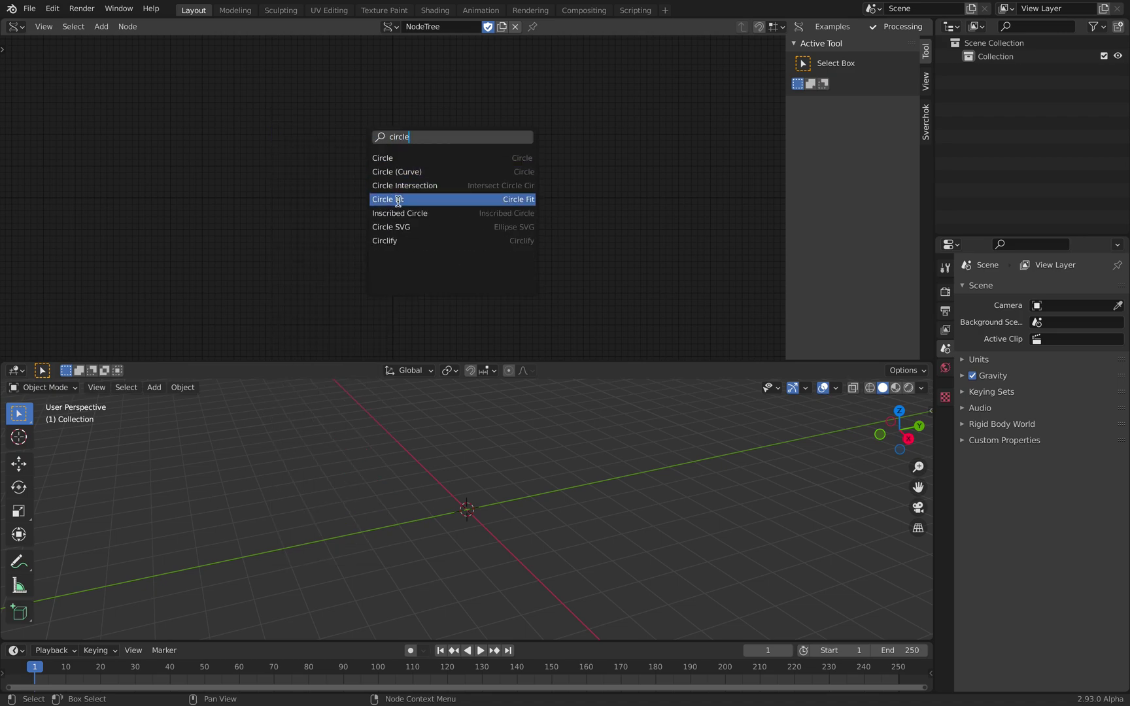
{"action": "left_click", "coordinate": [429, 212]}
{"action": "left_click", "coordinate": [464, 237]}
{"action": "scroll", "coordinate": [414, 220], "scroll_direction": "up", "scroll_amount": 8}
Add an IcoSphere node before the Inscribed Circle node and link its vertices and faces into it
{"action": "key", "text": "shift+a"}
{"action": "left_click", "coordinate": [298, 189]}
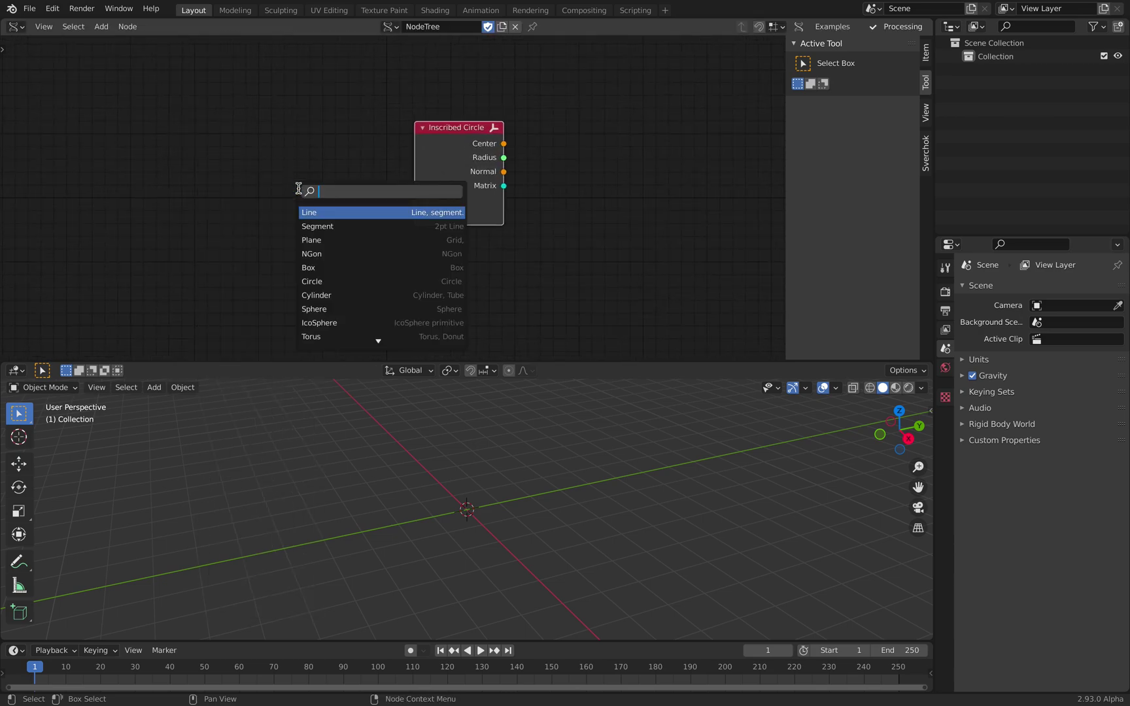
{"action": "type", "text": "ico"}
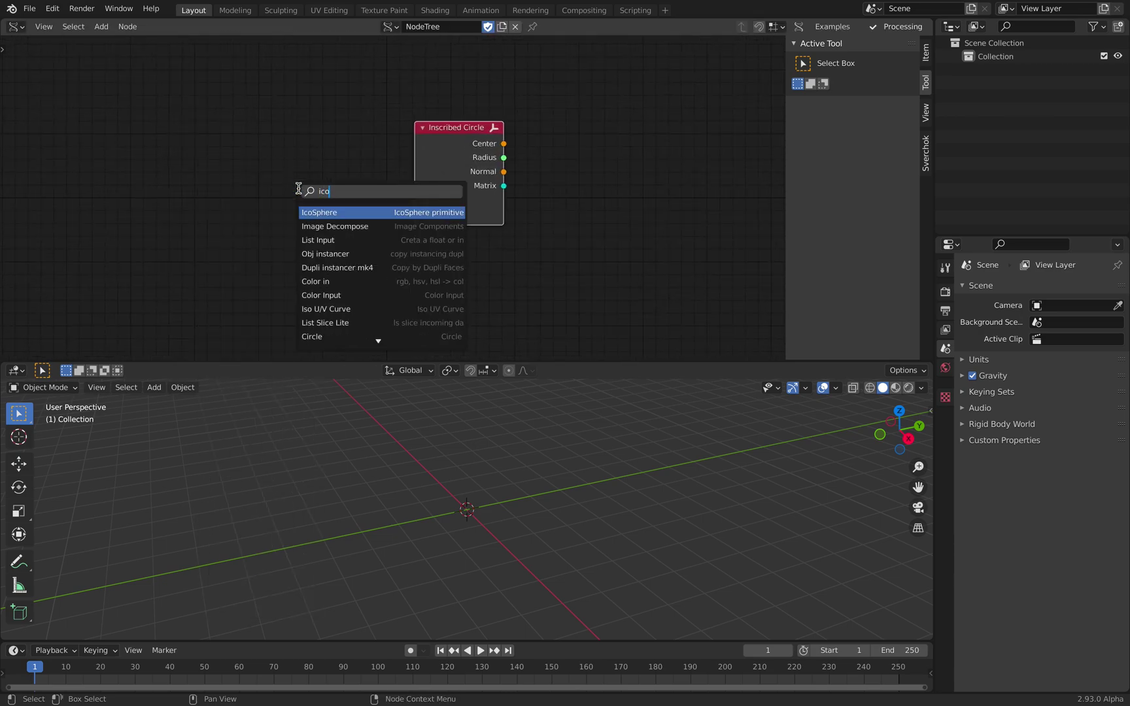
{"action": "key", "text": "Return"}
{"action": "left_click", "coordinate": [250, 160]}
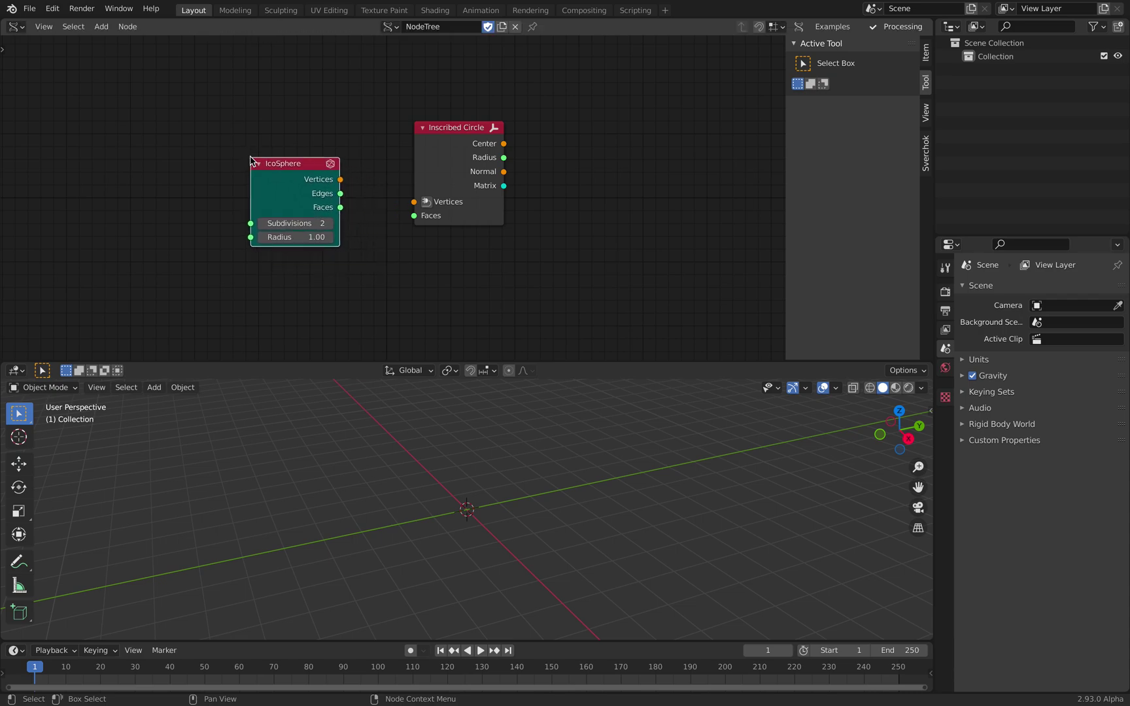
{"action": "left_click", "coordinate": [441, 145], "text": "shift"}
{"action": "key", "text": "f"}
{"action": "left_click_drag", "start_coordinate": [451, 129], "coordinate": [427, 121]}
Add a Mesh viewer node after Inscribed Circle, leaving room for another node between them
{"action": "key", "text": "shift+a"}
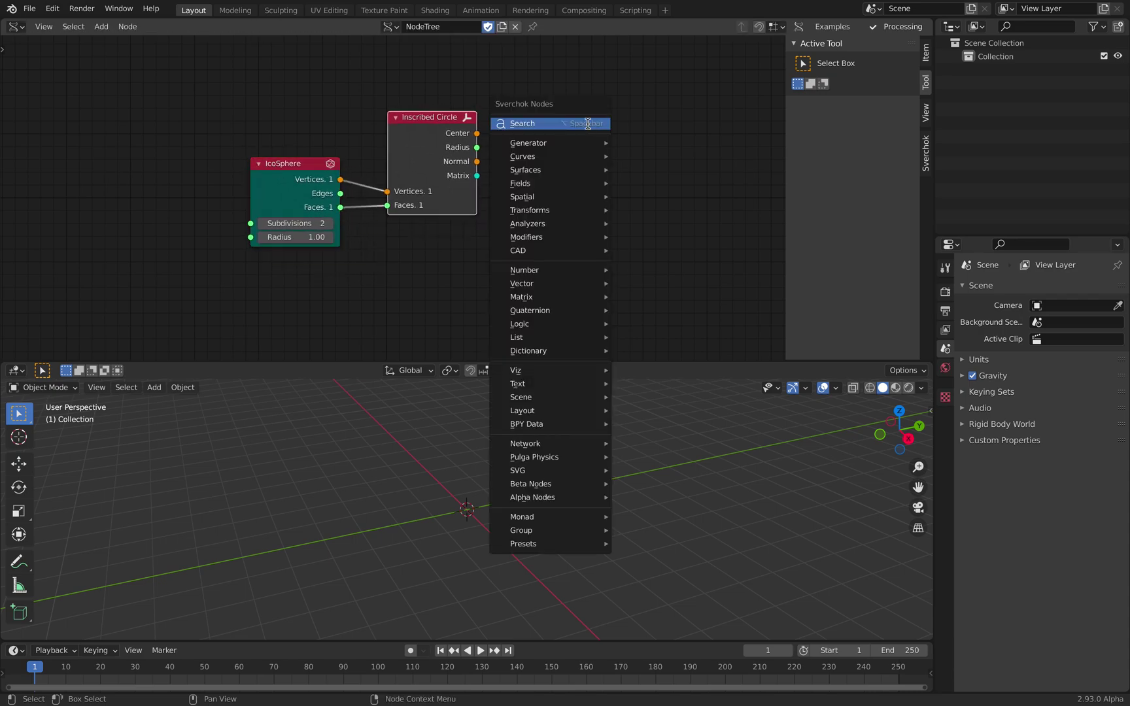
{"action": "left_click", "coordinate": [588, 124]}
{"action": "type", "text": "mesh view"}
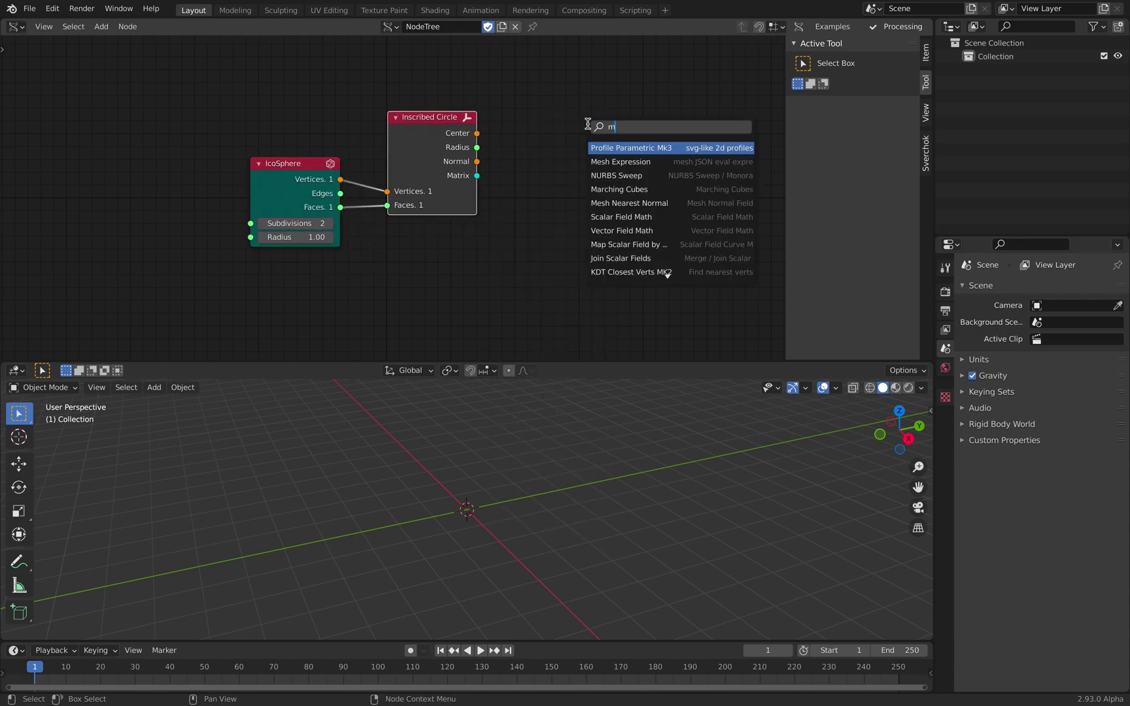
{"action": "key", "text": "Return"}
{"action": "left_click", "coordinate": [589, 116]}
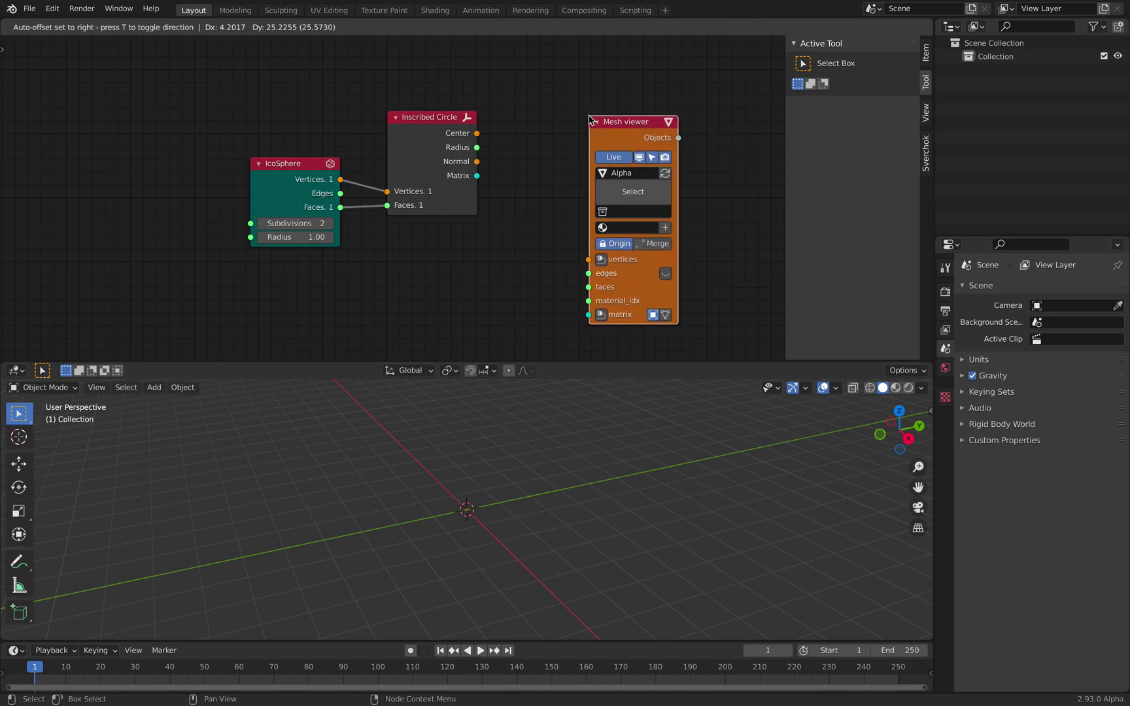
{"action": "left_click_drag", "start_coordinate": [477, 133], "coordinate": [510, 134]}
{"action": "left_click_drag", "start_coordinate": [640, 136], "coordinate": [741, 134]}
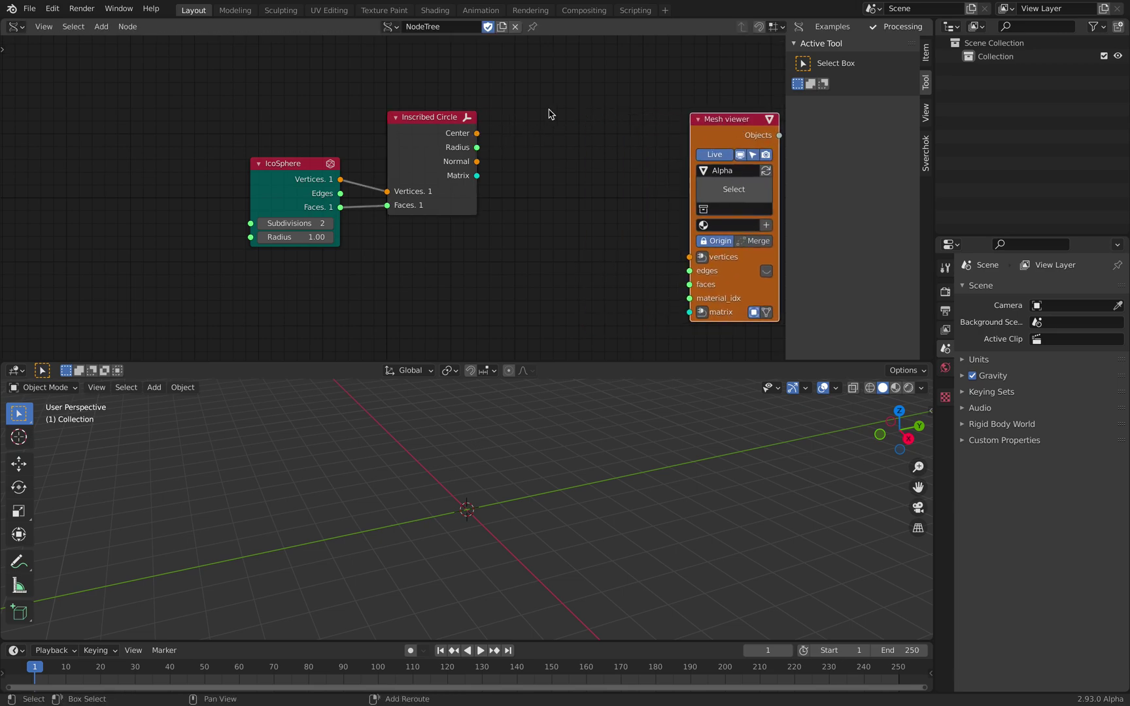
Add a Circle node between Inscribed Circle and Mesh viewer, and space the IcoSphere and Inscribed Circle nodes further away from it
{"action": "key", "text": "shift+a"}
{"action": "left_click", "coordinate": [550, 111]}
{"action": "type", "text": "circle"}
{"action": "key", "text": "Return"}
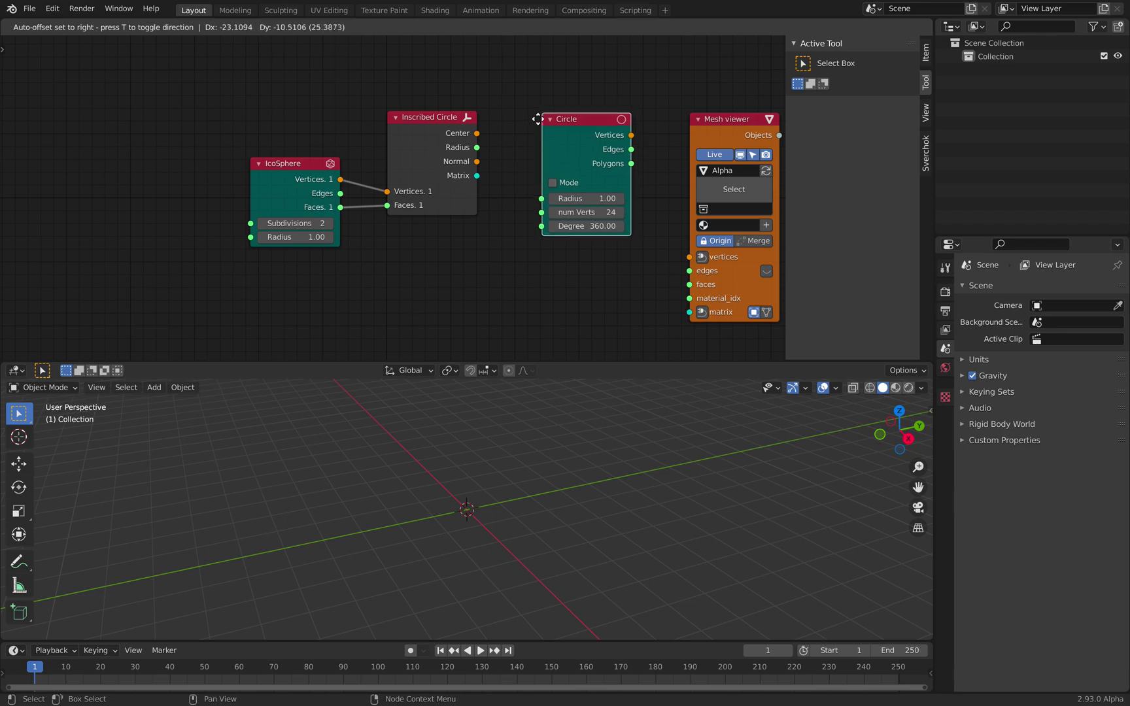
{"action": "left_click", "coordinate": [538, 121]}
{"action": "middle_click_drag", "start_coordinate": [458, 134], "coordinate": [346, 129]}
{"action": "left_click_drag", "start_coordinate": [184, 170], "coordinate": [141, 190]}
{"action": "left_click_drag", "start_coordinate": [322, 145], "coordinate": [287, 161]}
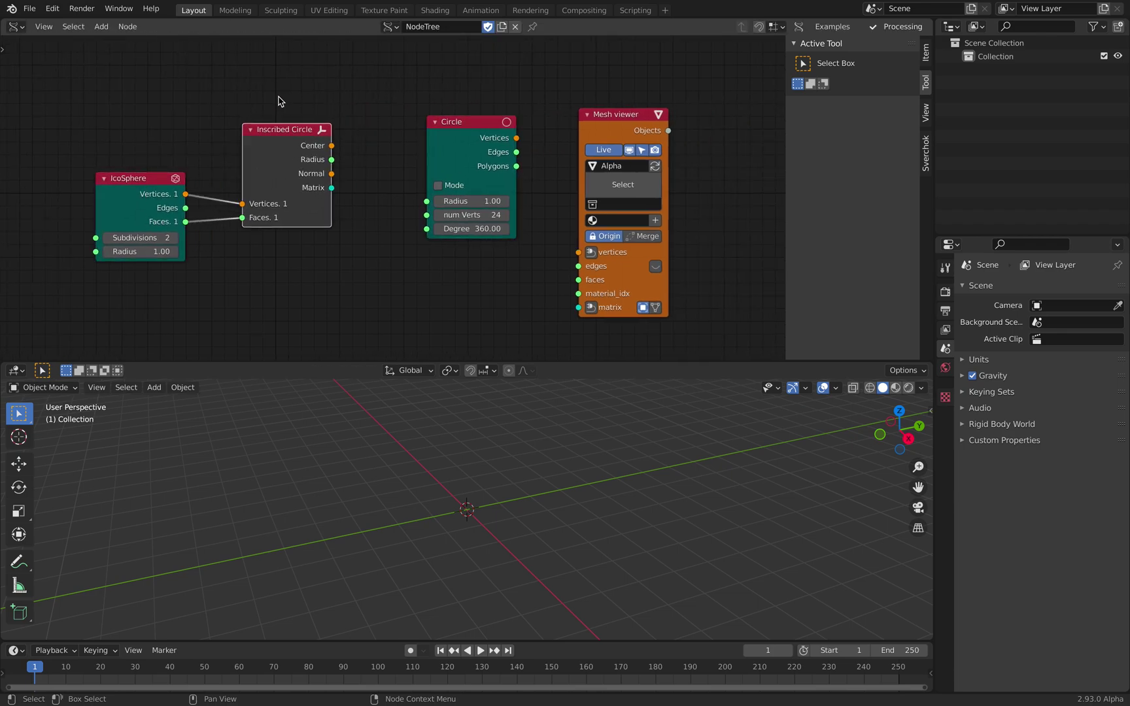
Link Inscribed Circle's Radius to the Circle node's Radius and its Center to the Mesh viewer's matrix
{"action": "mouse_move", "coordinate": [333, 159]}
{"action": "left_mouse_down"}
{"action": "mouse_move", "coordinate": [427, 201]}
{"action": "mouse_move", "coordinate": [353, 165]}
{"action": "left_mouse_up"}
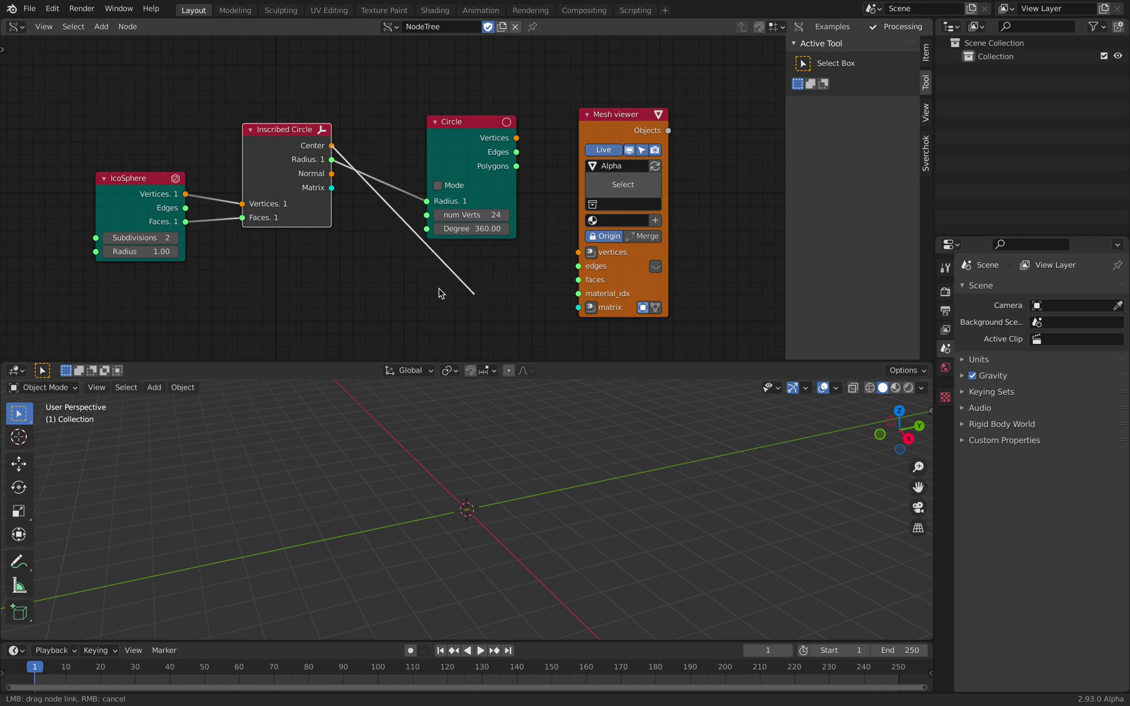
{"action": "left_click_drag", "start_coordinate": [440, 294], "coordinate": [665, 249]}
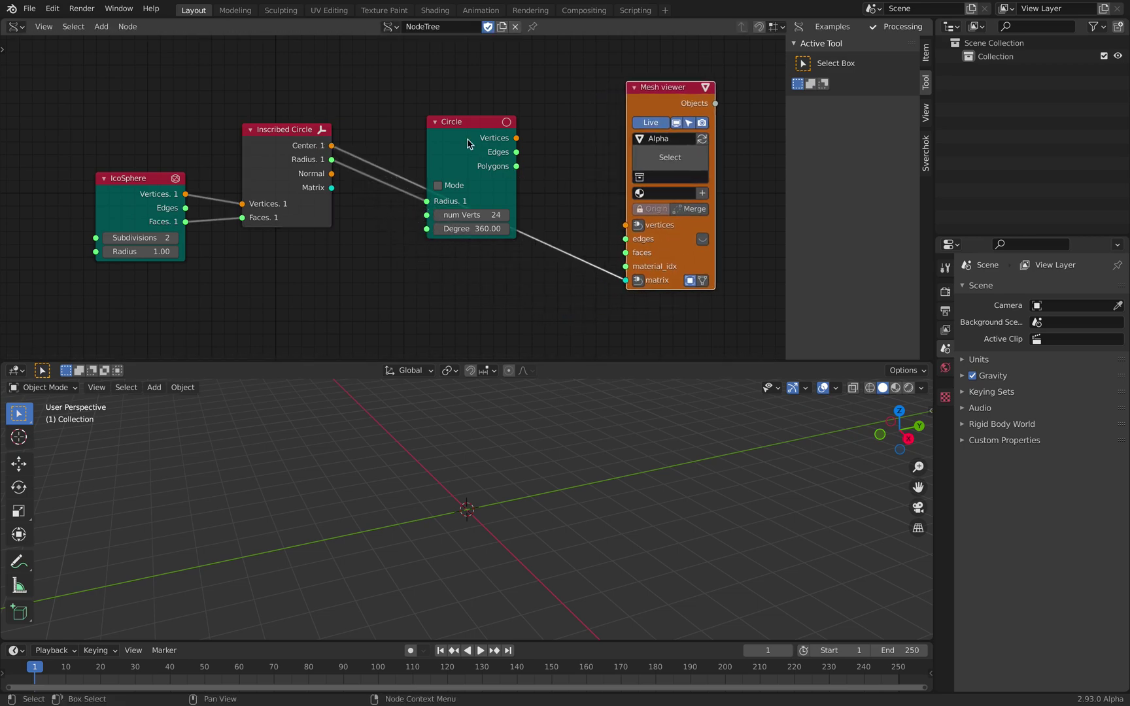
Link the Circle node's vertices, edges and polygons to the matching Mesh viewer inputs
{"action": "left_click_drag", "start_coordinate": [463, 133], "coordinate": [479, 99]}
{"action": "left_click", "coordinate": [659, 104], "text": "shift"}
{"action": "key", "text": "f"}
{"action": "scroll", "coordinate": [578, 466], "scroll_direction": "up", "scroll_amount": 4}
{"action": "middle_click_drag", "start_coordinate": [487, 444], "coordinate": [461, 471]}
Lower the Inscribed Circle node and link its Matrix output to the Mesh viewer's matrix in place of Center
{"action": "left_click_drag", "start_coordinate": [294, 166], "coordinate": [334, 259]}
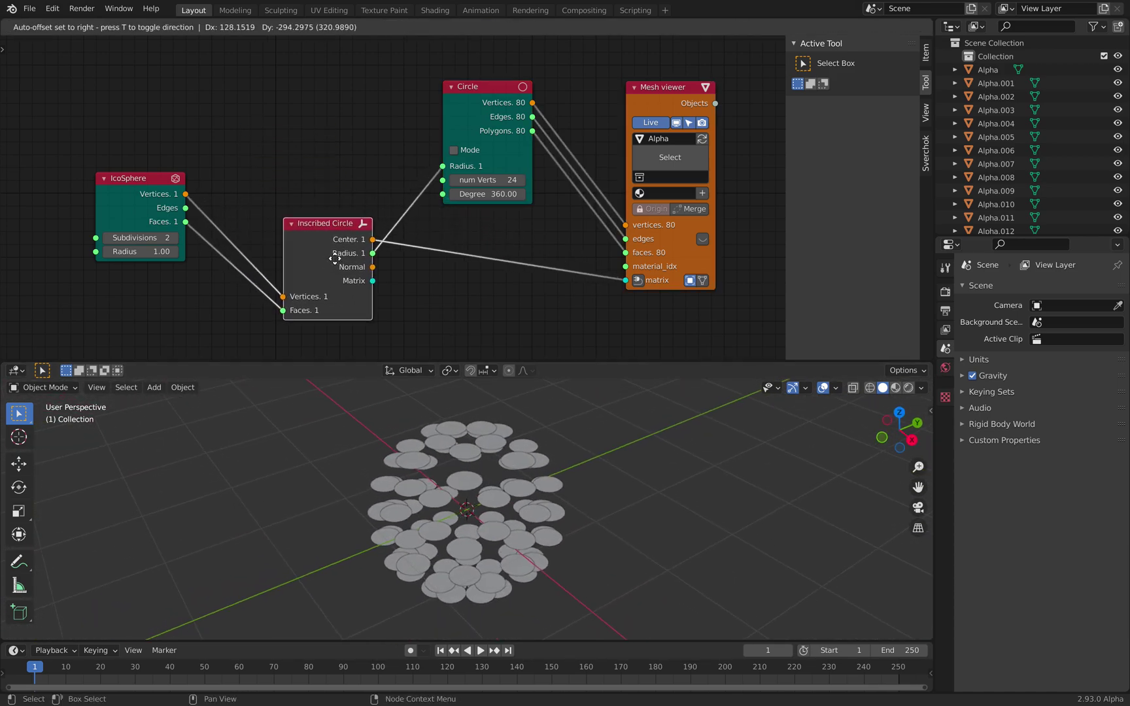
{"action": "middle_click_drag", "start_coordinate": [411, 274], "coordinate": [361, 253]}
{"action": "scroll", "coordinate": [361, 253], "scroll_direction": "up", "scroll_amount": 1}
{"action": "middle_click_drag", "start_coordinate": [535, 516], "coordinate": [440, 509]}
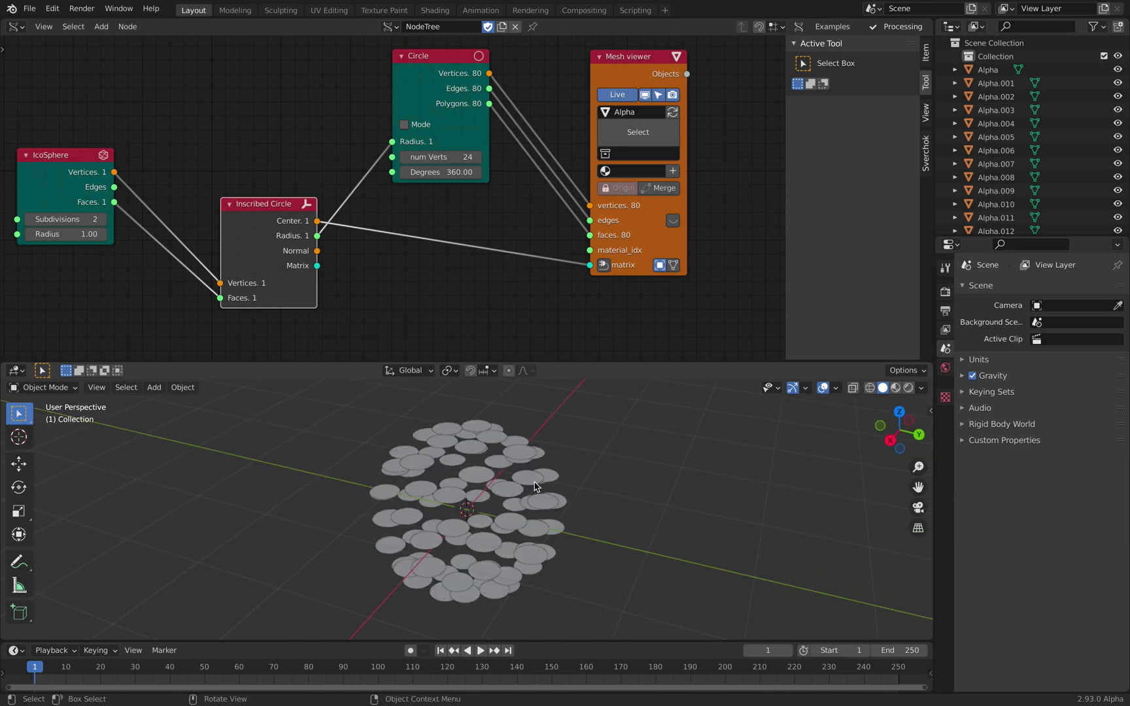
{"action": "middle_click_drag", "start_coordinate": [535, 487], "coordinate": [500, 488]}
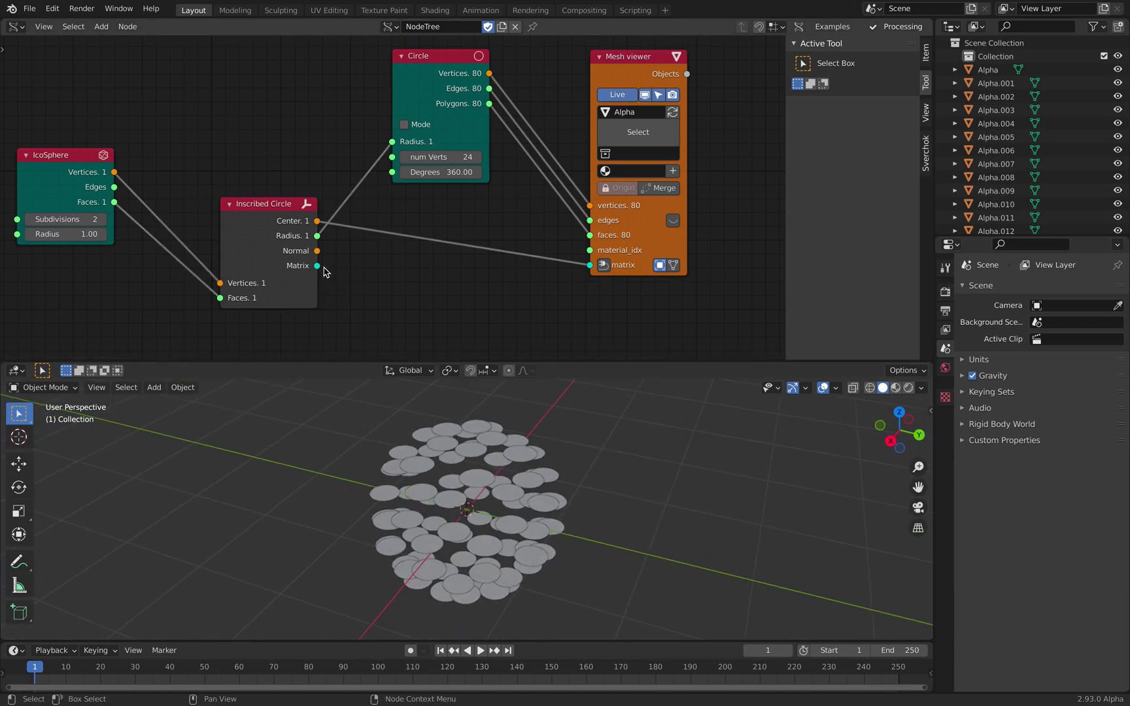
{"action": "left_click_drag", "start_coordinate": [554, 254], "coordinate": [590, 265]}
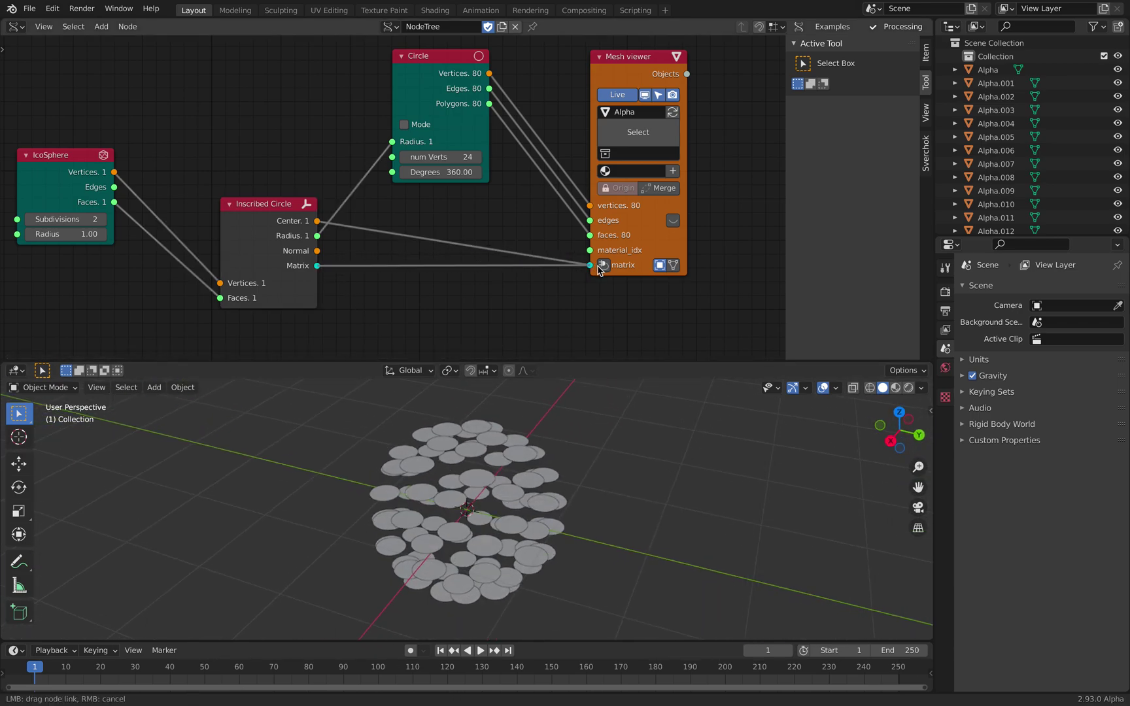
{"action": "middle_click_drag", "start_coordinate": [552, 457], "coordinate": [444, 526]}
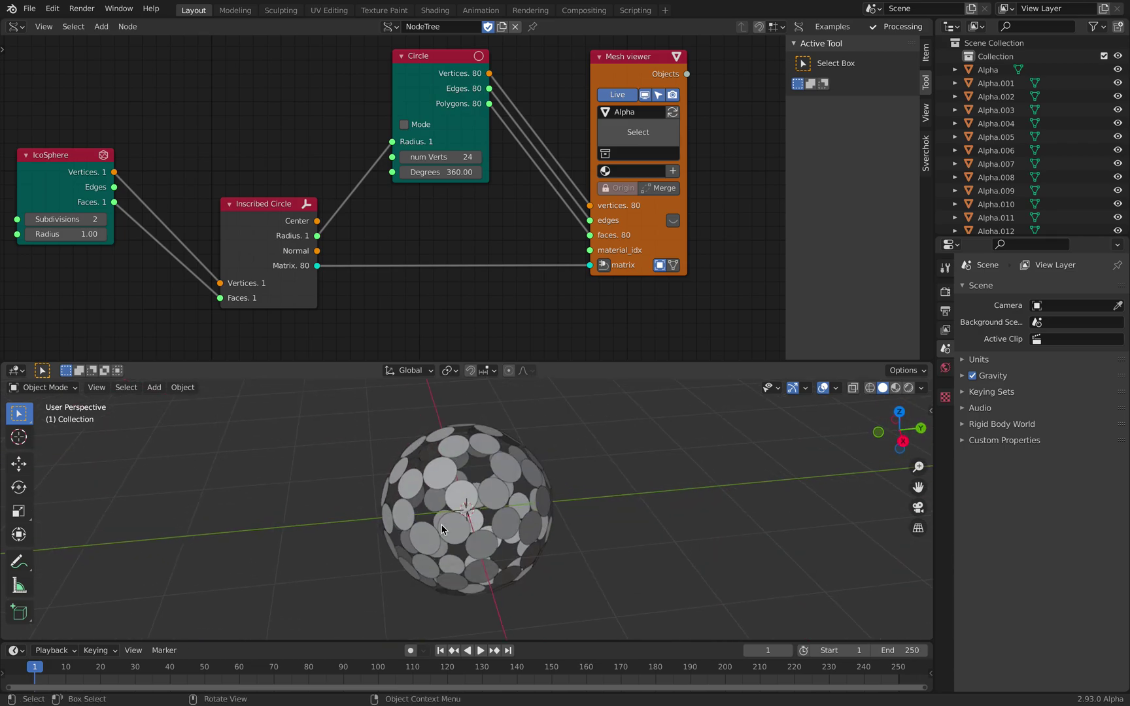
Try the IcoSphere at 3 subdivisions and return it to 2
{"action": "middle_click_drag", "start_coordinate": [152, 262], "coordinate": [202, 267]}
{"action": "left_click", "coordinate": [152, 226]}
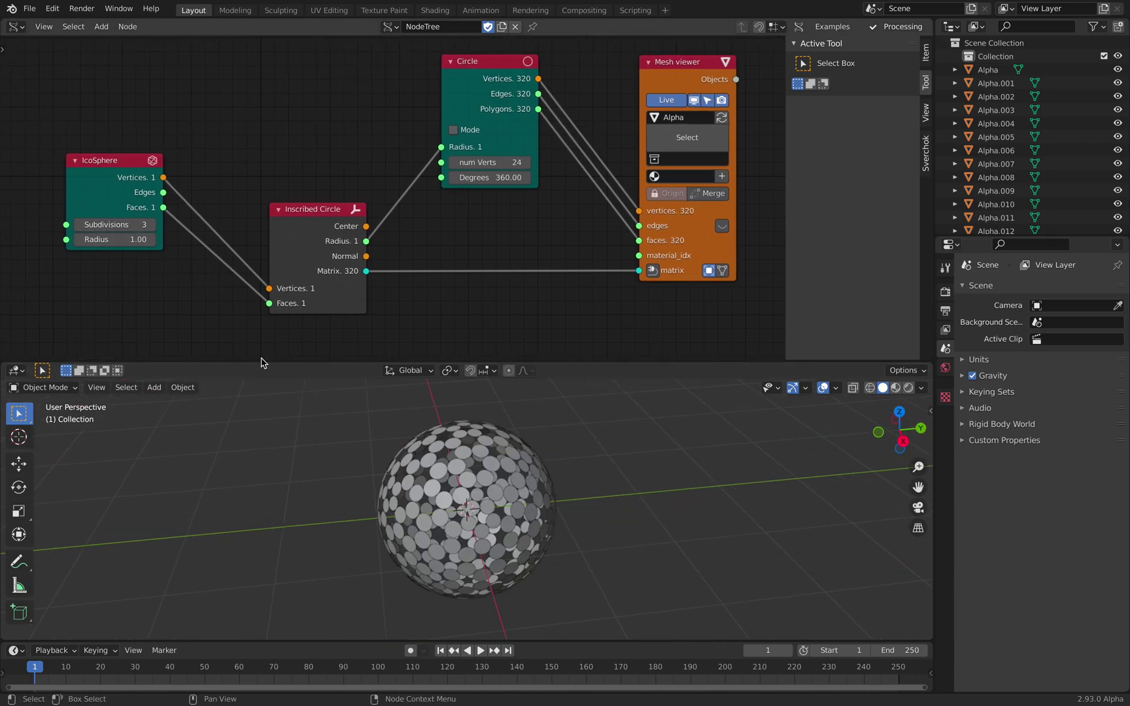
{"action": "middle_click_drag", "start_coordinate": [472, 451], "coordinate": [563, 433]}
{"action": "scroll", "coordinate": [561, 432], "scroll_direction": "up", "scroll_amount": 2}
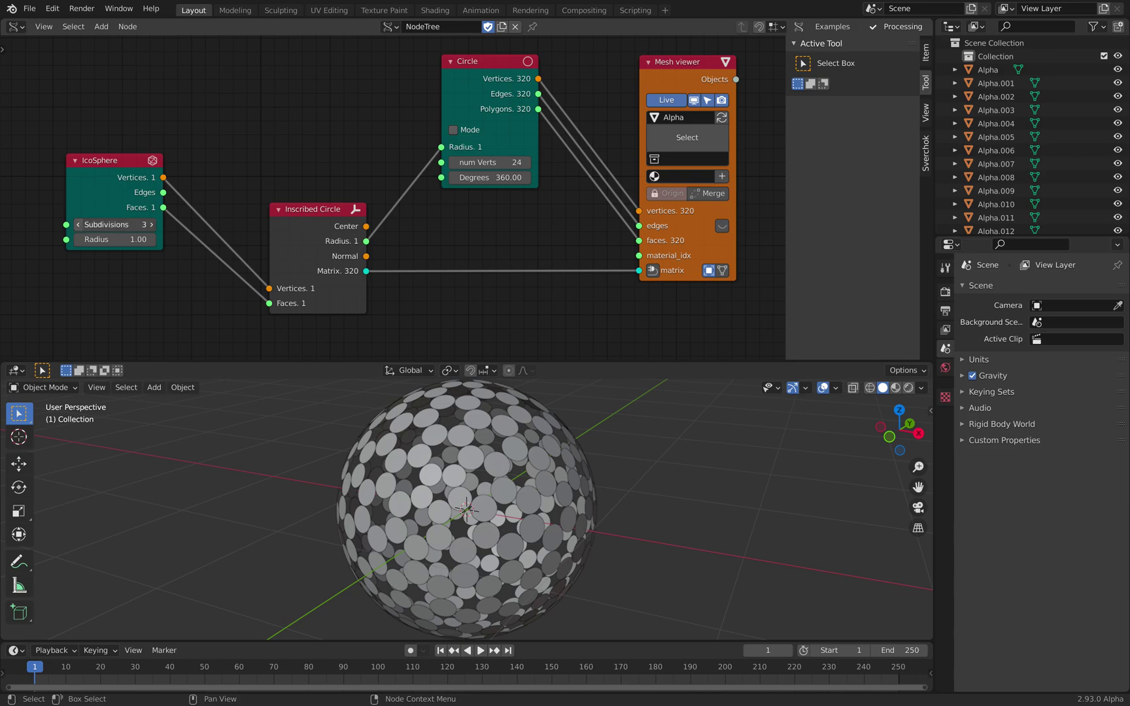
{"action": "left_click", "coordinate": [78, 224]}
{"action": "middle_click_drag", "start_coordinate": [555, 502], "coordinate": [497, 498]}
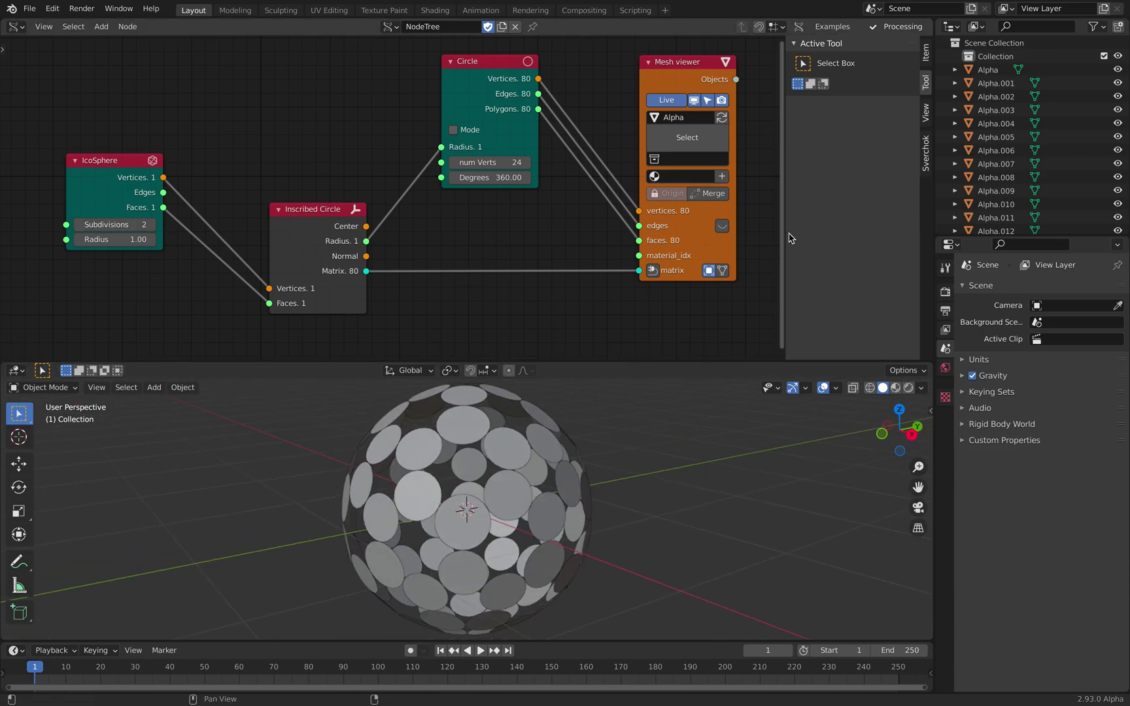
Hide the node editor's sidebar and reposition the IcoSphere node slightly lower in the tree
{"action": "left_click_drag", "start_coordinate": [785, 232], "coordinate": [916, 232]}
{"action": "mouse_move", "coordinate": [532, 422]}
{"action": "middle_mouse_down"}
{"action": "mouse_move", "coordinate": [629, 454]}
{"action": "mouse_move", "coordinate": [547, 434]}
{"action": "middle_mouse_up"}
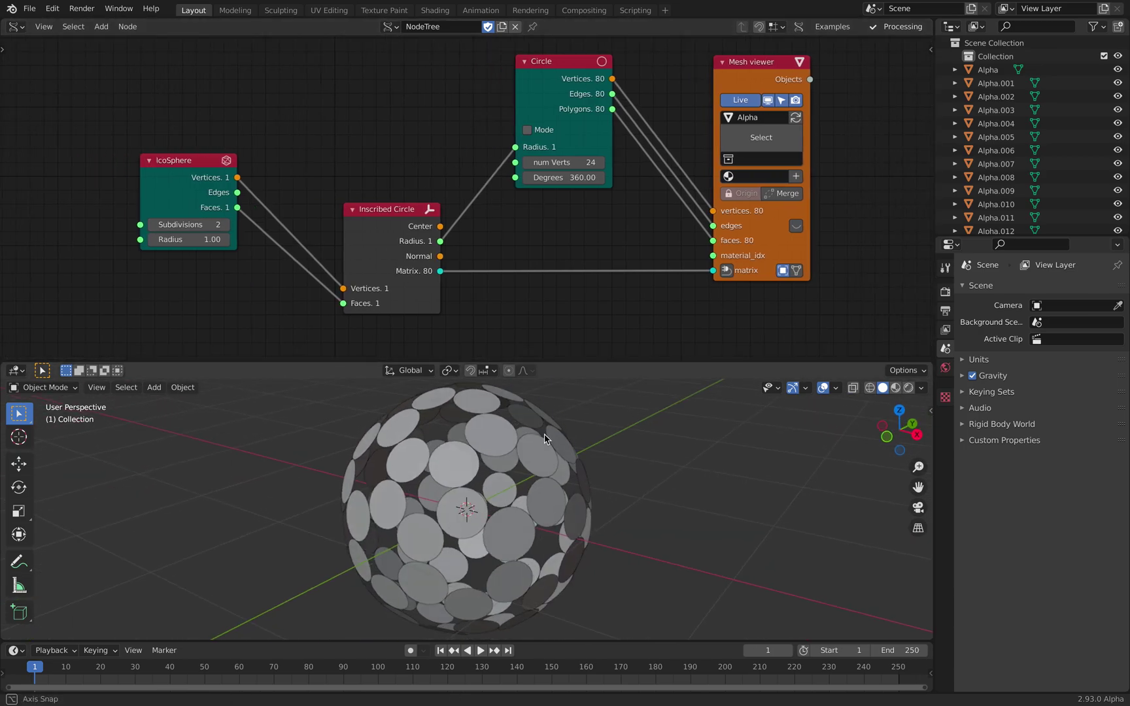
{"action": "left_click_drag", "start_coordinate": [180, 177], "coordinate": [178, 202]}
{"action": "middle_click_drag", "start_coordinate": [274, 251], "coordinate": [293, 198]}
{"action": "middle_click_drag", "start_coordinate": [478, 445], "coordinate": [526, 474]}
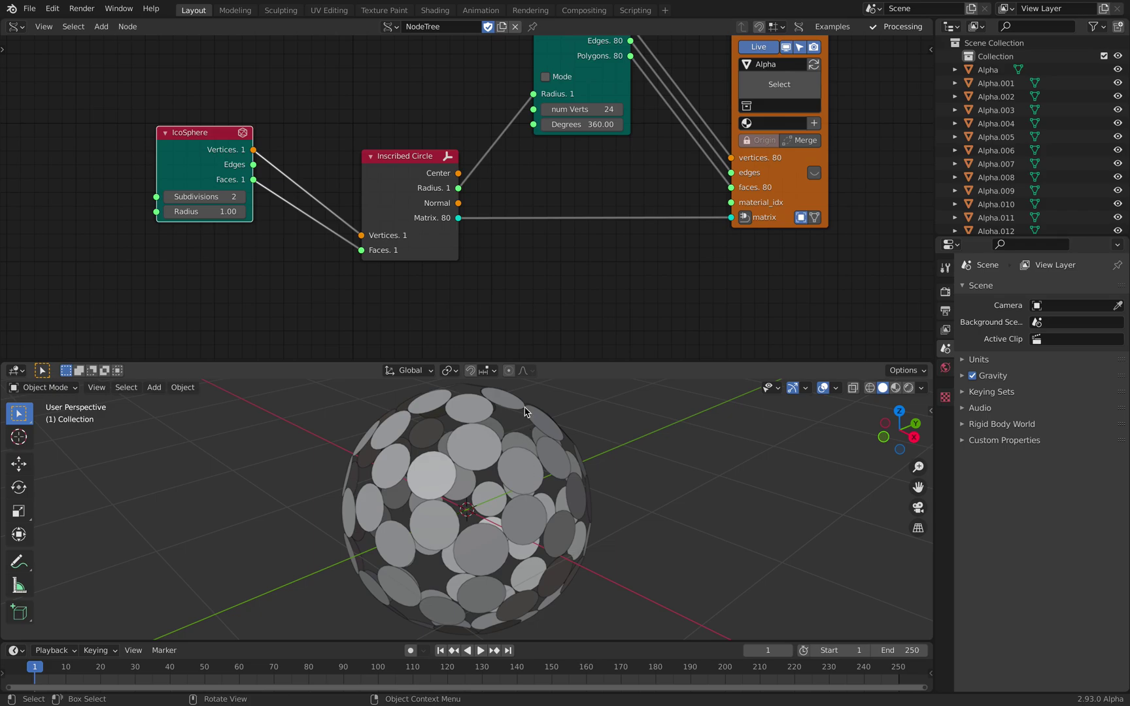
{"action": "scroll", "coordinate": [474, 255], "scroll_direction": "down", "scroll_amount": 2}
Save the project to the Desktop as circle_thing2.blend
{"action": "left_click", "coordinate": [29, 8]}
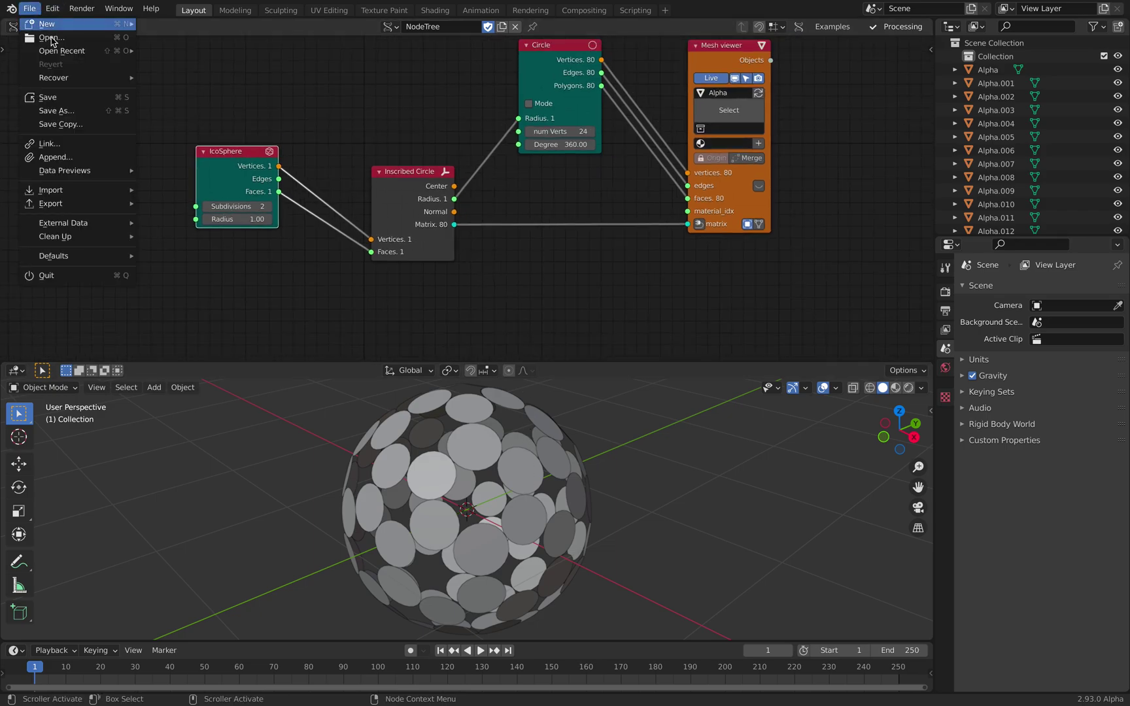
{"action": "left_click", "coordinate": [66, 110]}
{"action": "left_click", "coordinate": [804, 208]}
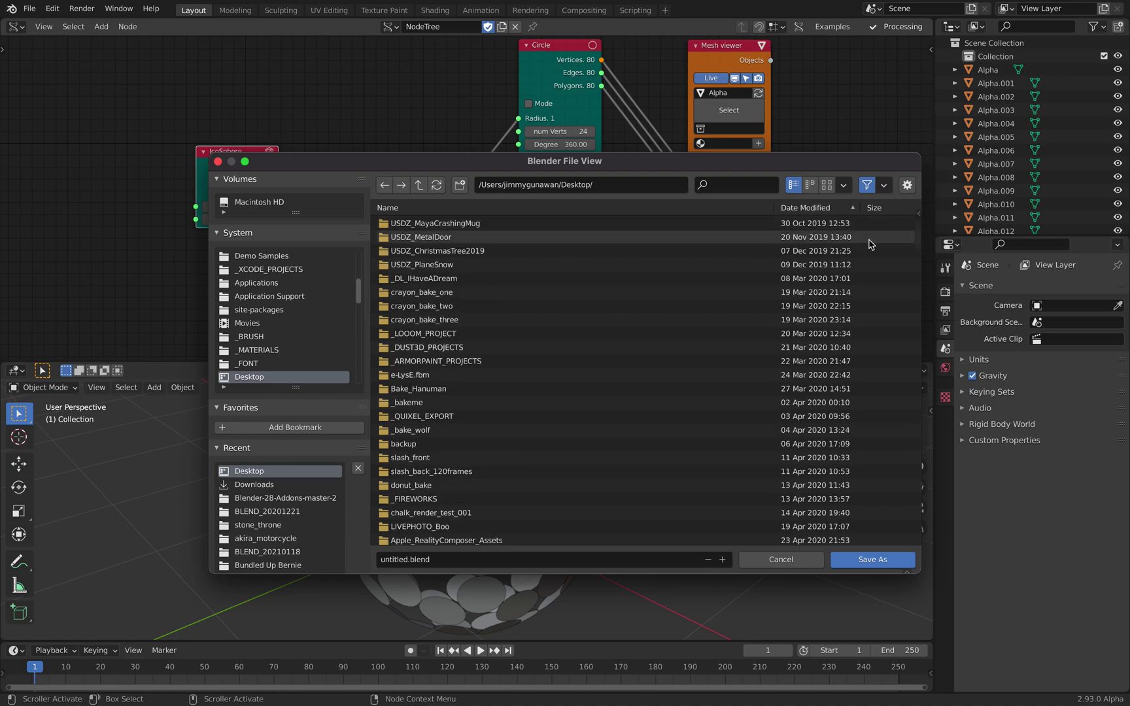
{"action": "scroll", "coordinate": [727, 458], "scroll_direction": "down", "scroll_amount": 10}
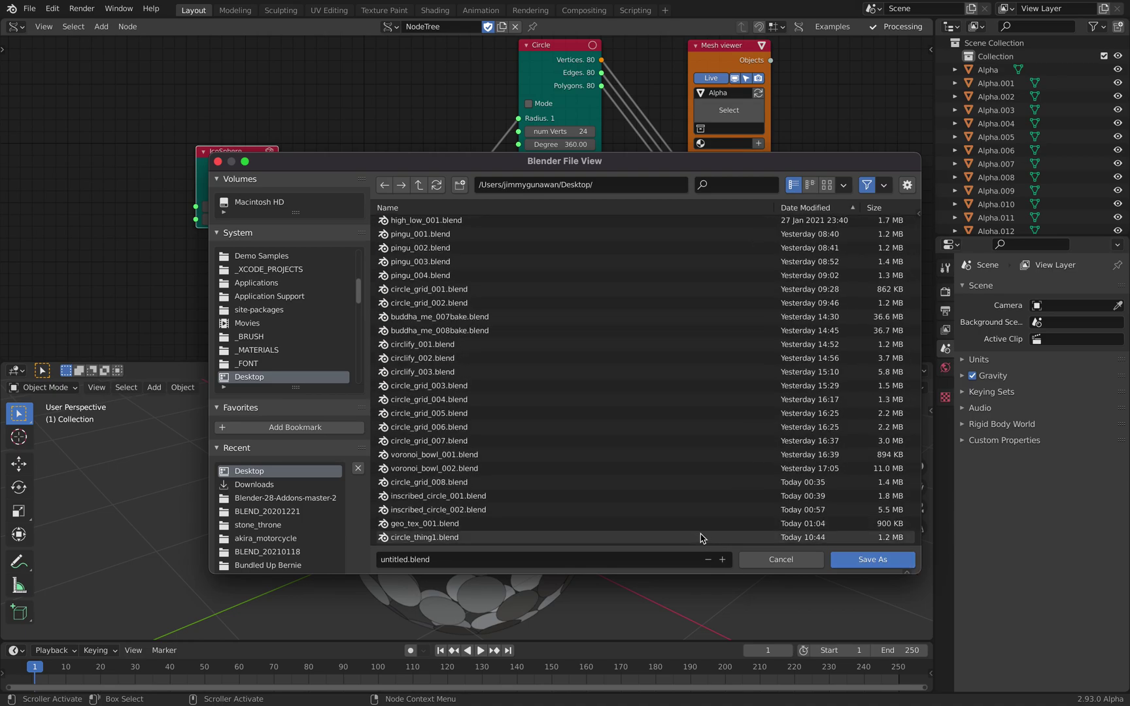
{"action": "left_click", "coordinate": [703, 537]}
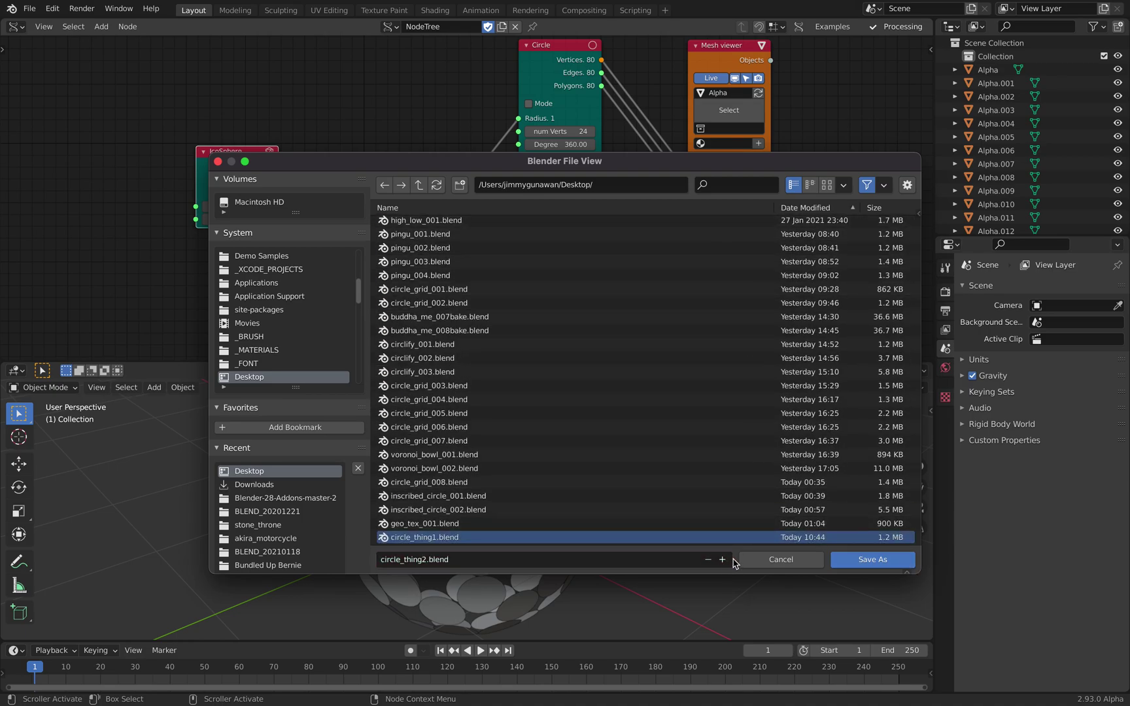
{"action": "left_click", "coordinate": [855, 559]}
Move the IcoSphere node farther from the Inscribed Circle node to free space between them
{"action": "middle_click_drag", "start_coordinate": [627, 465], "coordinate": [307, 484]}
{"action": "middle_click_drag", "start_coordinate": [271, 157], "coordinate": [283, 140]}
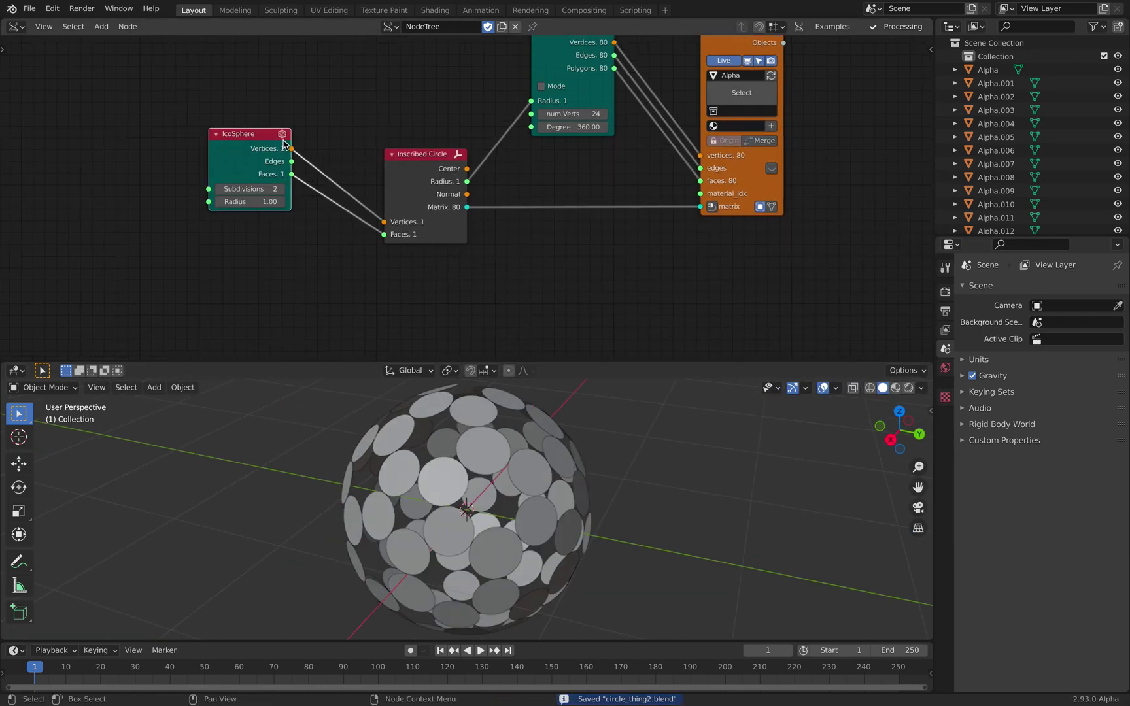
{"action": "left_click_drag", "start_coordinate": [246, 148], "coordinate": [66, 207]}
{"action": "middle_click_drag", "start_coordinate": [284, 245], "coordinate": [300, 217]}
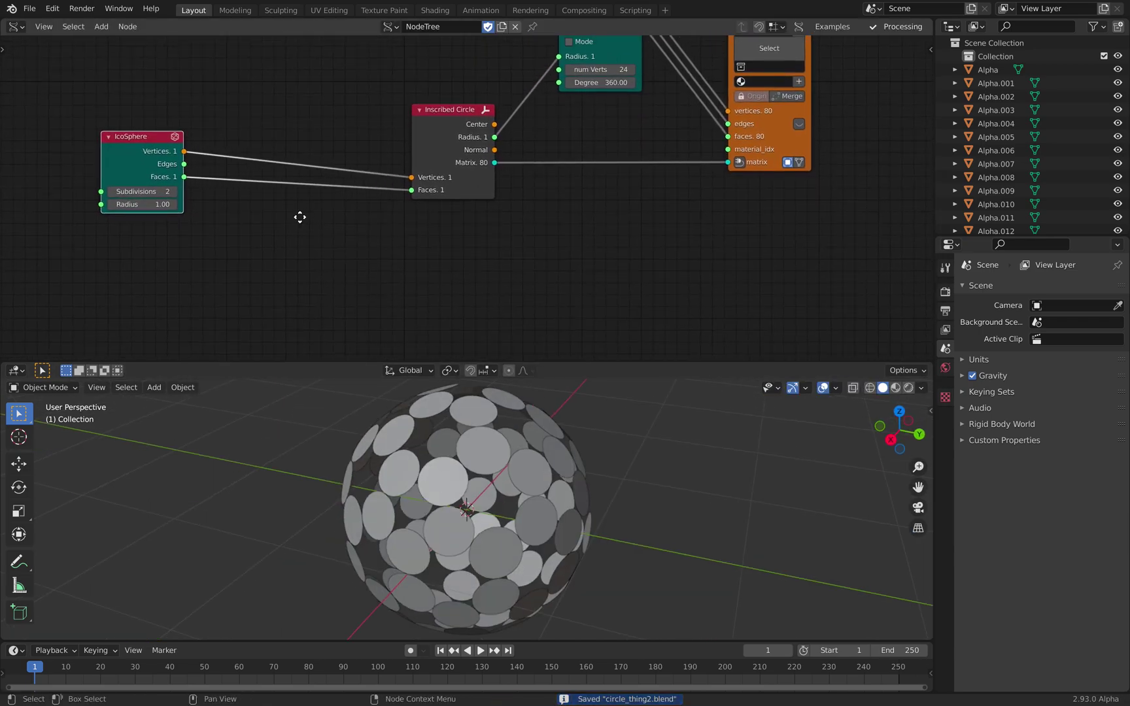
{"action": "key", "text": "shift+a"}
{"action": "left_click", "coordinate": [294, 220]}
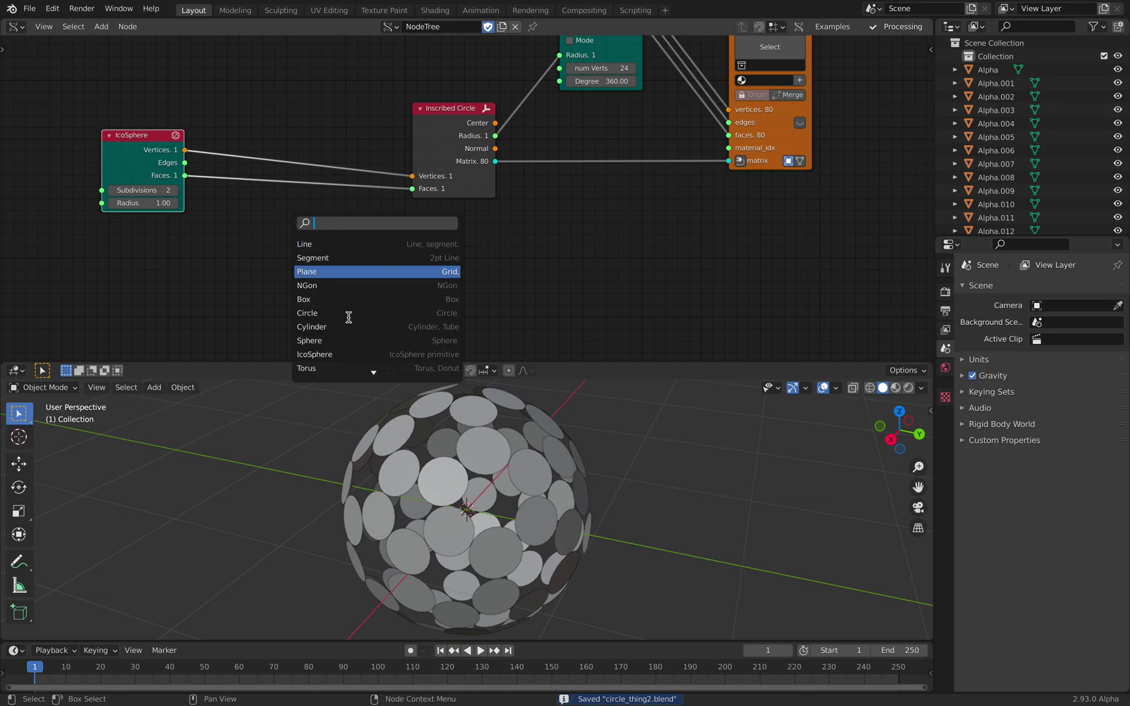
{"action": "middle_click_drag", "start_coordinate": [426, 490], "coordinate": [488, 517]}
{"action": "middle_click_drag", "start_coordinate": [208, 242], "coordinate": [270, 222]}
Add a Subdivide node below the links between IcoSphere and Inscribed Circle
{"action": "key", "text": "alt+space"}
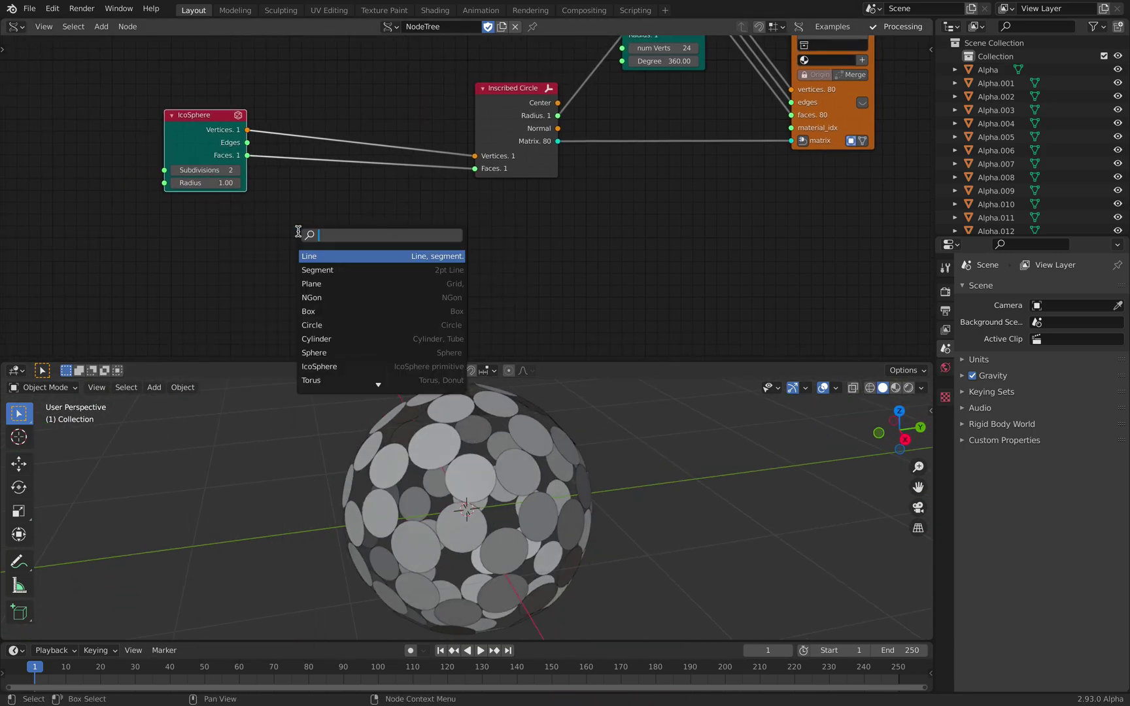
{"action": "type", "text": "sub"}
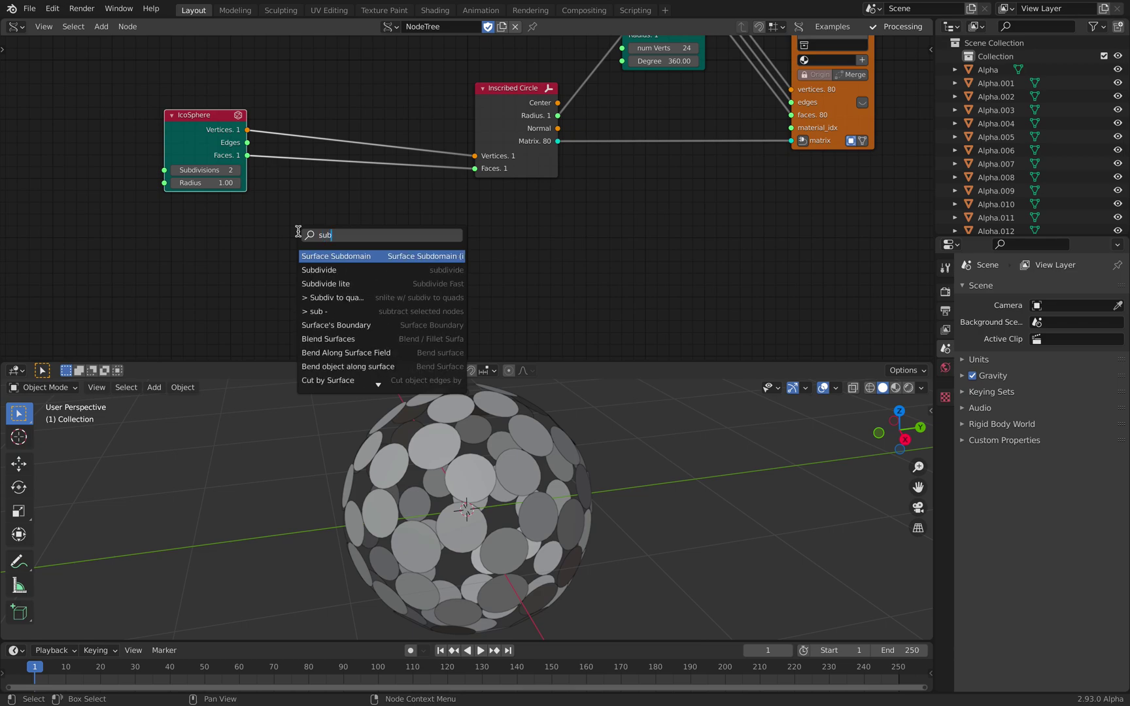
{"action": "key", "text": "Down"}
{"action": "key", "text": "Return"}
{"action": "left_click", "coordinate": [288, 194]}
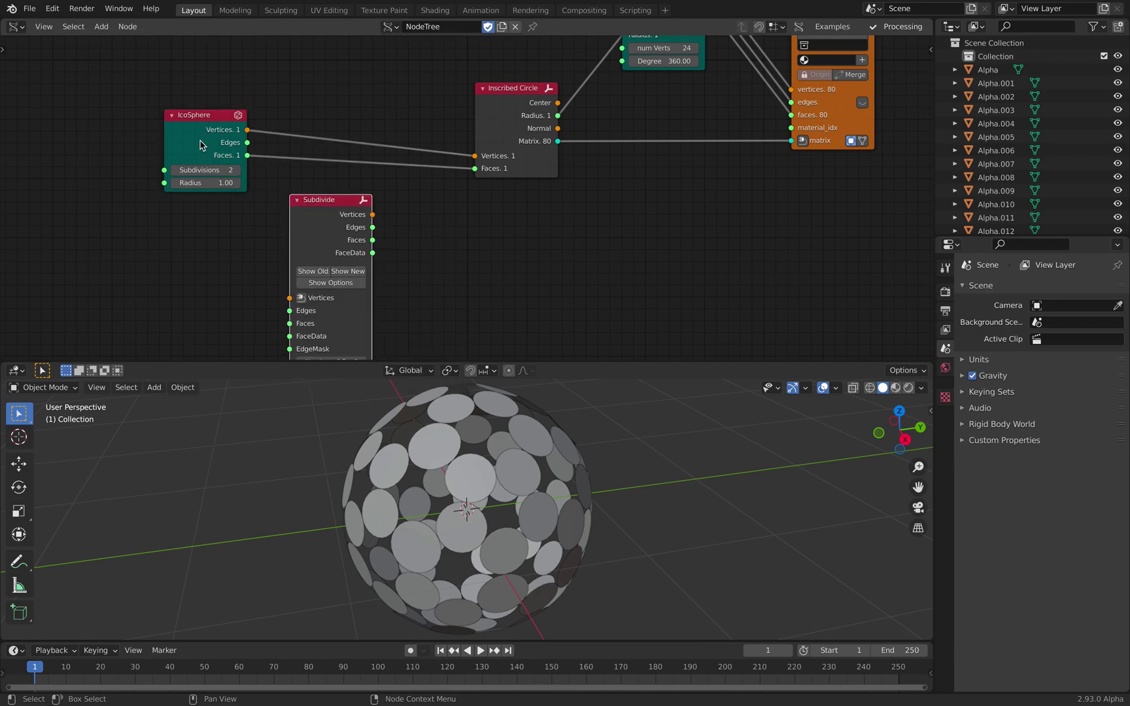
Move IcoSphere aside and link its vertices, edges and faces to the matching Subdivide inputs
{"action": "left_click_drag", "start_coordinate": [199, 131], "coordinate": [114, 125]}
{"action": "left_click", "coordinate": [315, 204], "text": "shift"}
{"action": "key", "text": "f"}
{"action": "key", "text": "g"}
{"action": "left_click", "coordinate": [238, 235]}
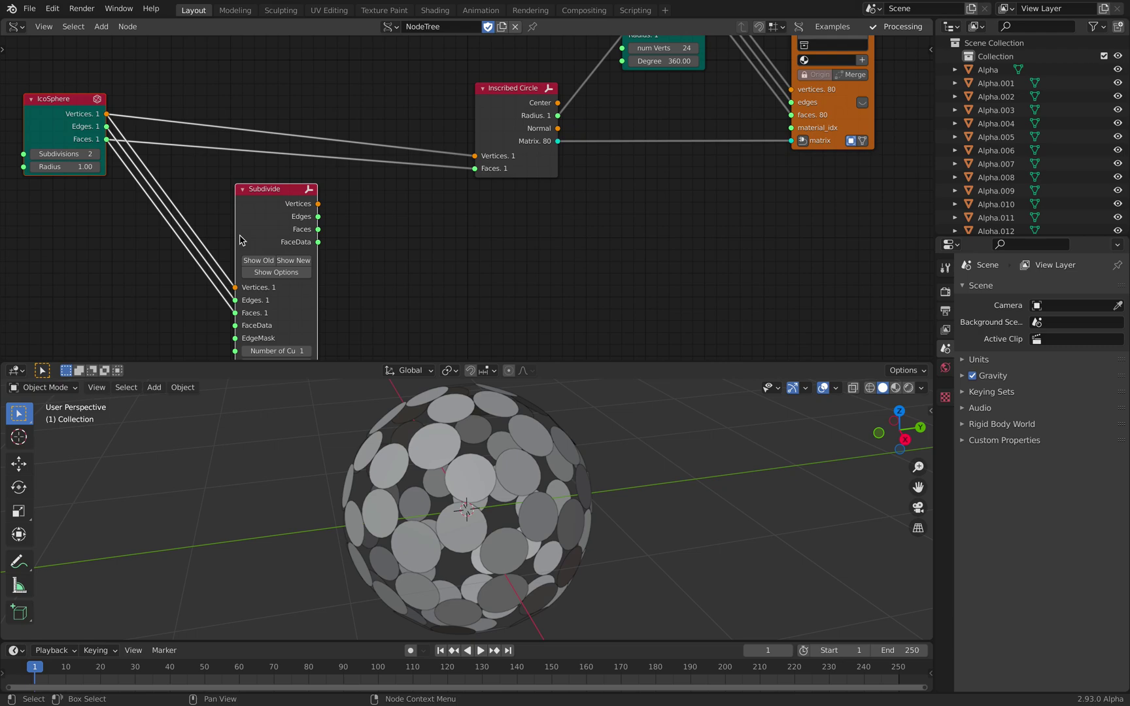
Place the Subdivide node closer to IcoSphere and set its number of cuts to 2
{"action": "left_click", "coordinate": [275, 200]}
{"action": "key", "text": "g"}
{"action": "left_click", "coordinate": [248, 183]}
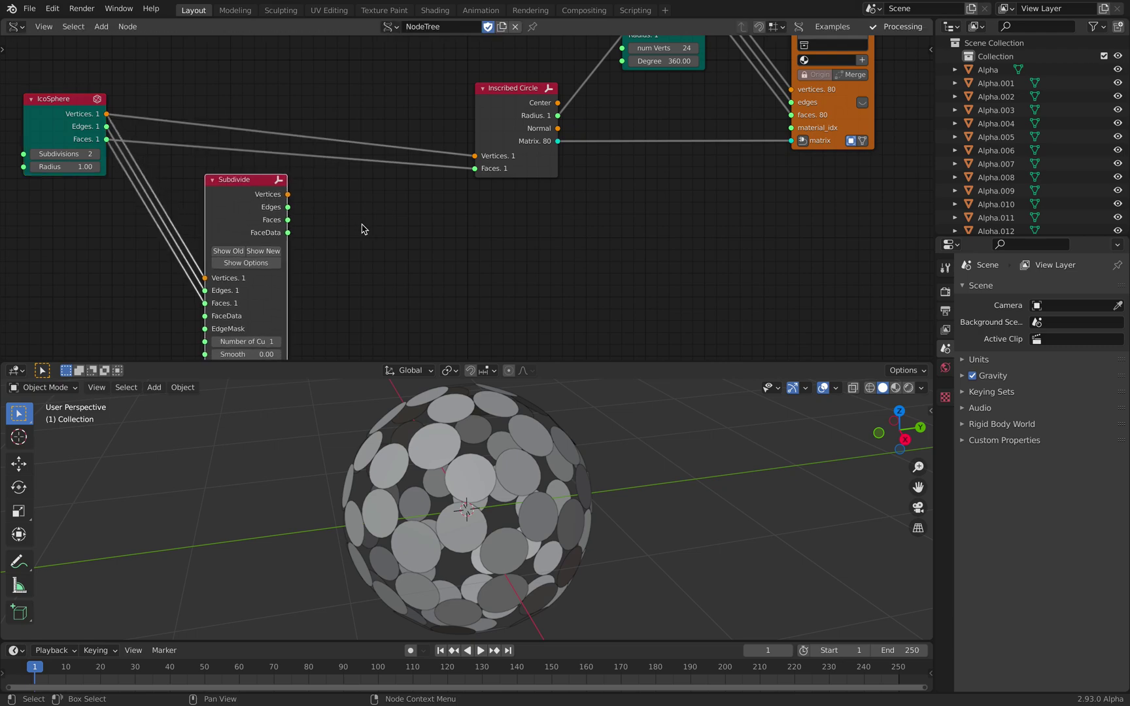
{"action": "middle_click_drag", "start_coordinate": [365, 224], "coordinate": [400, 206]}
{"action": "left_click", "coordinate": [315, 324]}
{"action": "left_click_drag", "start_coordinate": [307, 196], "coordinate": [278, 208]}
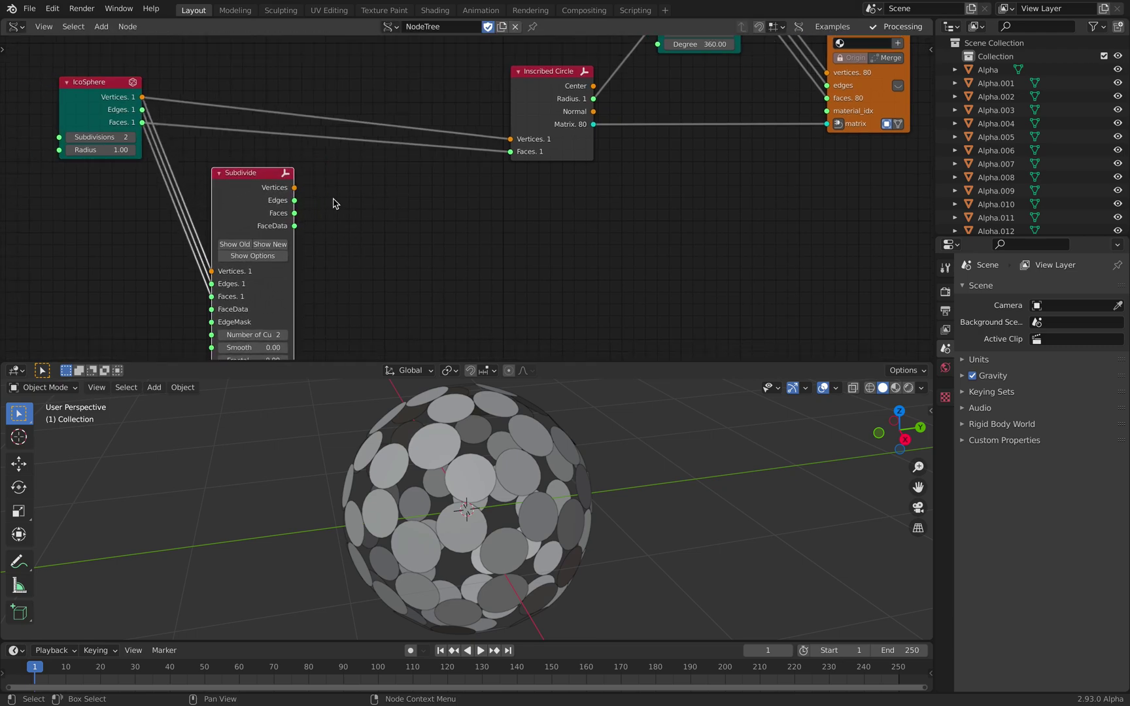
Add a Merge by Distance node fed by Subdivide's vertices, faces and face data, with a distance of 0.067
{"action": "key", "text": "alt+space"}
{"action": "type", "text": "remove dou"}
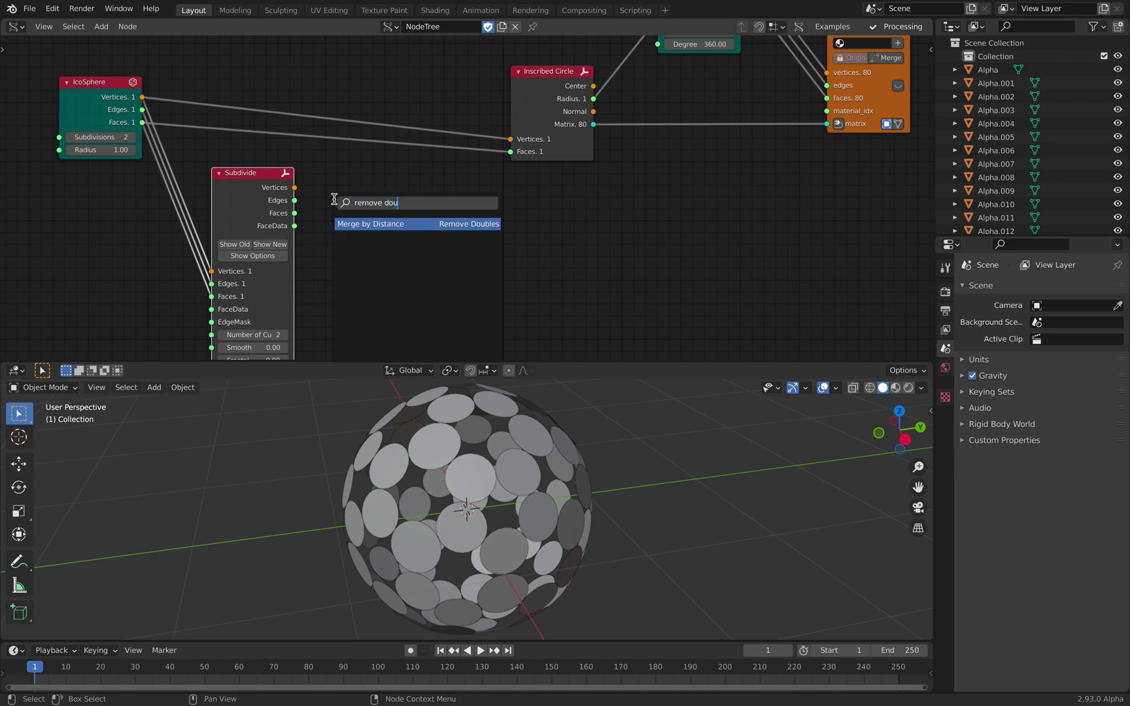
{"action": "key", "text": "Return"}
{"action": "left_click", "coordinate": [357, 164]}
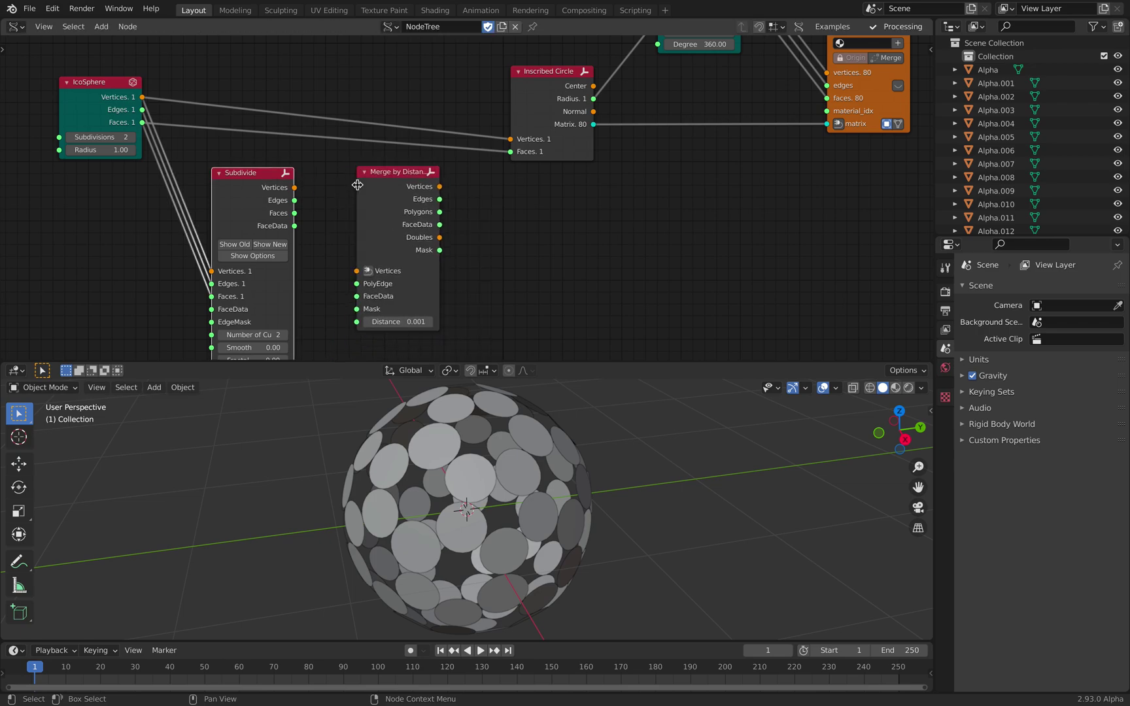
{"action": "left_click_drag", "start_coordinate": [406, 321], "coordinate": [450, 321], "text": "shift"}
{"action": "left_click_drag", "start_coordinate": [395, 187], "coordinate": [380, 195]}
{"action": "left_click", "coordinate": [380, 195]}
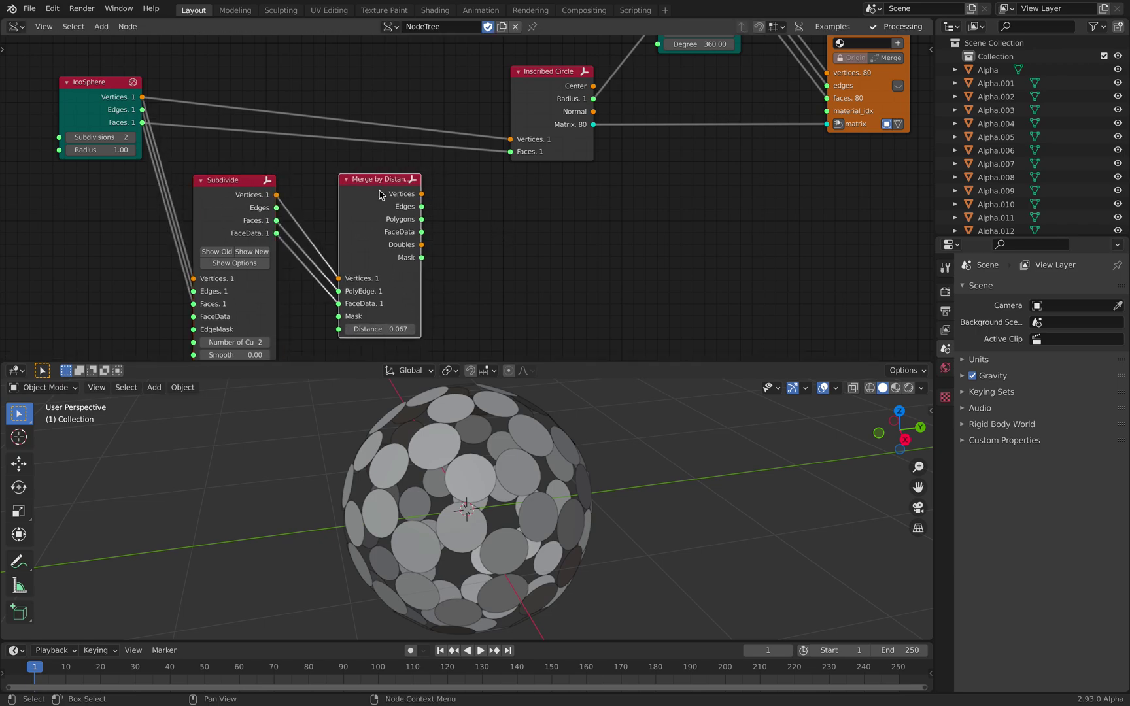
Feed the Inscribed Circle node from Merge by Distance's vertices and polygons in place of the direct IcoSphere links
{"action": "left_click", "coordinate": [527, 106]}
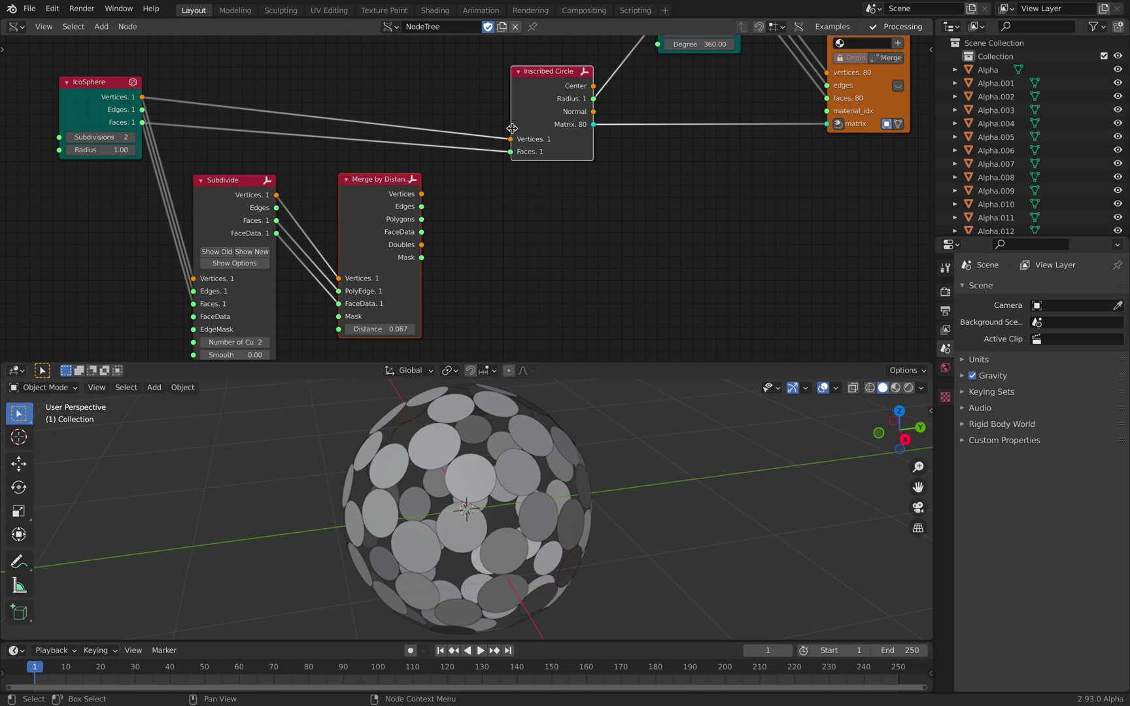
{"action": "key", "text": "shift+f"}
{"action": "middle_click_drag", "start_coordinate": [529, 428], "coordinate": [474, 425]}
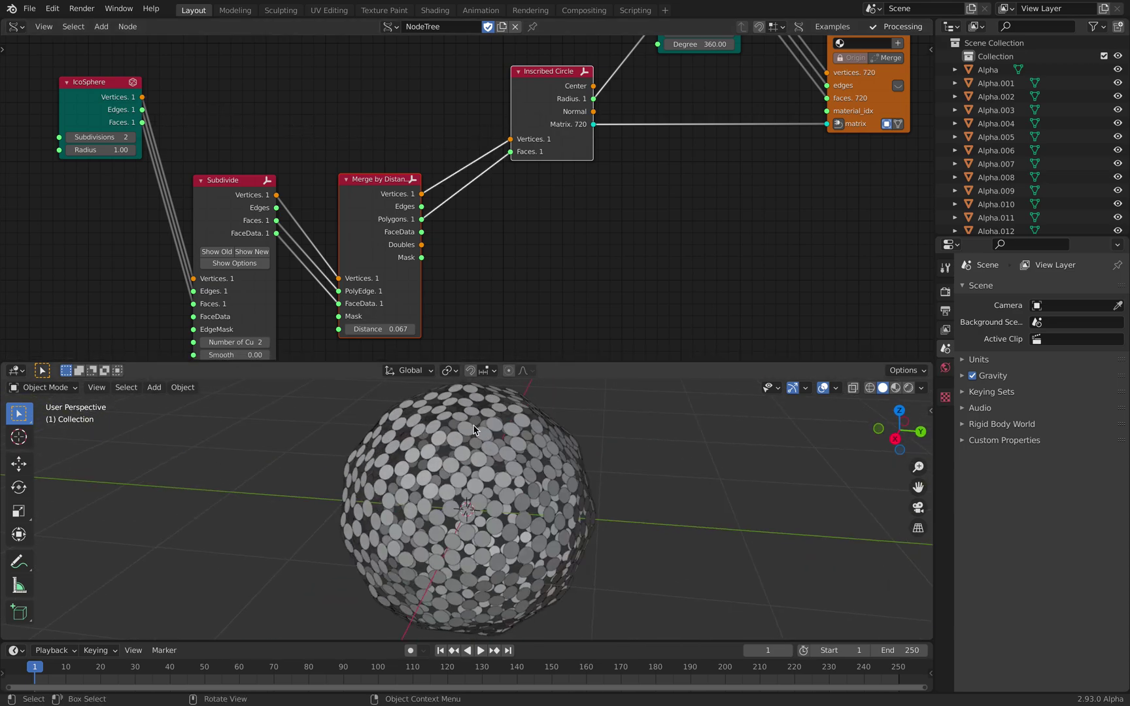
{"action": "middle_click_drag", "start_coordinate": [452, 473], "coordinate": [497, 487]}
Rearrange the Subdivide, Merge by Distance and Inscribed Circle nodes, and set the merge distance to 0.343
{"action": "left_click_drag", "start_coordinate": [365, 216], "coordinate": [404, 153]}
{"action": "left_click", "coordinate": [262, 168]}
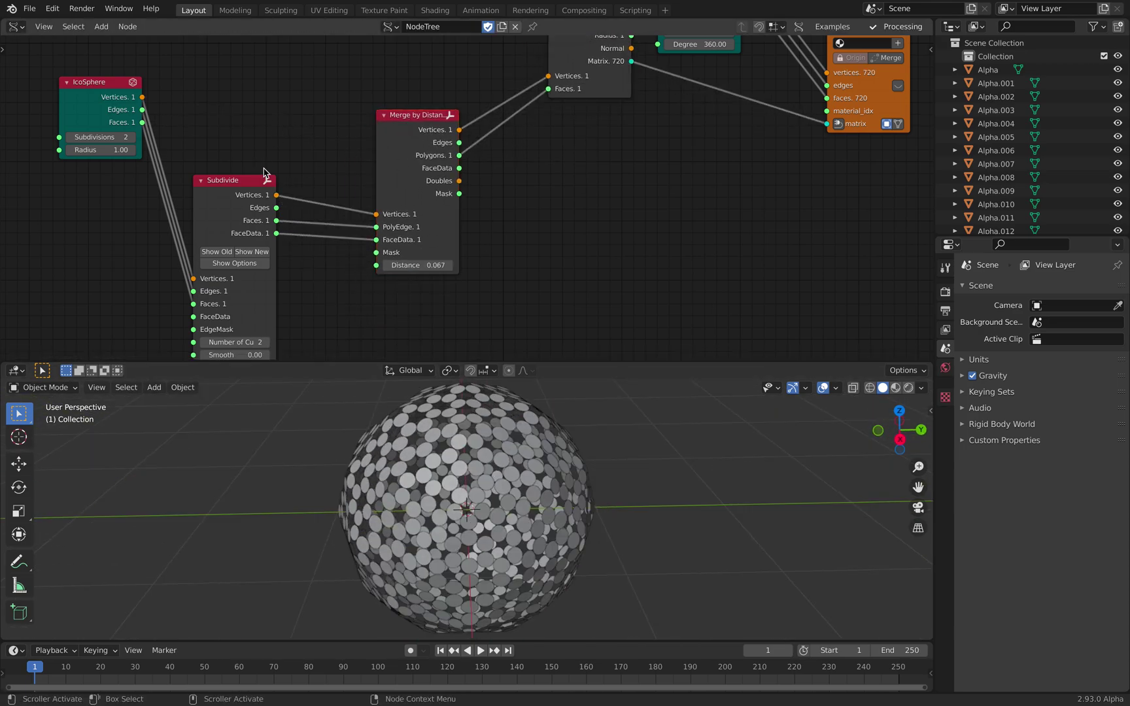
{"action": "left_click_drag", "start_coordinate": [263, 179], "coordinate": [321, 108]}
{"action": "left_click_drag", "start_coordinate": [424, 131], "coordinate": [425, 139]}
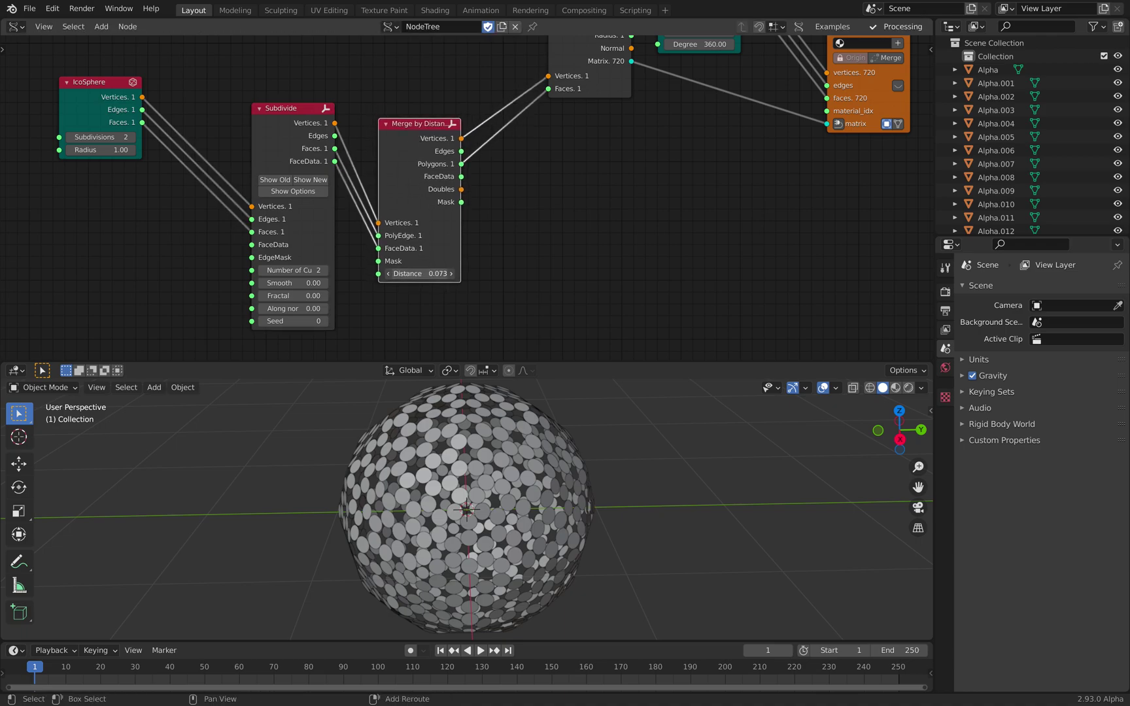
{"action": "left_click_drag", "start_coordinate": [419, 274], "coordinate": [458, 273]}
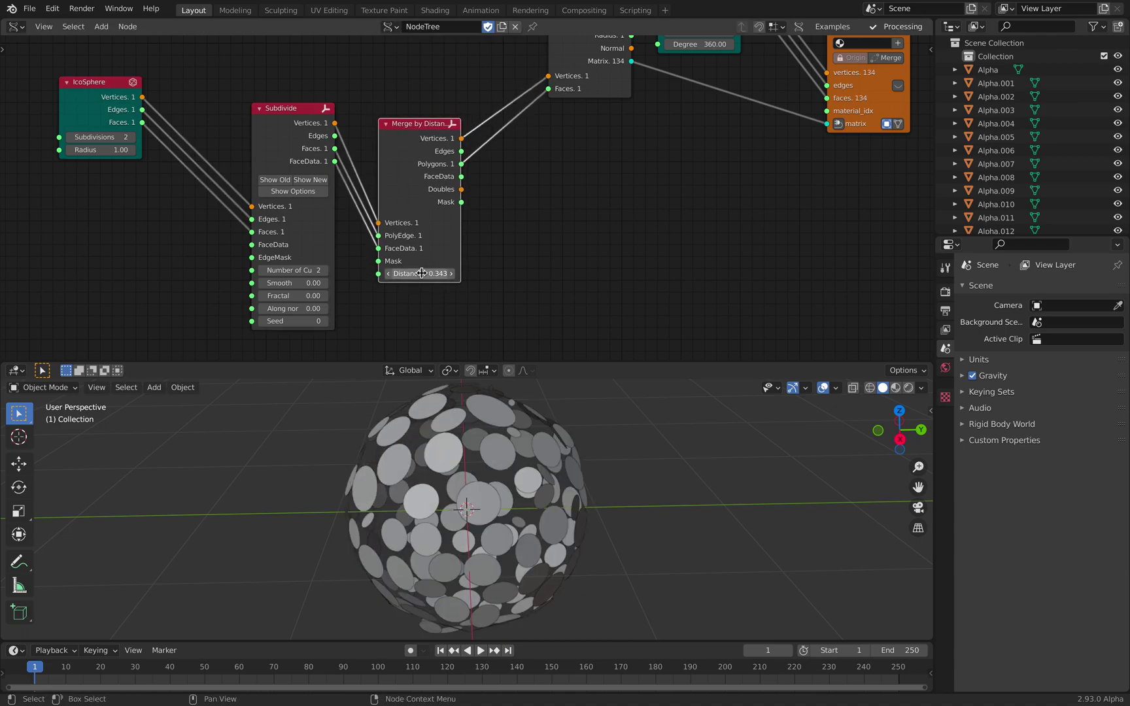
{"action": "middle_click_drag", "start_coordinate": [563, 458], "coordinate": [458, 451]}
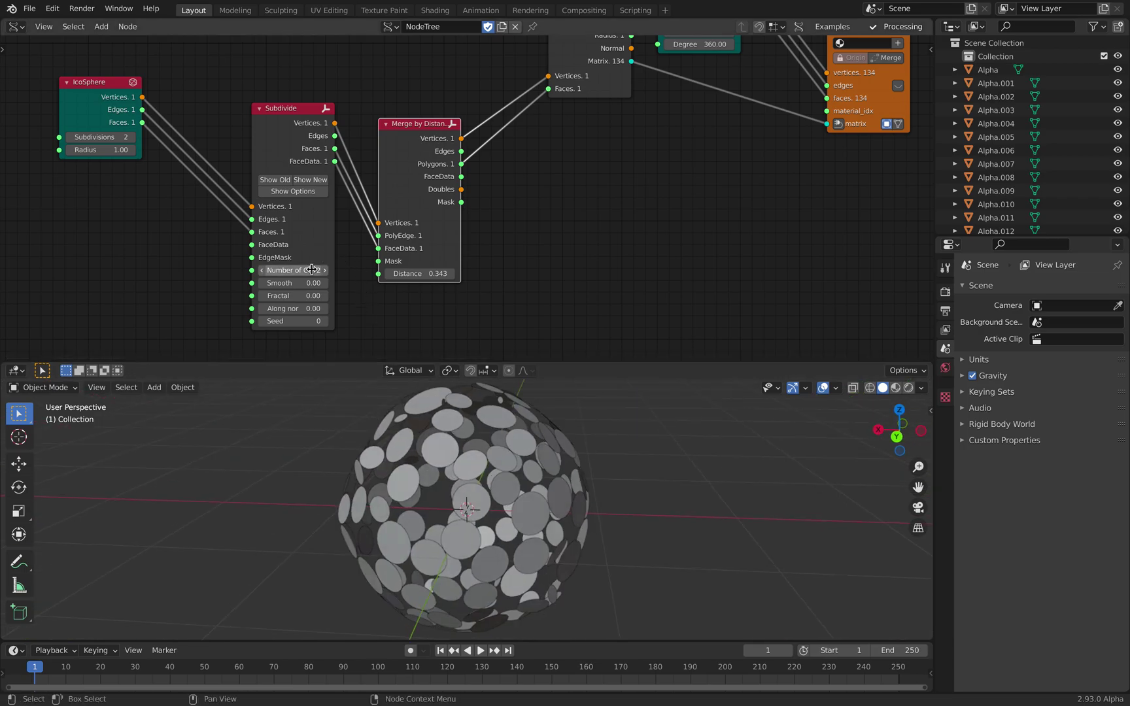
Set the Subdivide node's smooth to 0.96, fractal to 1.00 and seed to 76, and save the file
{"action": "left_click_drag", "start_coordinate": [294, 295], "coordinate": [324, 321]}
{"action": "middle_click_drag", "start_coordinate": [497, 468], "coordinate": [422, 455]}
{"action": "key", "text": "ctrl+s"}
Add an Adaptive Polygons node in the empty area below Inscribed Circle and save the file
{"action": "scroll", "coordinate": [558, 162], "scroll_direction": "down", "scroll_amount": 4}
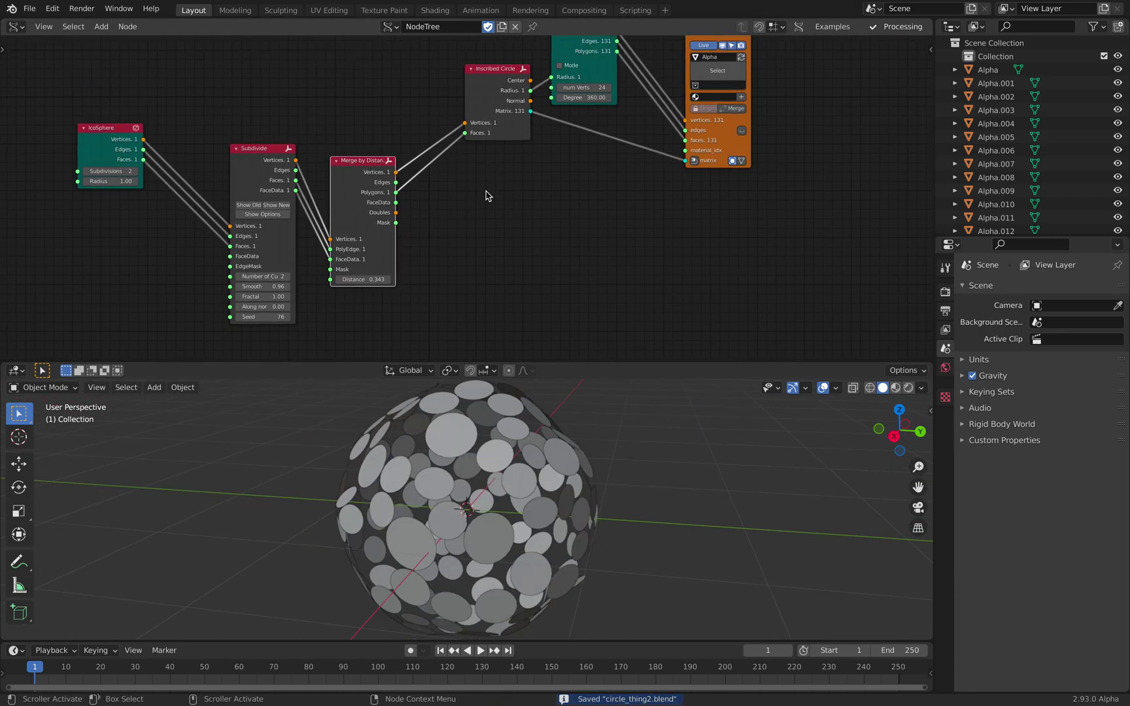
{"action": "scroll", "coordinate": [467, 185], "scroll_direction": "up", "scroll_amount": 1}
{"action": "key", "text": "alt+space"}
{"action": "type", "text": "a"}
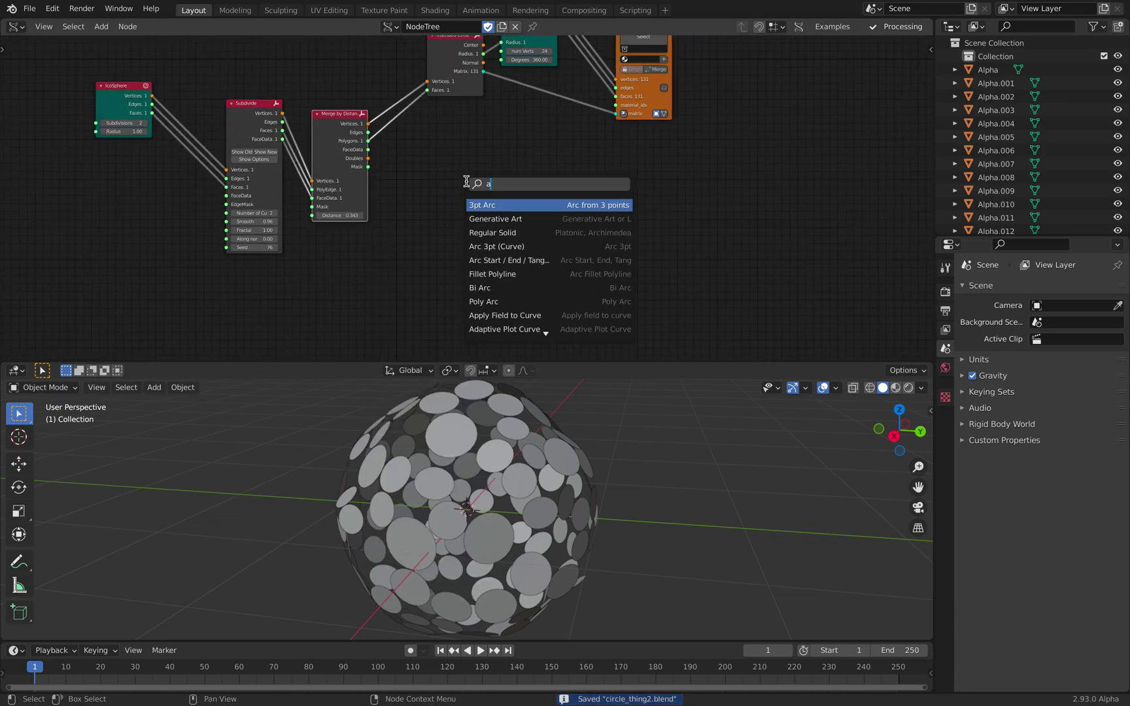
{"action": "type", "text": "daptive"}
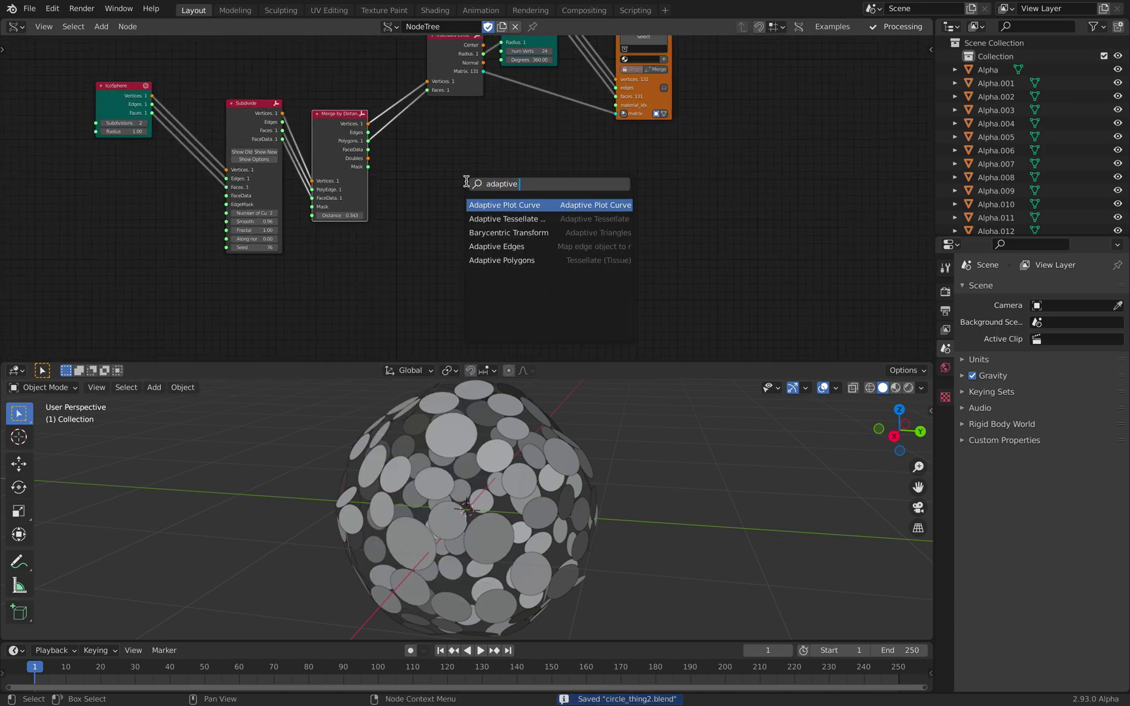
{"action": "type", "text": " poly"}
{"action": "key", "text": "Return"}
{"action": "left_click", "coordinate": [479, 143]}
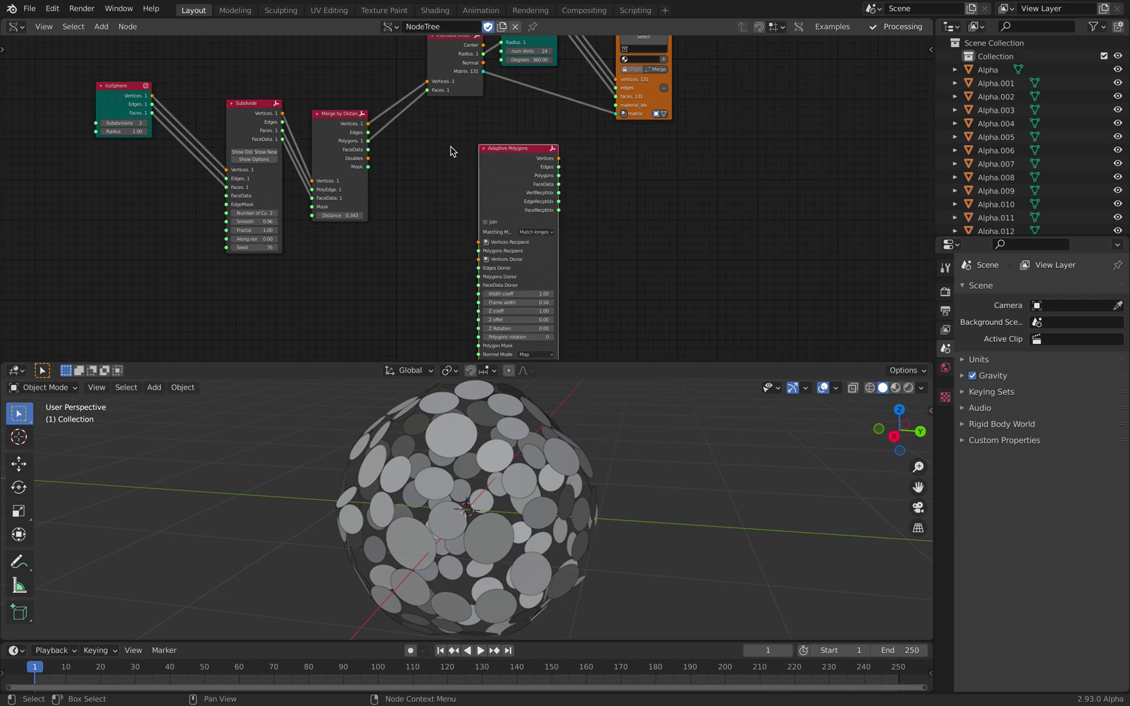
{"action": "key", "text": "ctrl+s"}
Spread out the Inscribed Circle, Circle and Mesh viewer nodes and reposition Adaptive Polygons below them
{"action": "left_click", "coordinate": [436, 157]}
{"action": "middle_click_drag", "start_coordinate": [436, 156], "coordinate": [429, 218]}
{"action": "left_click_drag", "start_coordinate": [457, 120], "coordinate": [528, 49]}
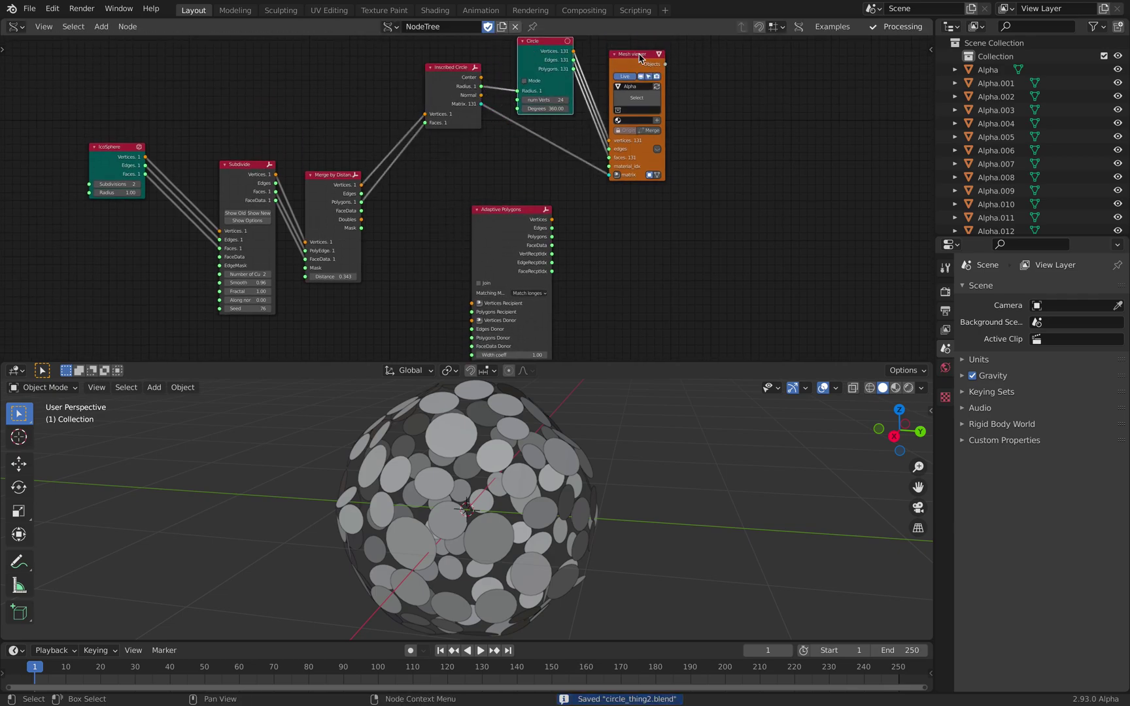
{"action": "left_click_drag", "start_coordinate": [640, 55], "coordinate": [696, 48]}
{"action": "scroll", "coordinate": [544, 193], "scroll_direction": "up", "scroll_amount": 3}
{"action": "left_click_drag", "start_coordinate": [513, 233], "coordinate": [558, 183]}
{"action": "middle_click_drag", "start_coordinate": [558, 183], "coordinate": [567, 136]}
{"action": "scroll", "coordinate": [568, 137], "scroll_direction": "down", "scroll_amount": 1}
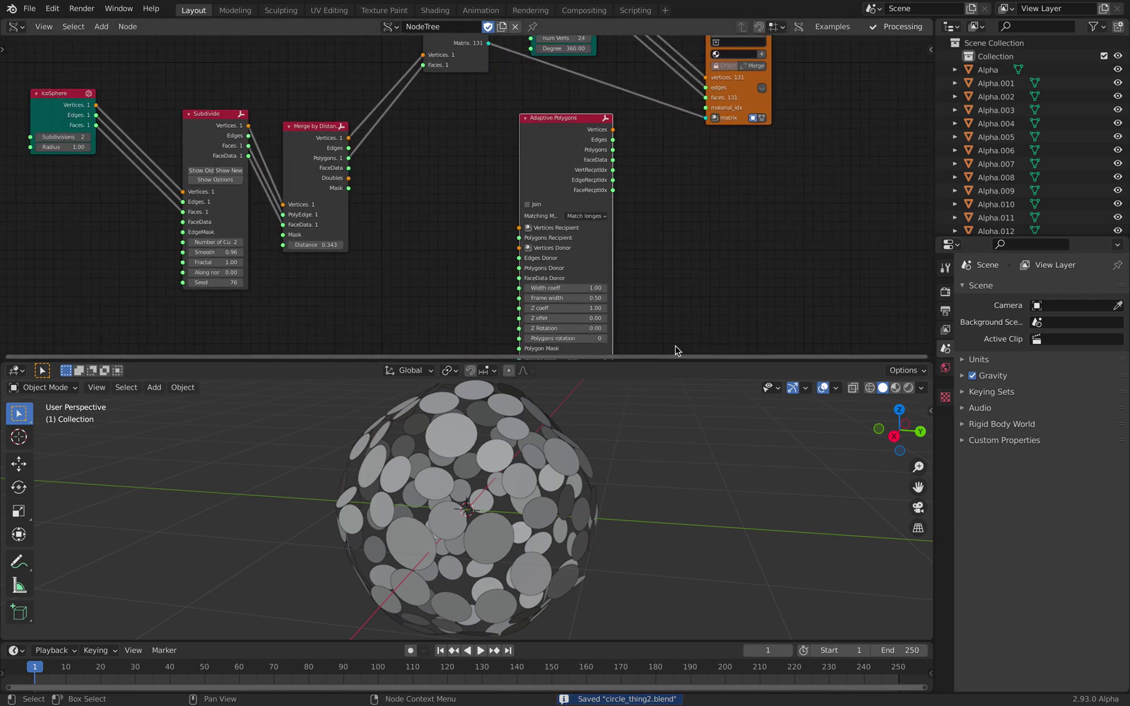
Enlarge the node editor area until the whole Adaptive Polygons node fits in it
{"action": "left_click_drag", "start_coordinate": [678, 361], "coordinate": [667, 446]}
{"action": "scroll", "coordinate": [687, 259], "scroll_direction": "up", "scroll_amount": 2}
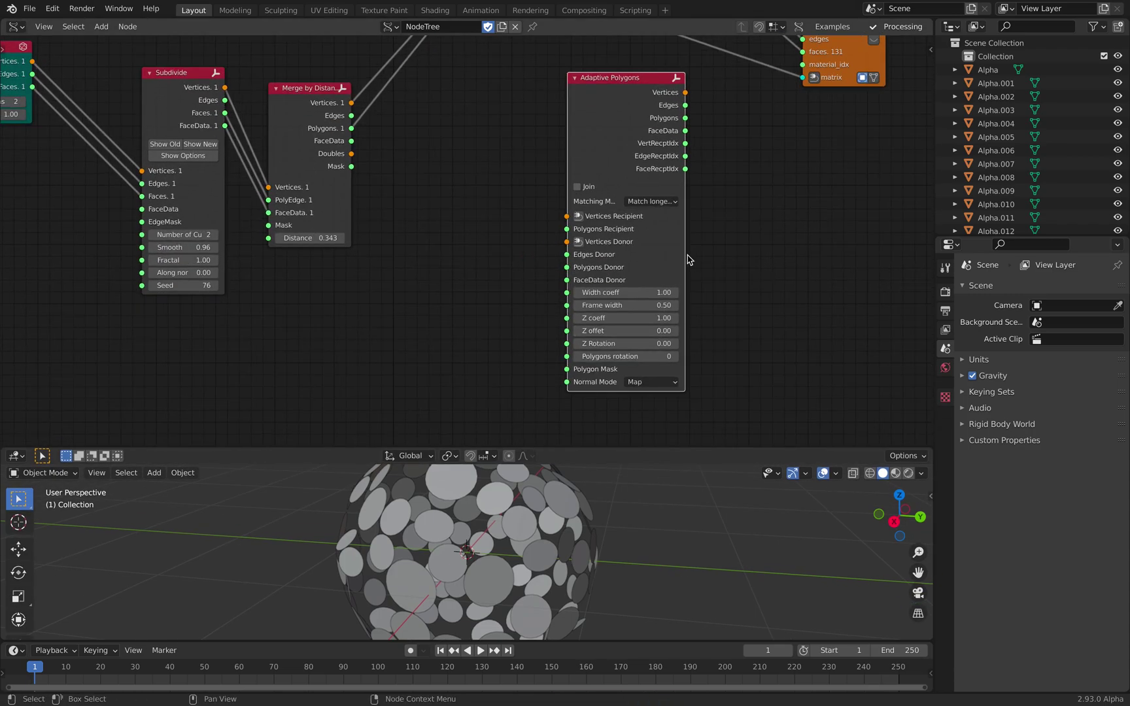
{"action": "middle_click_drag", "start_coordinate": [658, 226], "coordinate": [670, 234]}
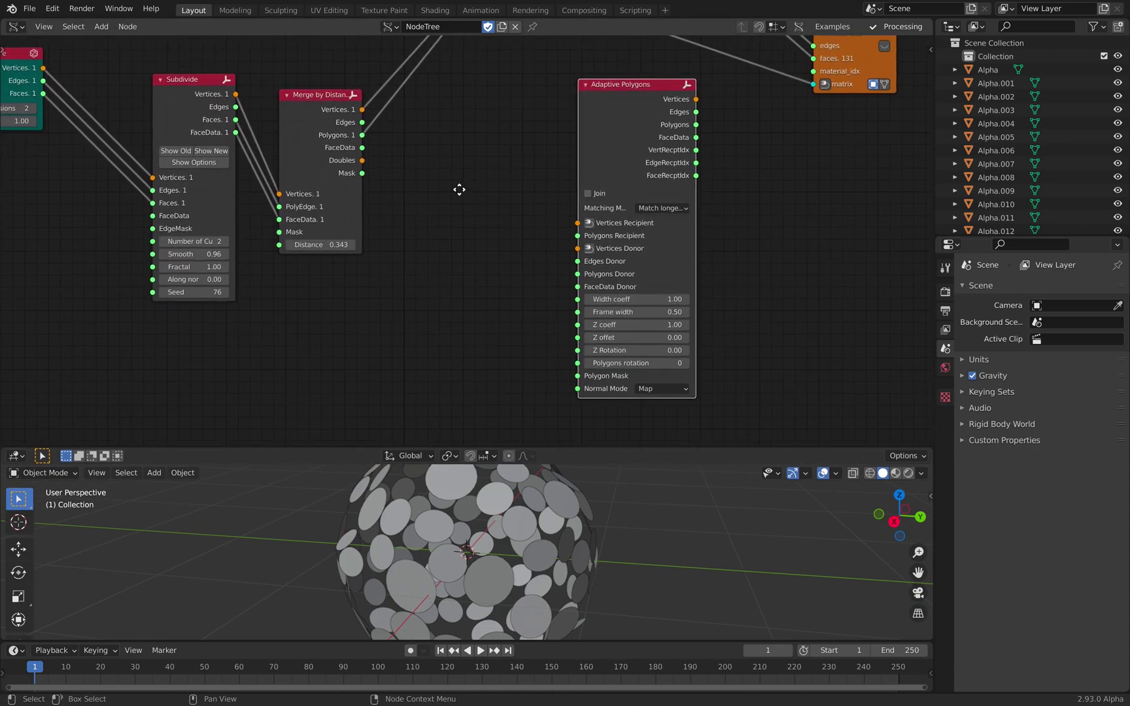
Add the scripted Subdiv to quads node between Merge by Distance and Adaptive Polygons
{"action": "key", "text": "shift+a"}
{"action": "left_click", "coordinate": [460, 190]}
{"action": "type", "text": "subd"}
{"action": "key", "text": "Down"}
{"action": "key", "text": "Down"}
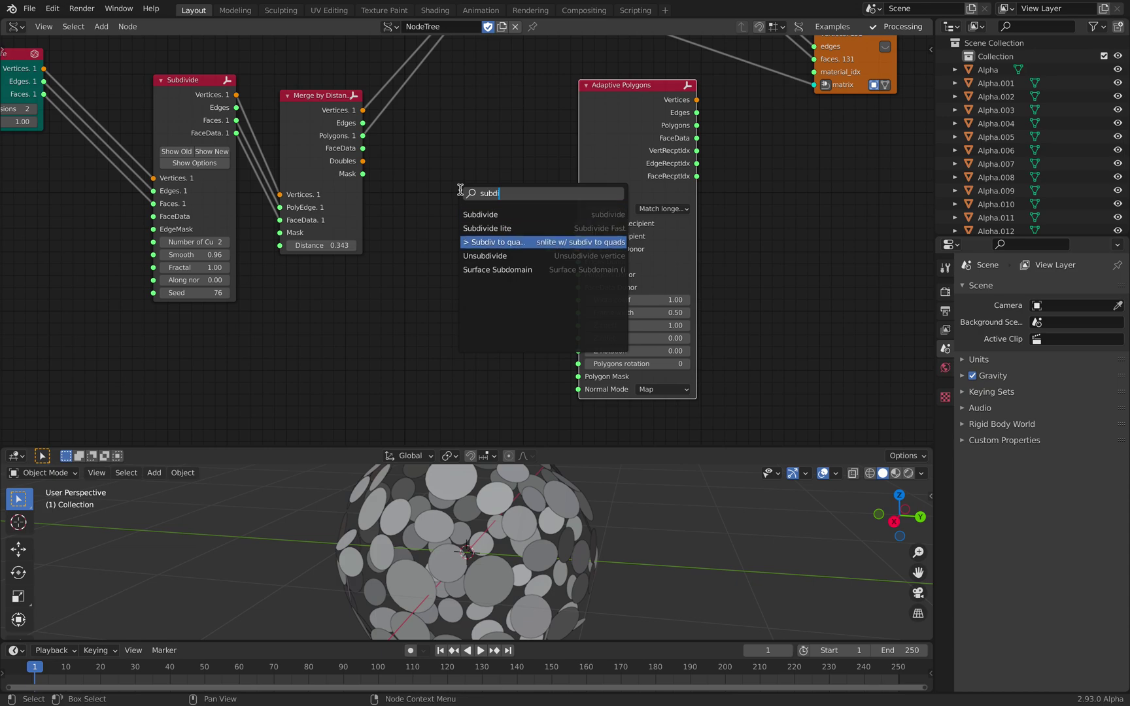
{"action": "key", "text": "Return"}
{"action": "left_click", "coordinate": [447, 188]}
Link Merge by Distance's vertices and polygons to the quad subdivision node's verts_in and faces_in
{"action": "left_click", "coordinate": [322, 129]}
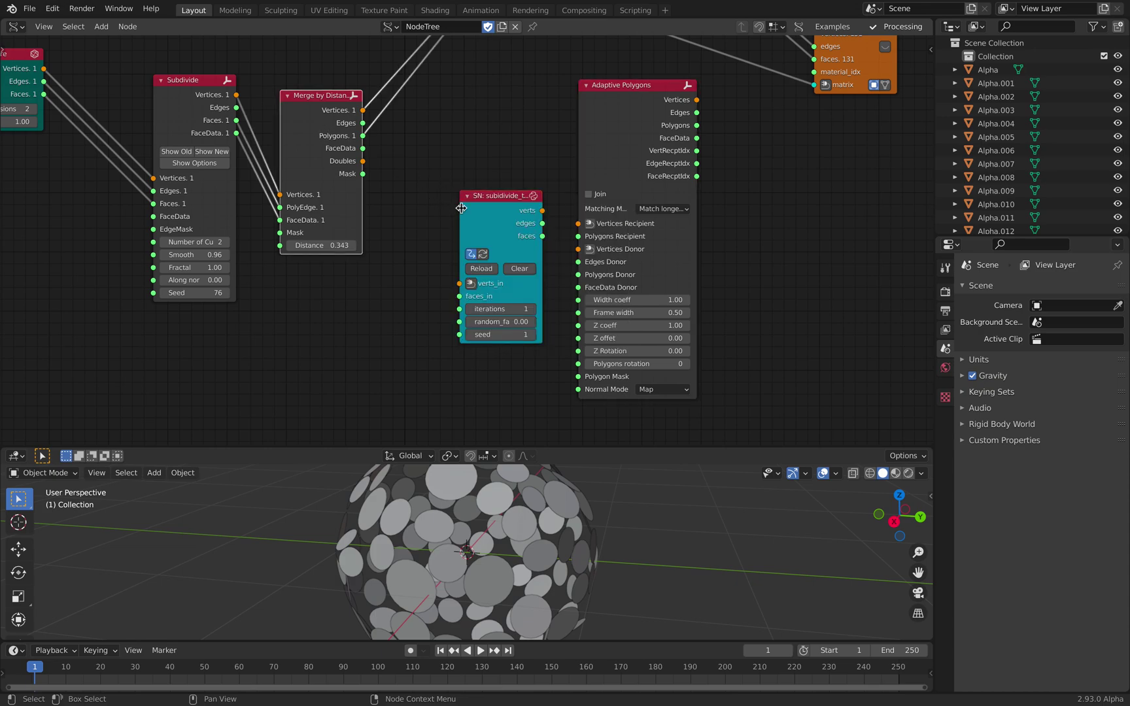
{"action": "left_click", "coordinate": [469, 207], "text": "shift"}
{"action": "key", "text": "f"}
{"action": "left_click", "coordinate": [487, 143]}
Lower the quad subdivision node, link its verts and faces to Adaptive Polygons' Vertices Donor and Polygons Donor, and save
{"action": "left_click", "coordinate": [497, 212]}
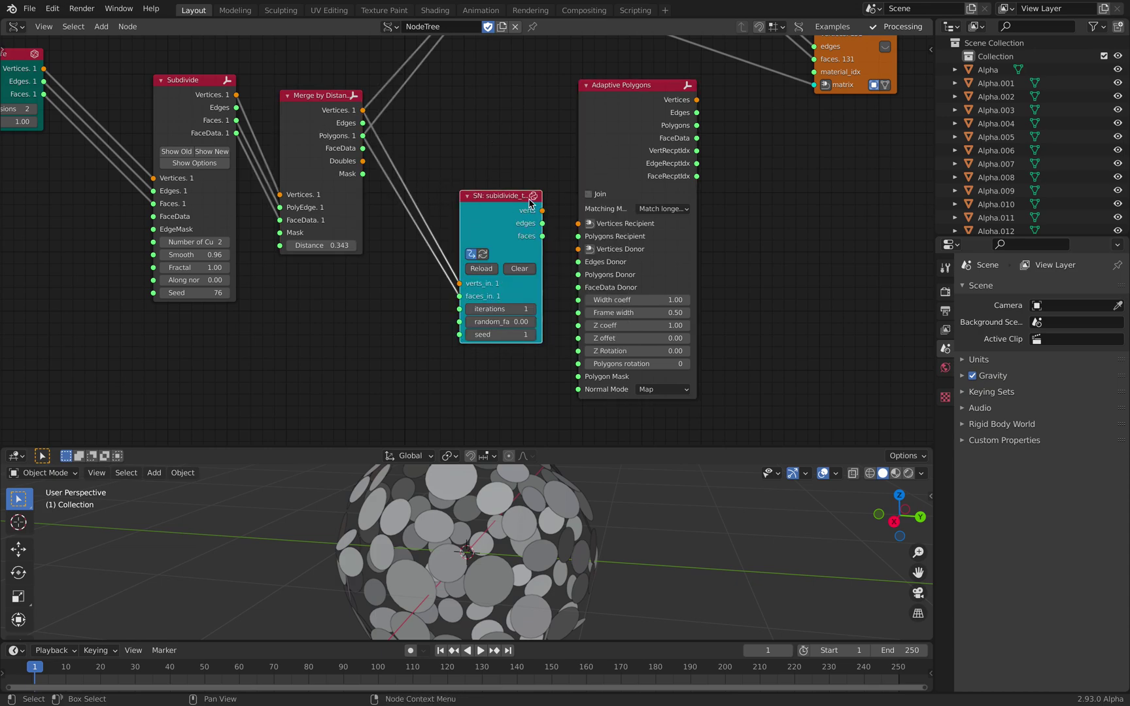
{"action": "left_click_drag", "start_coordinate": [529, 203], "coordinate": [564, 274]}
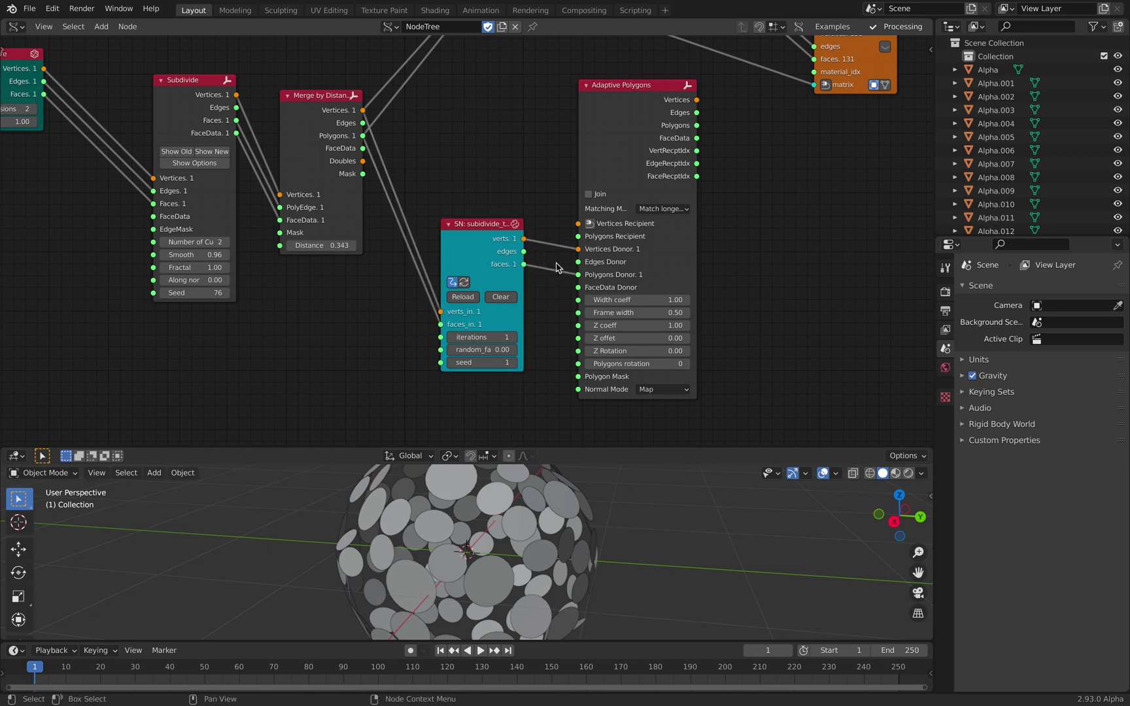
{"action": "key", "text": "ctrl+s"}
Relink the quad subdivision node's verts and faces to Adaptive Polygons' Vertices Recipient and Polygons Recipient, and raise the subdivision node
{"action": "left_click_drag", "start_coordinate": [579, 249], "coordinate": [578, 225]}
{"action": "left_click_drag", "start_coordinate": [579, 274], "coordinate": [578, 252]}
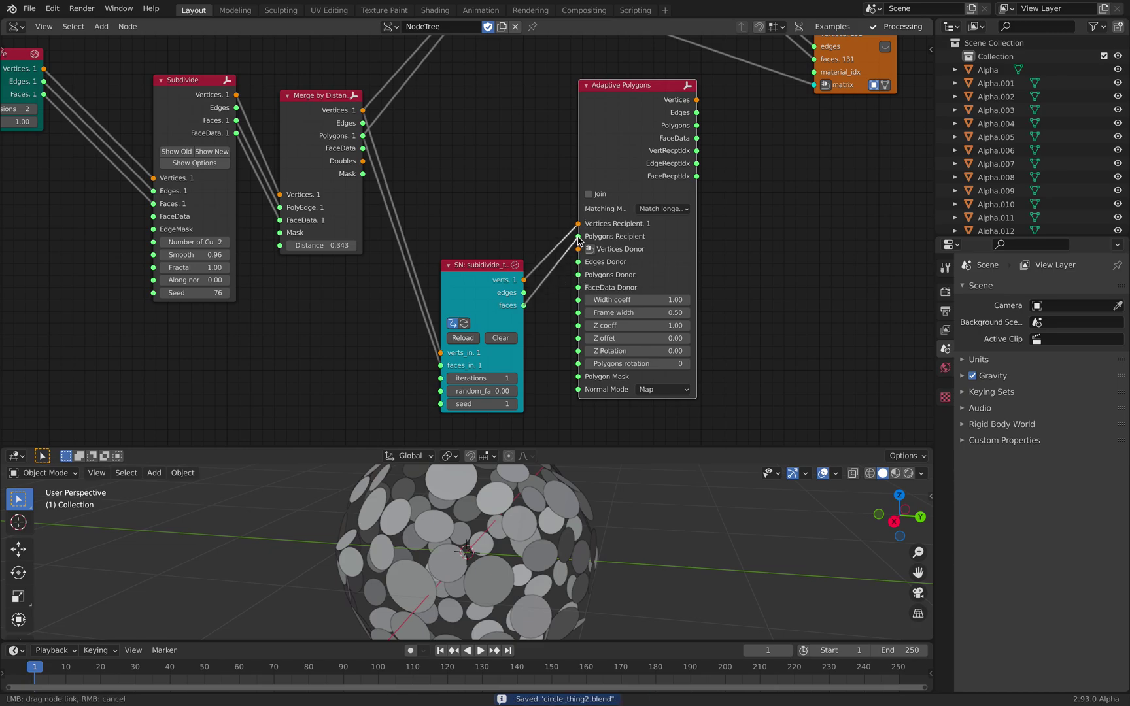
{"action": "left_click_drag", "start_coordinate": [578, 236], "coordinate": [578, 237]}
{"action": "left_click_drag", "start_coordinate": [476, 269], "coordinate": [484, 214]}
{"action": "left_click", "coordinate": [443, 253]}
{"action": "middle_click_drag", "start_coordinate": [545, 261], "coordinate": [568, 226]}
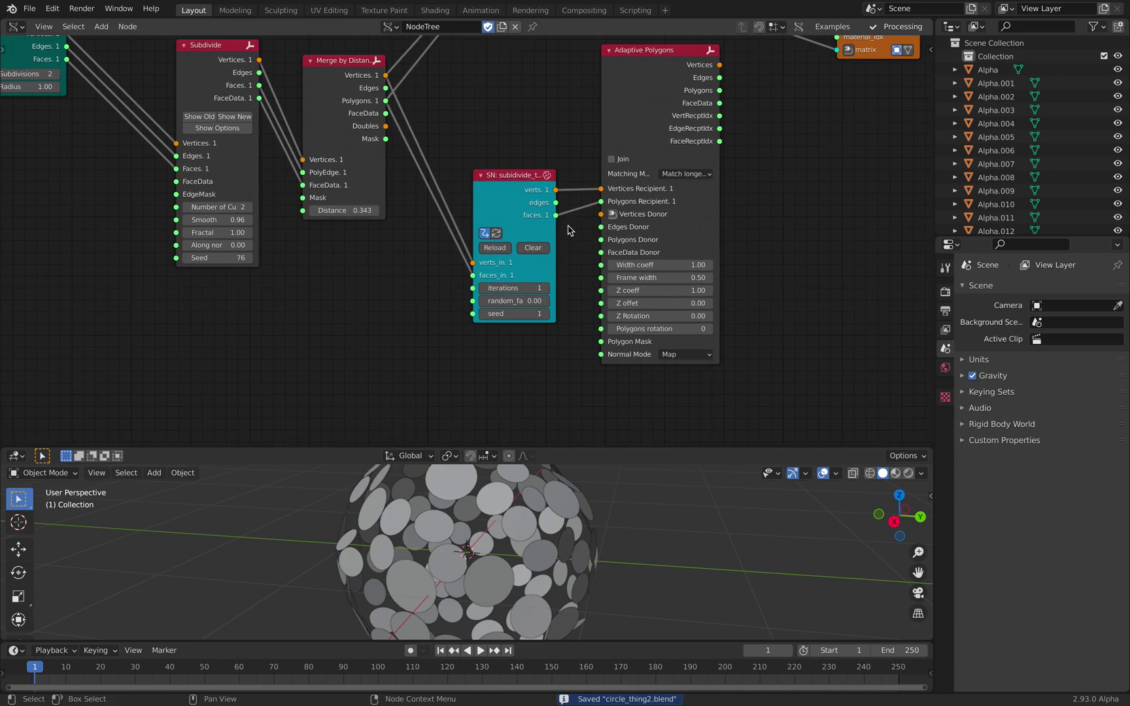
Add a Cylinder generator node below the Merge by Distance node
{"action": "key", "text": "shift+a"}
{"action": "left_click", "coordinate": [401, 280]}
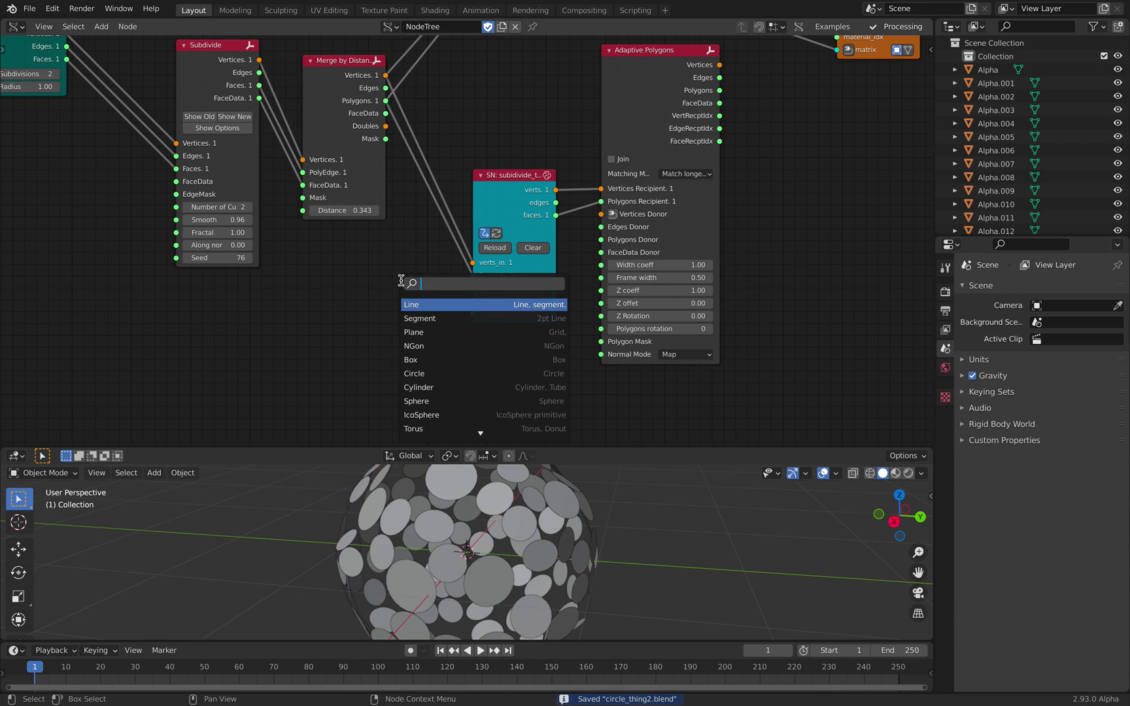
{"action": "type", "text": "cy"}
{"action": "key", "text": "Return"}
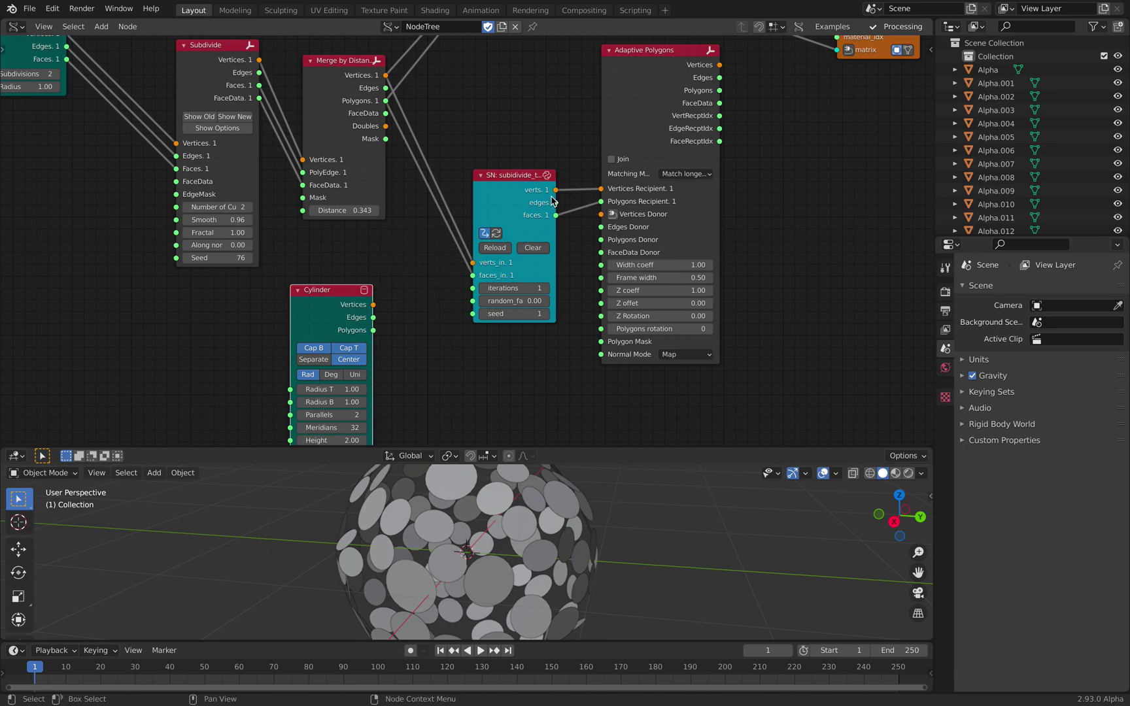
Link the Cylinder's Vertices and Polygons to Adaptive Polygons' Vertices Donor and Polygons Donor, bring the Cylinder node closer, and save
{"action": "left_click_drag", "start_coordinate": [540, 202], "coordinate": [539, 149]}
{"action": "scroll", "coordinate": [544, 160], "scroll_direction": "up", "scroll_amount": 2}
{"action": "left_click_drag", "start_coordinate": [366, 316], "coordinate": [545, 257]}
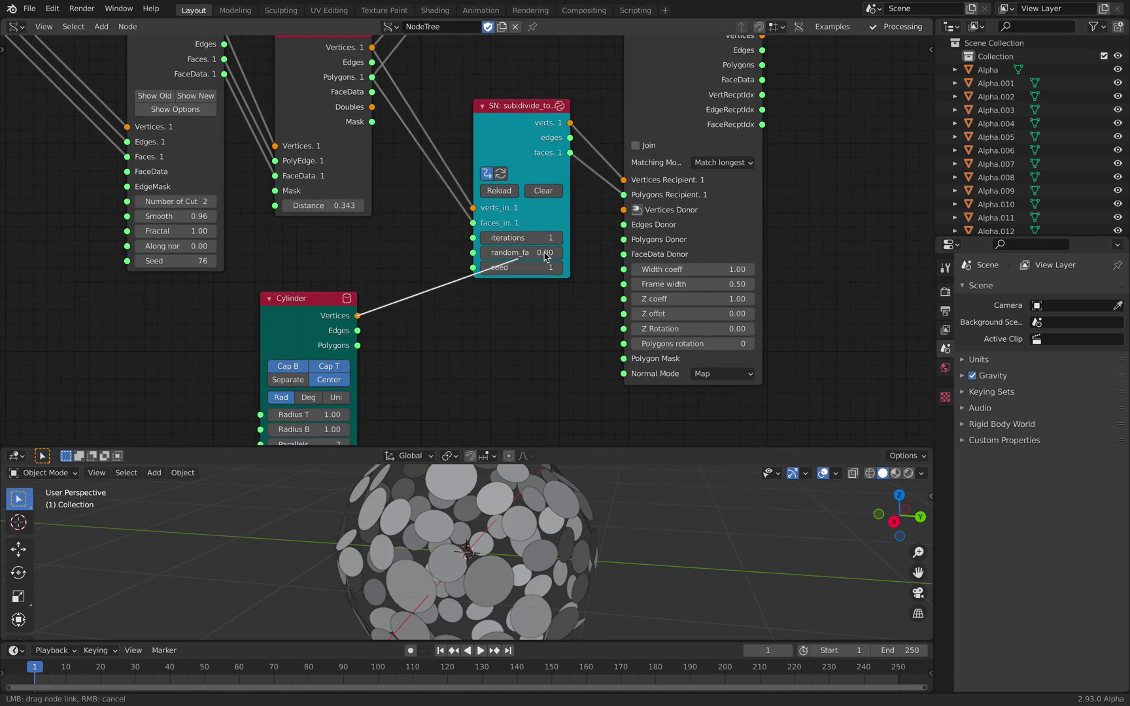
{"action": "left_click_drag", "start_coordinate": [620, 215], "coordinate": [466, 319]}
{"action": "left_click_drag", "start_coordinate": [321, 308], "coordinate": [398, 308]}
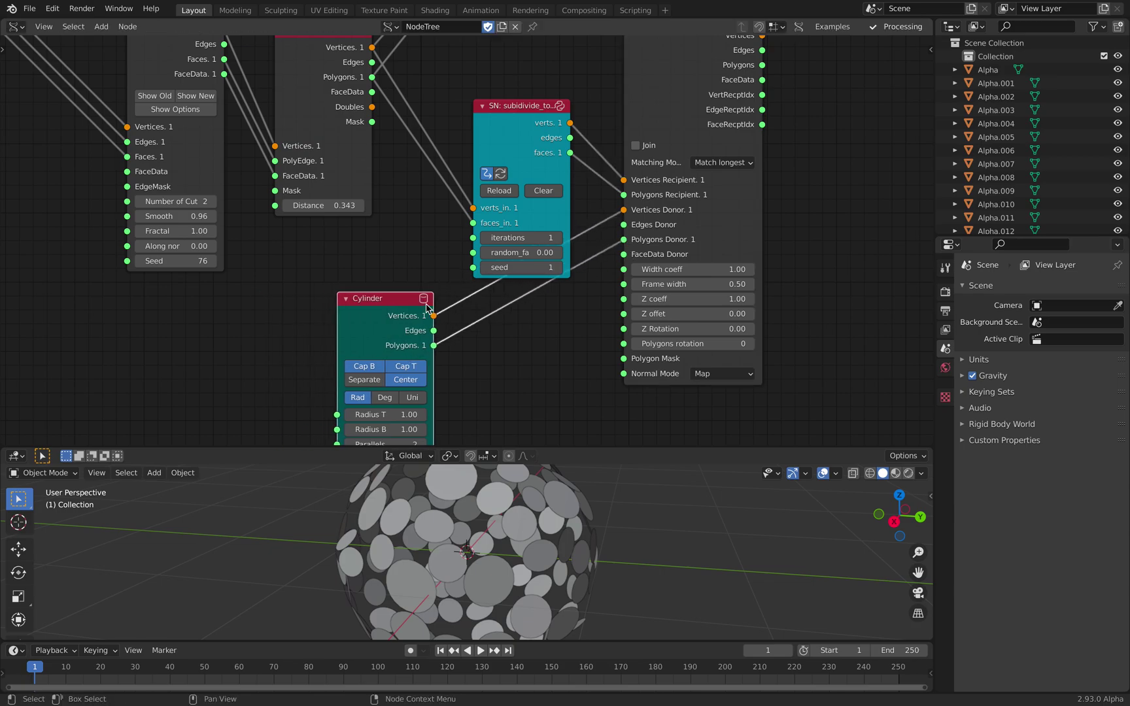
{"action": "scroll", "coordinate": [398, 307], "scroll_direction": "down", "scroll_amount": 1}
{"action": "middle_click_drag", "start_coordinate": [660, 222], "coordinate": [513, 267]}
{"action": "key", "text": "ctrl+s"}
Duplicate the Mesh viewer beside Adaptive Polygons and link Adaptive Polygons' Vertices, Edges and Polygons to the copy
{"action": "middle_click_drag", "start_coordinate": [635, 195], "coordinate": [499, 277]}
{"action": "left_click_drag", "start_coordinate": [620, 135], "coordinate": [581, 61]}
{"action": "key", "text": "shift+d"}
{"action": "left_click", "coordinate": [594, 303]}
{"action": "left_click", "coordinate": [412, 185]}
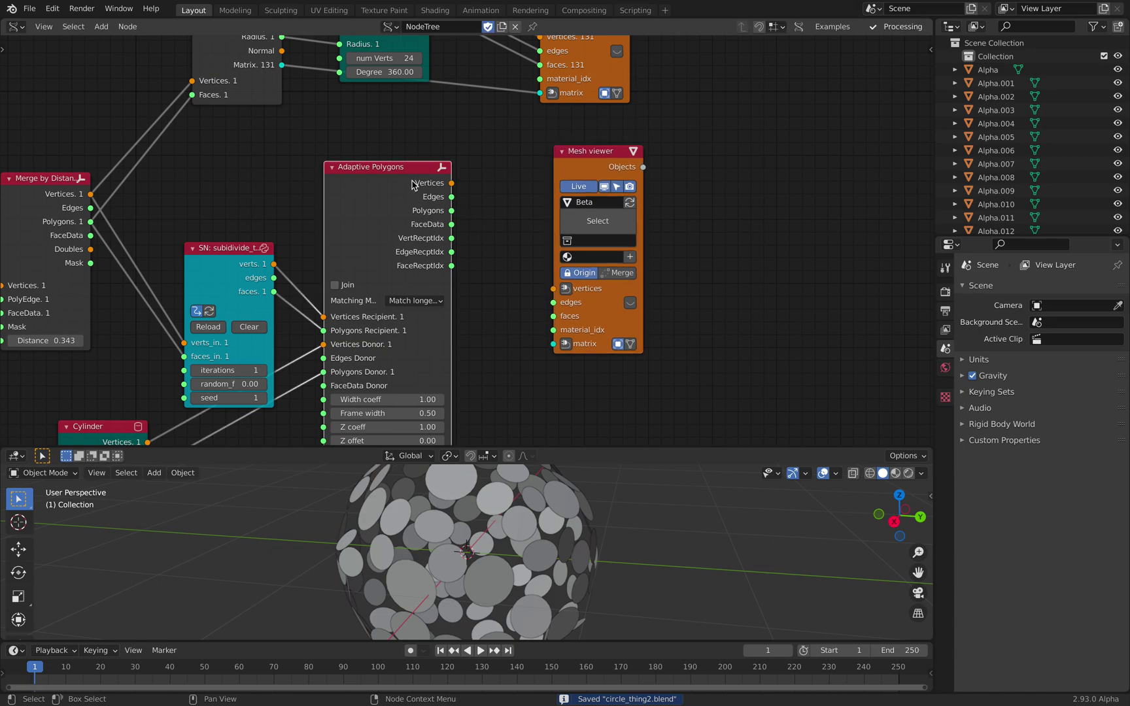
{"action": "left_click", "coordinate": [581, 167], "text": "shift"}
{"action": "key", "text": "f"}
{"action": "scroll", "coordinate": [592, 546], "scroll_direction": "down", "scroll_amount": 5}
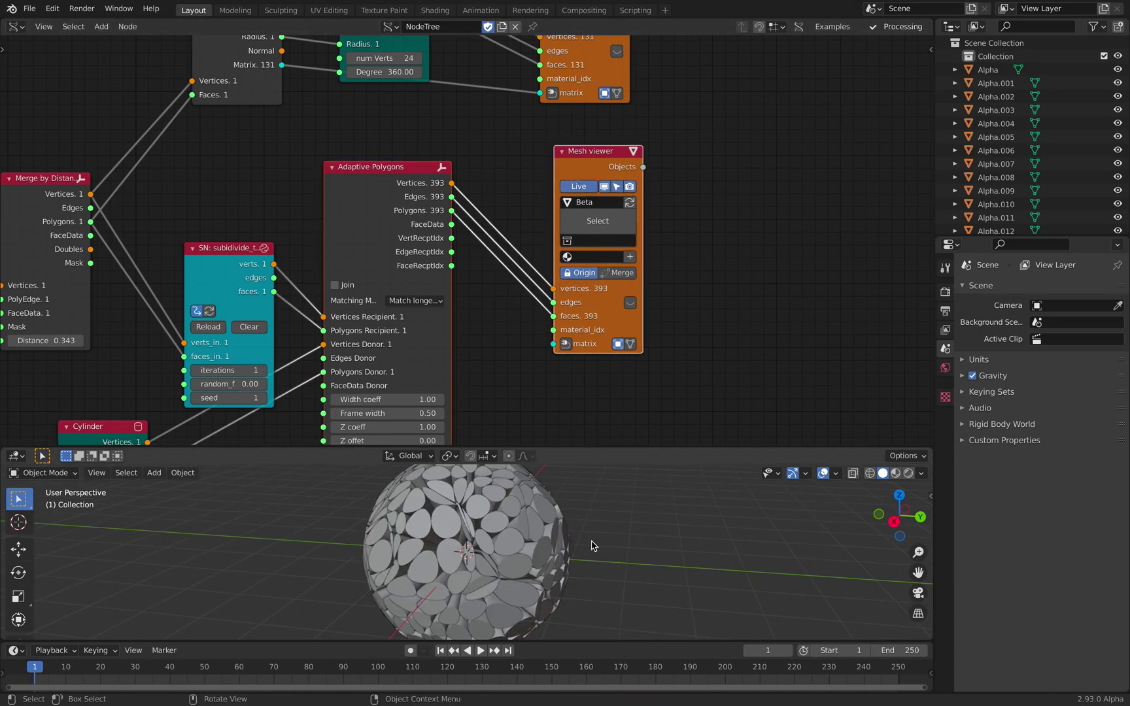
Enlarge the 3D viewport and examine the cylinder-tessellated sphere from several sides alongside its nodes
{"action": "middle_click_drag", "start_coordinate": [592, 545], "coordinate": [602, 455]}
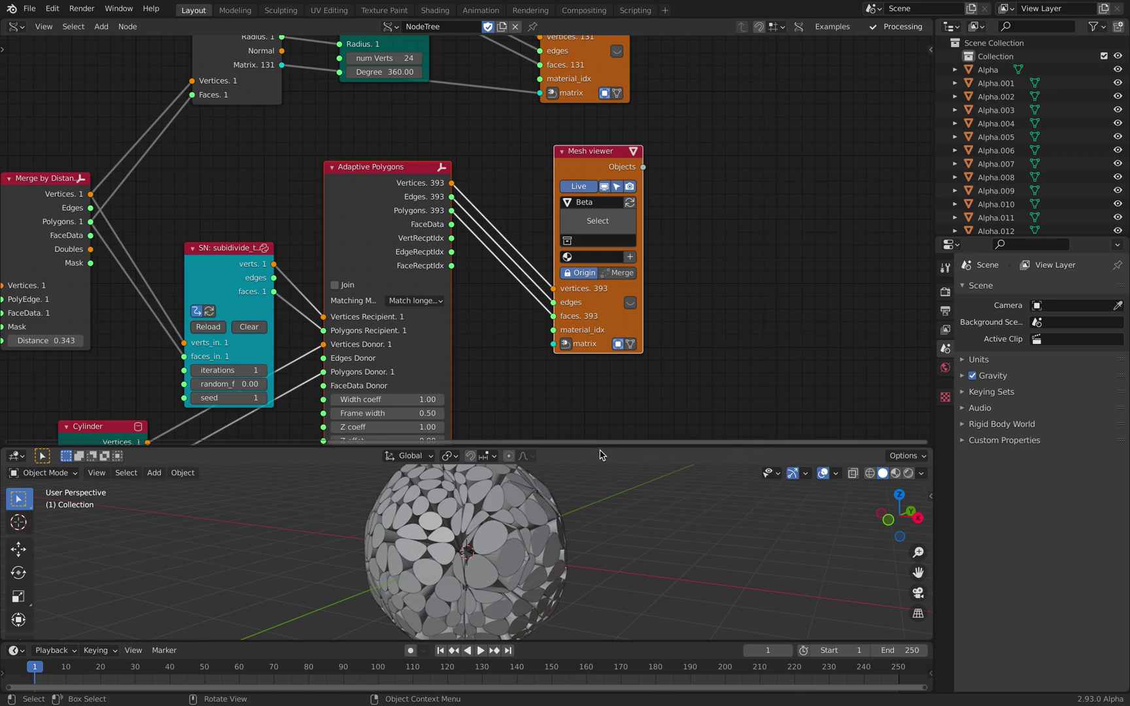
{"action": "left_click_drag", "start_coordinate": [597, 446], "coordinate": [618, 327]}
{"action": "middle_click_drag", "start_coordinate": [504, 442], "coordinate": [553, 462]}
{"action": "scroll", "coordinate": [554, 462], "scroll_direction": "up", "scroll_amount": 2}
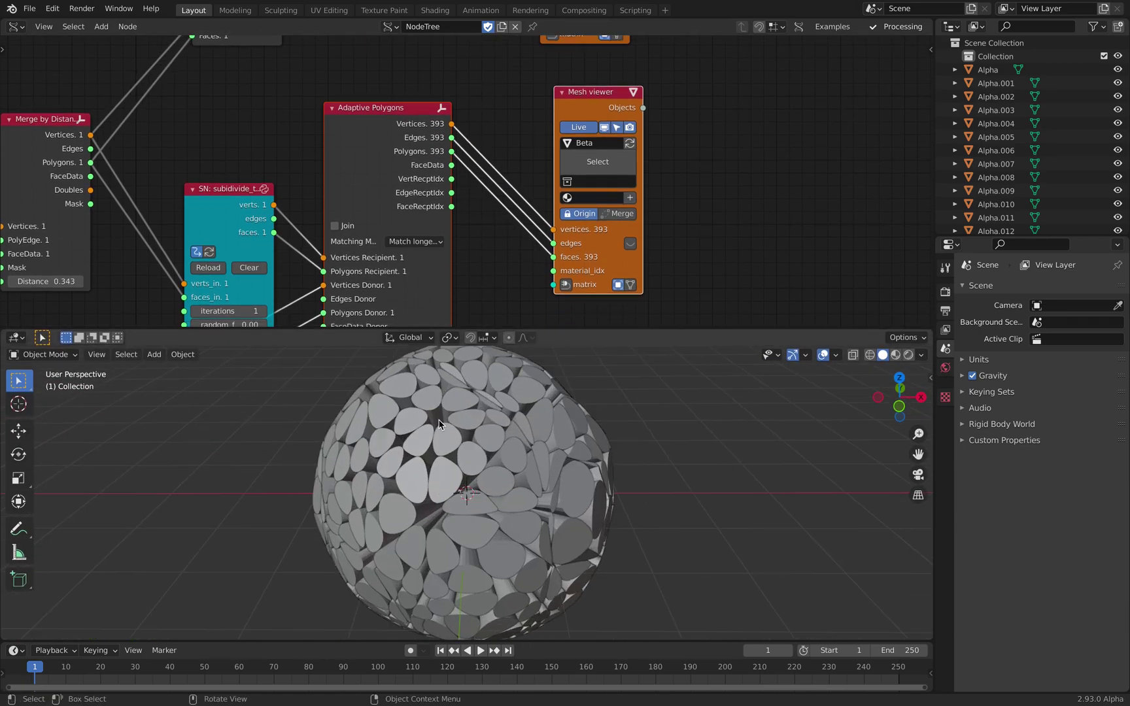
{"action": "middle_click_drag", "start_coordinate": [493, 527], "coordinate": [489, 426]}
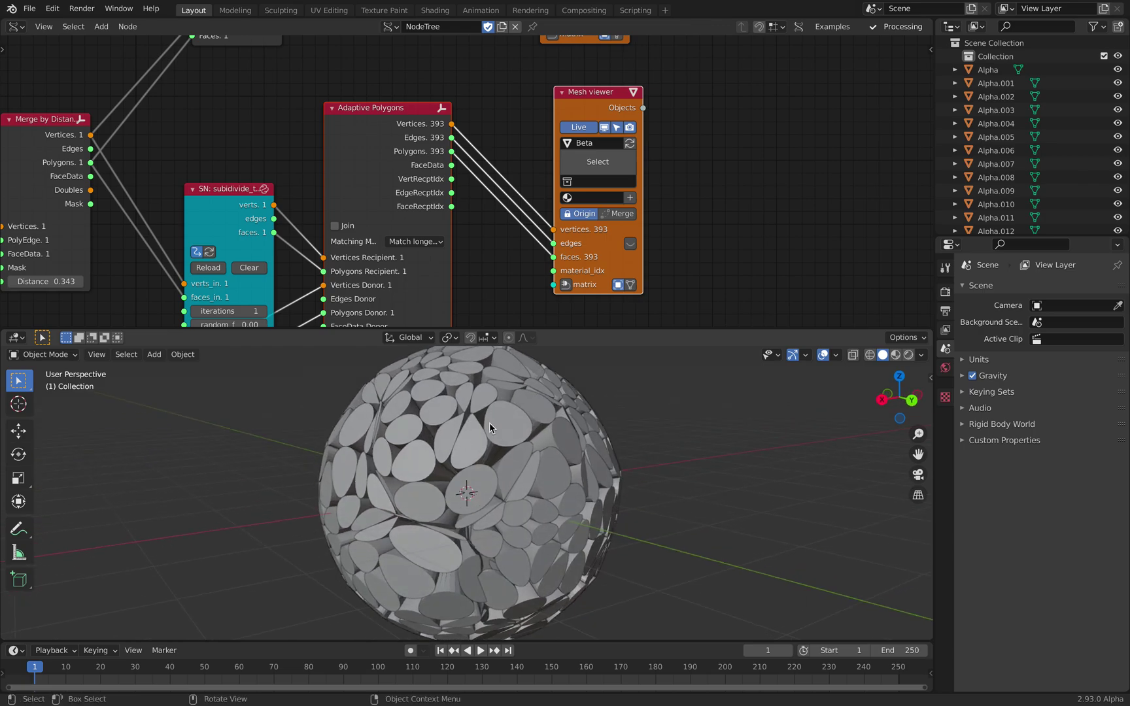
{"action": "middle_click_drag", "start_coordinate": [385, 210], "coordinate": [417, 165]}
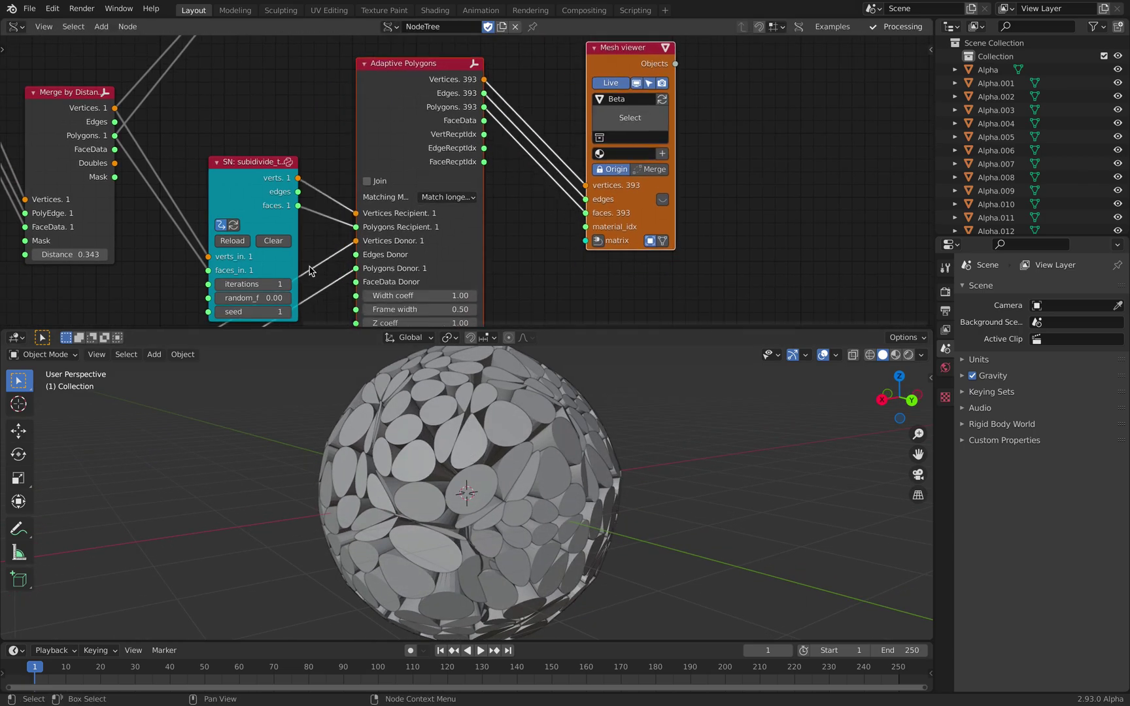
{"action": "middle_click_drag", "start_coordinate": [285, 240], "coordinate": [369, 183]}
{"action": "middle_click_drag", "start_coordinate": [556, 426], "coordinate": [448, 448]}
{"action": "middle_click_drag", "start_coordinate": [688, 193], "coordinate": [662, 213]}
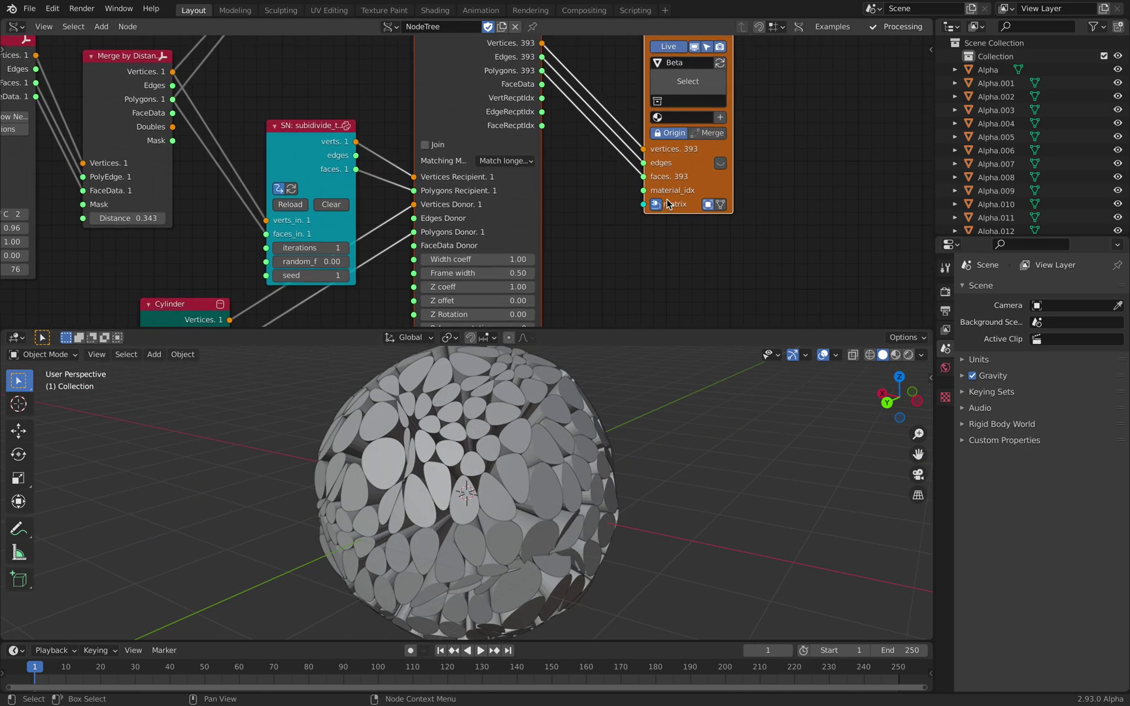
Add a linked Matrix In node to the Beta Mesh viewer's matrix input and set its location X to 4.140
{"action": "left_click", "coordinate": [656, 204]}
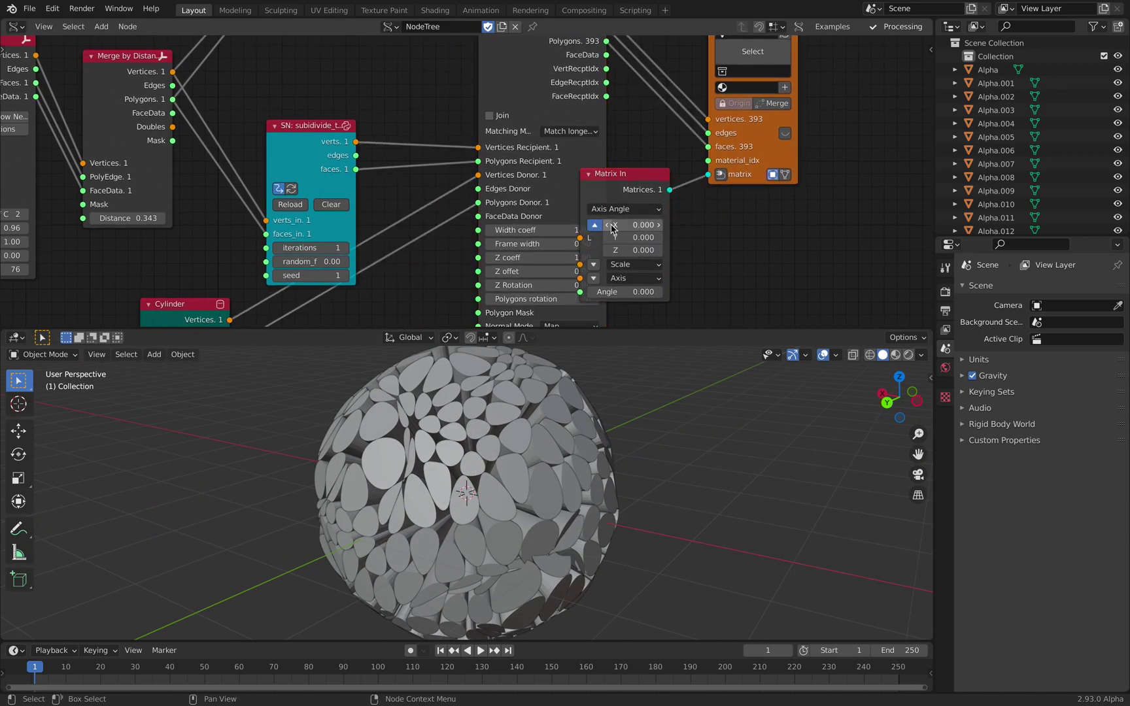
{"action": "left_click_drag", "start_coordinate": [612, 227], "coordinate": [677, 228]}
{"action": "middle_click_drag", "start_coordinate": [524, 451], "coordinate": [522, 416]}
{"action": "left_click", "coordinate": [573, 446]}
{"action": "left_click", "coordinate": [519, 451]}
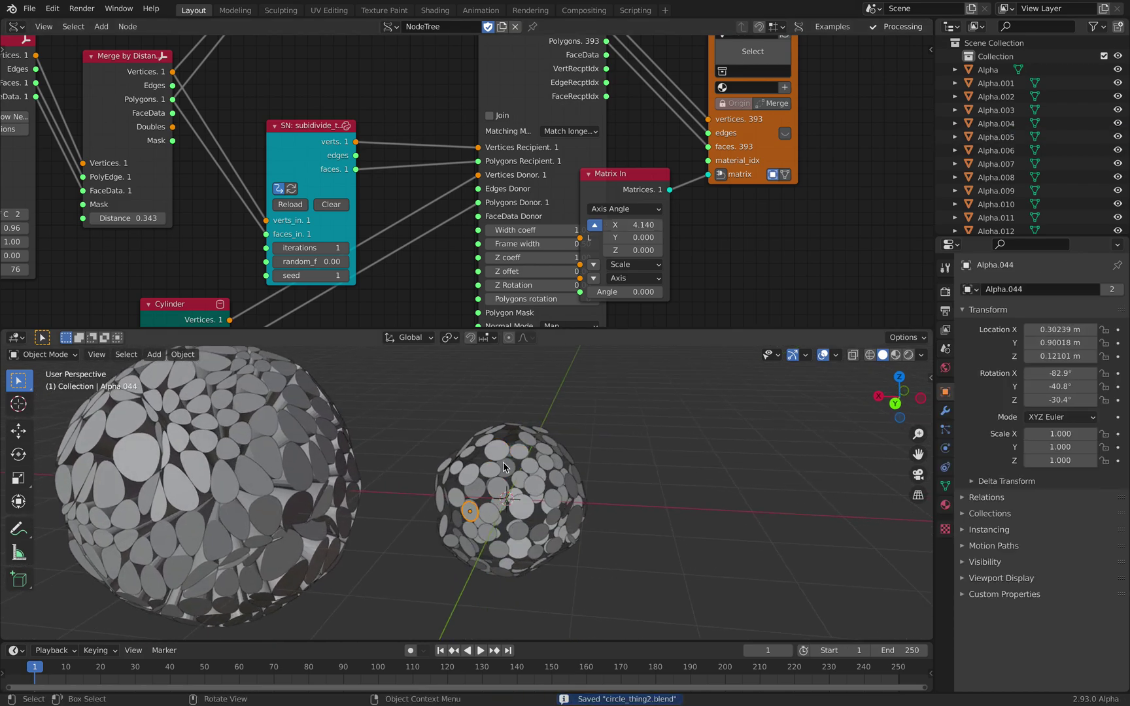
Set the viewport's solid shading color to Random, select single pieces of the larger sphere, and save
{"action": "left_click", "coordinate": [922, 355]}
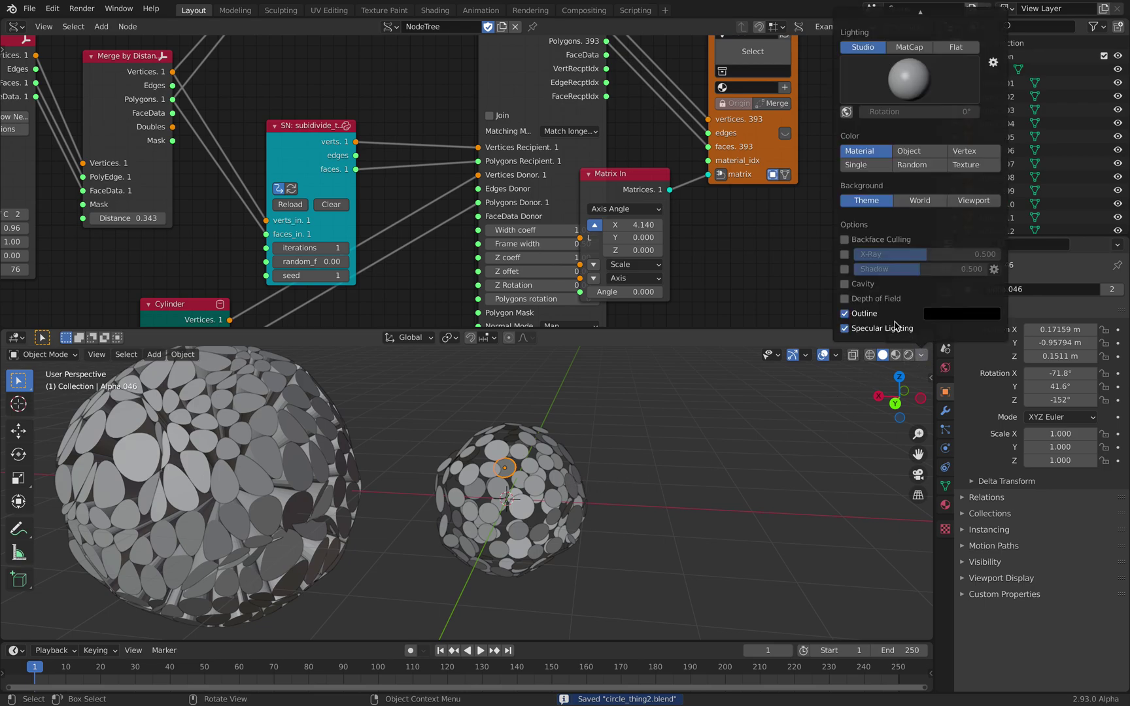
{"action": "left_click", "coordinate": [909, 164]}
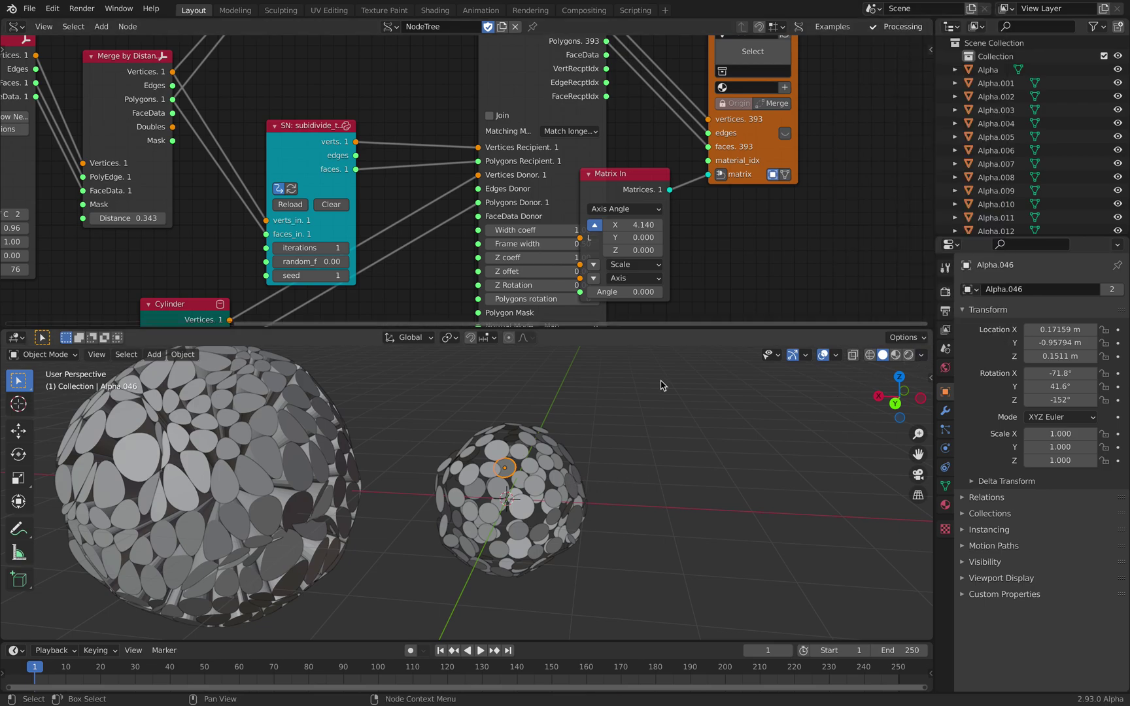
{"action": "middle_click_drag", "start_coordinate": [661, 384], "coordinate": [627, 426]}
{"action": "left_click", "coordinate": [353, 450]}
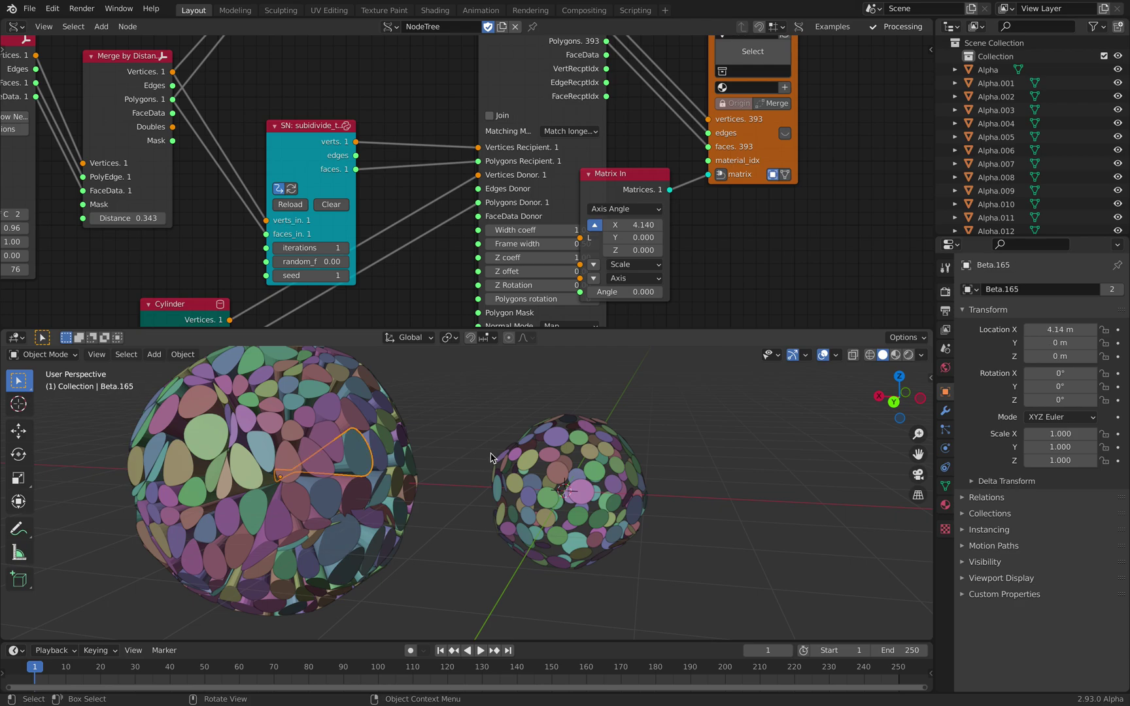
{"action": "left_click", "coordinate": [350, 417]}
{"action": "key", "text": "ctrl+s"}
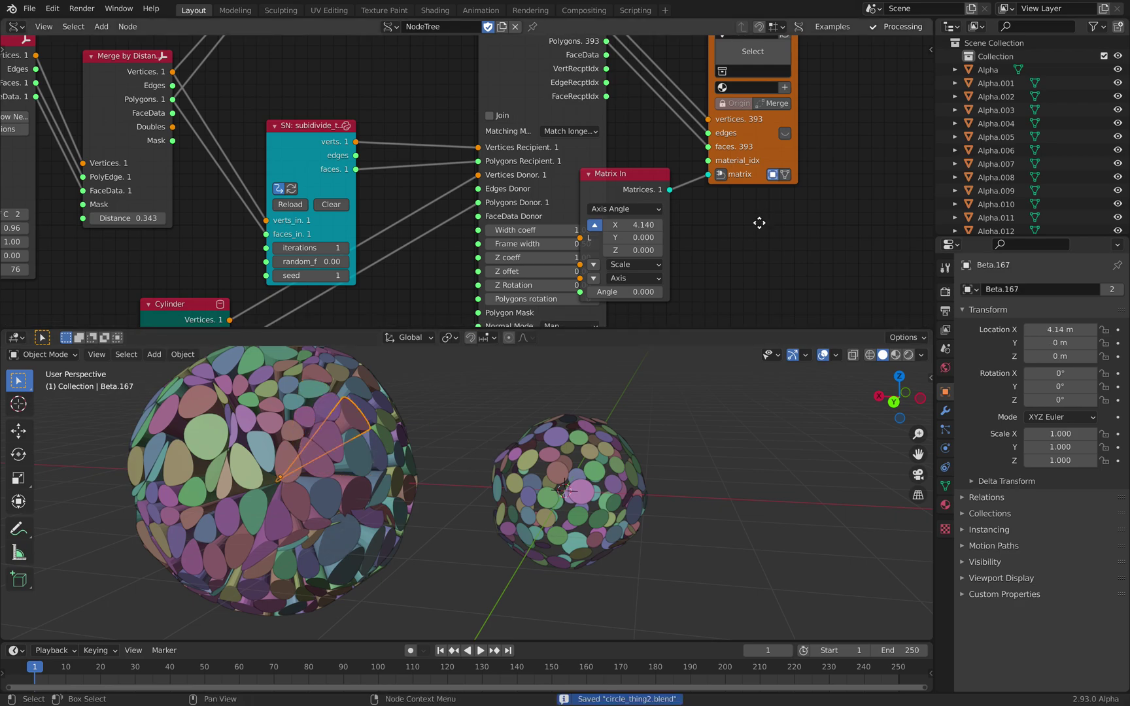
Reposition the Beta Mesh viewer beside Adaptive Polygons and turn on its Merge option
{"action": "middle_click_drag", "start_coordinate": [759, 222], "coordinate": [640, 335]}
{"action": "left_click_drag", "start_coordinate": [655, 217], "coordinate": [641, 257]}
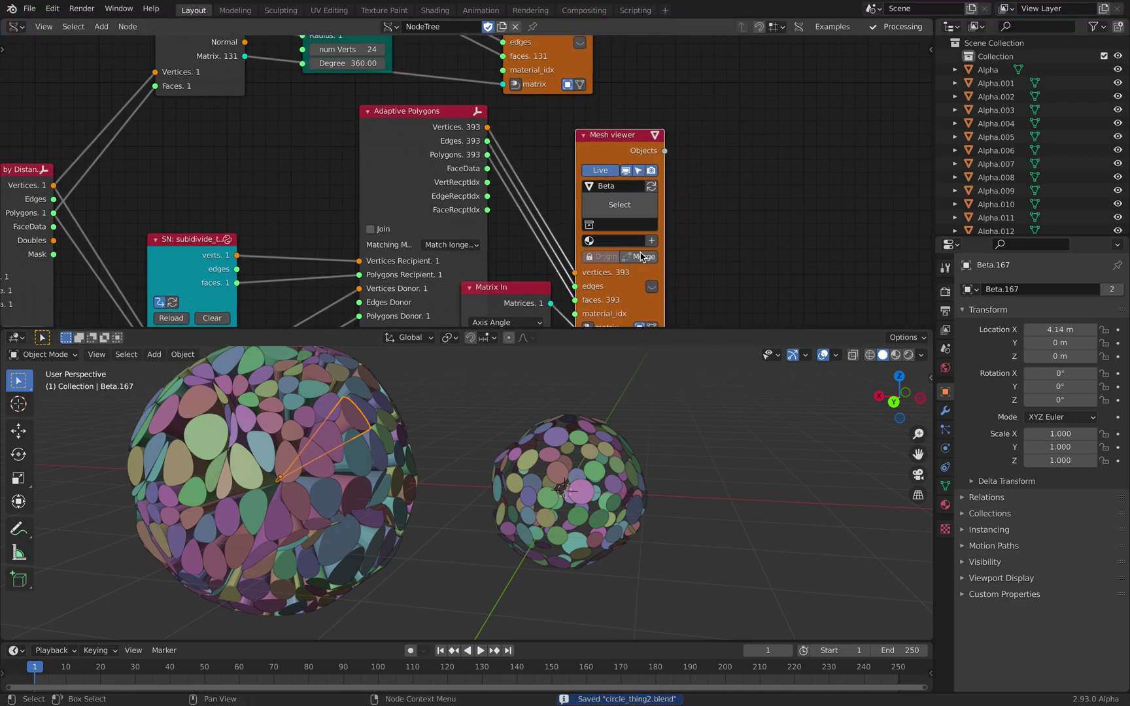
{"action": "left_click", "coordinate": [641, 256]}
{"action": "middle_click_drag", "start_coordinate": [333, 466], "coordinate": [316, 465]}
Spread out the Inscribed Circle, Circle and Alpha Mesh viewer nodes to make room between Circle and viewer, and save
{"action": "scroll", "coordinate": [557, 55], "scroll_direction": "down", "scroll_amount": 3}
{"action": "middle_click_drag", "start_coordinate": [557, 55], "coordinate": [466, 198]}
{"action": "left_click_drag", "start_coordinate": [442, 115], "coordinate": [539, 78]}
{"action": "left_click_drag", "start_coordinate": [290, 150], "coordinate": [311, 95]}
{"action": "middle_click_drag", "start_coordinate": [438, 145], "coordinate": [508, 125]}
{"action": "scroll", "coordinate": [510, 136], "scroll_direction": "up", "scroll_amount": 4}
{"action": "left_click", "coordinate": [612, 177]}
{"action": "middle_click_drag", "start_coordinate": [579, 111], "coordinate": [550, 207]}
{"action": "left_click_drag", "start_coordinate": [579, 194], "coordinate": [584, 193]}
{"action": "left_click_drag", "start_coordinate": [629, 239], "coordinate": [751, 235]}
{"action": "middle_click_drag", "start_coordinate": [612, 160], "coordinate": [592, 209]}
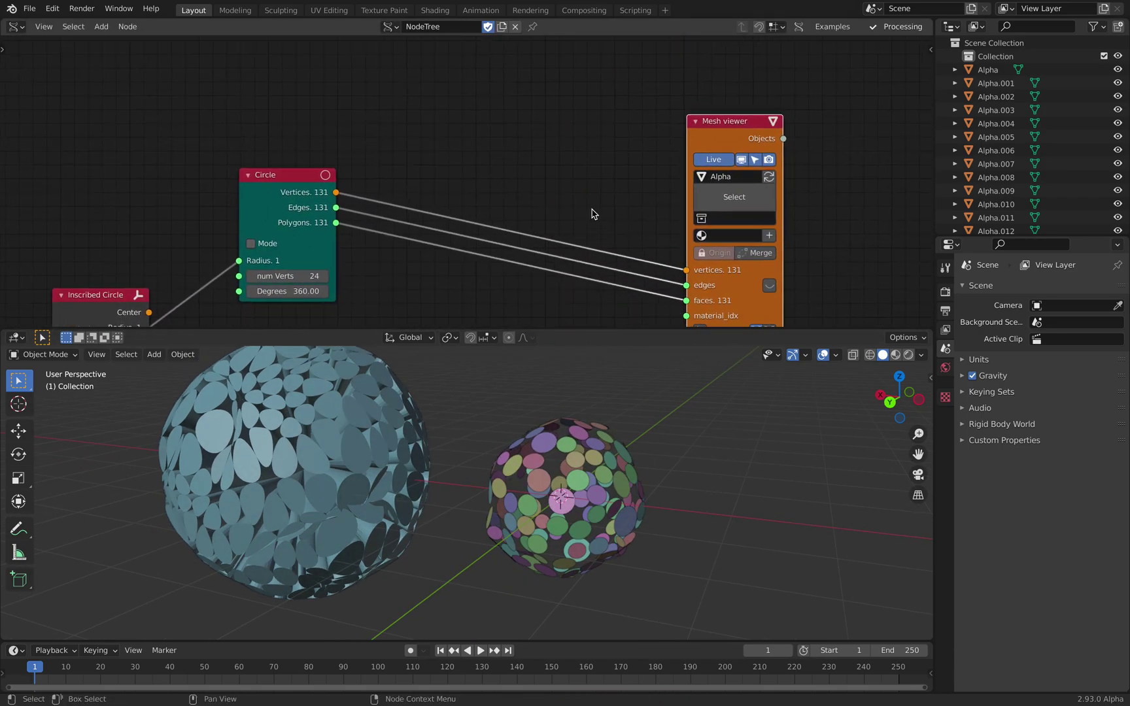
{"action": "key", "text": "ctrl+s"}
Add a Matrix Apply node with joining between the Circle node and the Alpha Mesh viewer
{"action": "key", "text": "shift+a"}
{"action": "left_click", "coordinate": [468, 130]}
{"action": "type", "text": "apply matr"}
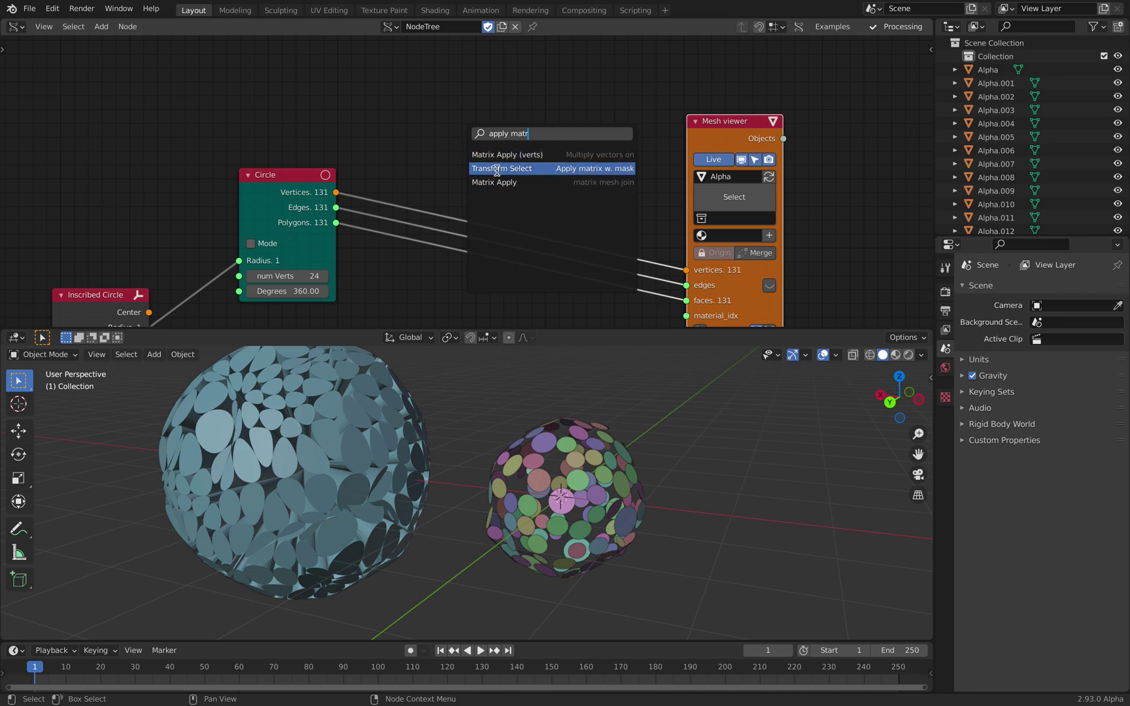
{"action": "left_click", "coordinate": [503, 182]}
{"action": "left_click", "coordinate": [507, 96]}
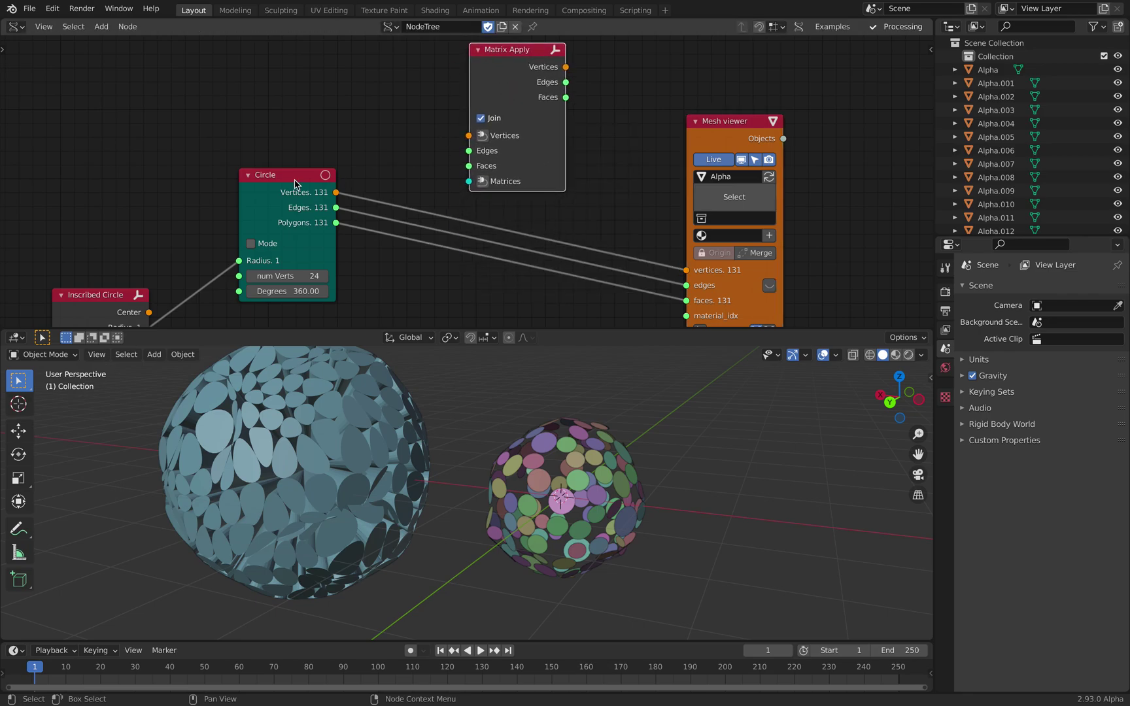
Link Circle's Vertices, Edges and Polygons to Matrix Apply, and Inscribed Circle's Matrix to its Matrices input
{"action": "left_click", "coordinate": [295, 184]}
{"action": "left_click", "coordinate": [507, 81], "text": "shift"}
{"action": "key", "text": "f"}
{"action": "scroll", "coordinate": [466, 243], "scroll_direction": "down", "scroll_amount": 3}
{"action": "middle_click_drag", "start_coordinate": [466, 243], "coordinate": [498, 127]}
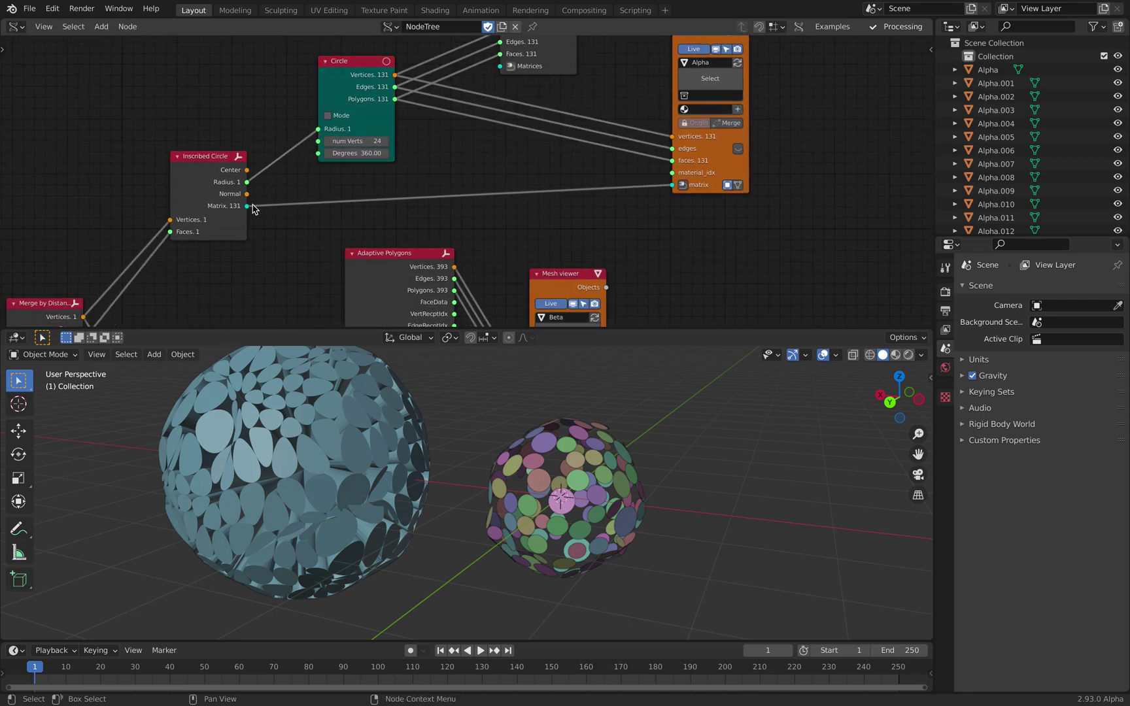
{"action": "middle_click_drag", "start_coordinate": [604, 83], "coordinate": [540, 247]}
{"action": "scroll", "coordinate": [512, 232], "scroll_direction": "up", "scroll_amount": 8}
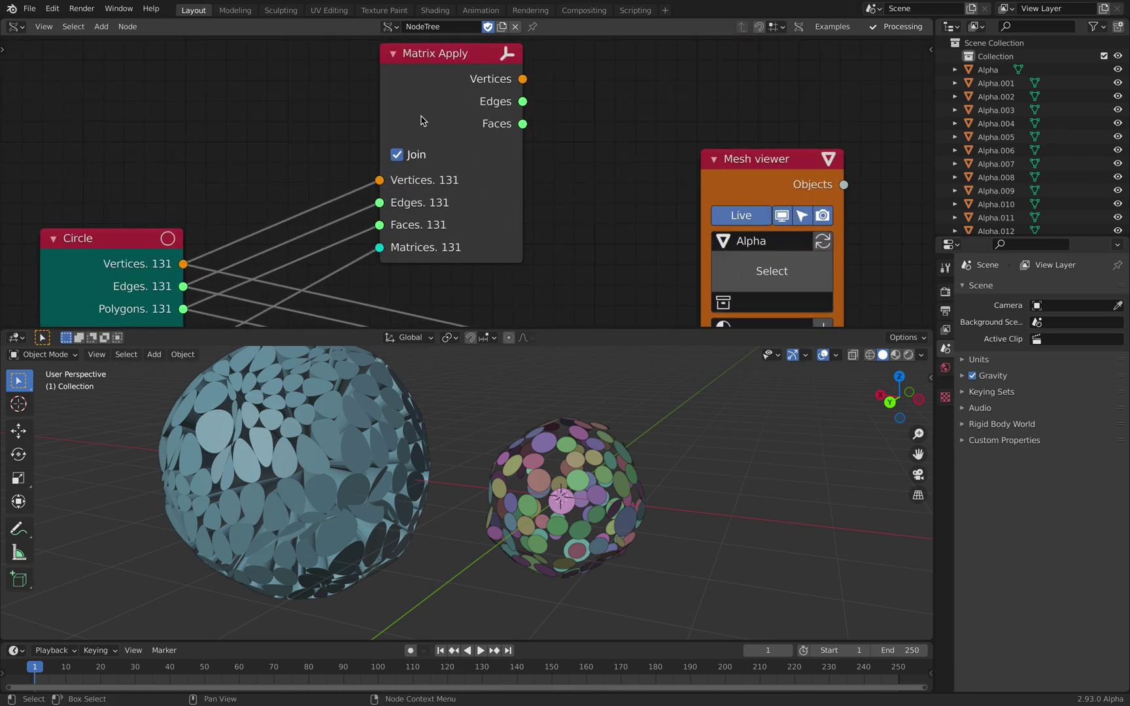
{"action": "scroll", "coordinate": [512, 257], "scroll_direction": "down", "scroll_amount": 6}
{"action": "middle_click_drag", "start_coordinate": [535, 223], "coordinate": [537, 147]}
{"action": "scroll", "coordinate": [537, 147], "scroll_direction": "down", "scroll_amount": 2}
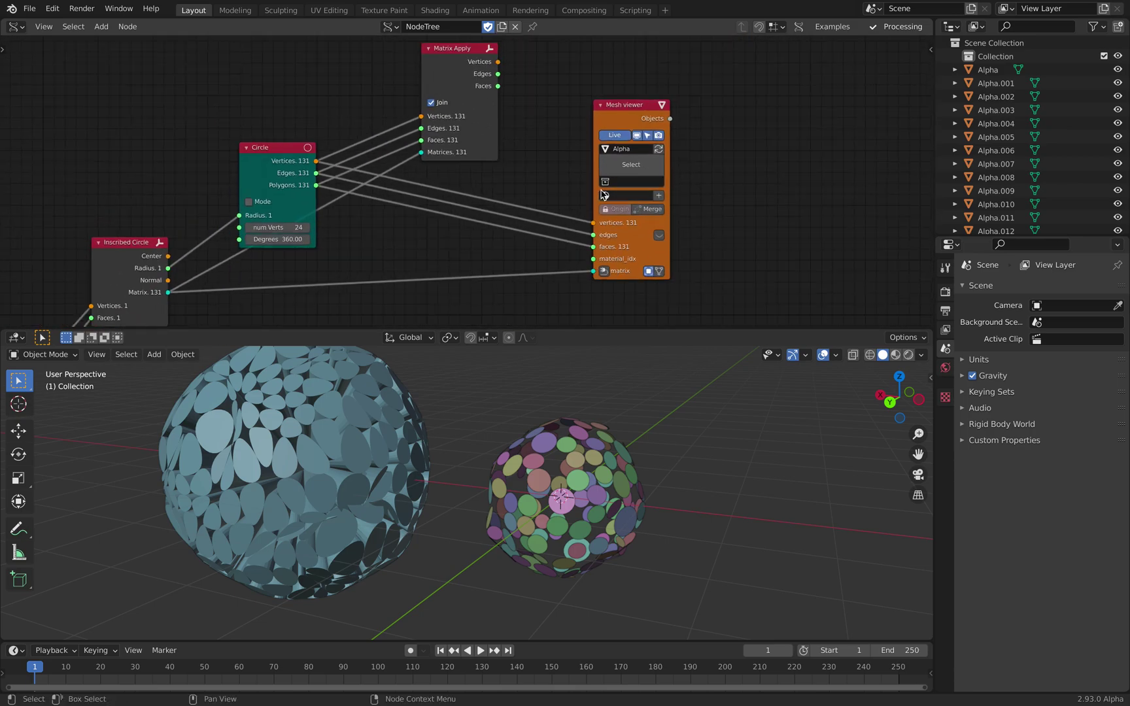
Feed the Alpha Mesh viewer from Matrix Apply's Vertices, Edges and Faces, replacing the direct Circle and Inscribed Circle links
{"action": "left_click_drag", "start_coordinate": [613, 225], "coordinate": [615, 197]}
{"action": "middle_click_drag", "start_coordinate": [522, 114], "coordinate": [525, 172]}
{"action": "left_click", "coordinate": [473, 131]}
{"action": "key", "text": "f"}
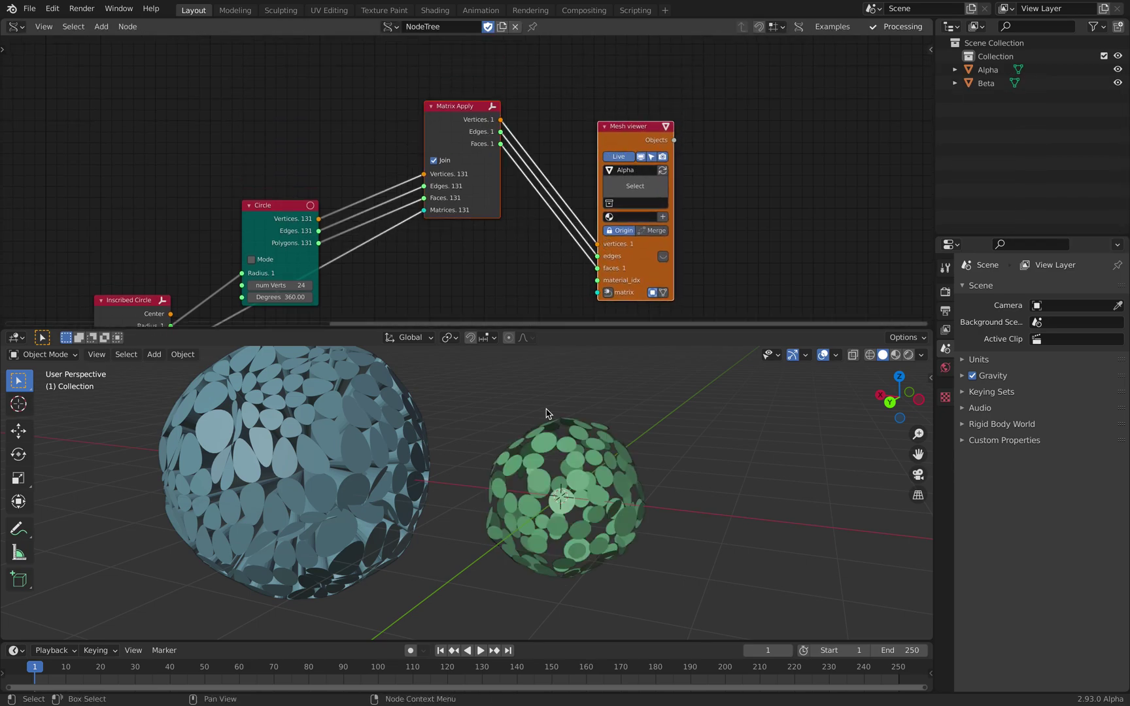
Select the joined Alpha circle sphere, save the file, and examine the sphere up close
{"action": "middle_click_drag", "start_coordinate": [546, 409], "coordinate": [592, 436]}
{"action": "left_click", "coordinate": [599, 467]}
{"action": "key", "text": "ctrl+s"}
{"action": "scroll", "coordinate": [557, 479], "scroll_direction": "up", "scroll_amount": 4}
{"action": "middle_click_drag", "start_coordinate": [665, 473], "coordinate": [549, 442], "text": "shift"}
{"action": "scroll", "coordinate": [555, 496], "scroll_direction": "down", "scroll_amount": 3}
{"action": "middle_click_drag", "start_coordinate": [556, 495], "coordinate": [521, 500]}
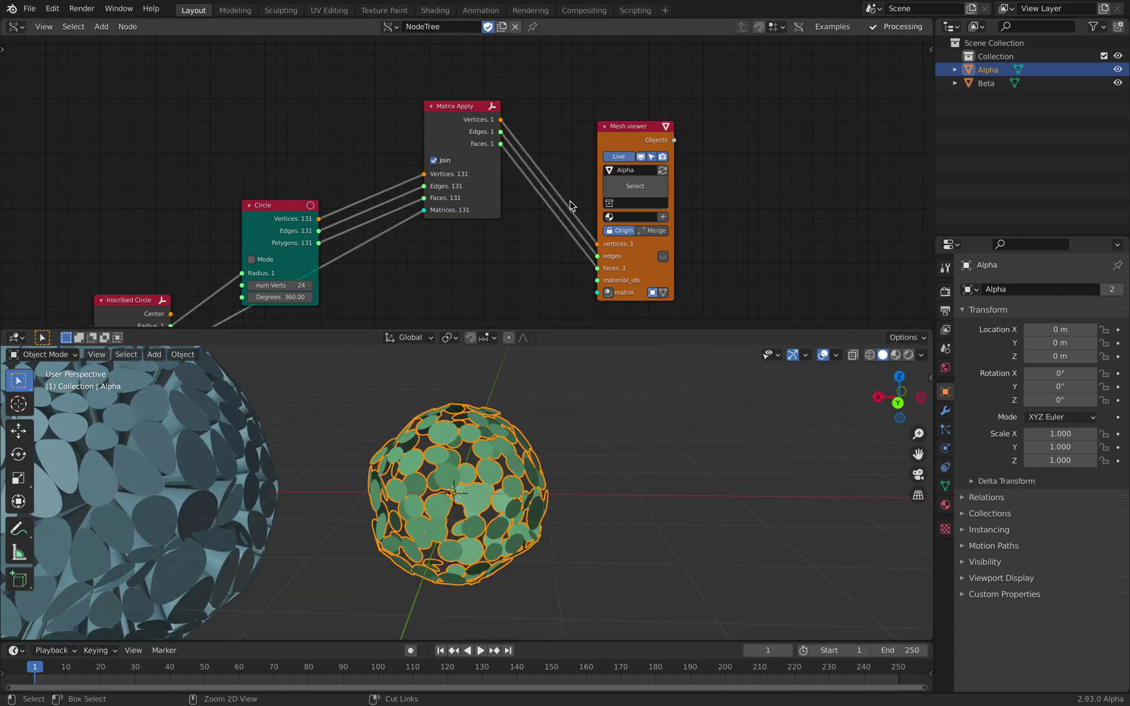
Move the Alpha Mesh viewer farther from Matrix Apply and lower Matrix Apply to make room for another node
{"action": "left_click_drag", "start_coordinate": [623, 127], "coordinate": [782, 121]}
{"action": "left_click_drag", "start_coordinate": [469, 119], "coordinate": [456, 164]}
{"action": "middle_click_drag", "start_coordinate": [576, 106], "coordinate": [509, 146]}
{"action": "scroll", "coordinate": [508, 147], "scroll_direction": "up", "scroll_amount": 2}
Add an Extrude Separate Faces node between Matrix Apply and the Alpha Mesh viewer
{"action": "key", "text": "alt+space"}
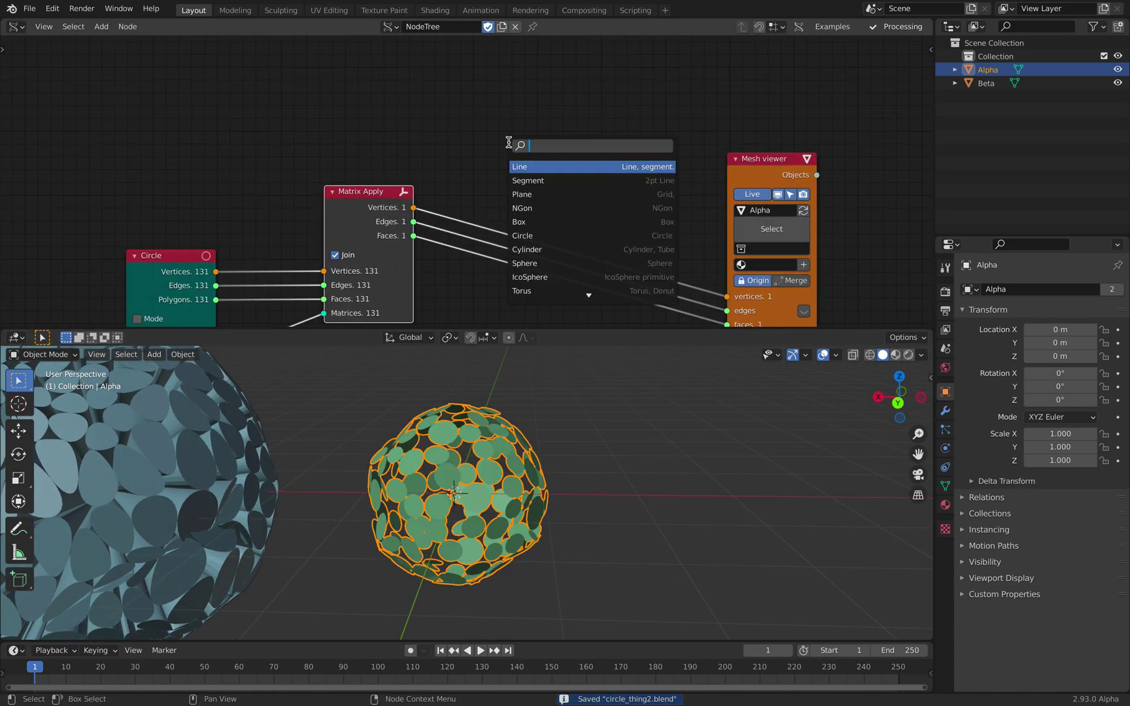
{"action": "type", "text": "extrude poly"}
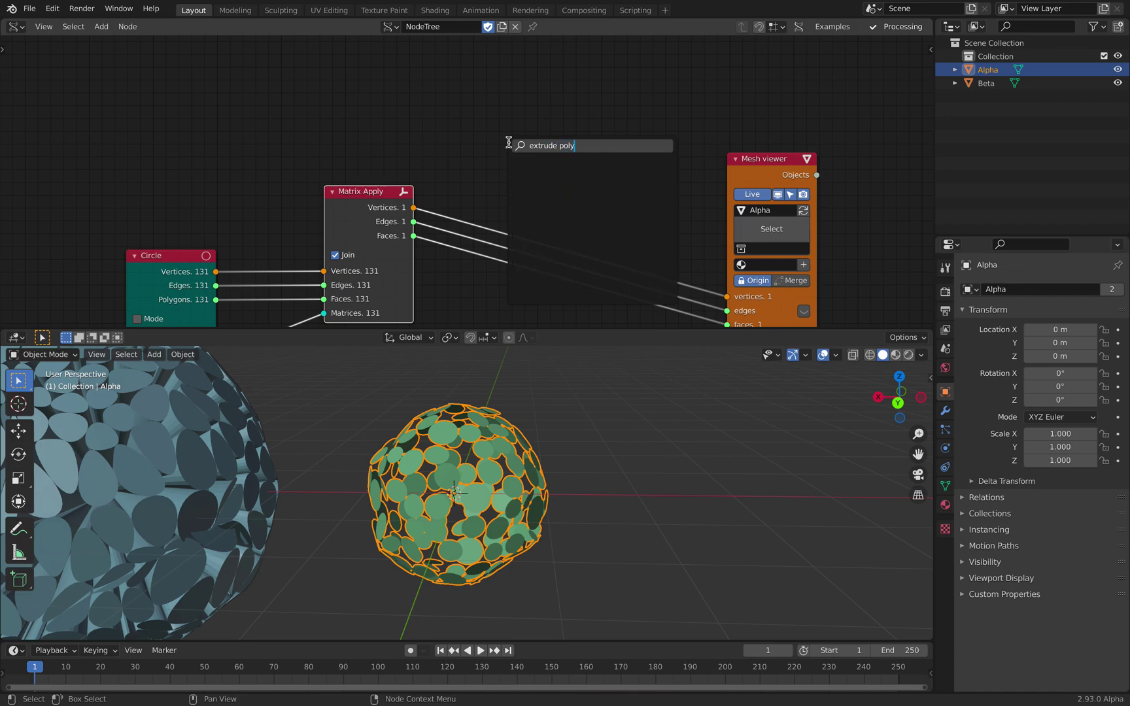
{"action": "key", "text": "BackSpace"}
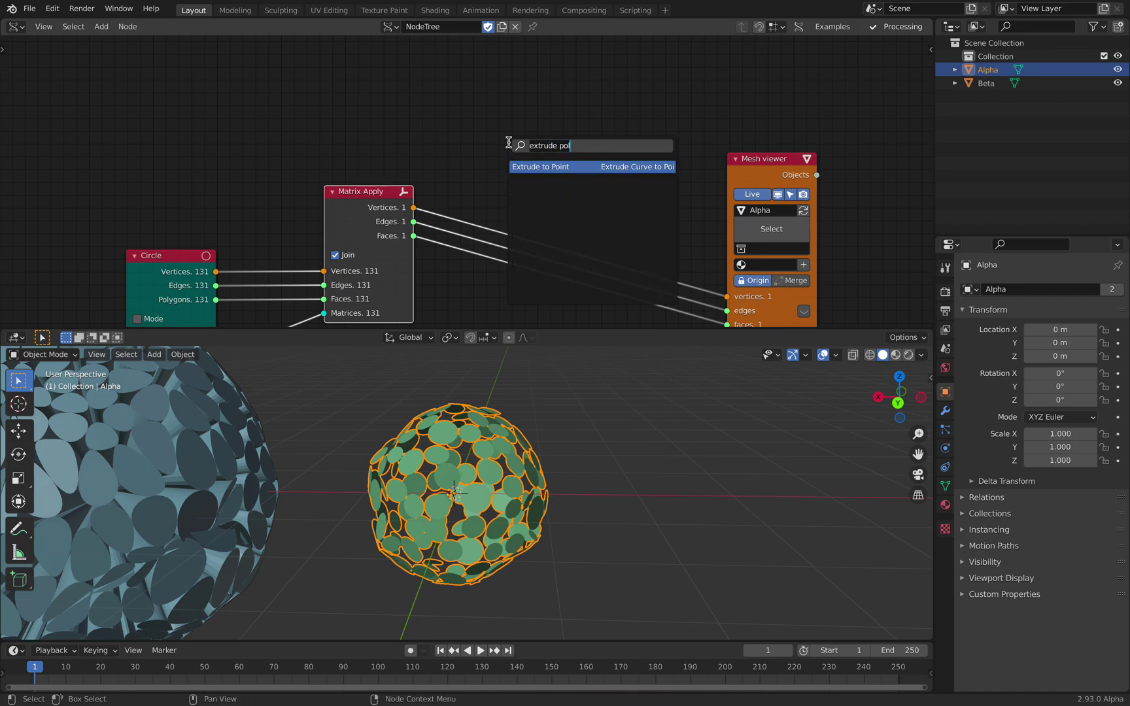
{"action": "key", "text": "BackSpace"}
{"action": "key", "text": "BackSpace"}
{"action": "key", "text": "BackSpace"}
{"action": "type", "text": "s"}
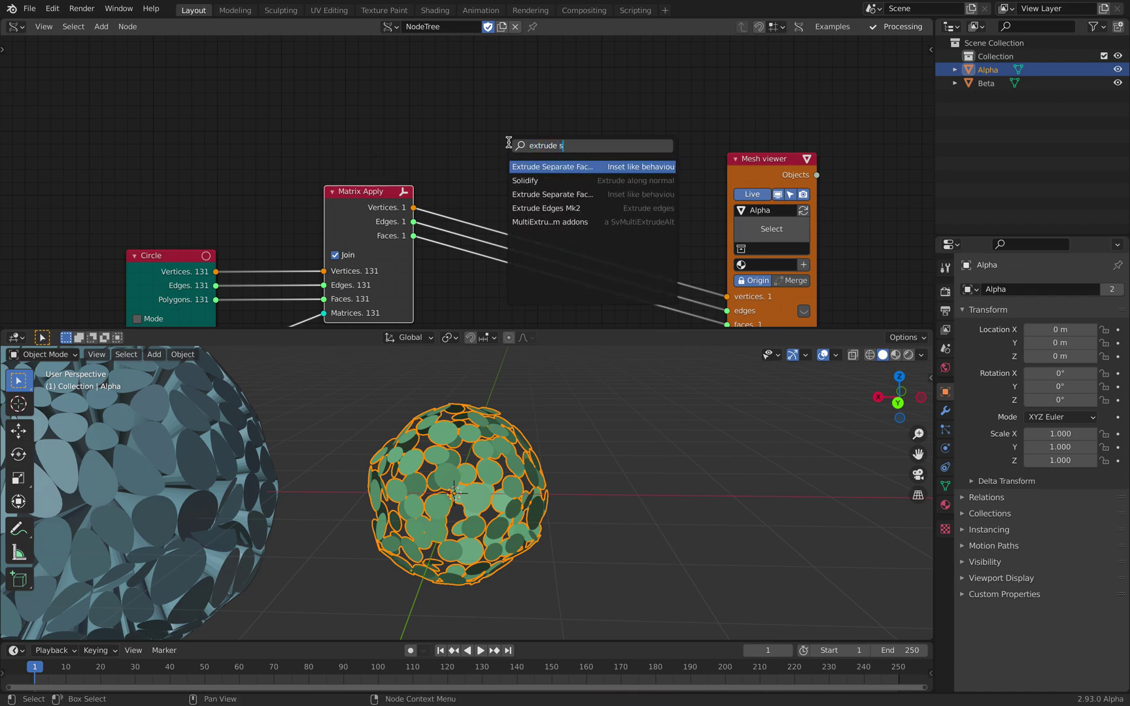
{"action": "type", "text": "e"}
{"action": "key", "text": "Down"}
{"action": "key", "text": "Up"}
{"action": "key", "text": "Down"}
{"action": "key", "text": "Up"}
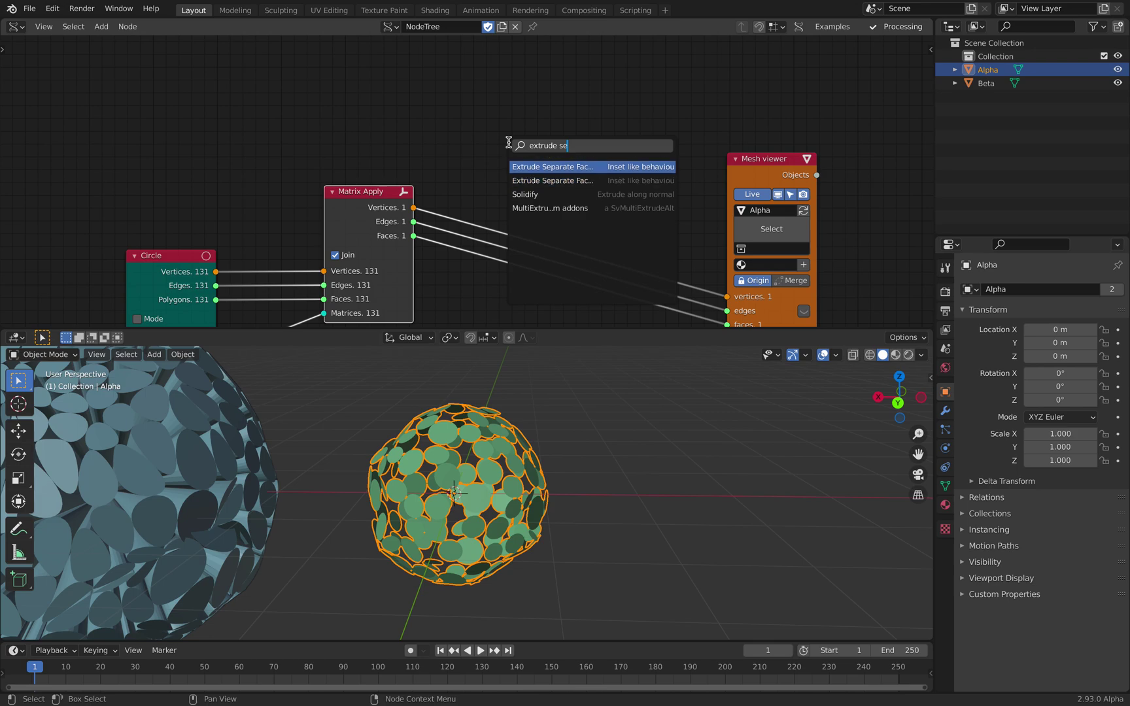
{"action": "key", "text": "Down"}
{"action": "key", "text": "Up"}
{"action": "key", "text": "Down"}
{"action": "key", "text": "Up"}
{"action": "key", "text": "Down"}
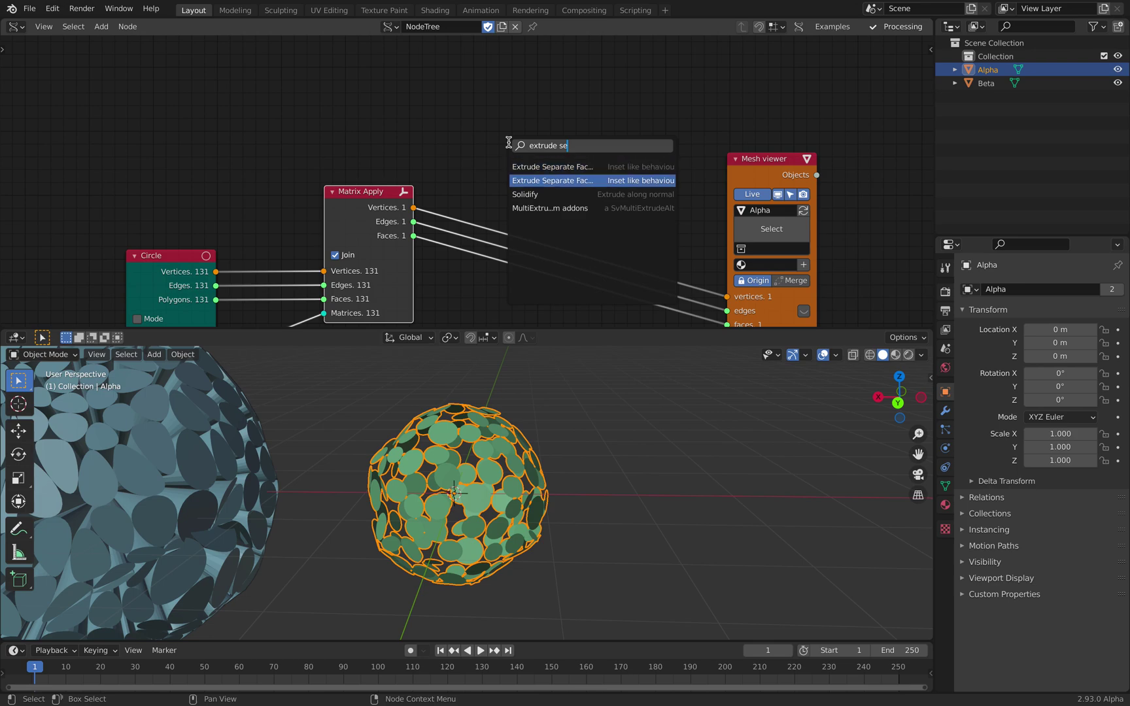
{"action": "key", "text": "Up"}
{"action": "key", "text": "Return"}
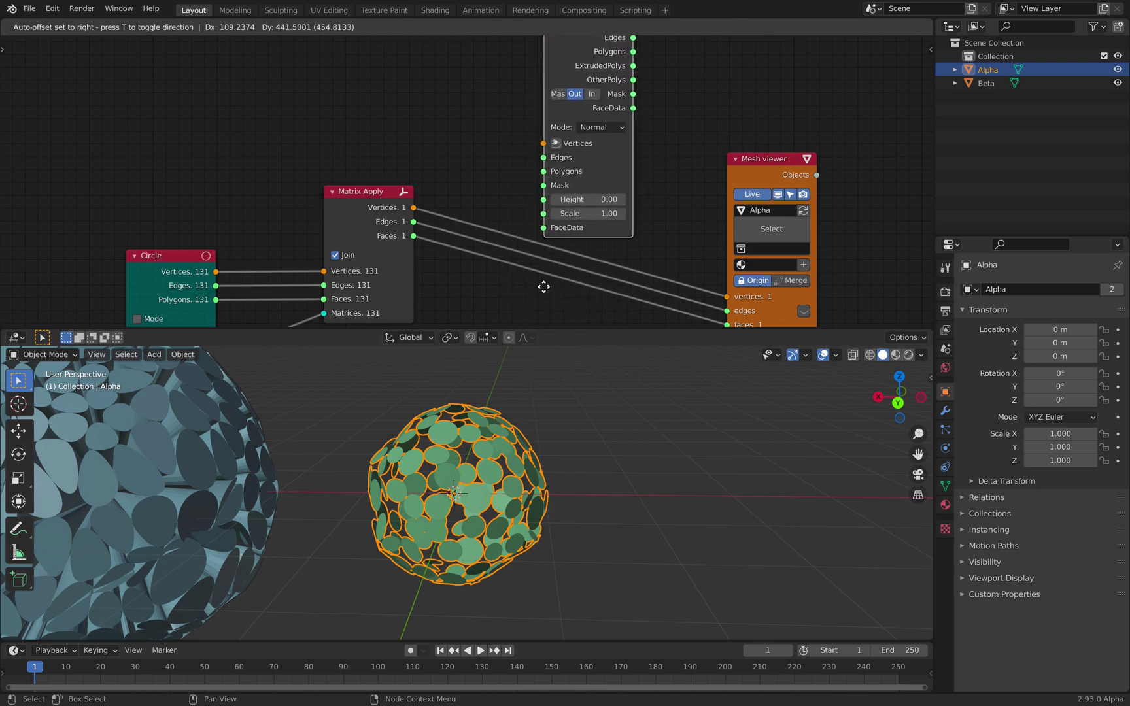
{"action": "left_click", "coordinate": [547, 243]}
Route Matrix Apply's Vertices, Edges and Faces through Extrude Separate Faces into the Alpha Mesh viewer
{"action": "middle_click_drag", "start_coordinate": [434, 216], "coordinate": [414, 263]}
{"action": "left_click", "coordinate": [366, 240]}
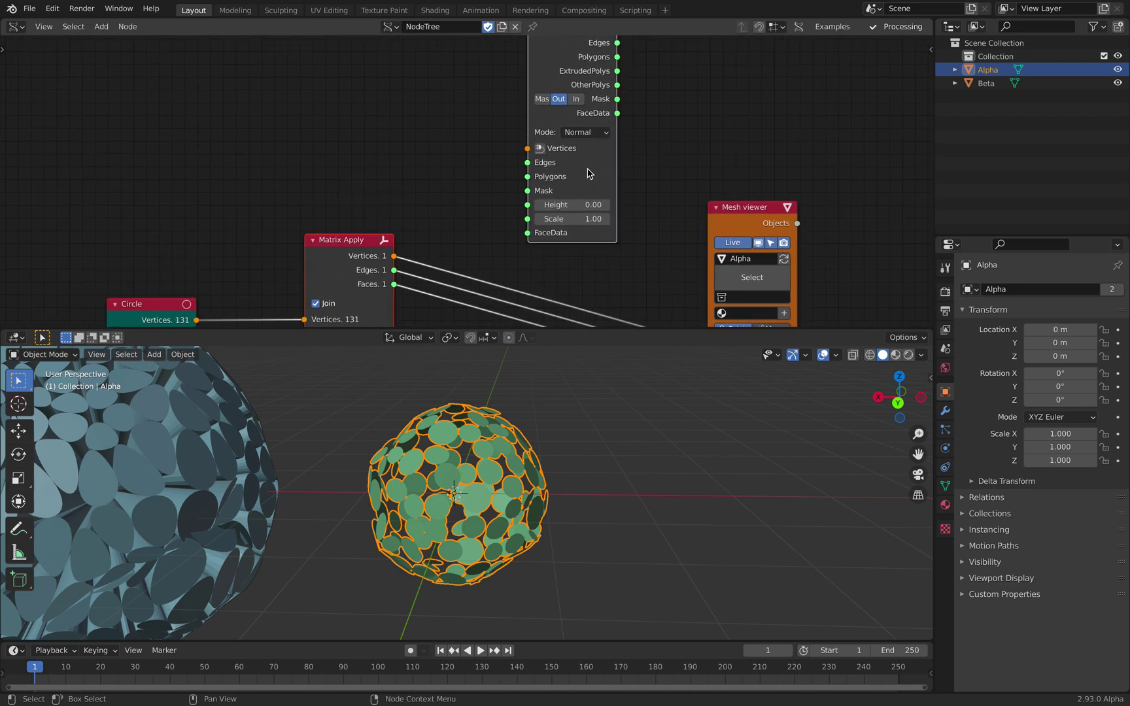
{"action": "key", "text": "f"}
{"action": "key", "text": "f"}
{"action": "key", "text": "f"}
{"action": "left_click_drag", "start_coordinate": [565, 63], "coordinate": [541, 116]}
{"action": "left_click", "coordinate": [740, 260]}
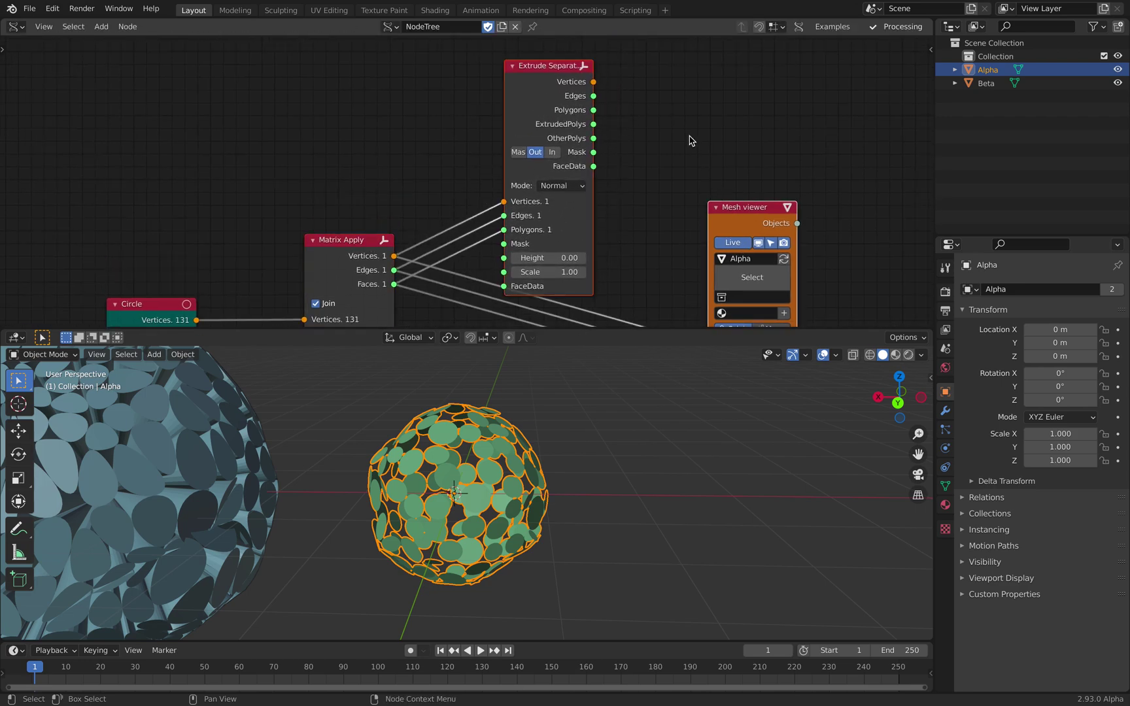
{"action": "left_click_drag", "start_coordinate": [734, 216], "coordinate": [727, 121]}
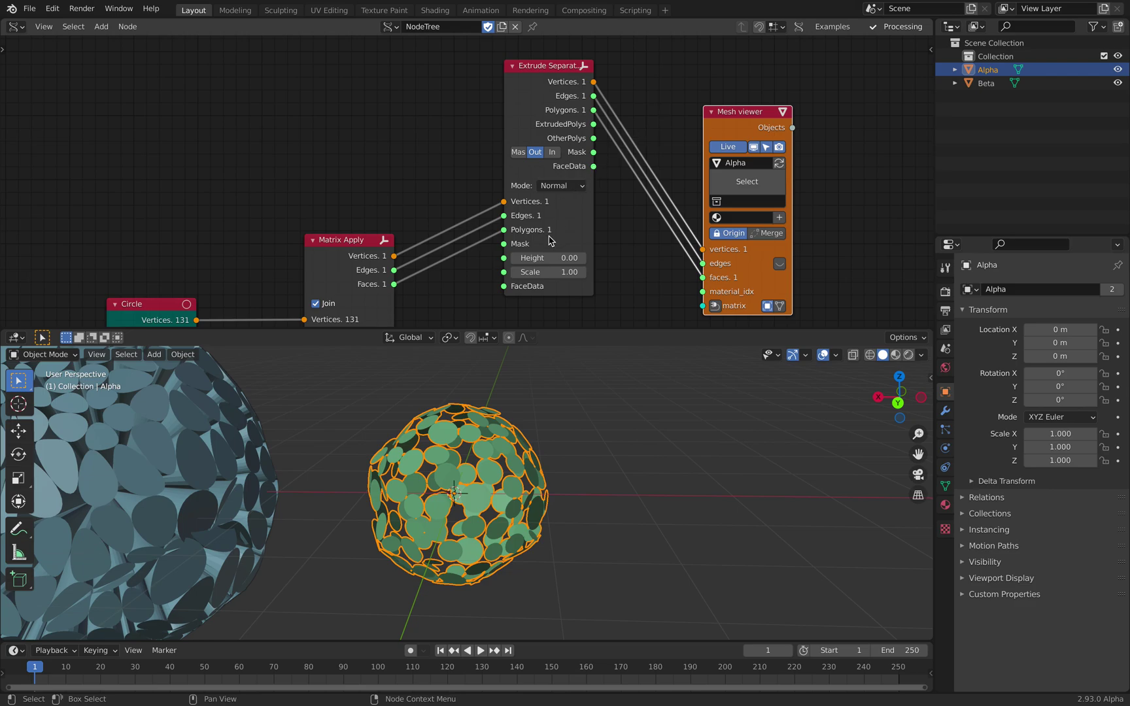
Set the extrusion's Height to 0.22 and Scale to 0.78, and save the file
{"action": "mouse_move", "coordinate": [545, 258]}
{"action": "left_mouse_down"}
{"action": "mouse_move", "coordinate": [579, 257]}
{"action": "mouse_move", "coordinate": [540, 272]}
{"action": "left_mouse_up"}
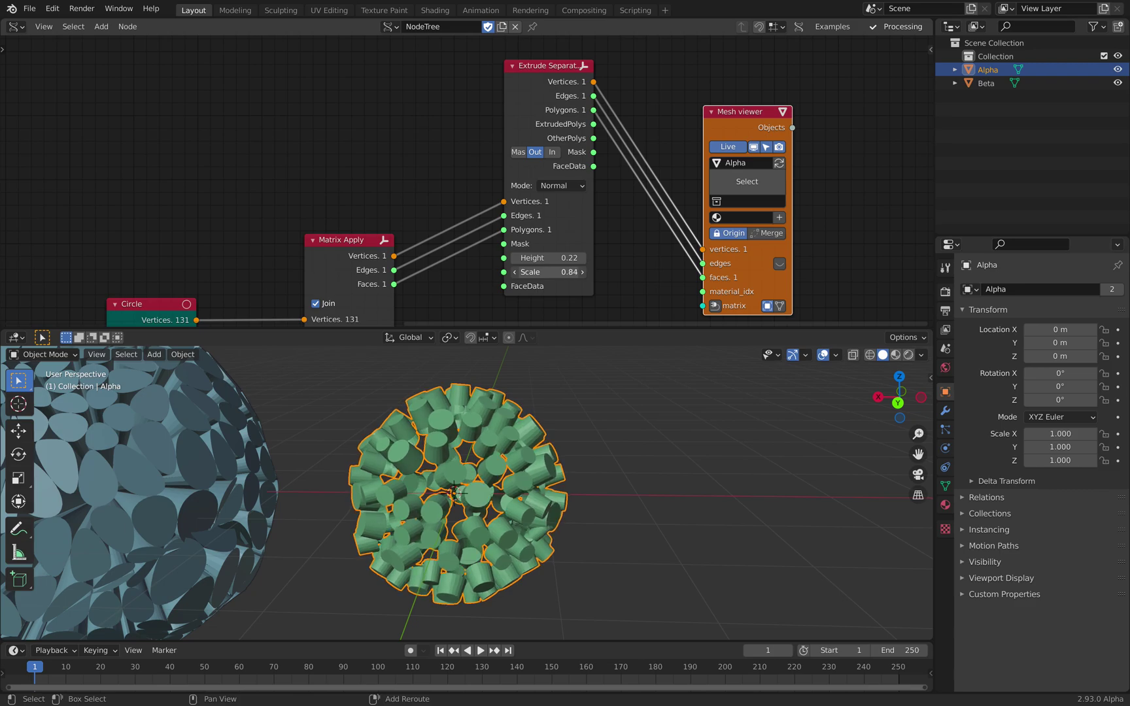
{"action": "left_click_drag", "start_coordinate": [549, 272], "coordinate": [541, 272]}
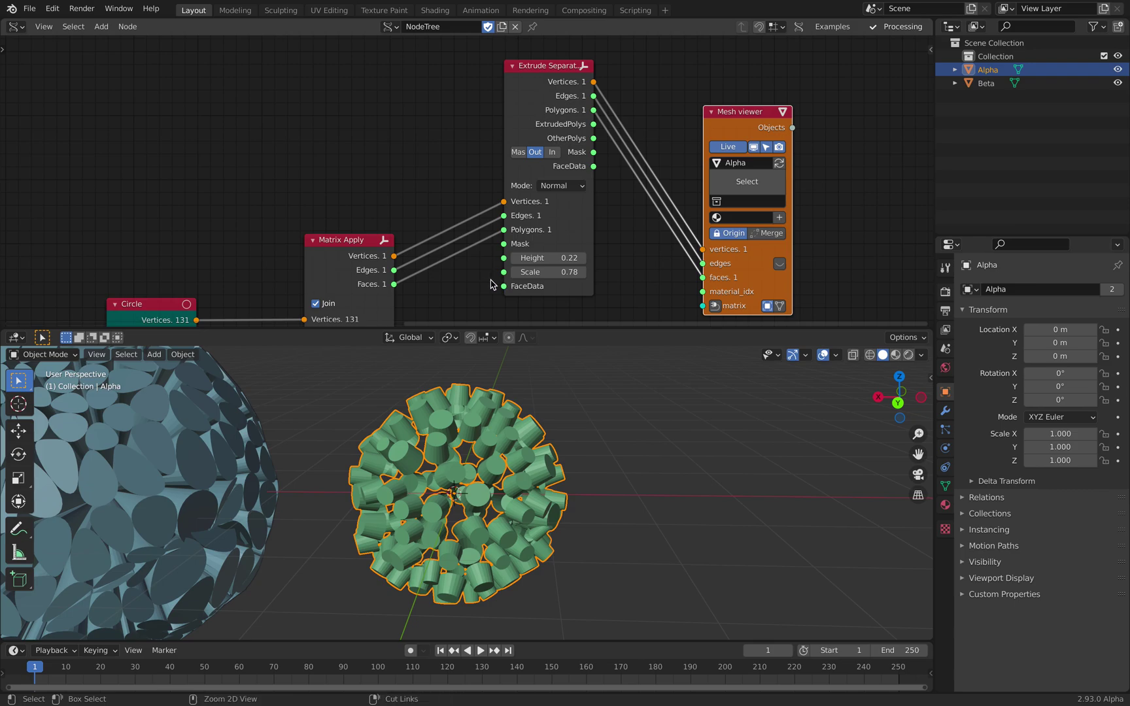
{"action": "key", "text": "ctrl+s"}
Move the Circle and Inscribed Circle nodes apart to make room between them
{"action": "middle_click_drag", "start_coordinate": [490, 285], "coordinate": [593, 188]}
{"action": "middle_click_drag", "start_coordinate": [282, 269], "coordinate": [501, 170]}
{"action": "left_click_drag", "start_coordinate": [449, 133], "coordinate": [466, 87]}
{"action": "middle_click_drag", "start_coordinate": [396, 164], "coordinate": [496, 120]}
{"action": "left_click_drag", "start_coordinate": [407, 193], "coordinate": [380, 180]}
{"action": "middle_click_drag", "start_coordinate": [419, 170], "coordinate": [398, 212]}
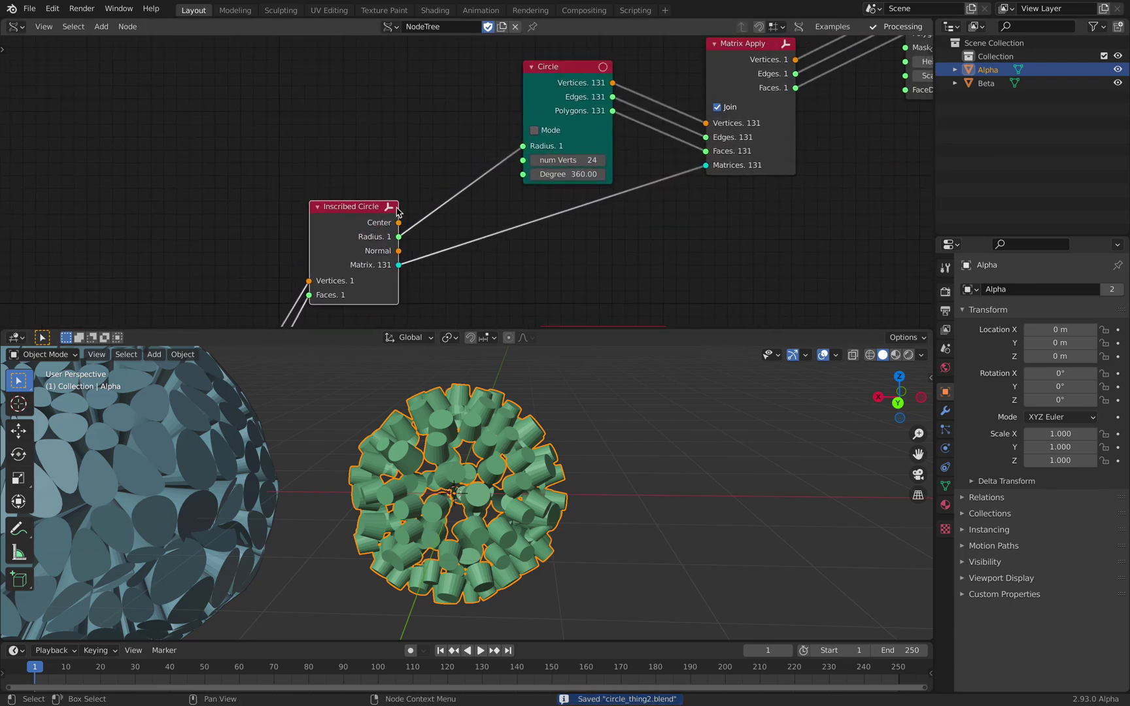
{"action": "scroll", "coordinate": [398, 219], "scroll_direction": "up", "scroll_amount": 1}
{"action": "left_click_drag", "start_coordinate": [355, 220], "coordinate": [329, 195]}
{"action": "middle_click_drag", "start_coordinate": [414, 119], "coordinate": [392, 185]}
Insert a Multiply math node on the link from Inscribed Circle's Radius to Circle's Radius
{"action": "key", "text": "alt+space"}
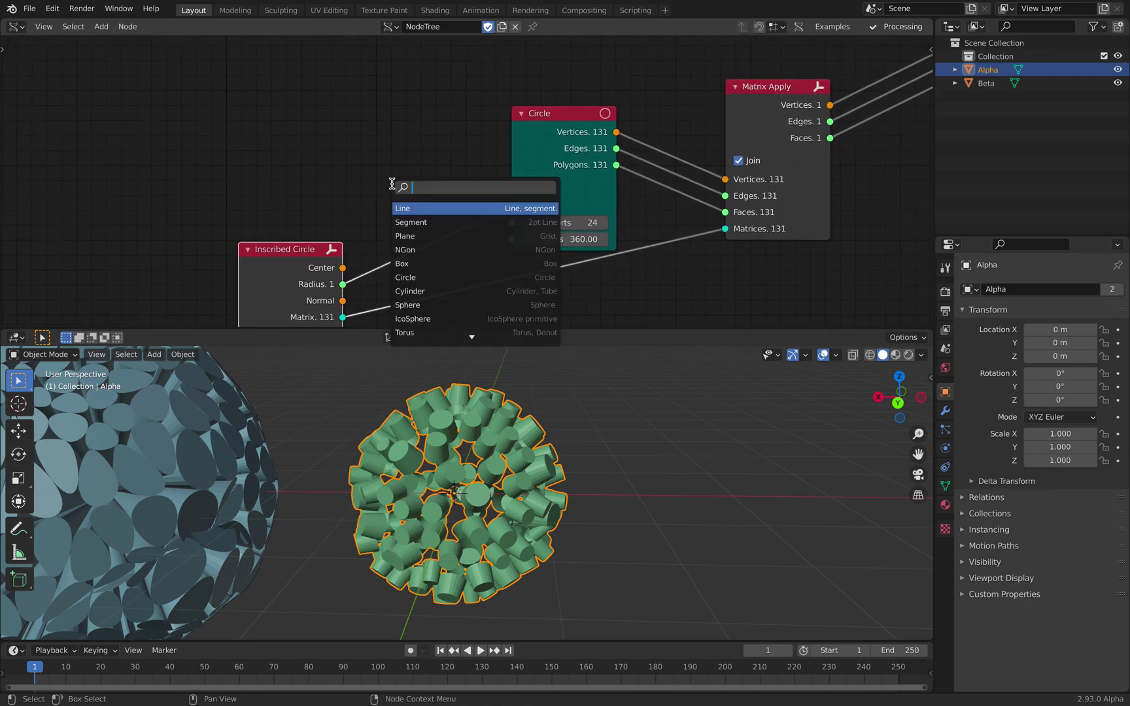
{"action": "type", "text": "math"}
{"action": "key", "text": "Down"}
{"action": "key", "text": "Down"}
{"action": "key", "text": "Down"}
{"action": "key", "text": "Return"}
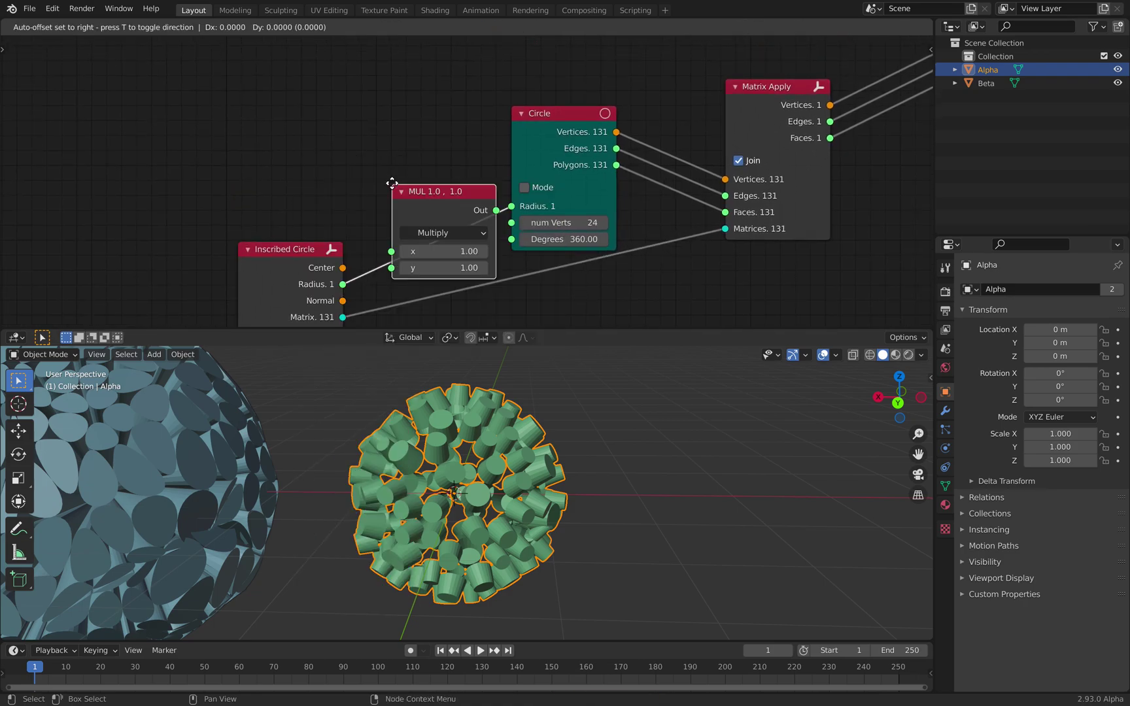
{"action": "left_click", "coordinate": [439, 256]}
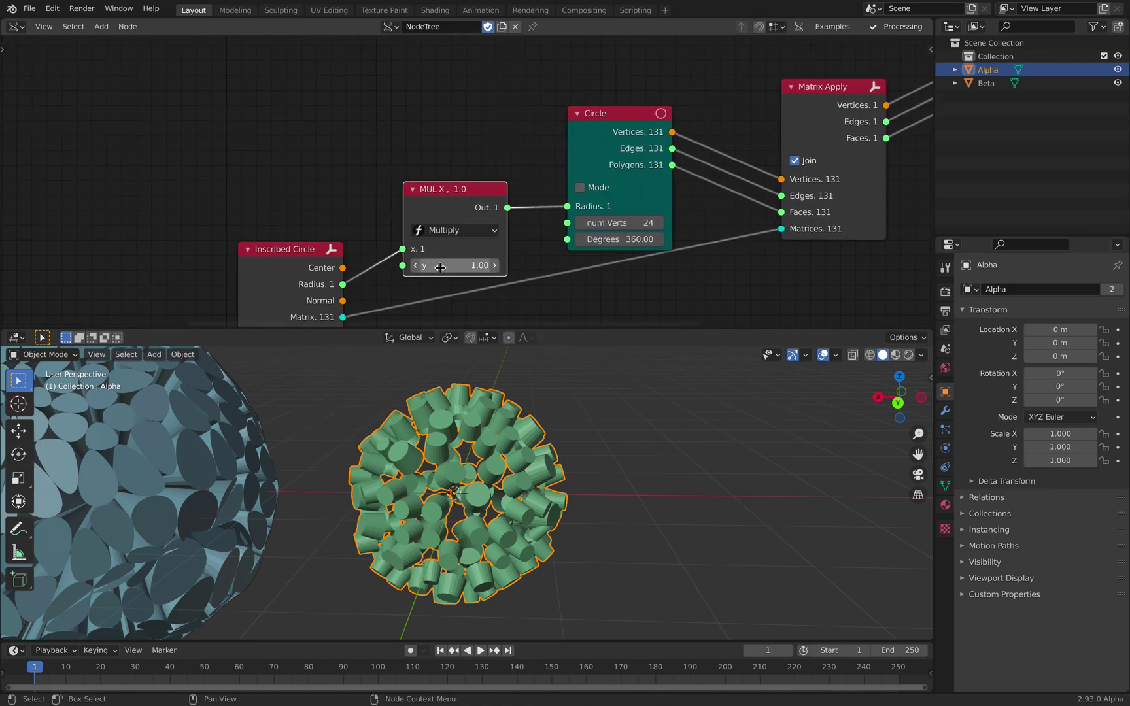
Set the Multiply node's y value to 1.42 and save the file
{"action": "left_click_drag", "start_coordinate": [457, 265], "coordinate": [511, 265]}
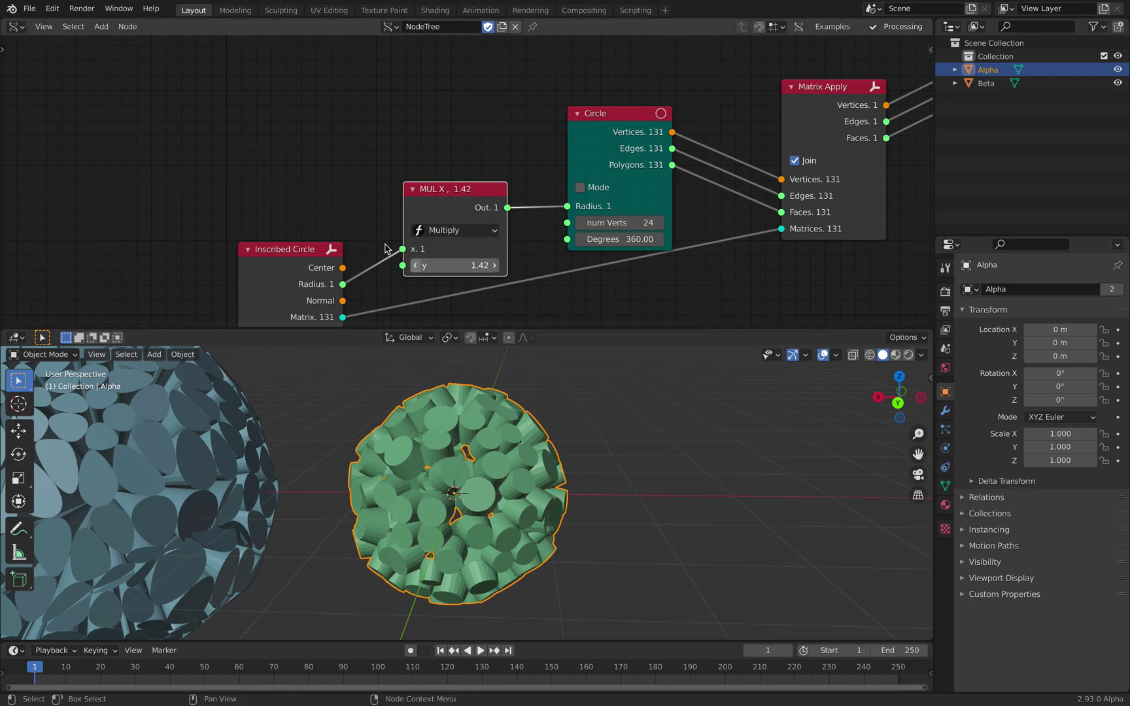
{"action": "middle_click_drag", "start_coordinate": [328, 278], "coordinate": [364, 149]}
{"action": "key", "text": "ctrl+s"}
Reposition the Merge by Distance and Subdivide nodes for a tidier layout
{"action": "scroll", "coordinate": [364, 150], "scroll_direction": "down", "scroll_amount": 5}
{"action": "middle_click_drag", "start_coordinate": [321, 241], "coordinate": [446, 138]}
{"action": "left_click_drag", "start_coordinate": [385, 207], "coordinate": [377, 175]}
{"action": "middle_click_drag", "start_coordinate": [272, 187], "coordinate": [389, 164]}
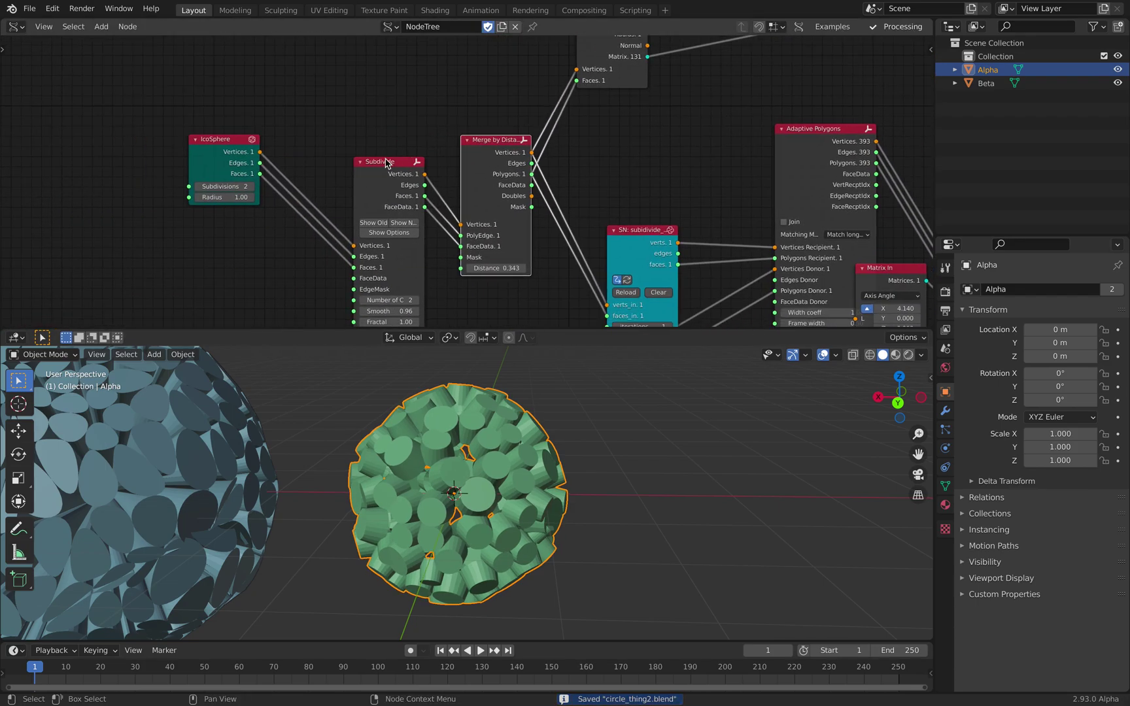
{"action": "left_click_drag", "start_coordinate": [388, 164], "coordinate": [356, 143]}
Reduce the Circle node's number of vertices to 12 and save the file
{"action": "middle_click_drag", "start_coordinate": [446, 127], "coordinate": [141, 325]}
{"action": "scroll", "coordinate": [571, 209], "scroll_direction": "up", "scroll_amount": 3}
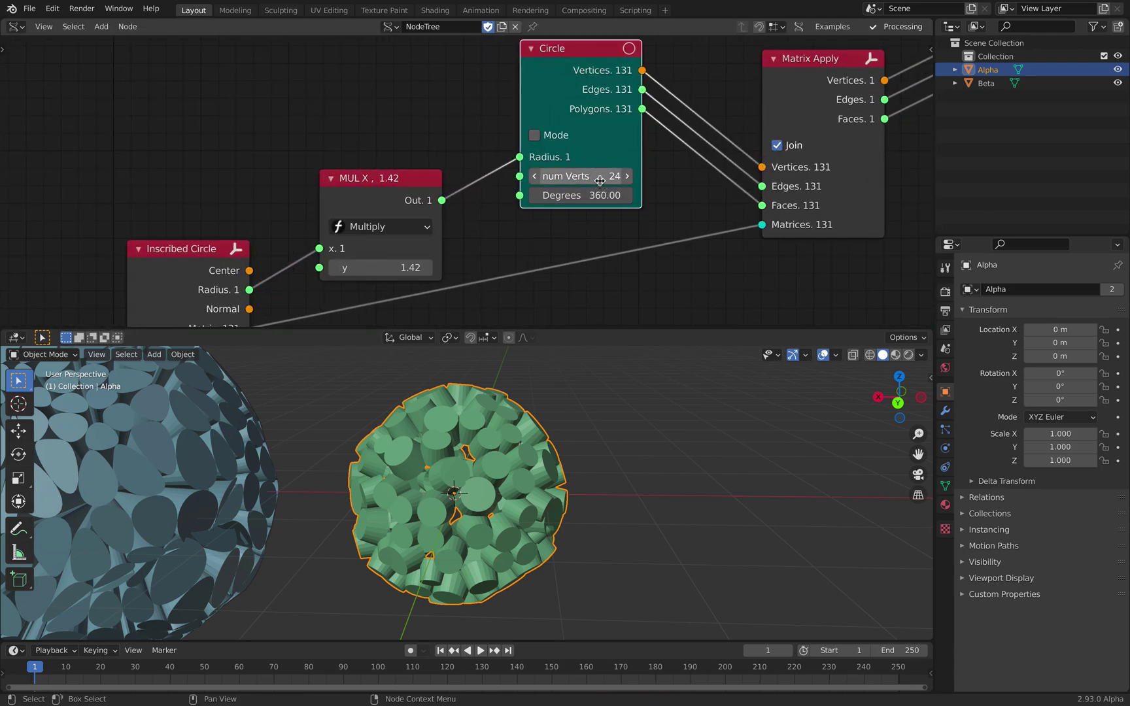
{"action": "left_click", "coordinate": [600, 180]}
{"action": "key", "text": "Return"}
{"action": "middle_click_drag", "start_coordinate": [681, 180], "coordinate": [627, 231]}
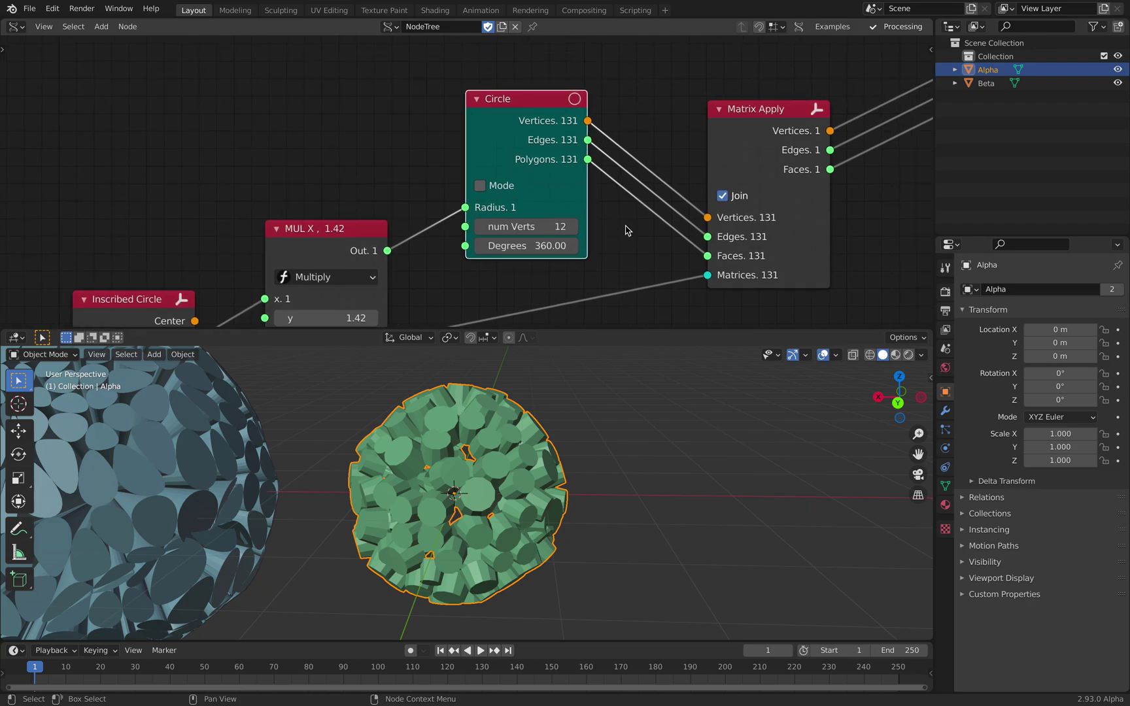
{"action": "key", "text": "ctrl+s"}
Insert a Randomize node on the Vertices link between Circle and Matrix Apply
{"action": "left_click_drag", "start_coordinate": [570, 115], "coordinate": [553, 133]}
{"action": "key", "text": "alt+space"}
{"action": "type", "text": "randomize"}
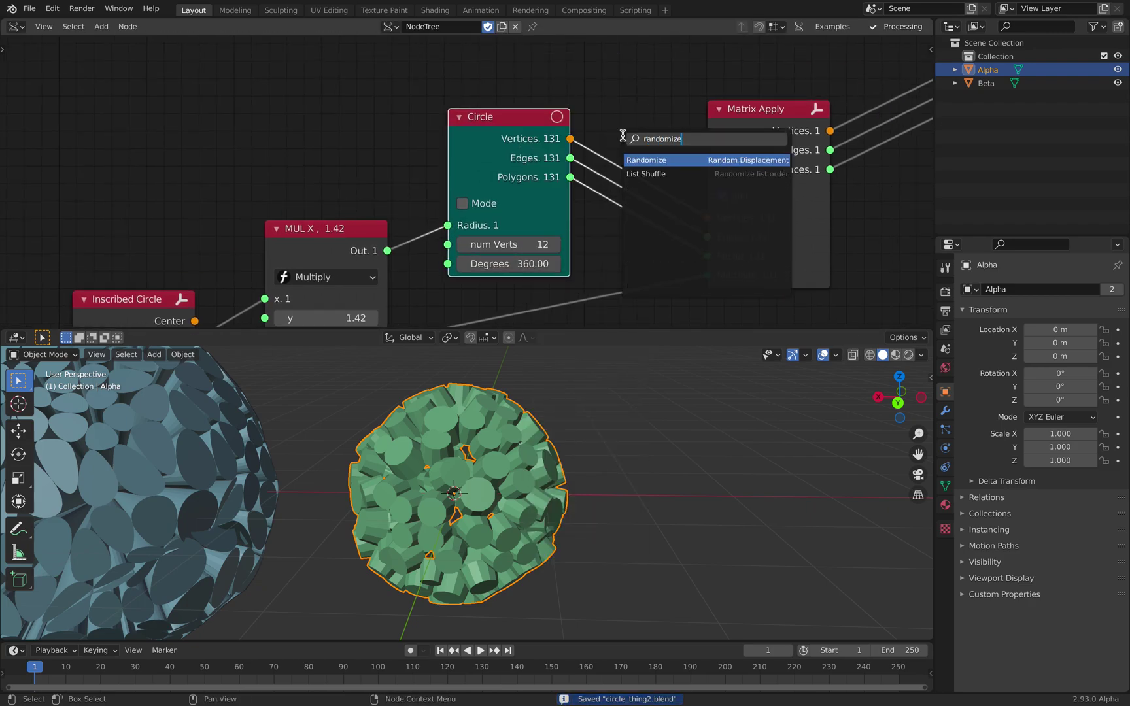
{"action": "key", "text": "Return"}
{"action": "left_click", "coordinate": [615, 103]}
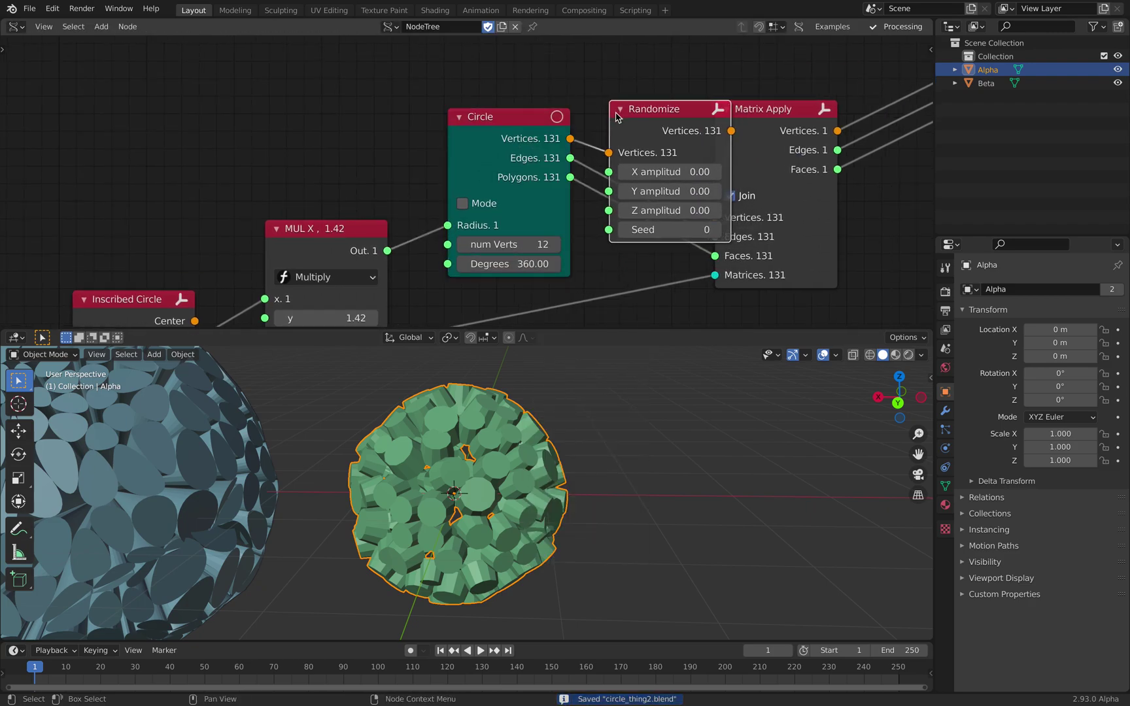
Set Randomize's X amplitude to 0.09, Y amplitude to 0.10 and Seed to 24, and save the file
{"action": "left_click_drag", "start_coordinate": [696, 171], "coordinate": [729, 191]}
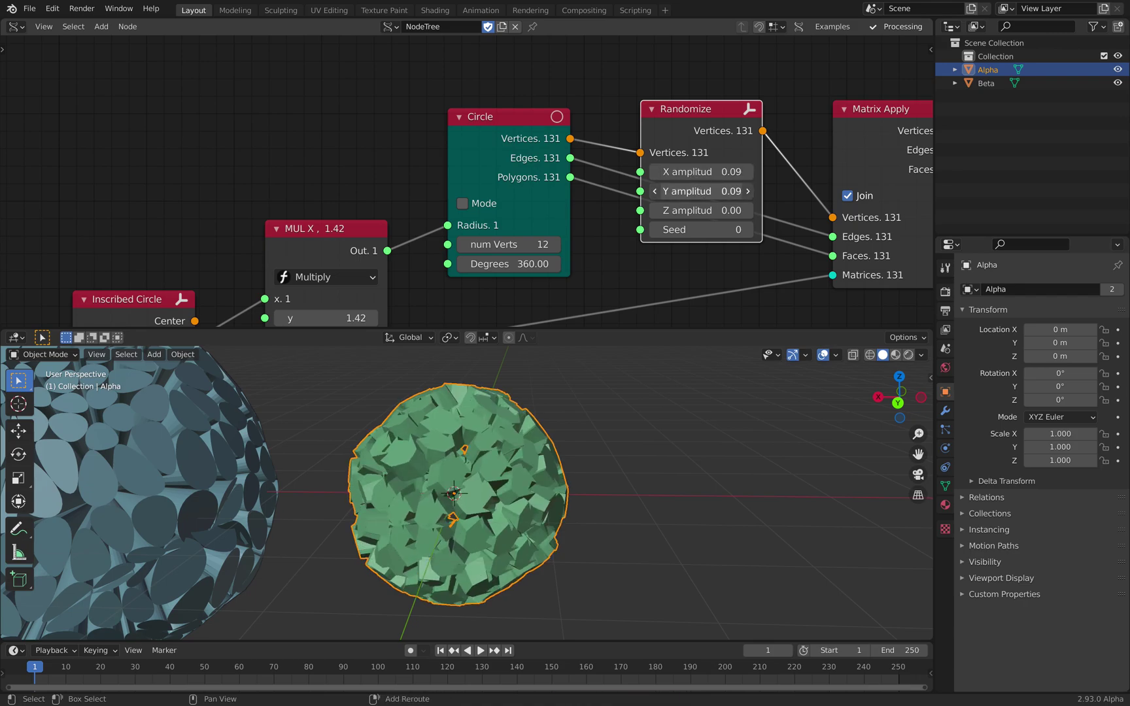
{"action": "left_click_drag", "start_coordinate": [695, 229], "coordinate": [739, 229]}
{"action": "middle_click_drag", "start_coordinate": [720, 480], "coordinate": [548, 397]}
{"action": "left_click", "coordinate": [576, 451]}
{"action": "key", "text": "ctrl+s"}
Add a Remesh modifier to the Alpha object
{"action": "left_click", "coordinate": [555, 445]}
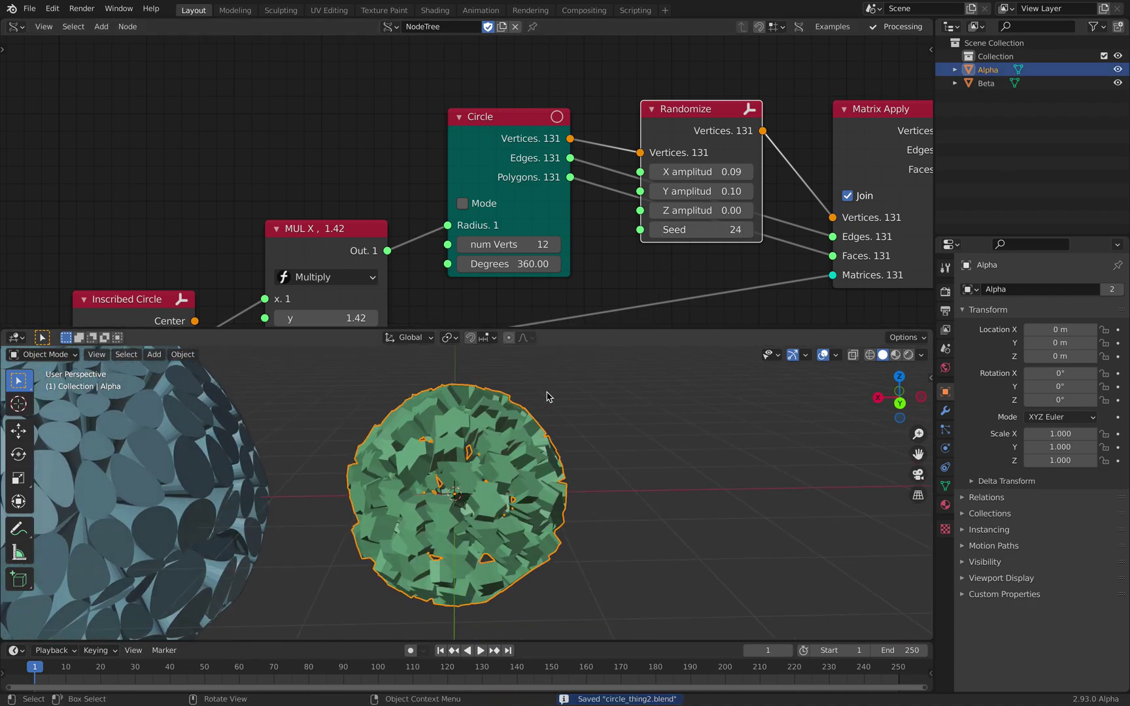
{"action": "left_click", "coordinate": [946, 411]}
{"action": "left_click", "coordinate": [1018, 288]}
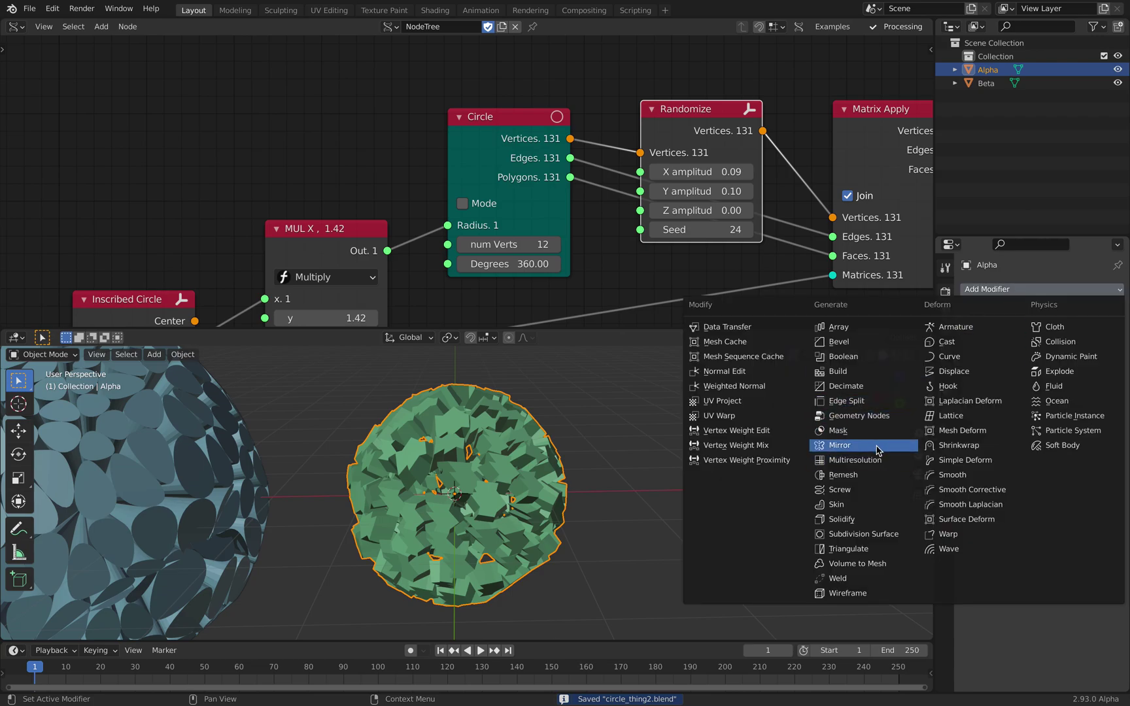
{"action": "left_click", "coordinate": [868, 482]}
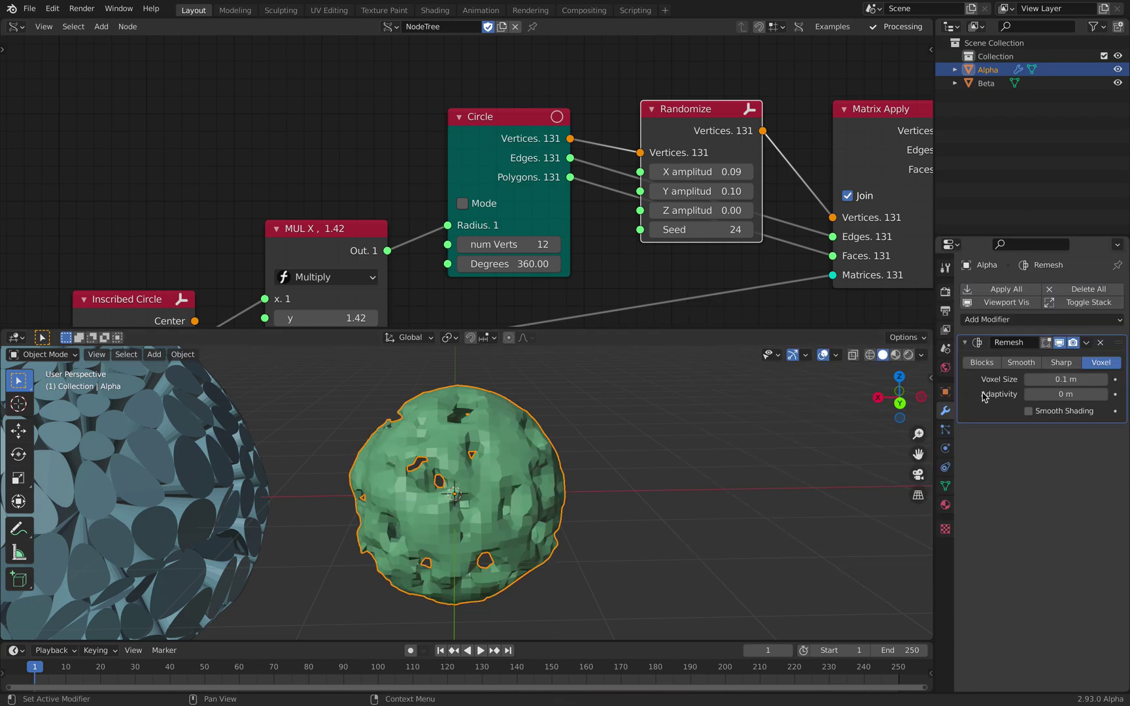
Set the Remesh voxel size to 0.07 m, enable Smooth Shading, and save the file
{"action": "left_click_drag", "start_coordinate": [1045, 379], "coordinate": [1024, 379]}
{"action": "mouse_move", "coordinate": [657, 451]}
{"action": "middle_mouse_down"}
{"action": "mouse_move", "coordinate": [575, 459]}
{"action": "mouse_move", "coordinate": [656, 435]}
{"action": "mouse_move", "coordinate": [736, 440]}
{"action": "middle_mouse_up"}
{"action": "left_click", "coordinate": [577, 459]}
{"action": "left_click", "coordinate": [1041, 414]}
{"action": "key", "text": "ctrl+s"}
{"action": "middle_click_drag", "start_coordinate": [684, 478], "coordinate": [555, 468]}
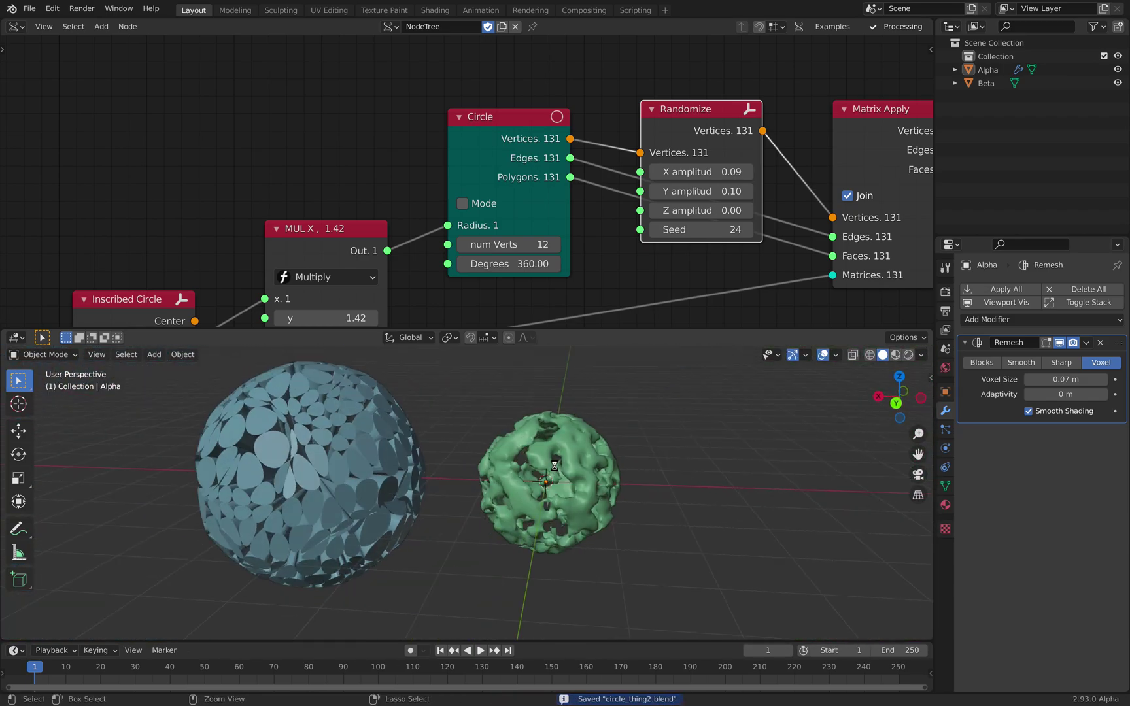
Spread the Circle, Randomize and Matrix Apply nodes apart to clear space near the Multiply node, and save the file
{"action": "left_click_drag", "start_coordinate": [488, 147], "coordinate": [479, 100]}
{"action": "scroll", "coordinate": [499, 187], "scroll_direction": "down", "scroll_amount": 3}
{"action": "middle_click_drag", "start_coordinate": [499, 188], "coordinate": [496, 215]}
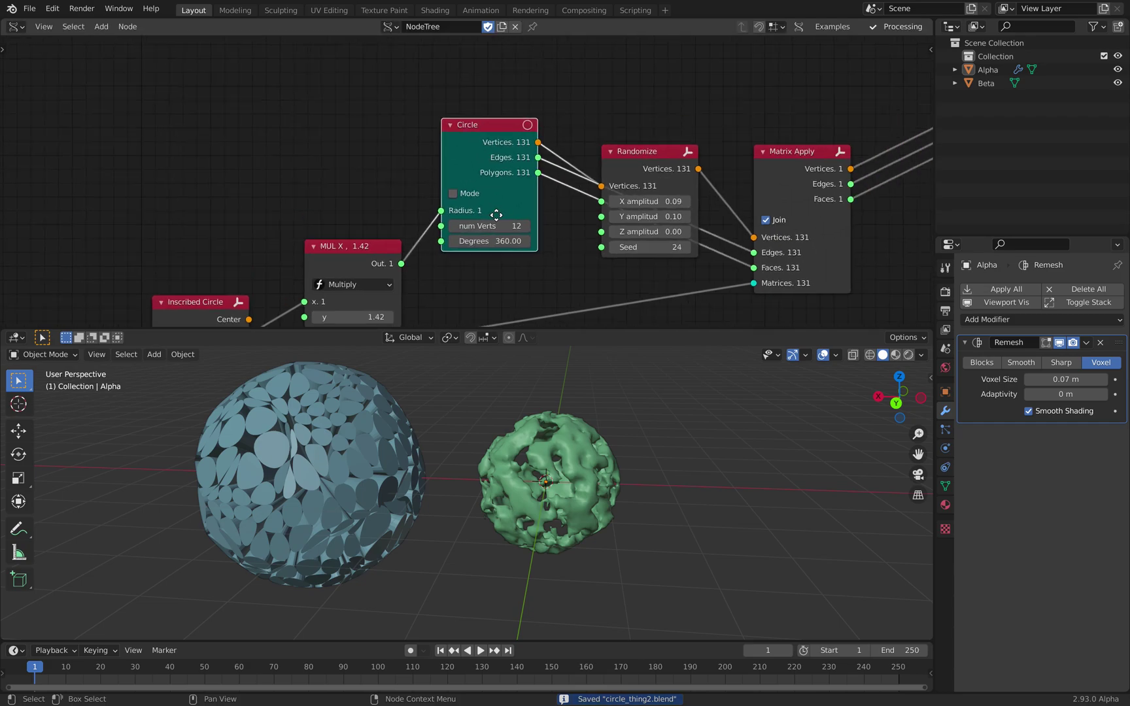
{"action": "left_click_drag", "start_coordinate": [496, 214], "coordinate": [482, 58]}
{"action": "middle_click_drag", "start_coordinate": [521, 202], "coordinate": [517, 144]}
{"action": "scroll", "coordinate": [513, 149], "scroll_direction": "down", "scroll_amount": 3}
{"action": "left_click_drag", "start_coordinate": [688, 181], "coordinate": [696, 209]}
{"action": "middle_click_drag", "start_coordinate": [438, 230], "coordinate": [445, 195]}
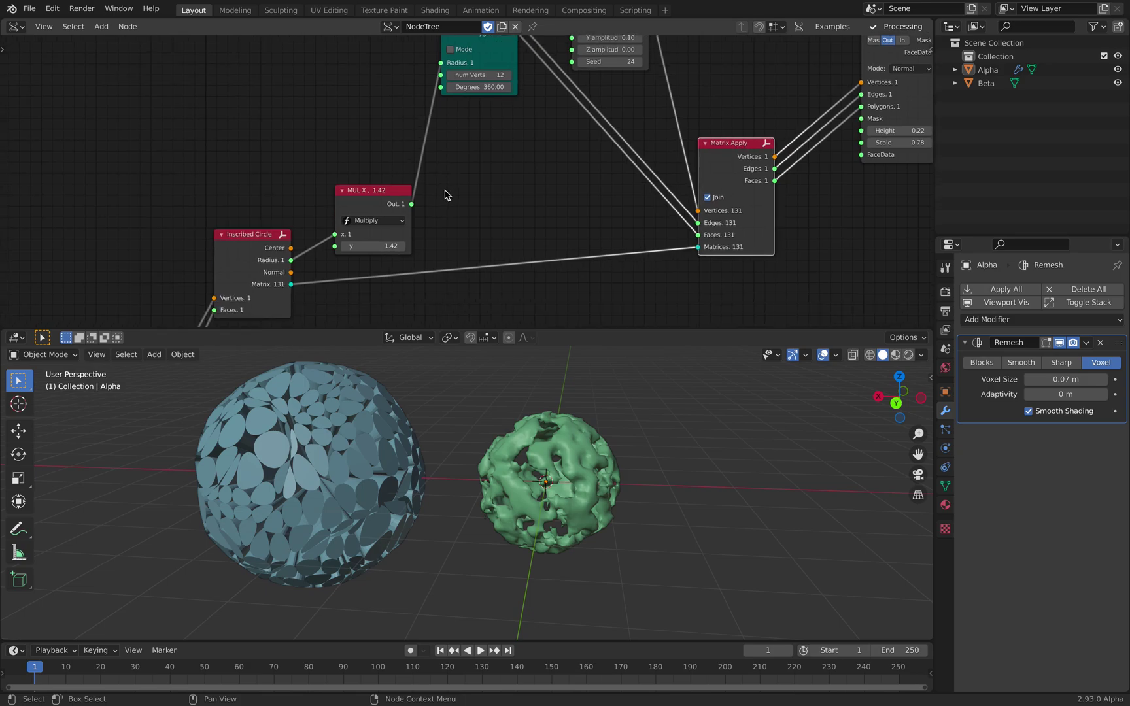
{"action": "key", "text": "ctrl+s"}
Add a Sphere generator node in the free space between the Multiply and Matrix Apply nodes
{"action": "scroll", "coordinate": [477, 164], "scroll_direction": "up", "scroll_amount": 3}
{"action": "key", "text": "shift+a"}
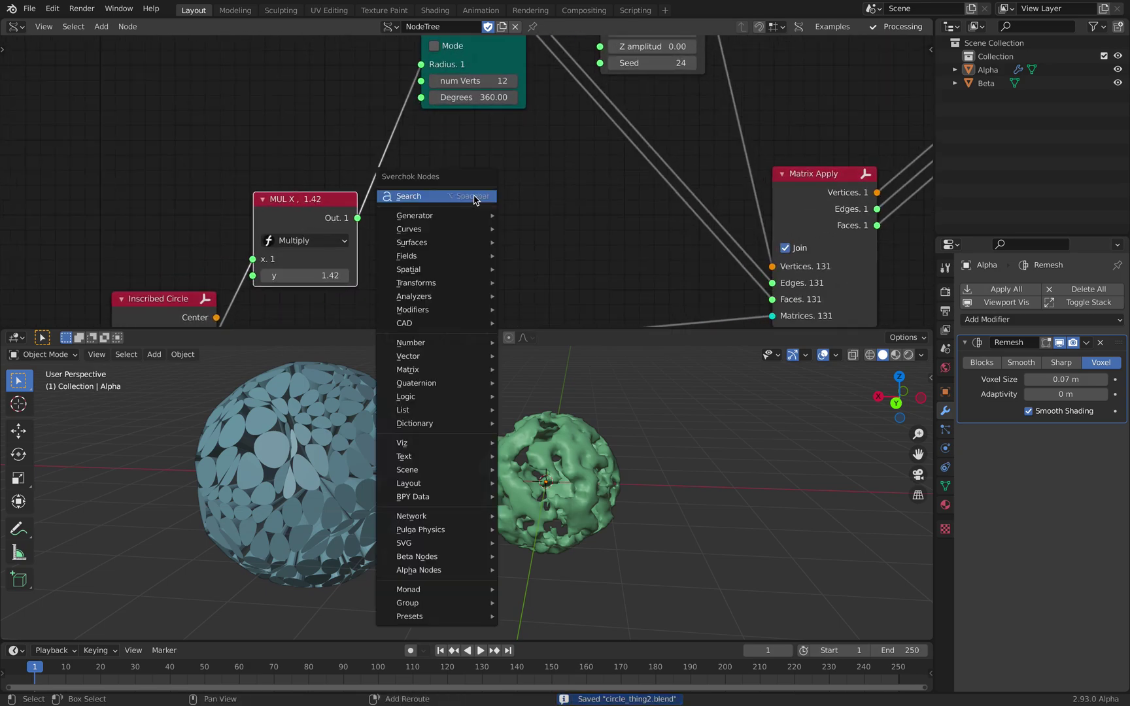
{"action": "left_click", "coordinate": [475, 198]}
{"action": "type", "text": "sphe"}
{"action": "key", "text": "Return"}
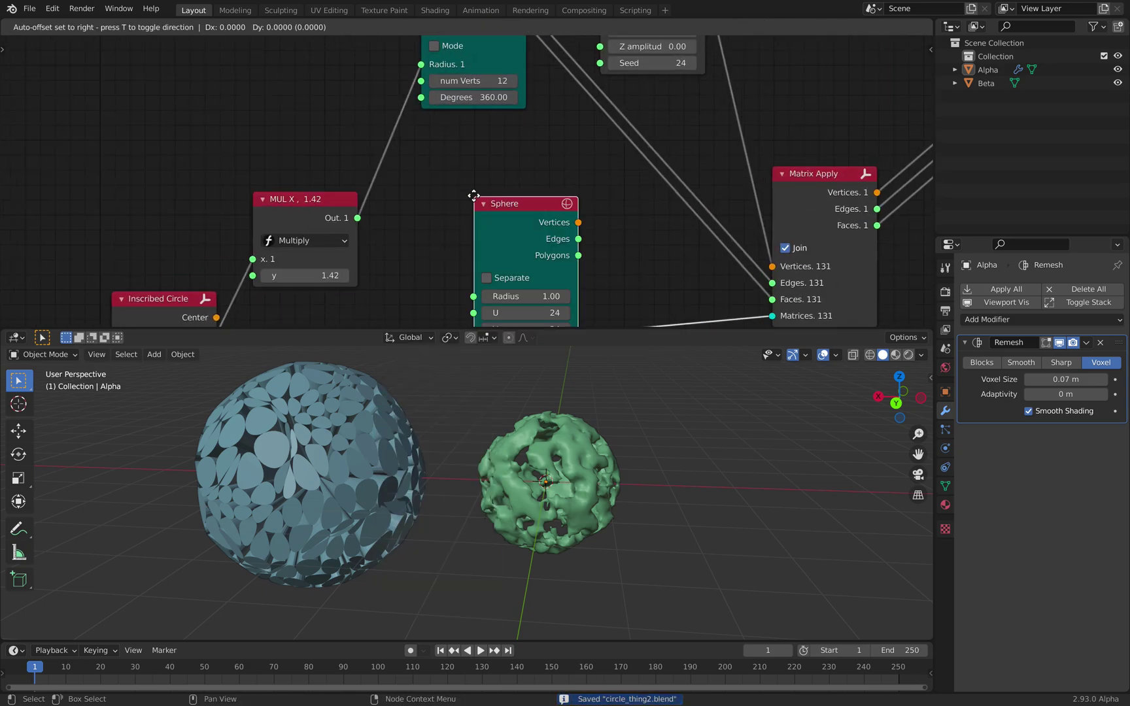
{"action": "left_click", "coordinate": [467, 198]}
Rearrange the Sphere, Multiply and Inscribed Circle nodes to leave room for new links
{"action": "scroll", "coordinate": [467, 194], "scroll_direction": "down", "scroll_amount": 3}
{"action": "middle_click_drag", "start_coordinate": [467, 229], "coordinate": [515, 189]}
{"action": "left_click_drag", "start_coordinate": [528, 134], "coordinate": [534, 145]}
{"action": "left_click_drag", "start_coordinate": [400, 159], "coordinate": [410, 146]}
{"action": "scroll", "coordinate": [350, 203], "scroll_direction": "down", "scroll_amount": 2}
{"action": "left_click_drag", "start_coordinate": [305, 233], "coordinate": [285, 227]}
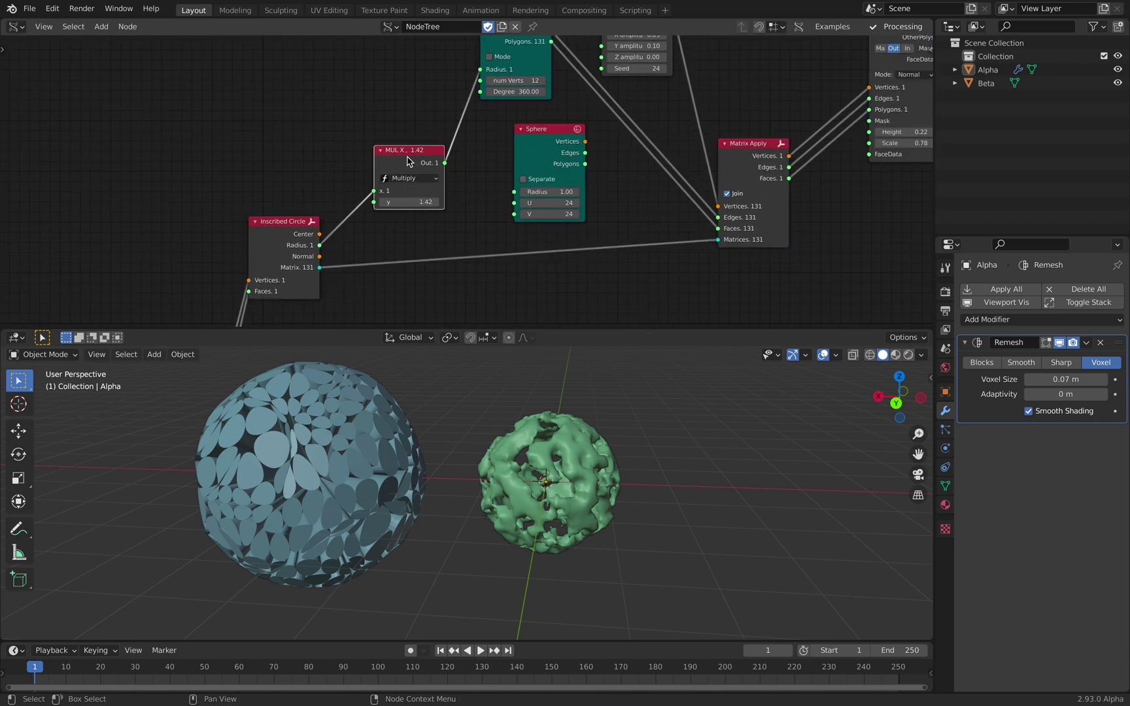
{"action": "scroll", "coordinate": [288, 245], "scroll_direction": "up", "scroll_amount": 2}
{"action": "left_click_drag", "start_coordinate": [380, 182], "coordinate": [356, 187]}
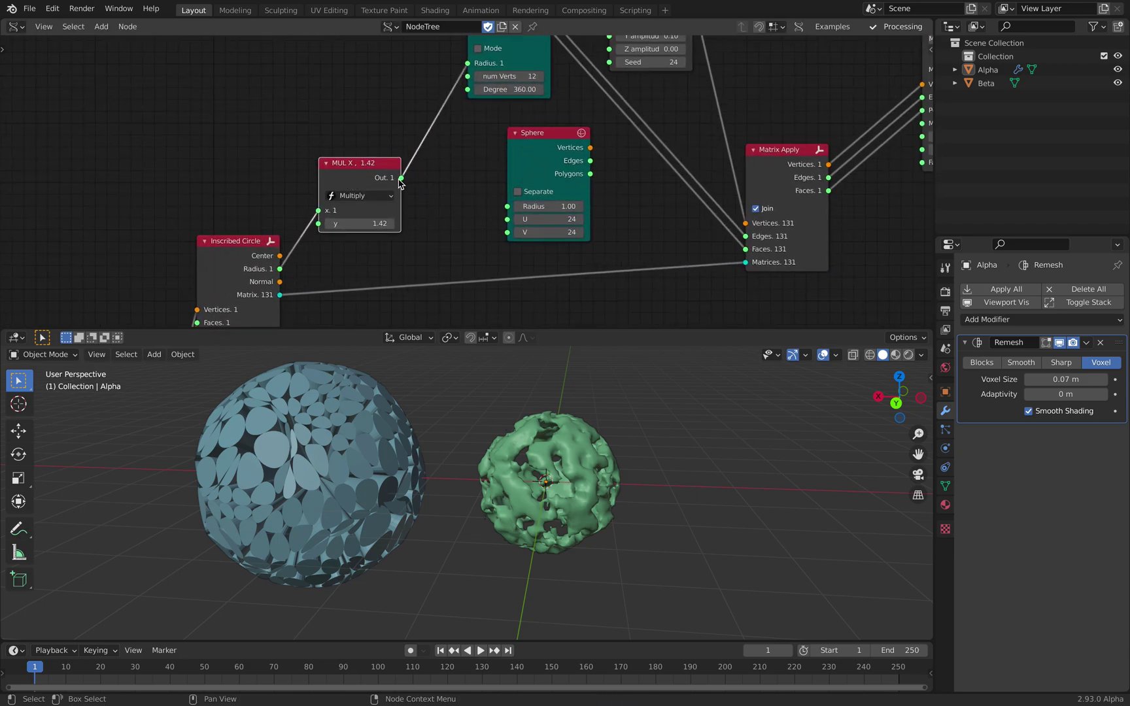
Link the Multiply node's output to the Sphere's Radius and select the Matrix Apply node
{"action": "left_click_drag", "start_coordinate": [505, 208], "coordinate": [508, 206]}
{"action": "middle_click_drag", "start_coordinate": [581, 162], "coordinate": [440, 194]}
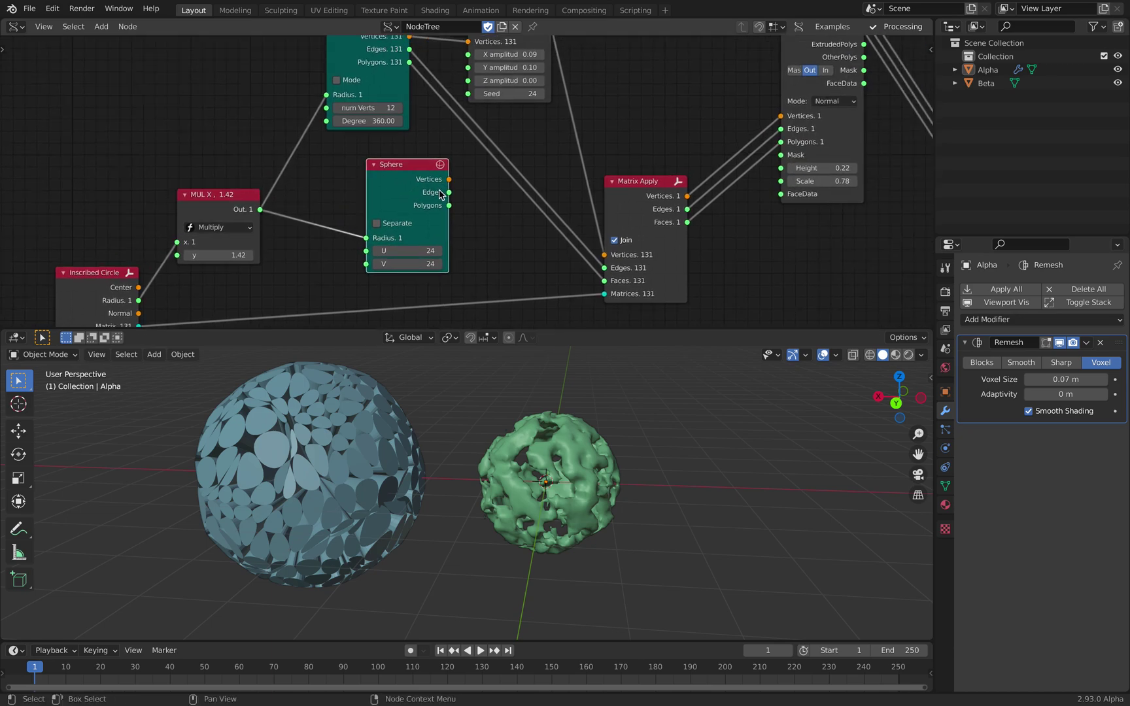
{"action": "left_click", "coordinate": [636, 200]}
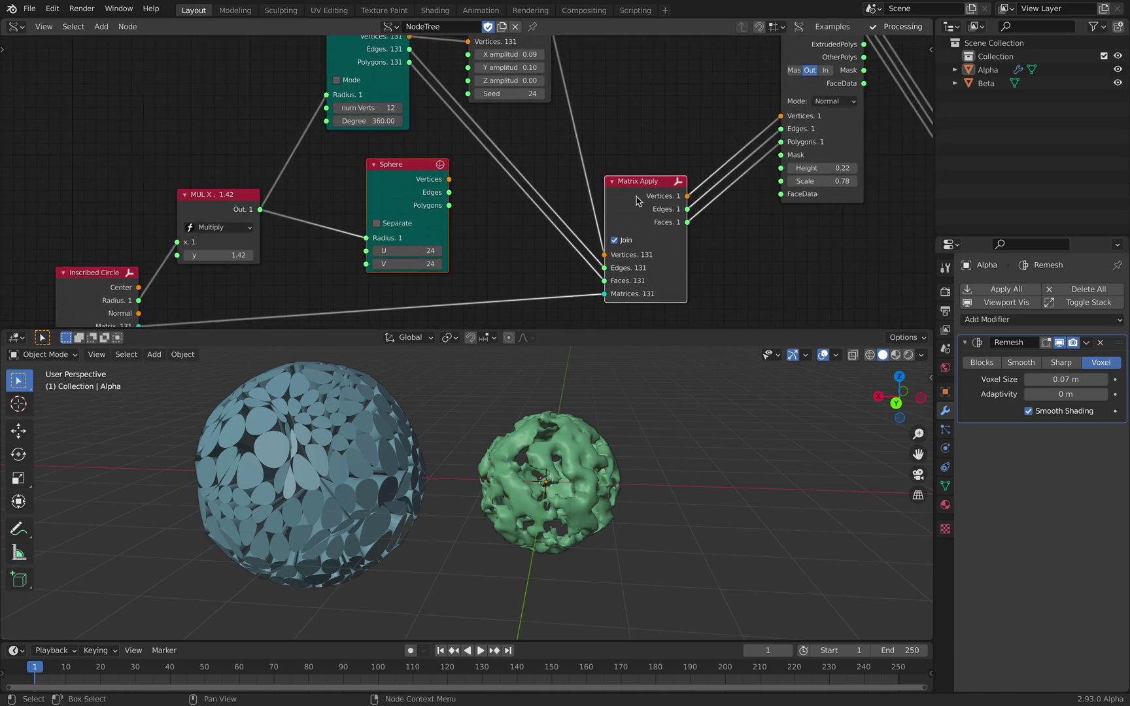
{"action": "middle_click_drag", "start_coordinate": [630, 189], "coordinate": [593, 257]}
{"action": "middle_click_drag", "start_coordinate": [396, 263], "coordinate": [392, 189]}
{"action": "left_click", "coordinate": [366, 176]}
{"action": "left_click", "coordinate": [579, 189], "text": "shift"}
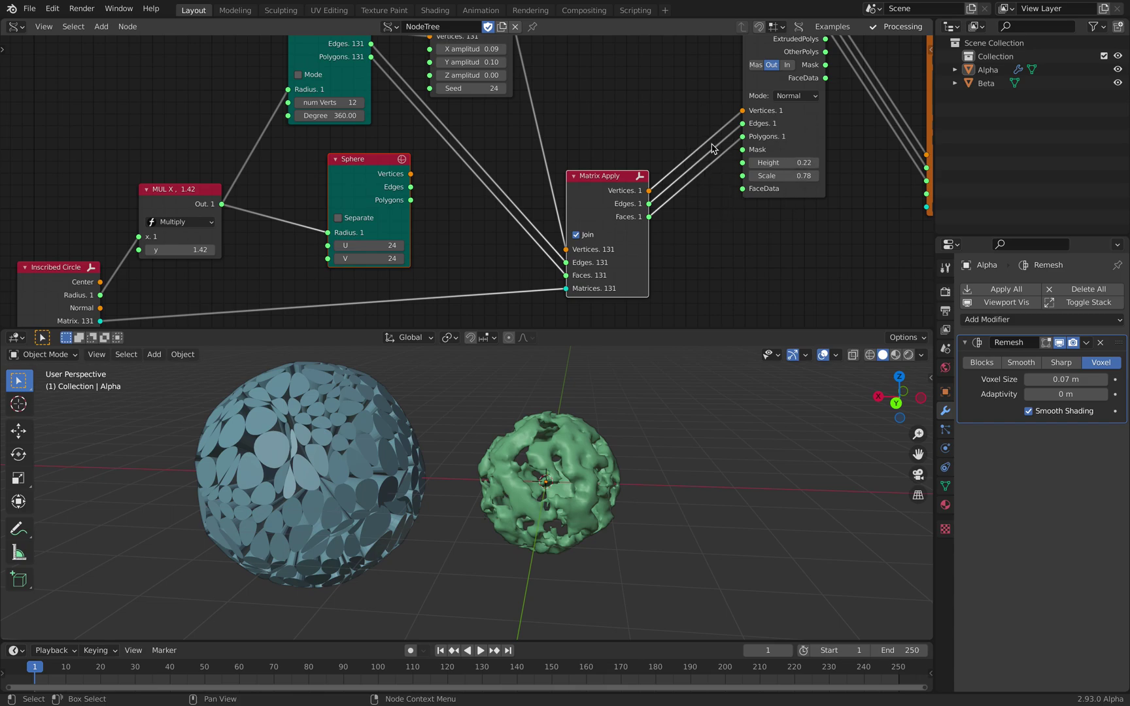
Switch to Finder and start a separate Blender 2.92.0 Beta session, dismissing the splash screen and making the window full screen
{"action": "key", "text": "ctrl+Left"}
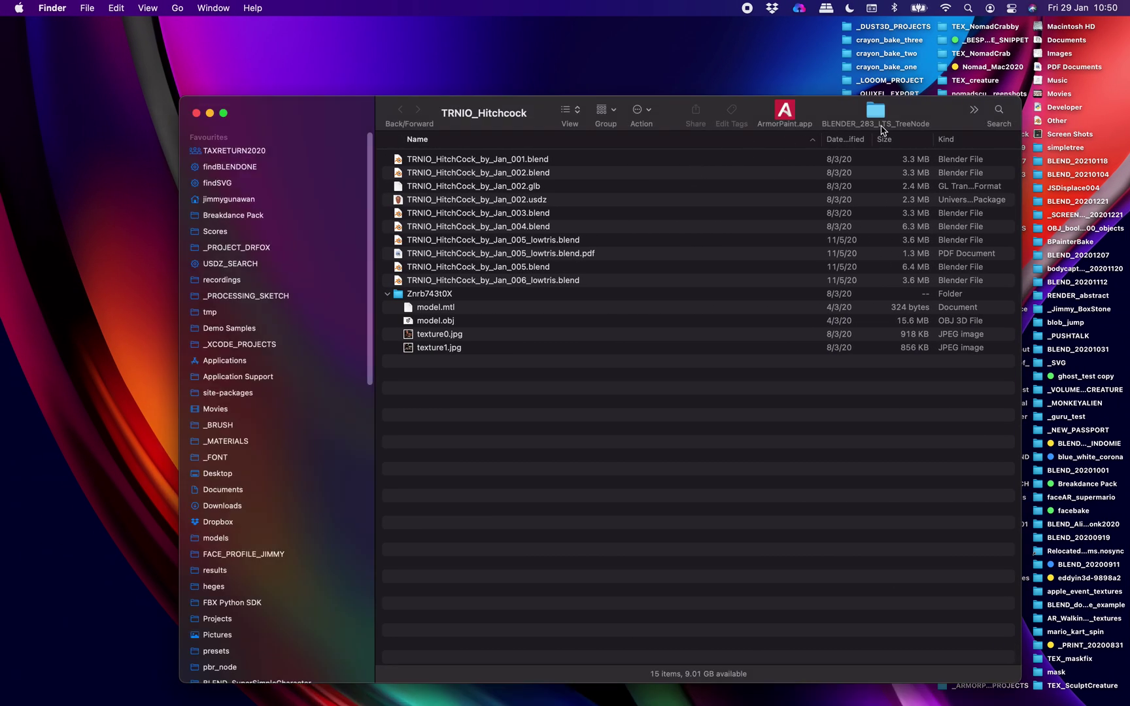
{"action": "left_click", "coordinate": [973, 110]}
{"action": "left_click", "coordinate": [989, 126]}
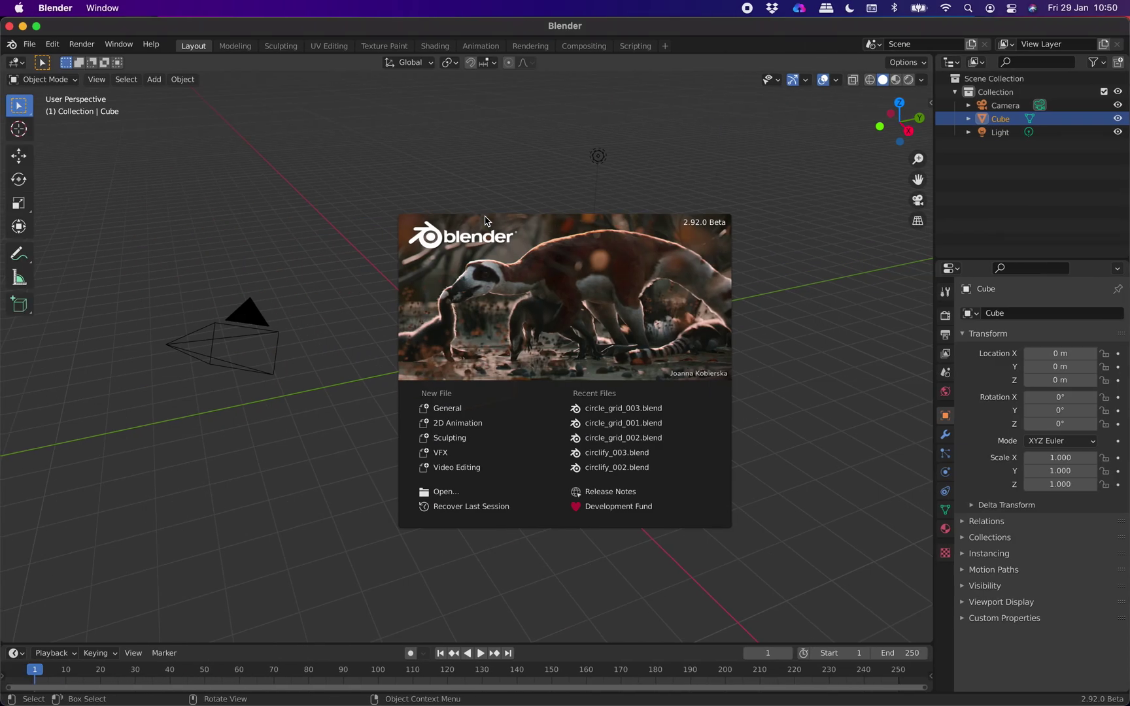
{"action": "left_click", "coordinate": [352, 186]}
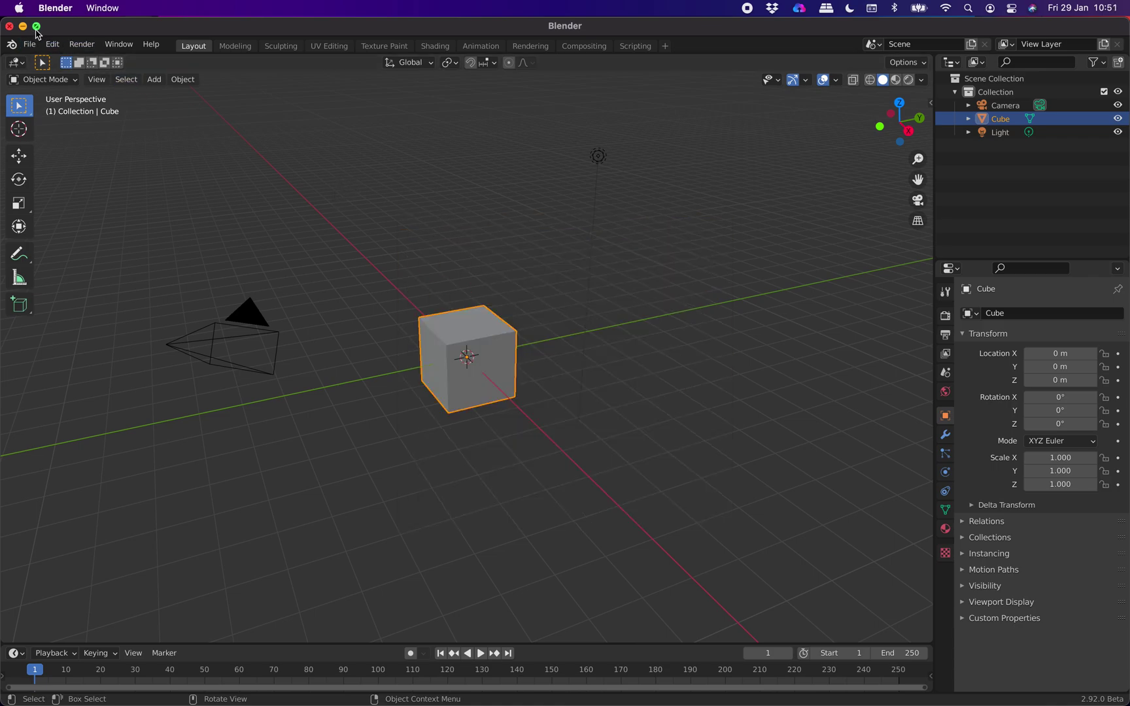
{"action": "left_click", "coordinate": [36, 26]}
Bring up the file-open dialog and sort the Desktop folder by date modified to browse the most recent blend files
{"action": "left_click", "coordinate": [29, 8]}
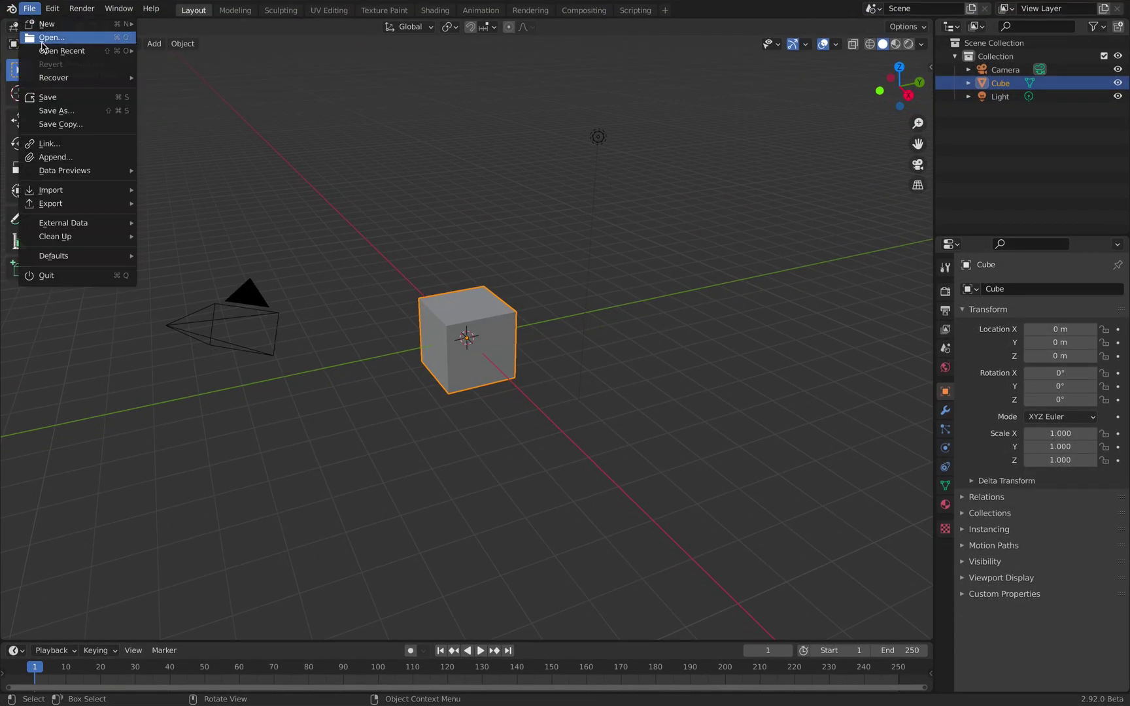
{"action": "left_click", "coordinate": [42, 40]}
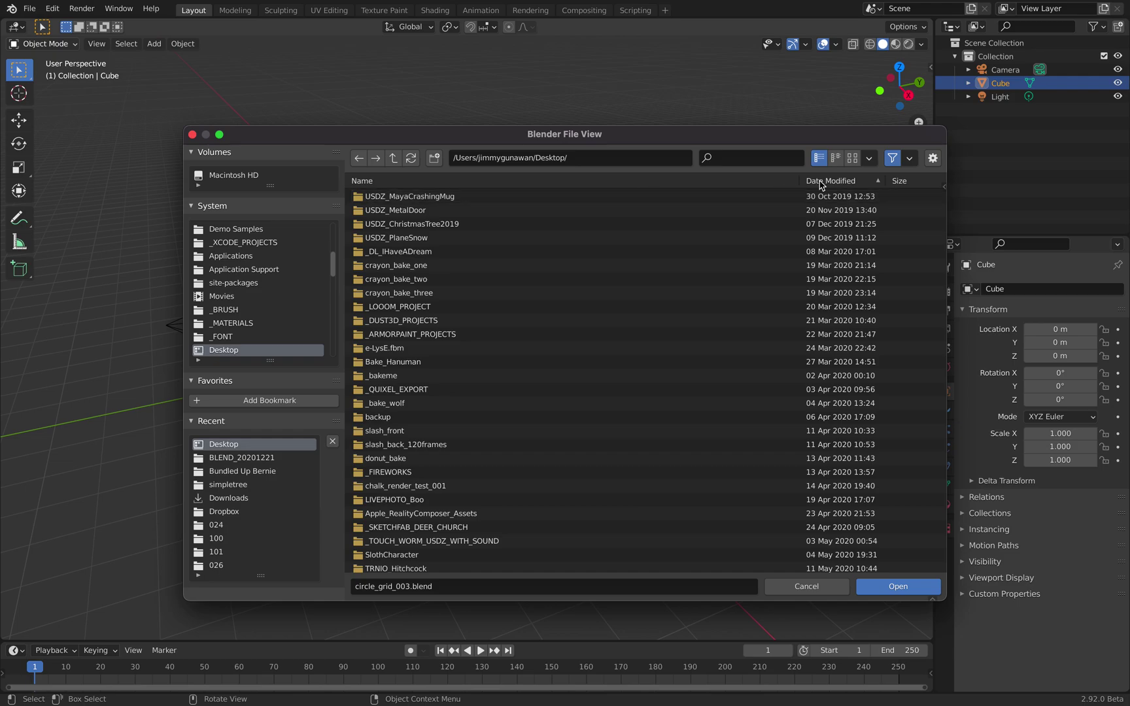
{"action": "left_click", "coordinate": [822, 181]}
{"action": "scroll", "coordinate": [888, 262], "scroll_direction": "down", "scroll_amount": 10}
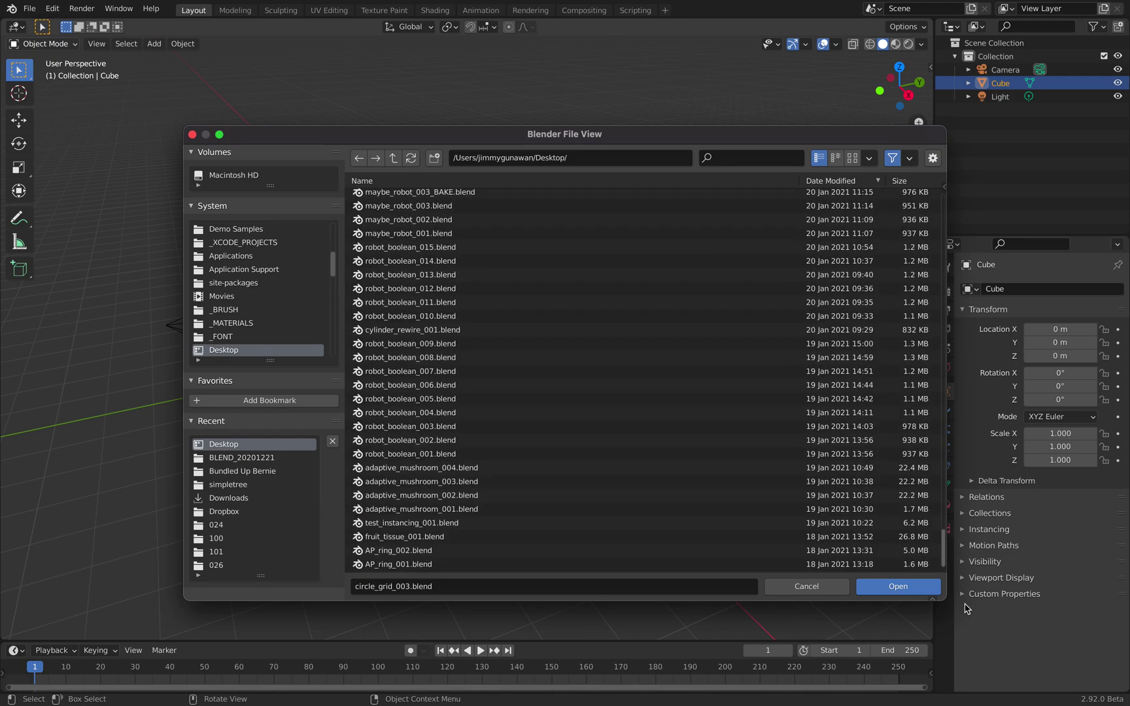
{"action": "left_click", "coordinate": [848, 181]}
{"action": "left_click", "coordinate": [848, 181]}
{"action": "left_click", "coordinate": [848, 181]}
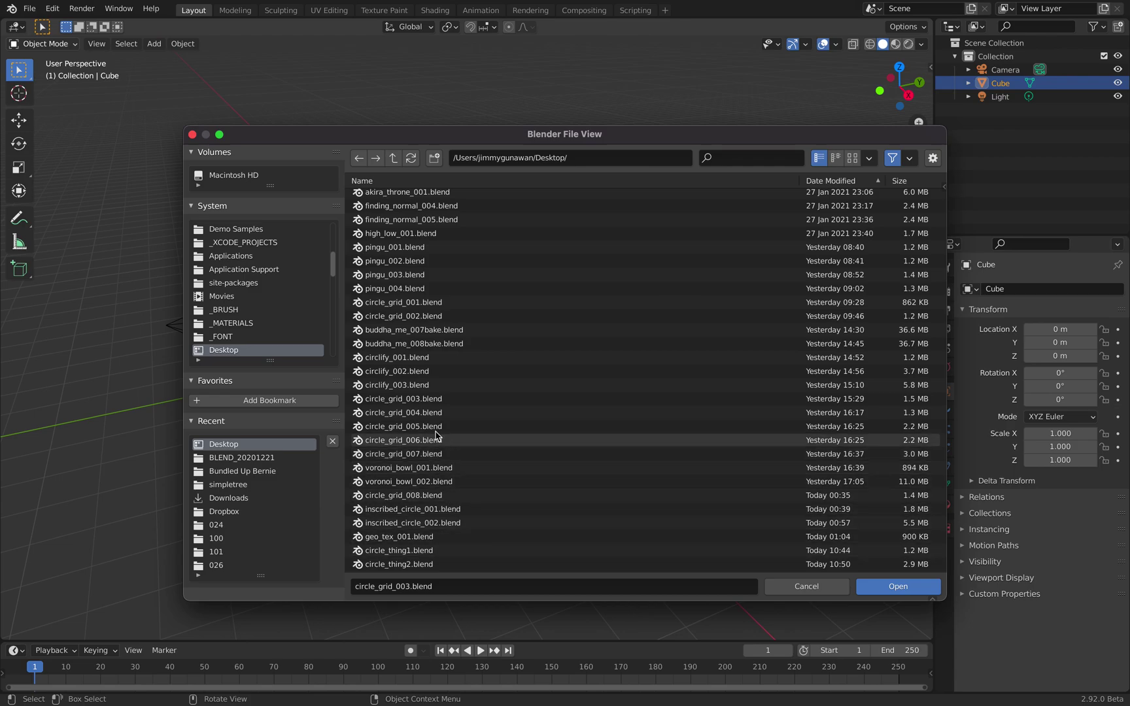
{"action": "scroll", "coordinate": [436, 360], "scroll_direction": "up", "scroll_amount": 2}
{"action": "scroll", "coordinate": [438, 359], "scroll_direction": "down", "scroll_amount": 2}
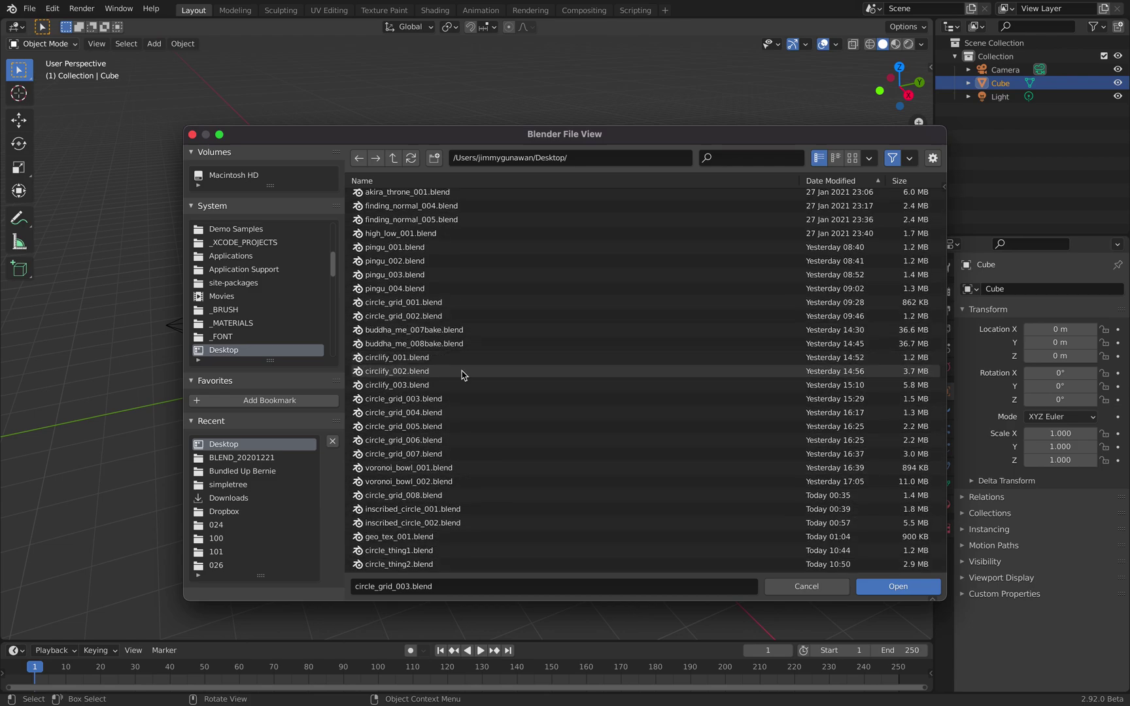
{"action": "scroll", "coordinate": [461, 374], "scroll_direction": "up", "scroll_amount": 5}
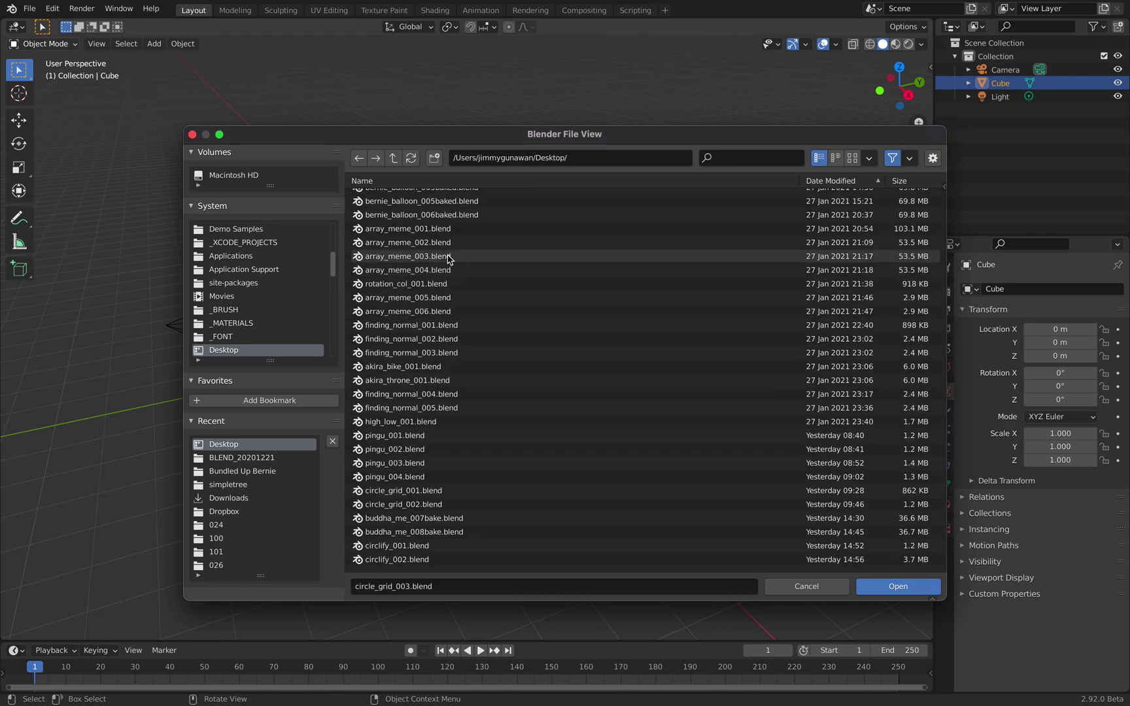
{"action": "scroll", "coordinate": [448, 260], "scroll_direction": "down", "scroll_amount": 5}
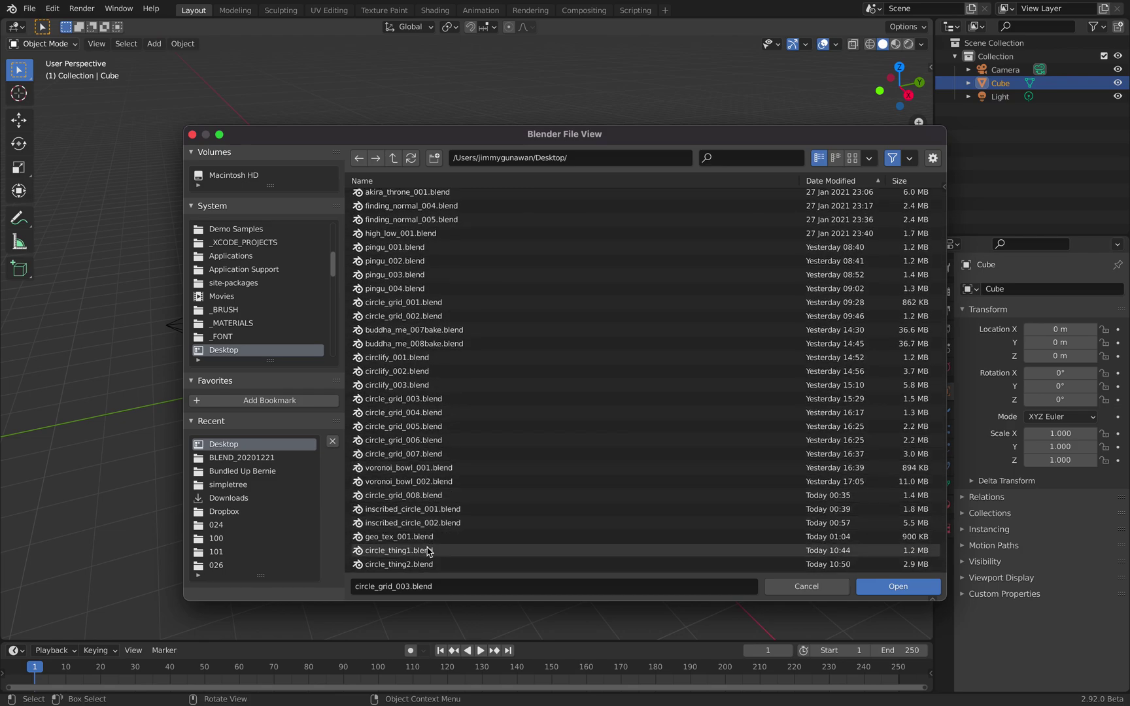
Open voronoi_bowl_002.blend from the Desktop folder
{"action": "left_click", "coordinate": [428, 551]}
{"action": "left_click", "coordinate": [432, 537]}
{"action": "left_click", "coordinate": [437, 440]}
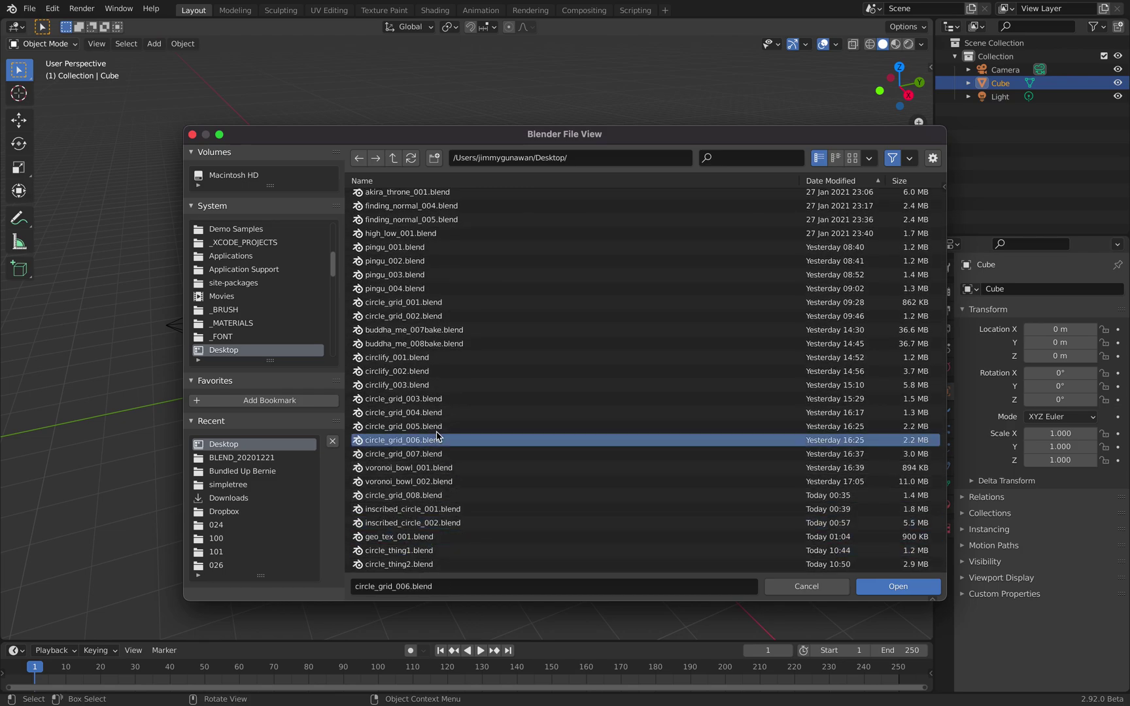
{"action": "left_click", "coordinate": [436, 370]}
{"action": "left_click", "coordinate": [439, 386]}
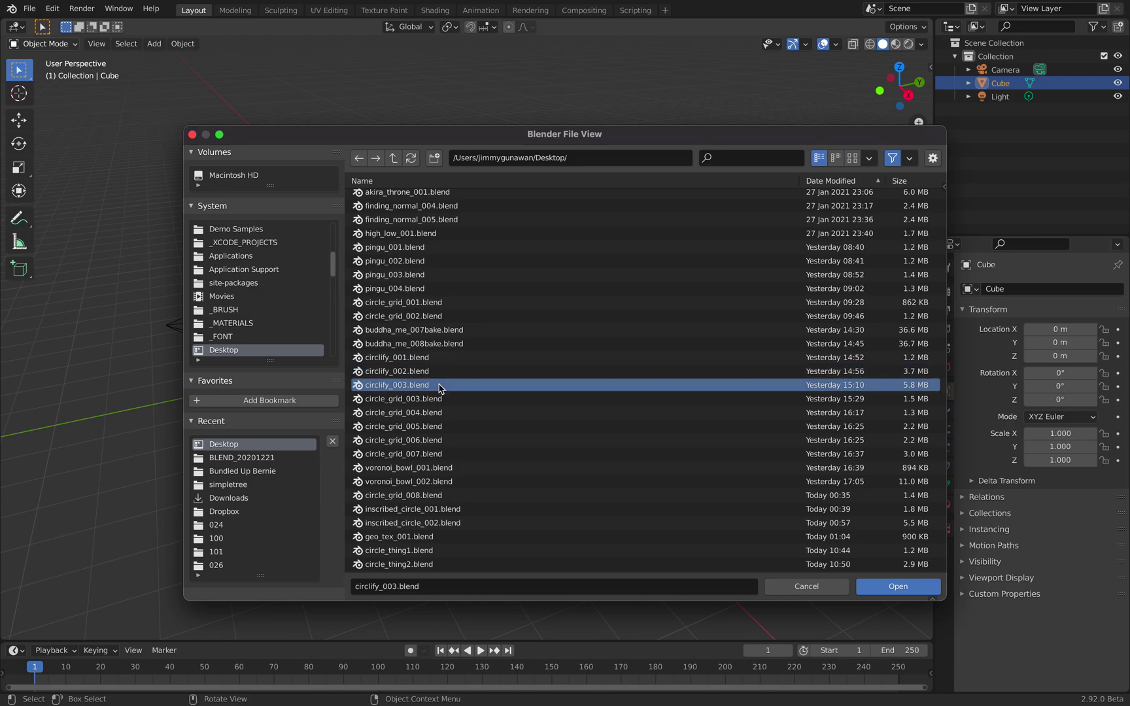
{"action": "left_click", "coordinate": [440, 454]}
{"action": "left_click", "coordinate": [430, 483]}
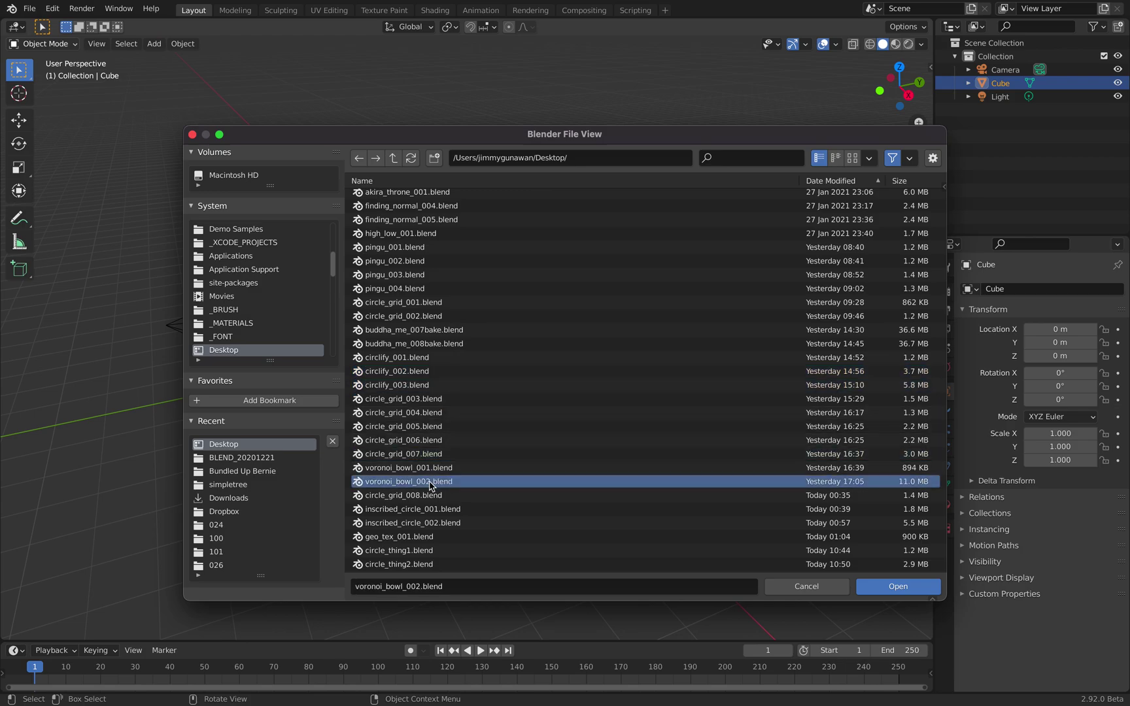
{"action": "left_click", "coordinate": [865, 589]}
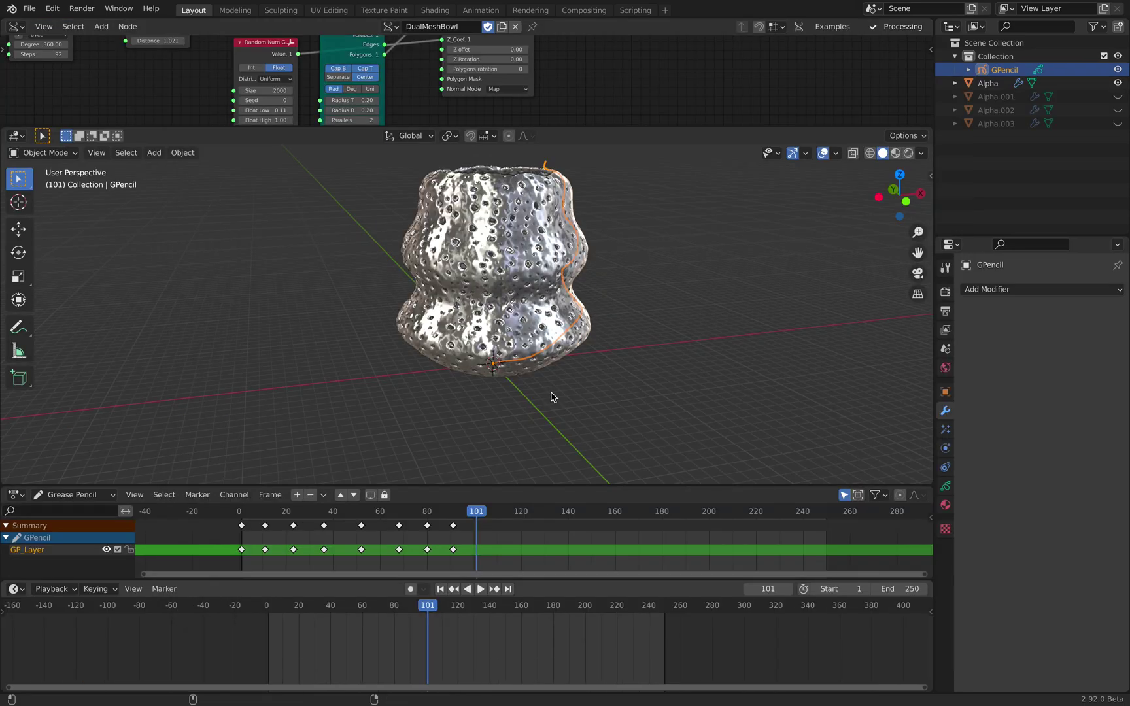
Examine the bowl mesh from several angles at frames 17, 40 and 69 to compare the grease pencil profiles
{"action": "middle_click_drag", "start_coordinate": [585, 321], "coordinate": [632, 309]}
{"action": "scroll", "coordinate": [484, 327], "scroll_direction": "up", "scroll_amount": 4}
{"action": "scroll", "coordinate": [501, 366], "scroll_direction": "down", "scroll_amount": 2}
{"action": "left_click", "coordinate": [712, 274]}
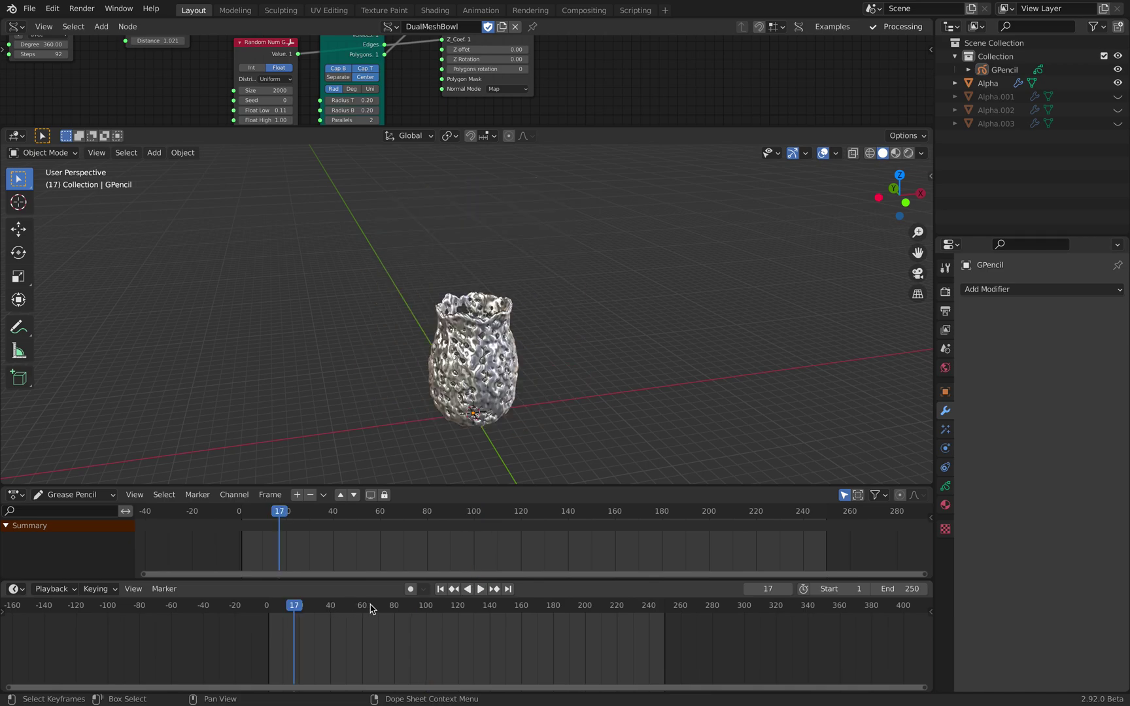
{"action": "key", "text": "Up"}
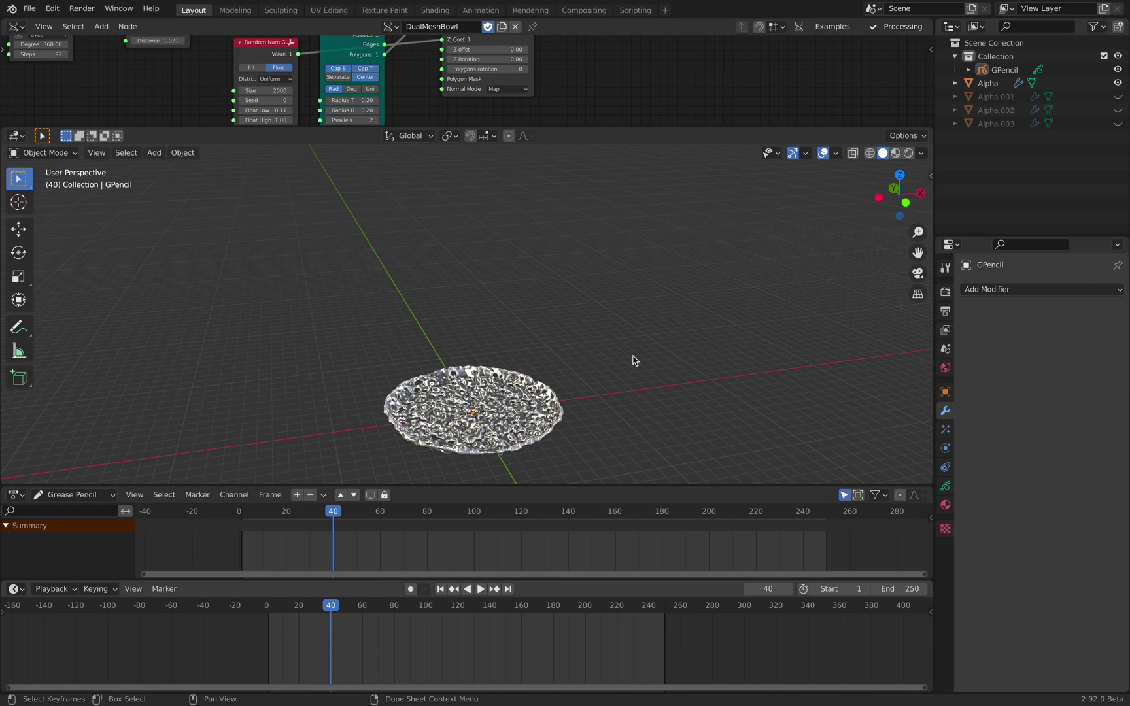
{"action": "middle_click_drag", "start_coordinate": [596, 361], "coordinate": [623, 315]}
{"action": "scroll", "coordinate": [631, 341], "scroll_direction": "up", "scroll_amount": 3}
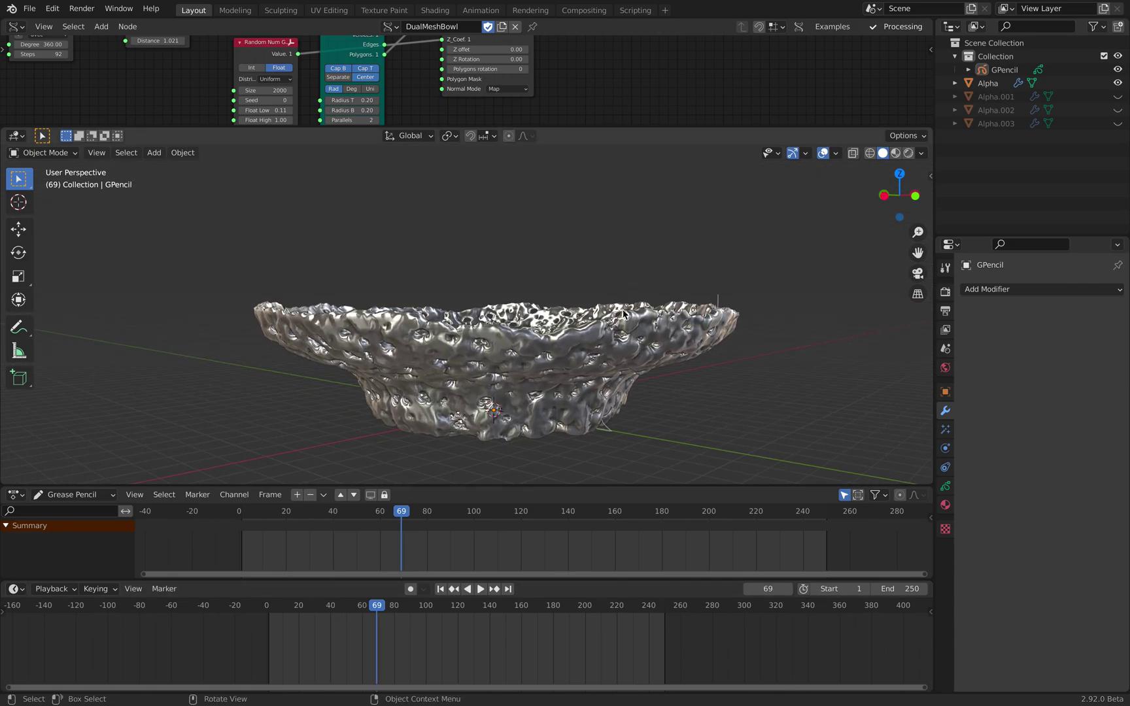
{"action": "scroll", "coordinate": [623, 312], "scroll_direction": "down", "scroll_amount": 2}
Unhide the Alpha.001, Alpha.002 and Alpha.003 objects and view them together with the bowl
{"action": "left_click_drag", "start_coordinate": [1119, 123], "coordinate": [1119, 96]}
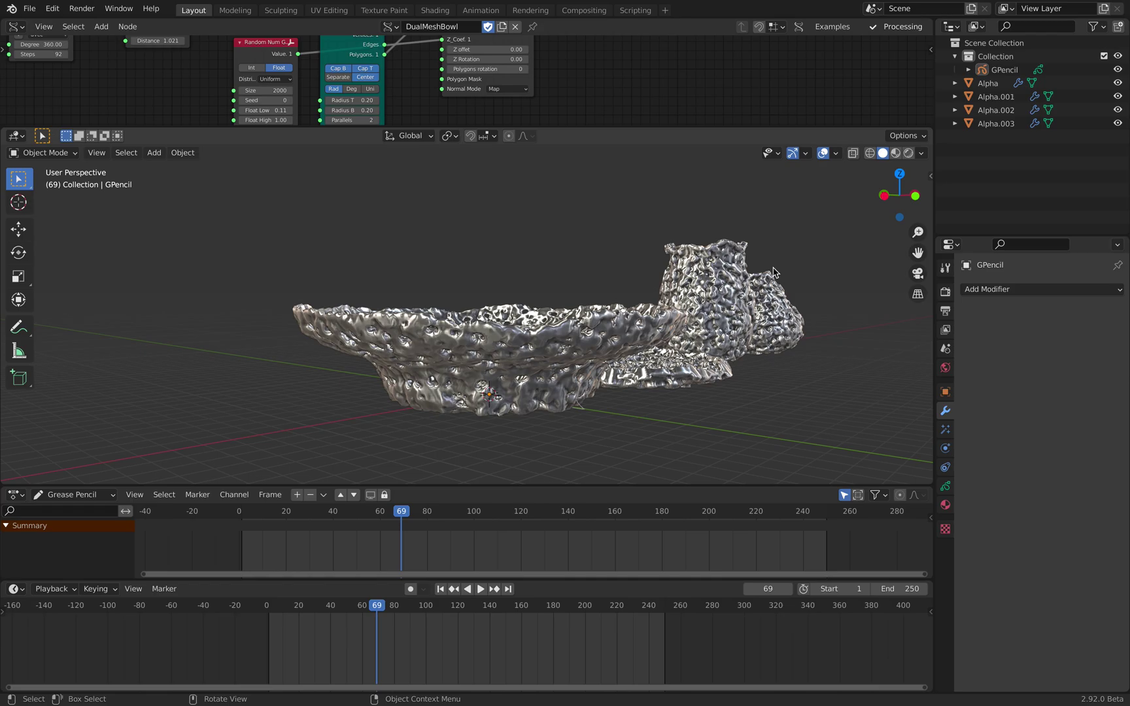
{"action": "middle_click_drag", "start_coordinate": [608, 255], "coordinate": [81, 153]}
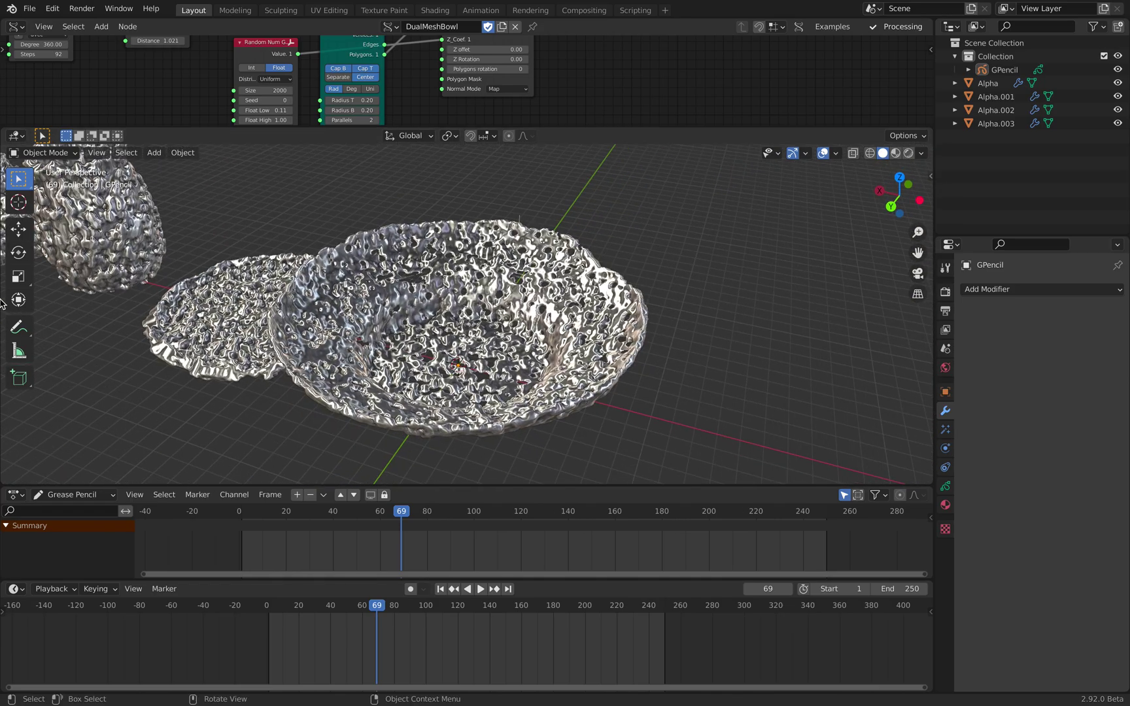
{"action": "middle_click_drag", "start_coordinate": [425, 265], "coordinate": [506, 159]}
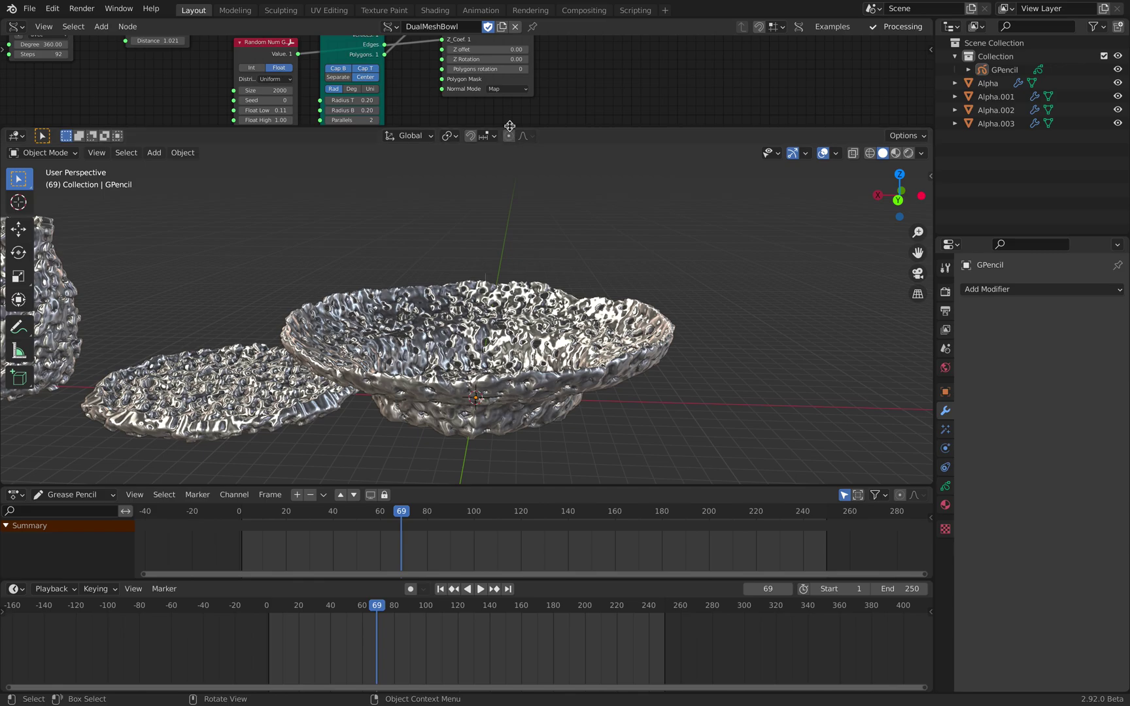
Maximize the node editor and move the Adaptive Polygons and Mesh viewer nodes farther apart
{"action": "left_click_drag", "start_coordinate": [508, 128], "coordinate": [508, 332]}
{"action": "middle_click_drag", "start_coordinate": [504, 254], "coordinate": [584, 263]}
{"action": "key", "text": "ctrl+alt+space"}
{"action": "scroll", "coordinate": [509, 197], "scroll_direction": "up", "scroll_amount": 3}
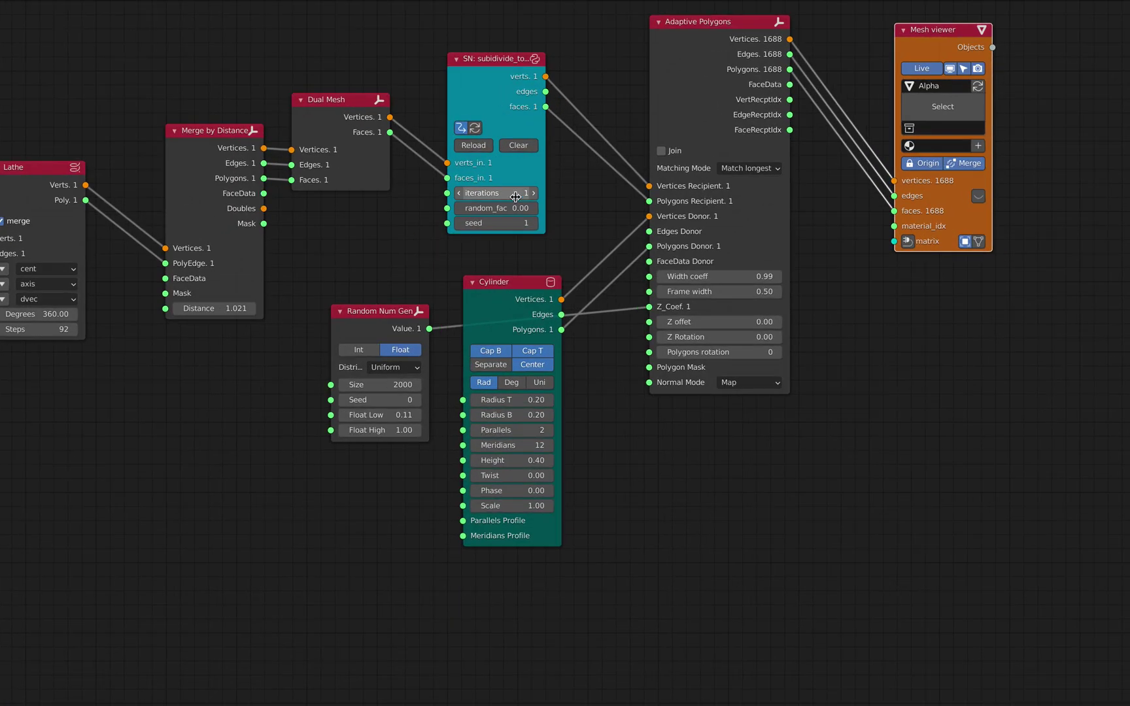
{"action": "middle_click_drag", "start_coordinate": [515, 191], "coordinate": [514, 246]}
{"action": "scroll", "coordinate": [530, 229], "scroll_direction": "down", "scroll_amount": 2}
{"action": "left_click", "coordinate": [659, 160]}
{"action": "left_click_drag", "start_coordinate": [659, 160], "coordinate": [675, 121]}
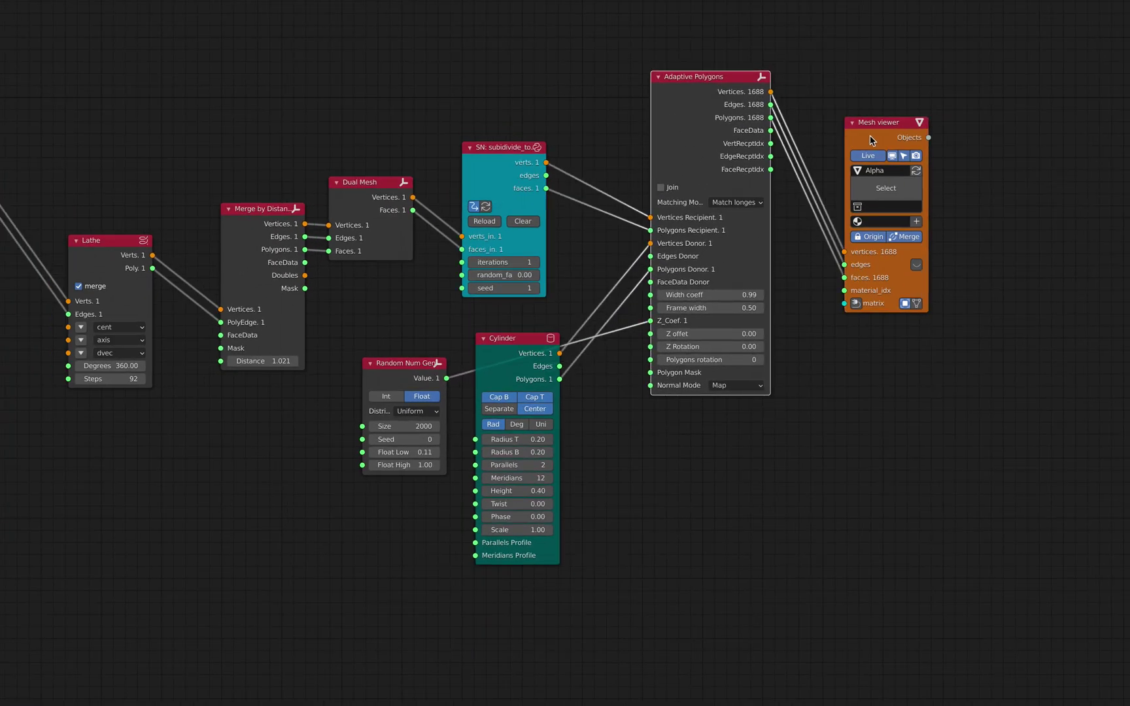
{"action": "left_click_drag", "start_coordinate": [870, 135], "coordinate": [909, 135]}
Shift the subdivide script node, Dual Mesh and Merge by Distance nodes upward to tidy the middle of the tree
{"action": "scroll", "coordinate": [633, 177], "scroll_direction": "down", "scroll_amount": 1}
{"action": "middle_click_drag", "start_coordinate": [633, 176], "coordinate": [751, 181]}
{"action": "left_click_drag", "start_coordinate": [627, 177], "coordinate": [629, 117]}
{"action": "left_click_drag", "start_coordinate": [510, 198], "coordinate": [519, 157]}
{"action": "middle_click_drag", "start_coordinate": [465, 168], "coordinate": [595, 150]}
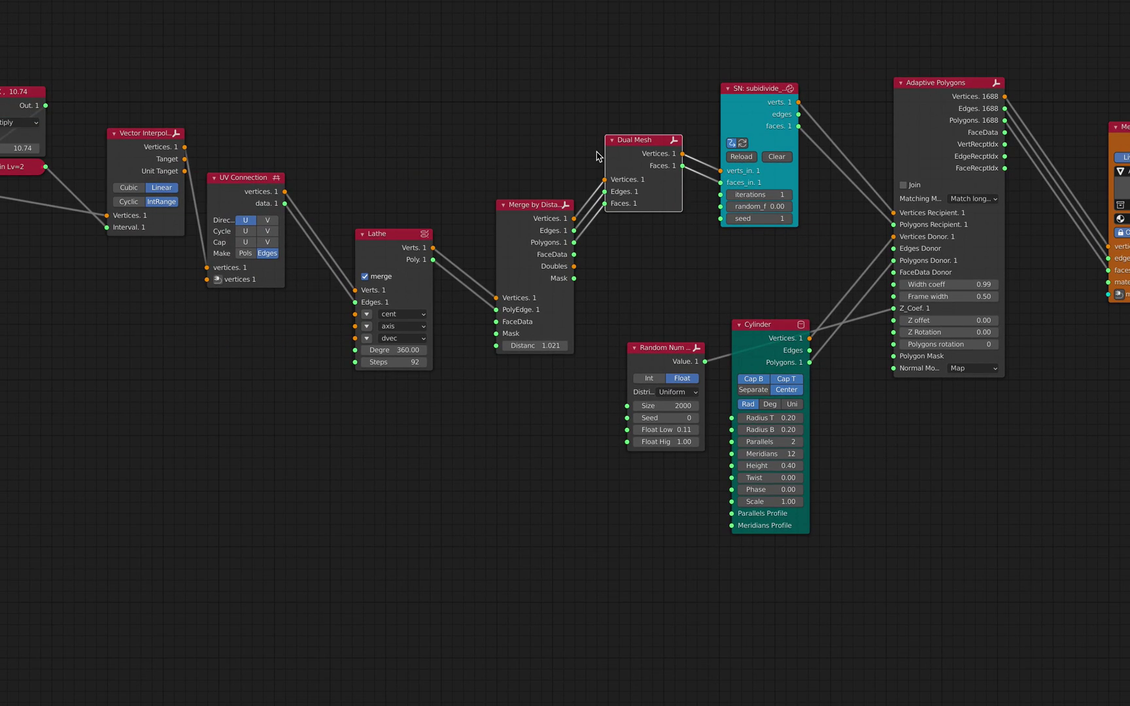
{"action": "left_click_drag", "start_coordinate": [501, 208], "coordinate": [486, 193]}
Spread out the Frame info, Object ID Selector+ and Path Length nodes at the start of the tree
{"action": "middle_click_drag", "start_coordinate": [190, 212], "coordinate": [712, 200]}
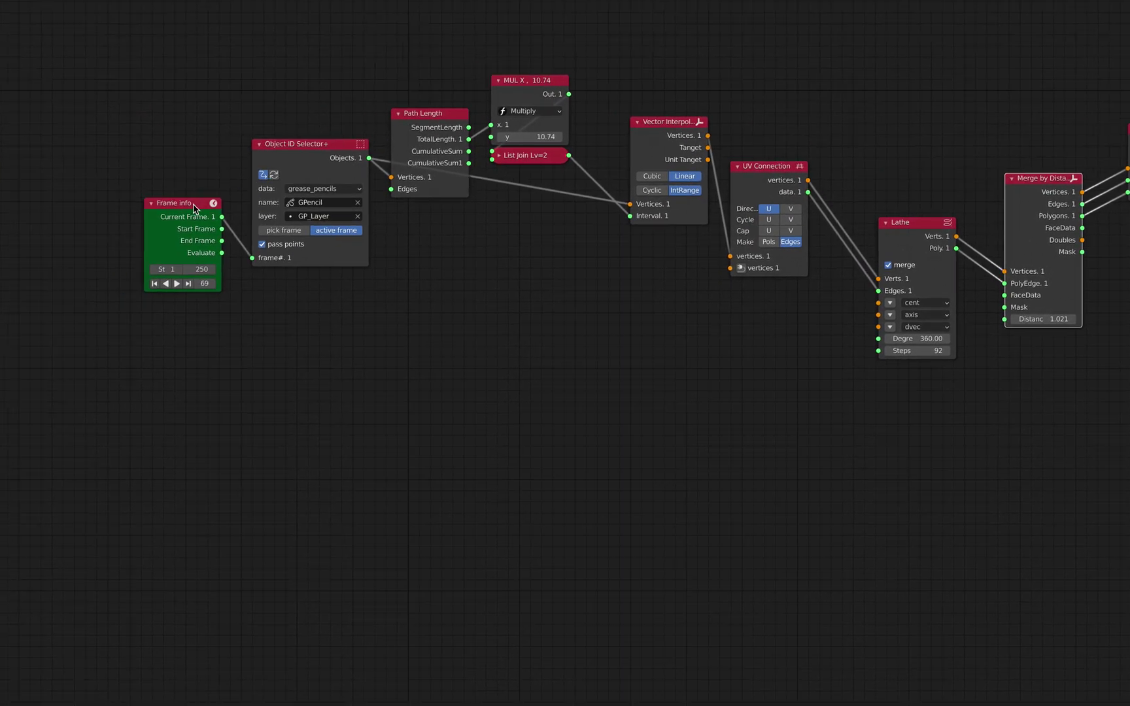
{"action": "left_click_drag", "start_coordinate": [194, 206], "coordinate": [110, 190]}
{"action": "left_click_drag", "start_coordinate": [281, 147], "coordinate": [218, 110]}
{"action": "left_click_drag", "start_coordinate": [404, 125], "coordinate": [378, 39]}
{"action": "middle_click_drag", "start_coordinate": [387, 91], "coordinate": [259, 166]}
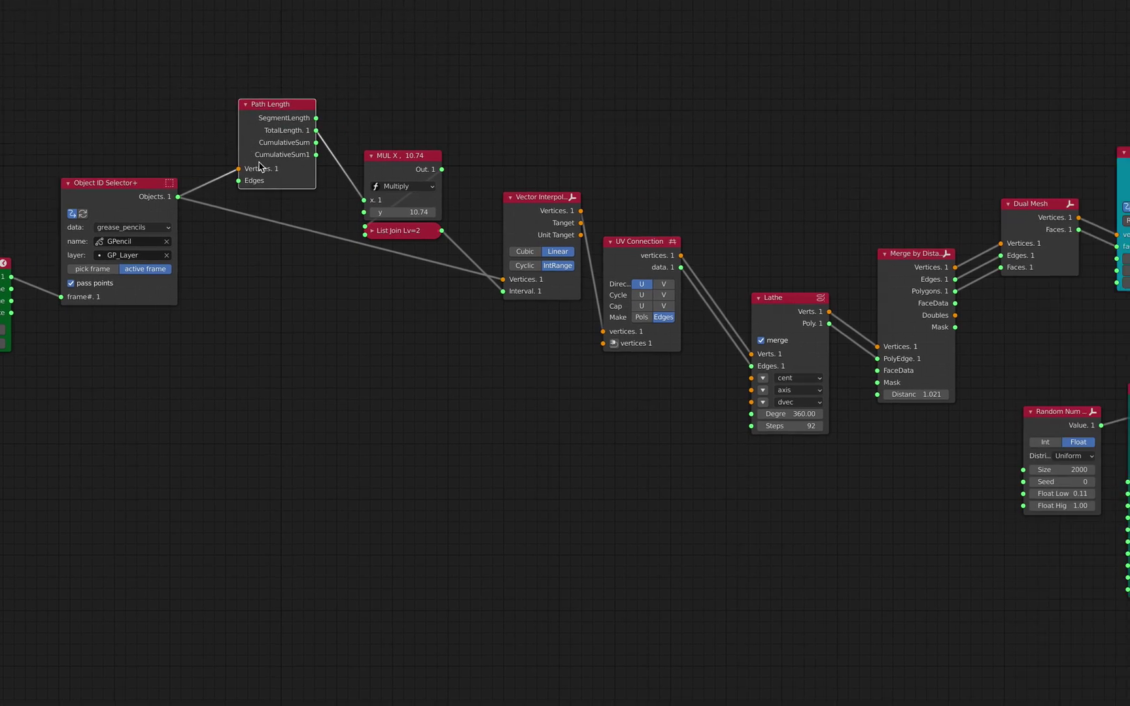
Nudge the Multiply, Vector Interpolation, UV Connection and Lathe nodes upward along the chain
{"action": "left_click_drag", "start_coordinate": [403, 169], "coordinate": [398, 133]}
{"action": "middle_click_drag", "start_coordinate": [511, 190], "coordinate": [355, 170]}
{"action": "left_click_drag", "start_coordinate": [381, 179], "coordinate": [365, 151]}
{"action": "scroll", "coordinate": [383, 193], "scroll_direction": "up", "scroll_amount": 2}
{"action": "left_click_drag", "start_coordinate": [458, 209], "coordinate": [462, 177]}
{"action": "middle_click_drag", "start_coordinate": [617, 238], "coordinate": [395, 196]}
{"action": "left_click_drag", "start_coordinate": [412, 243], "coordinate": [400, 210]}
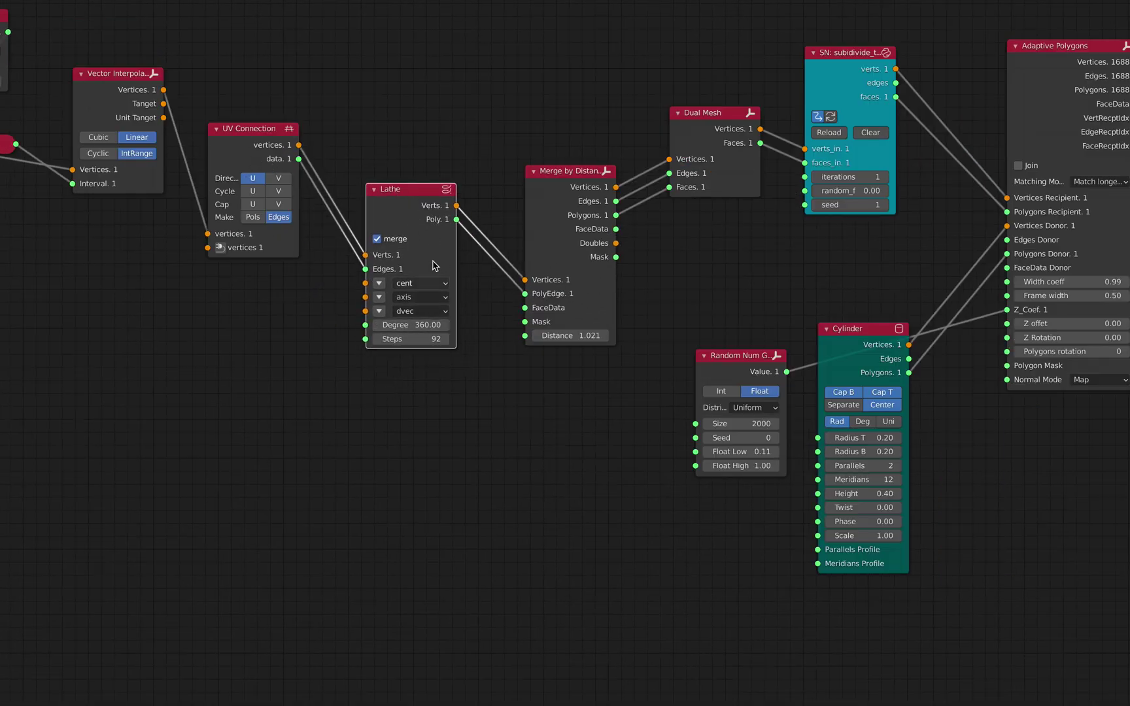
Reposition the Merge by Distance node slightly higher and the Dual Mesh node closer to it
{"action": "middle_click_drag", "start_coordinate": [494, 329], "coordinate": [278, 324]}
{"action": "left_click_drag", "start_coordinate": [330, 225], "coordinate": [330, 206]}
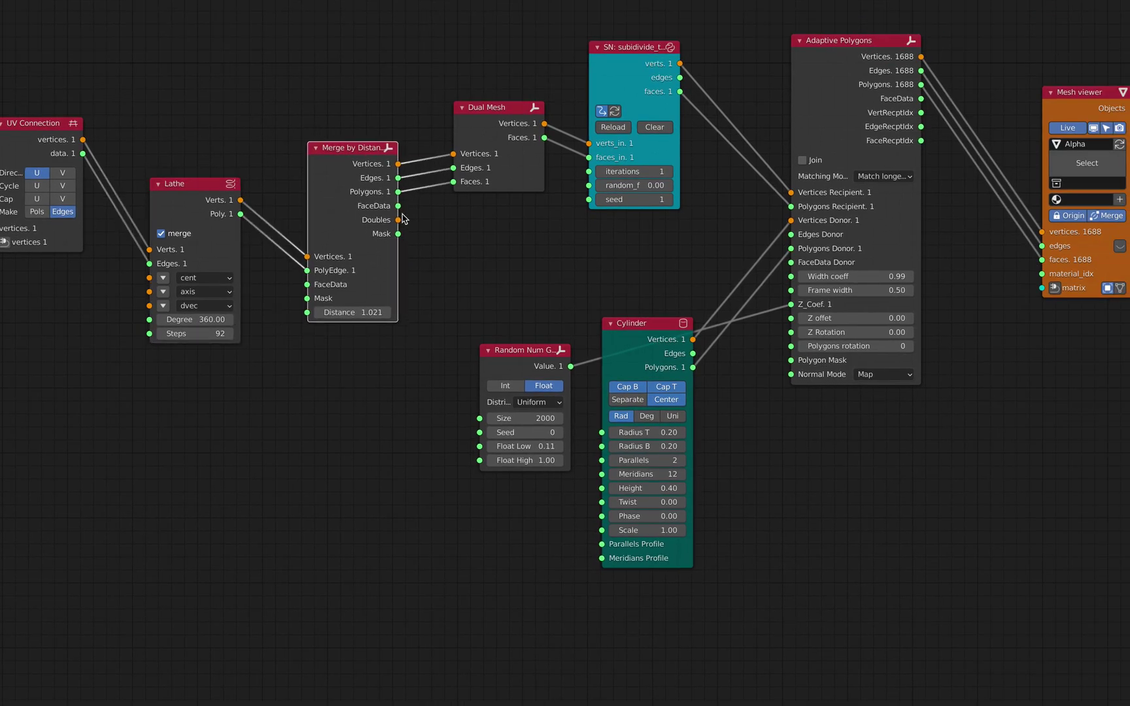
{"action": "middle_click_drag", "start_coordinate": [417, 298], "coordinate": [280, 356]}
{"action": "mouse_move", "coordinate": [295, 250]}
{"action": "middle_mouse_down"}
{"action": "mouse_move", "coordinate": [403, 252]}
{"action": "mouse_move", "coordinate": [301, 241]}
{"action": "mouse_move", "coordinate": [296, 256]}
{"action": "mouse_move", "coordinate": [277, 255]}
{"action": "middle_mouse_up"}
{"action": "scroll", "coordinate": [328, 270], "scroll_direction": "up", "scroll_amount": 2}
{"action": "left_click_drag", "start_coordinate": [416, 158], "coordinate": [397, 167]}
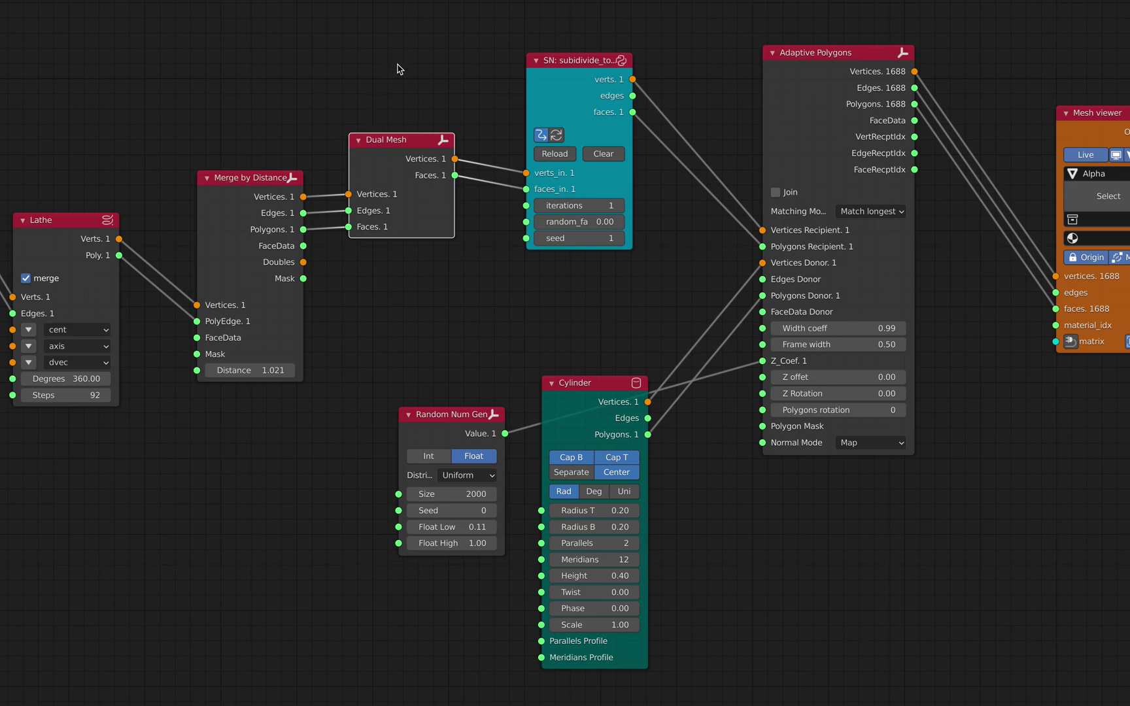
Lower the subdivide script node and the Adaptive Polygons node slightly to the right to follow the Dual Mesh node
{"action": "middle_click_drag", "start_coordinate": [470, 218], "coordinate": [384, 236]}
{"action": "scroll", "coordinate": [294, 75], "scroll_direction": "up", "scroll_amount": 3}
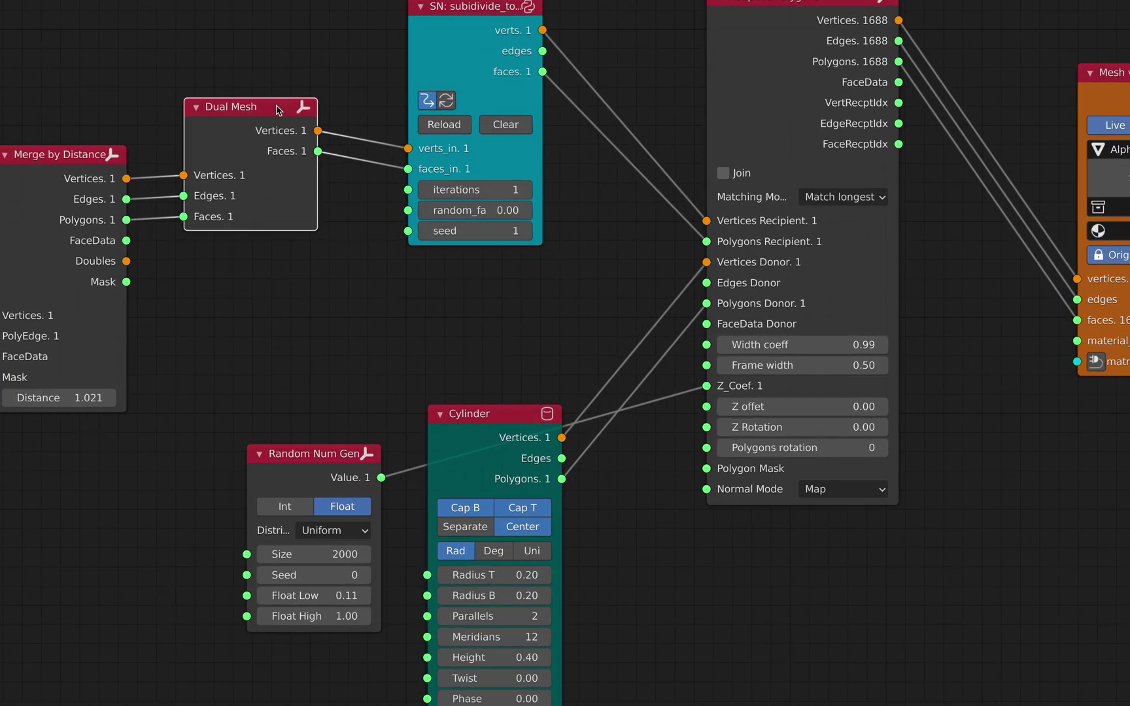
{"action": "scroll", "coordinate": [276, 110], "scroll_direction": "down", "scroll_amount": 3}
{"action": "middle_click_drag", "start_coordinate": [159, 113], "coordinate": [174, 132]}
{"action": "middle_click_drag", "start_coordinate": [358, 188], "coordinate": [237, 205]}
{"action": "left_click_drag", "start_coordinate": [387, 146], "coordinate": [409, 176]}
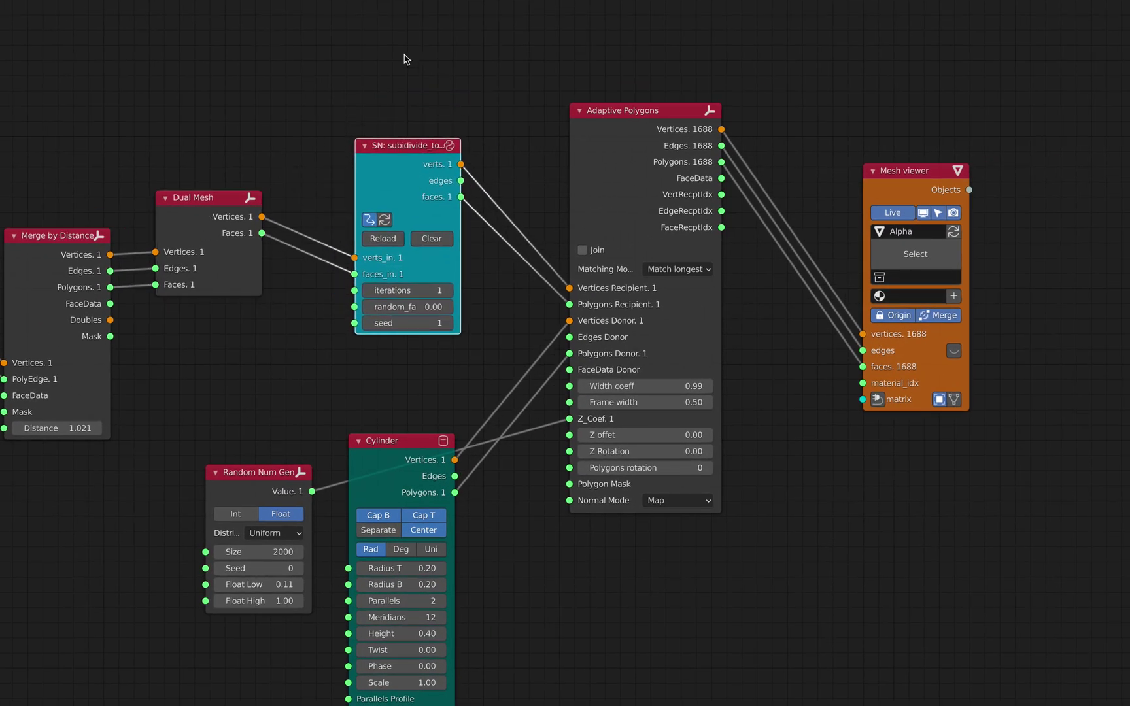
{"action": "middle_click_drag", "start_coordinate": [385, 286], "coordinate": [206, 229]}
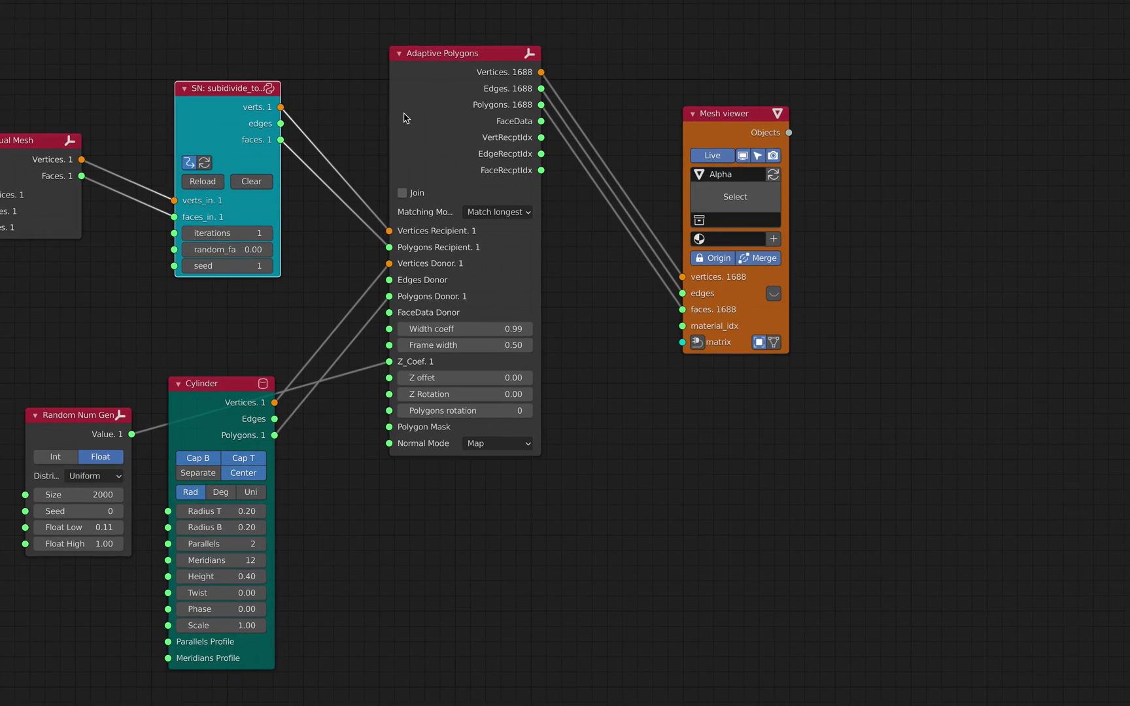
{"action": "left_click_drag", "start_coordinate": [416, 100], "coordinate": [457, 151]}
Move the Cylinder and Random Num Gen nodes closer to the Adaptive Polygons inputs they feed
{"action": "scroll", "coordinate": [419, 274], "scroll_direction": "down", "scroll_amount": 1}
{"action": "middle_click_drag", "start_coordinate": [433, 266], "coordinate": [512, 156]}
{"action": "left_click_drag", "start_coordinate": [331, 285], "coordinate": [384, 233]}
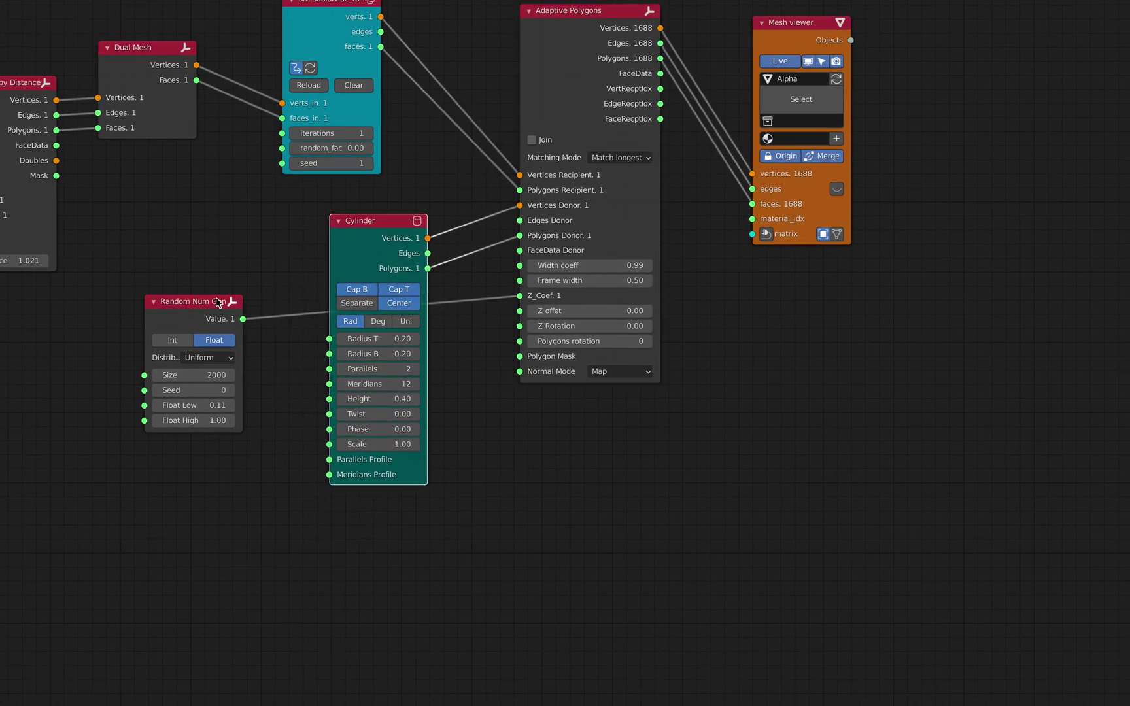
{"action": "left_click_drag", "start_coordinate": [216, 299], "coordinate": [270, 293]}
{"action": "middle_click_drag", "start_coordinate": [531, 234], "coordinate": [391, 310]}
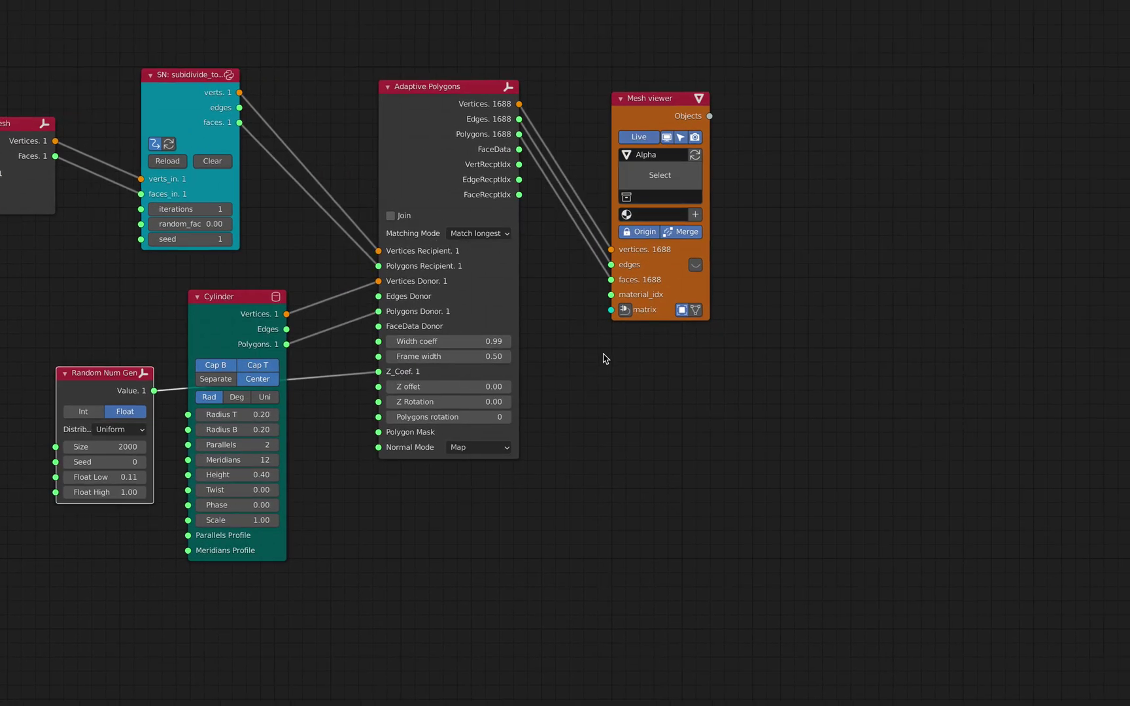
Restore the split layout, set the Random Num Gen node's Seed to 70 and view the mesh at frame 96
{"action": "key", "text": "ctrl+space"}
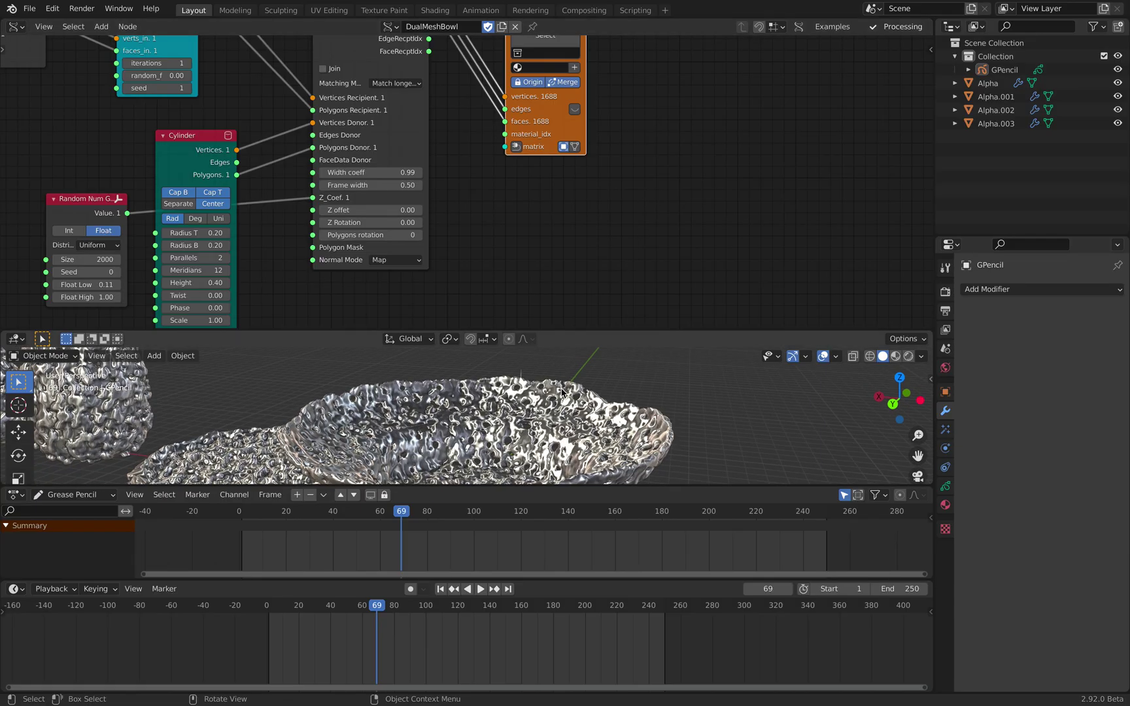
{"action": "middle_click_drag", "start_coordinate": [549, 432], "coordinate": [550, 409]}
{"action": "middle_click_drag", "start_coordinate": [230, 312], "coordinate": [341, 250]}
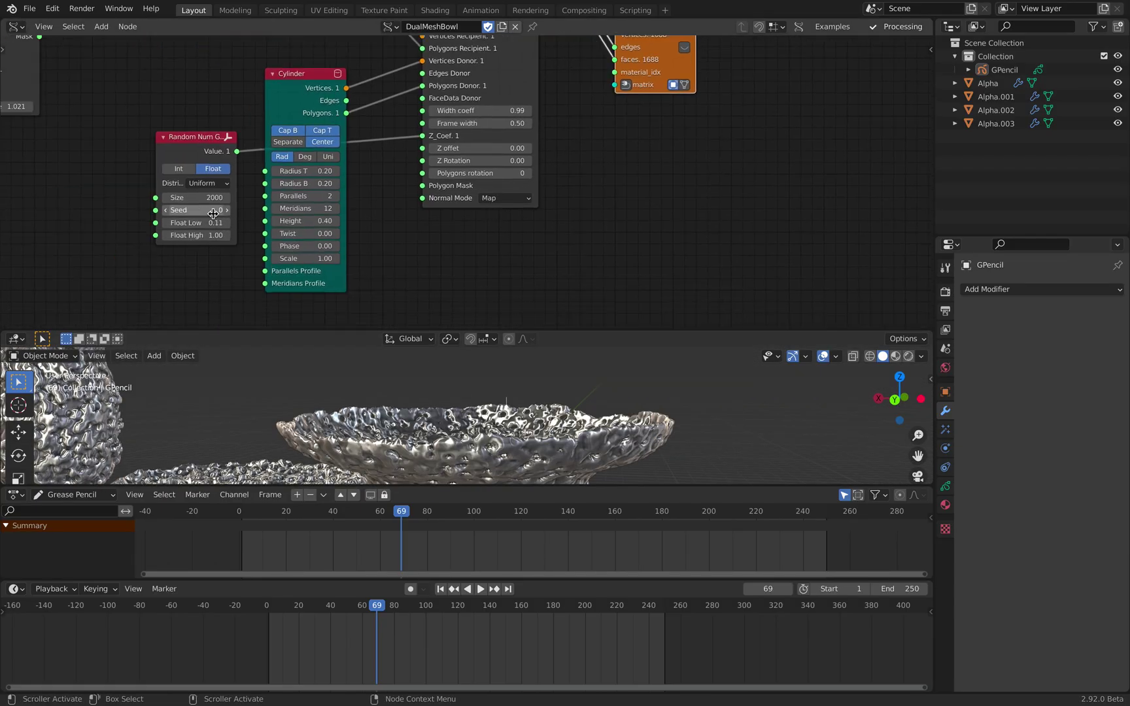
{"action": "left_click_drag", "start_coordinate": [213, 214], "coordinate": [226, 214]}
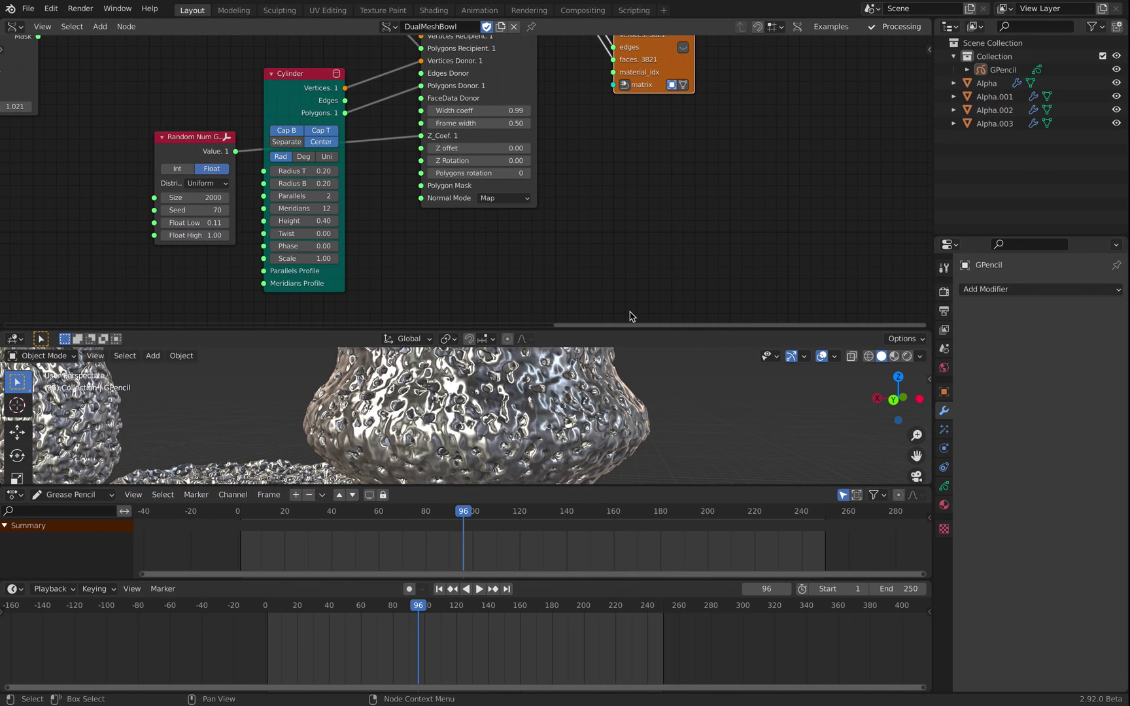
{"action": "middle_click_drag", "start_coordinate": [632, 373], "coordinate": [615, 409]}
{"action": "scroll", "coordinate": [614, 410], "scroll_direction": "down", "scroll_amount": 4}
{"action": "scroll", "coordinate": [615, 409], "scroll_direction": "down", "scroll_amount": 1}
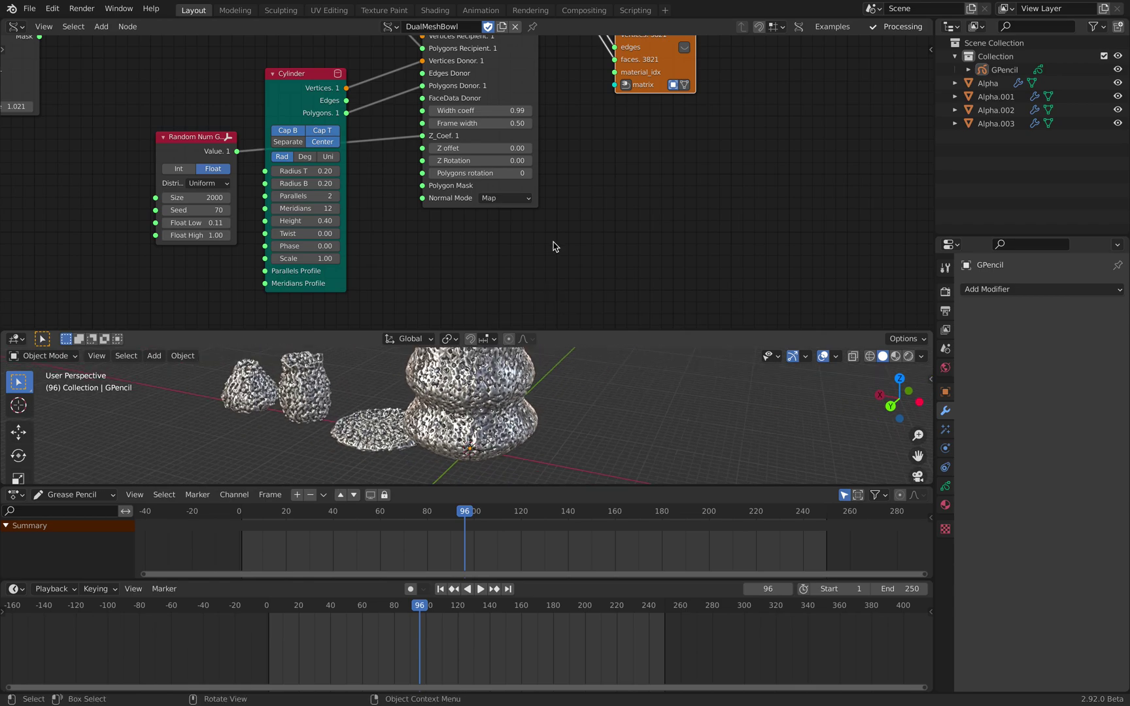
{"action": "middle_click_drag", "start_coordinate": [576, 200], "coordinate": [526, 259]}
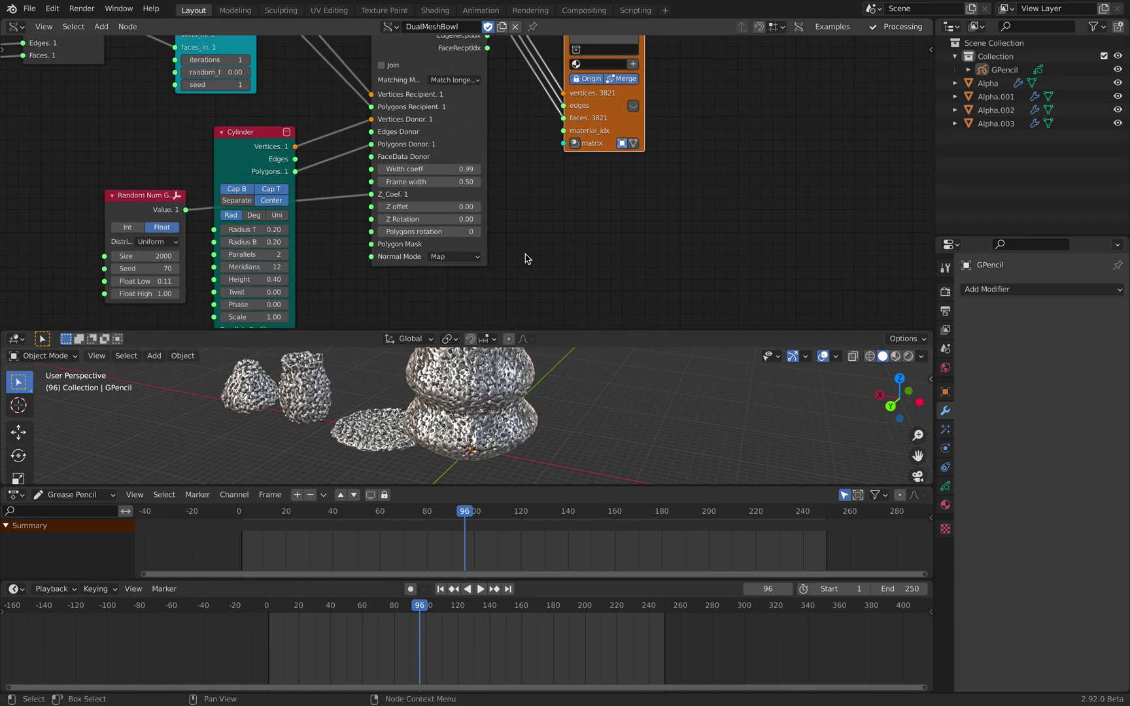